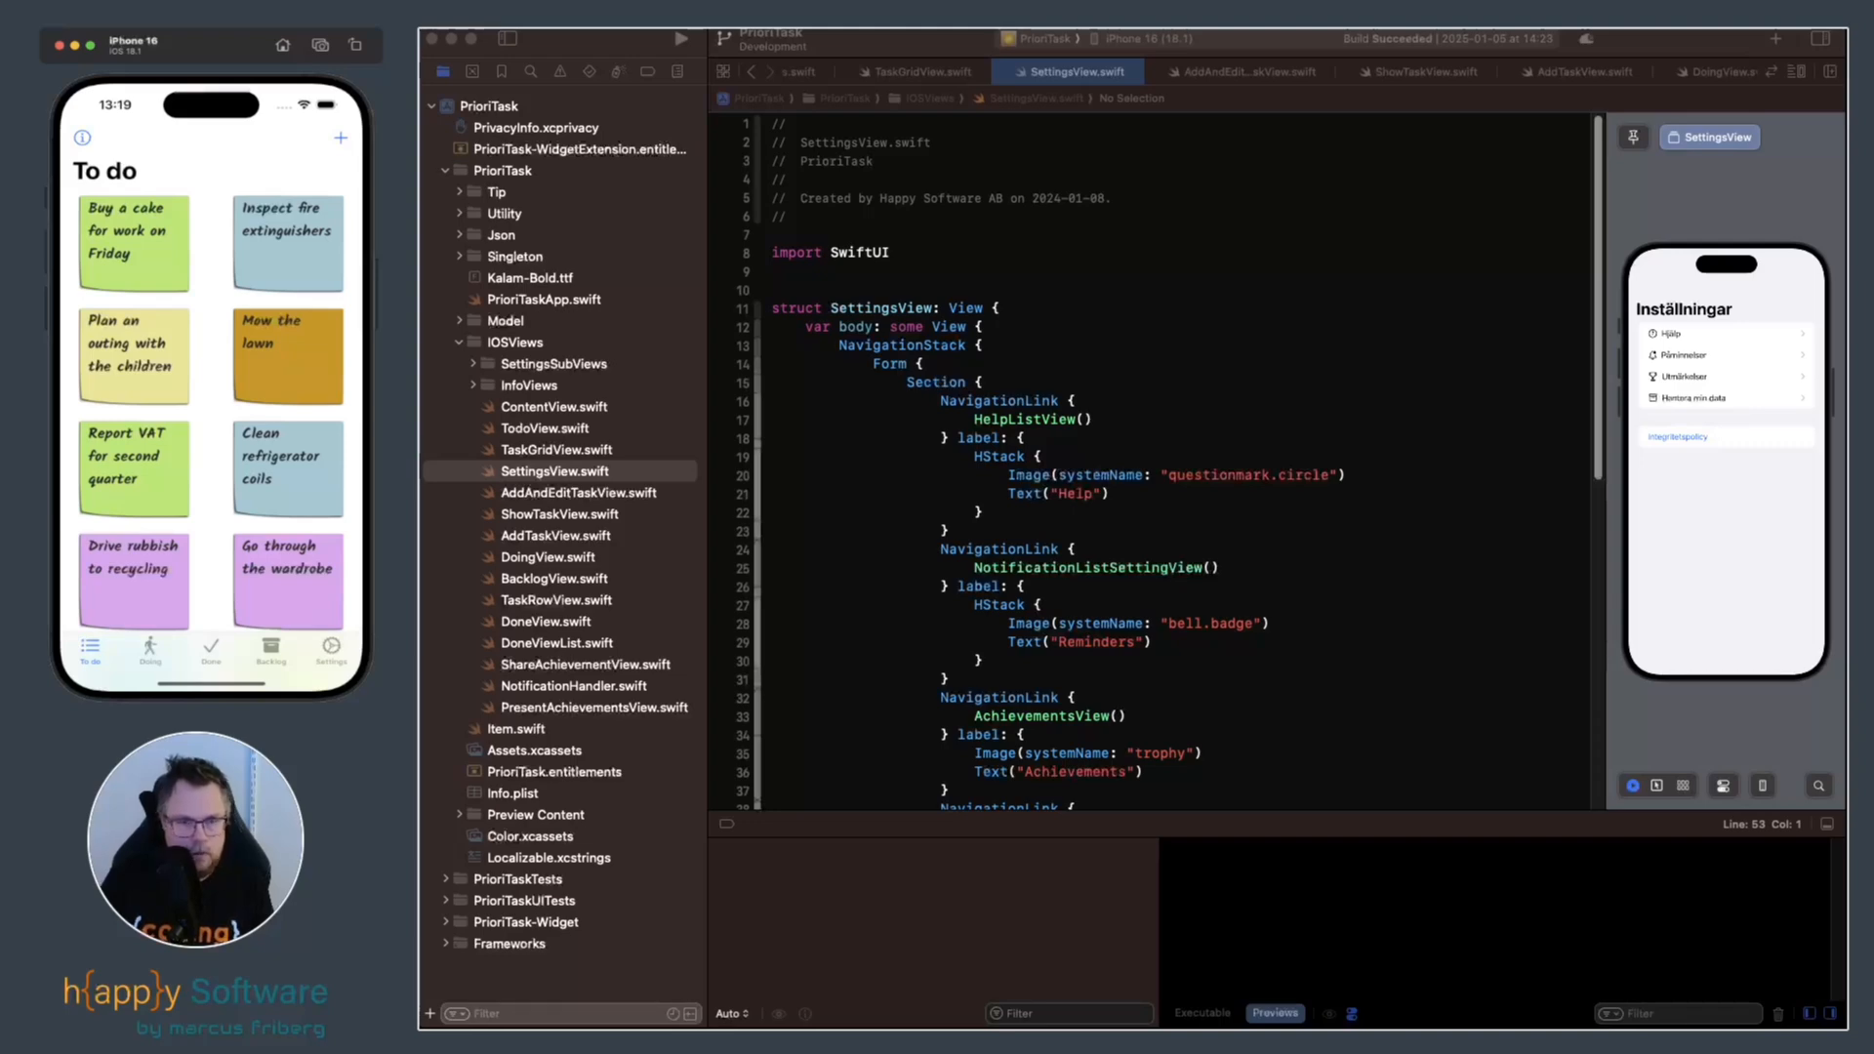
# Look through the Doing, To do and Done views of the PrioriTask app in the iPhone 16 simulator.
pyautogui.click(150, 650)
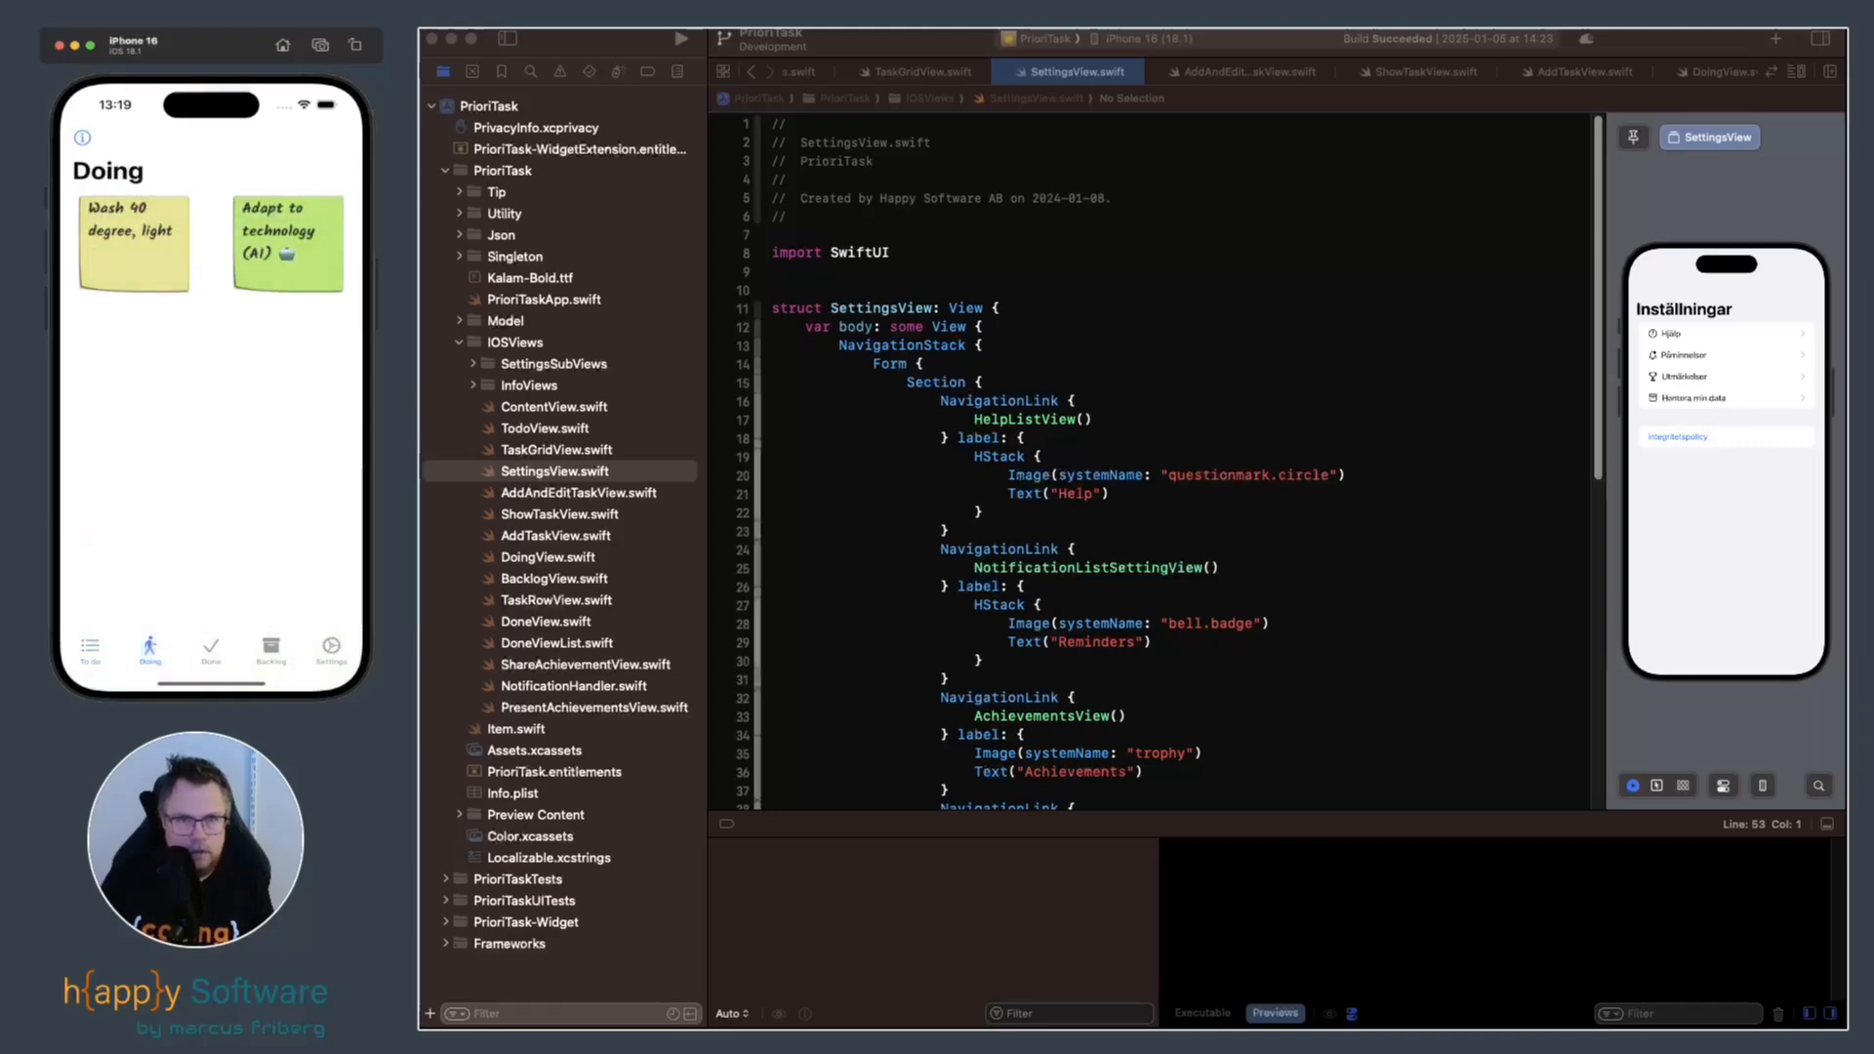
pyautogui.click(211, 650)
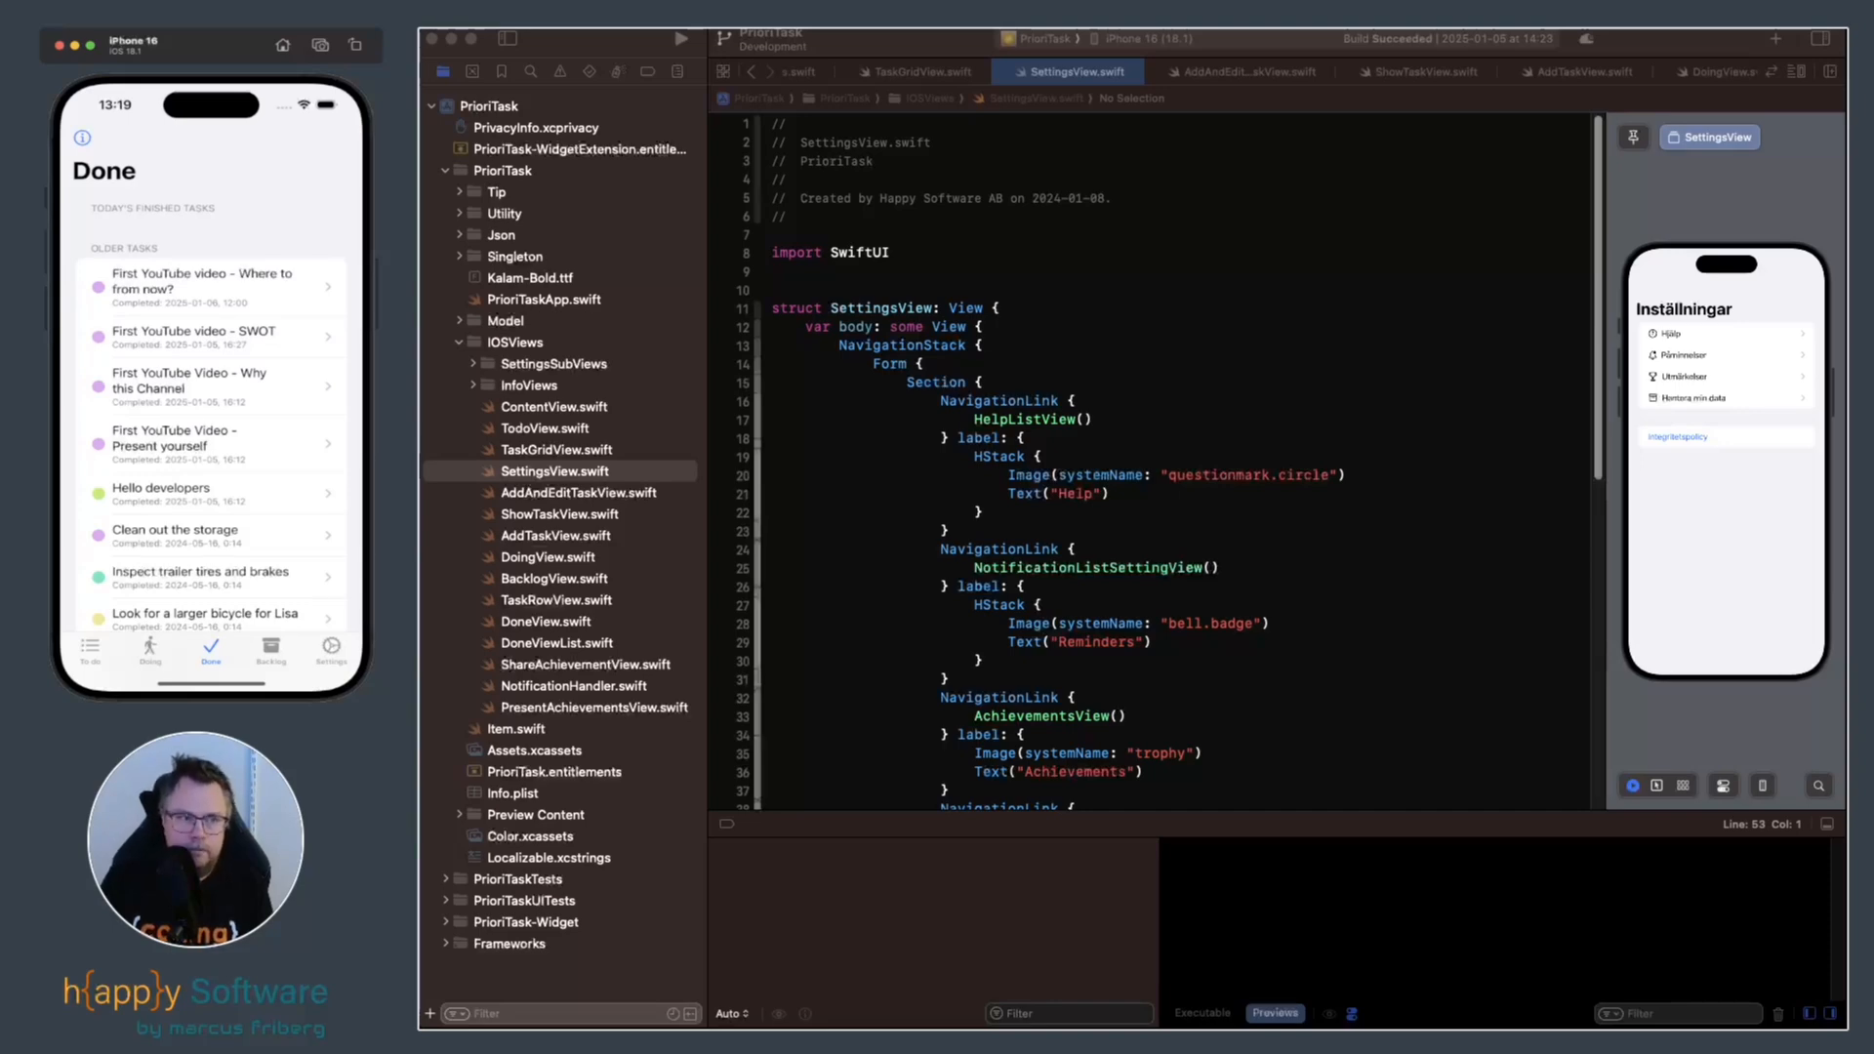
pyautogui.click(150, 650)
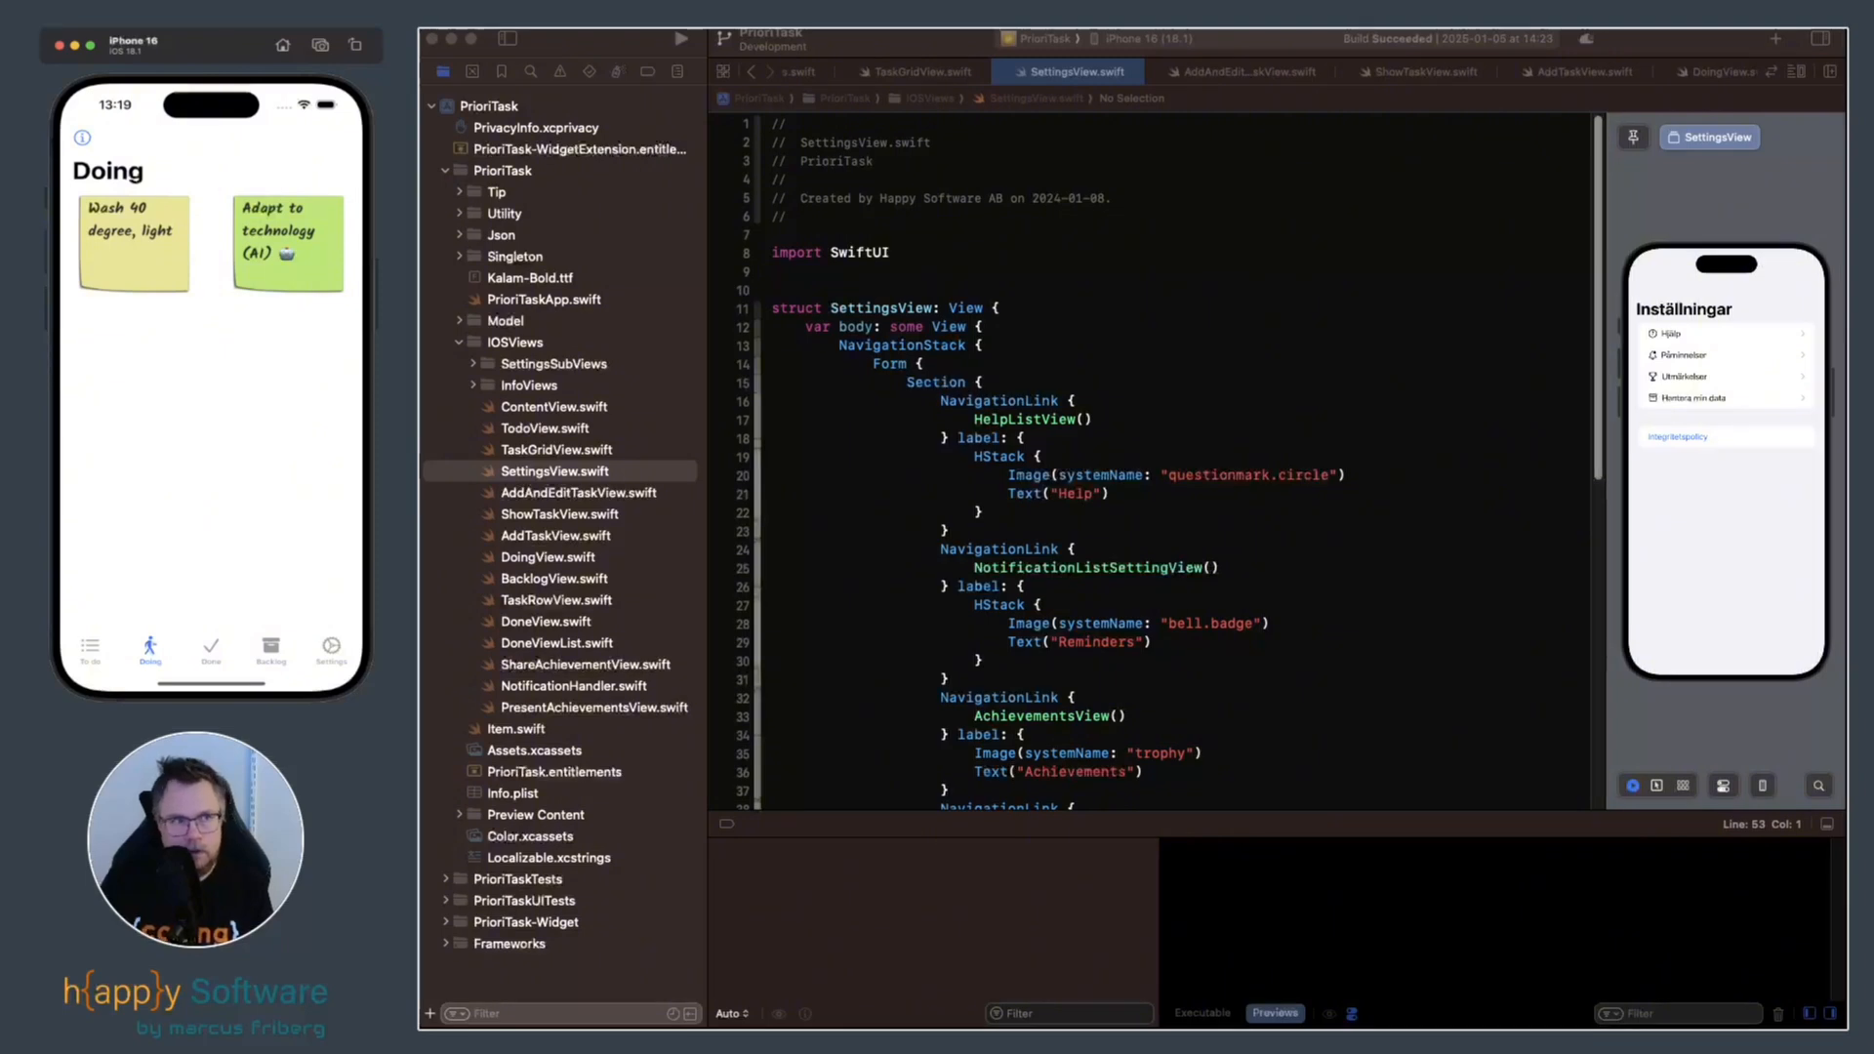
pyautogui.click(90, 650)
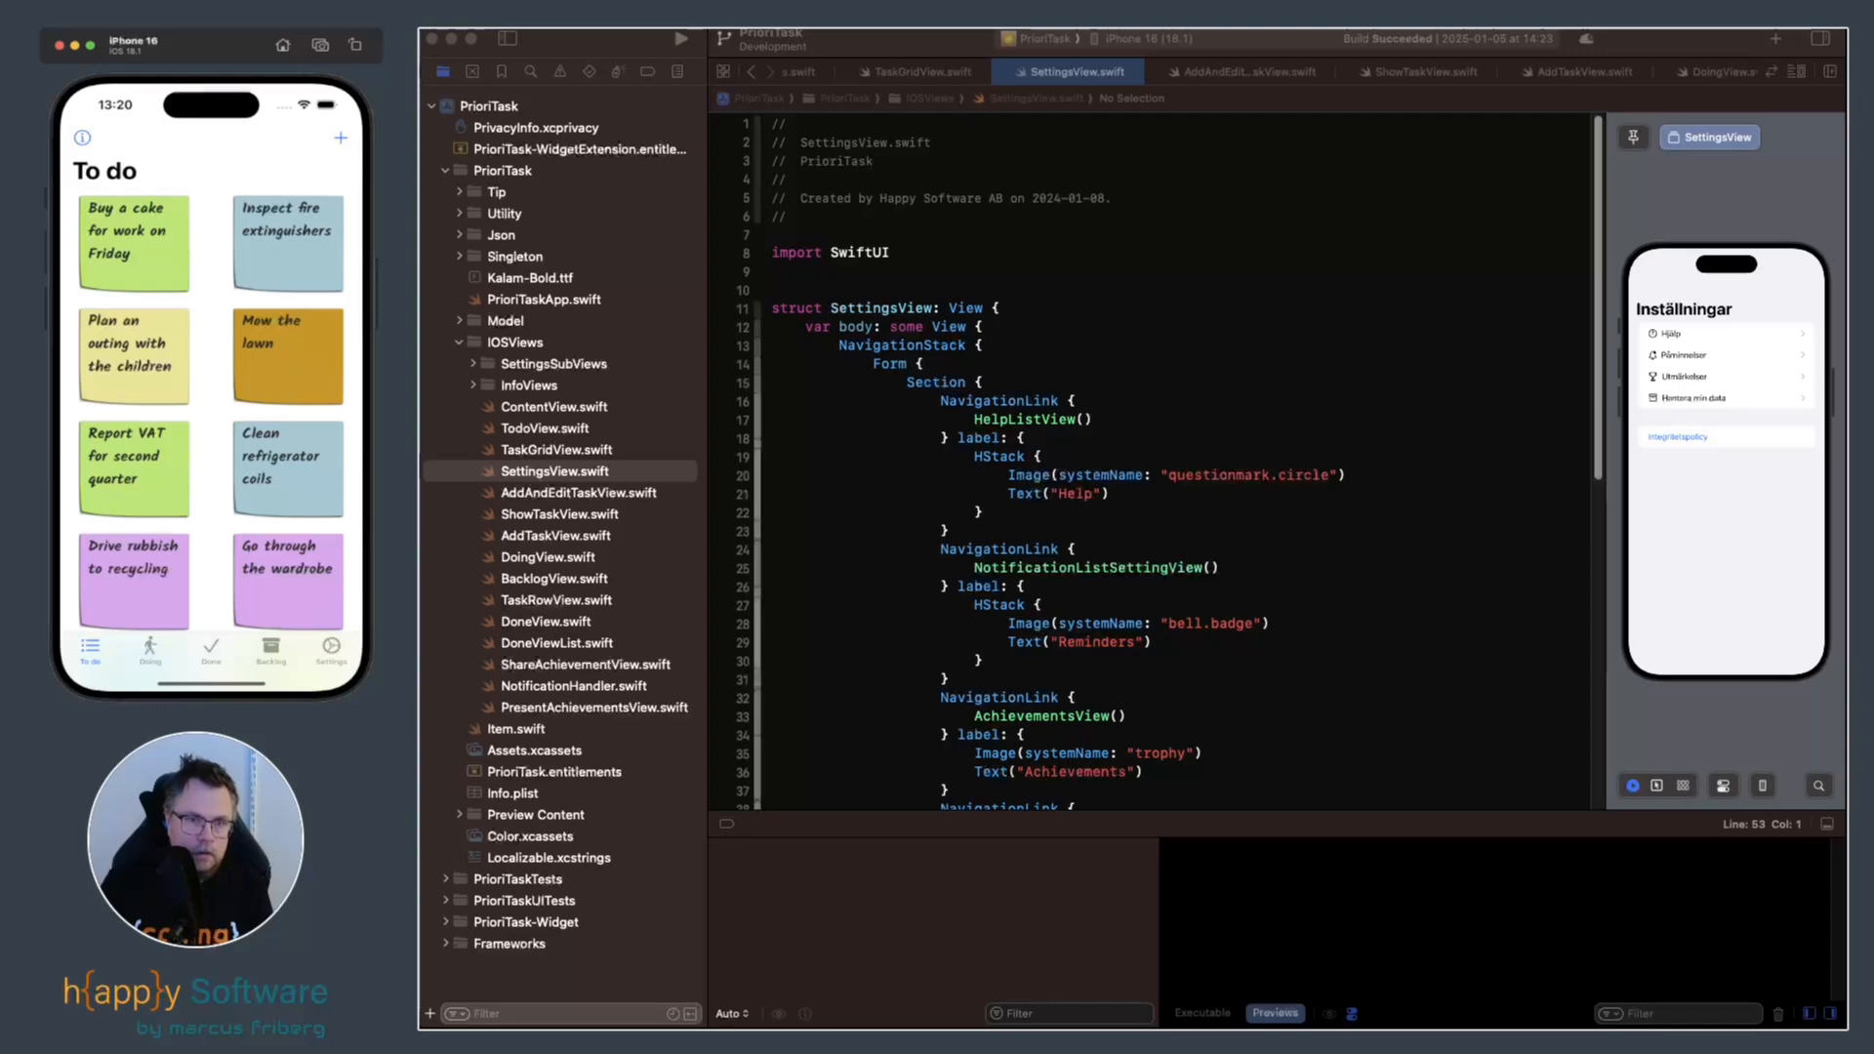
pyautogui.click(150, 650)
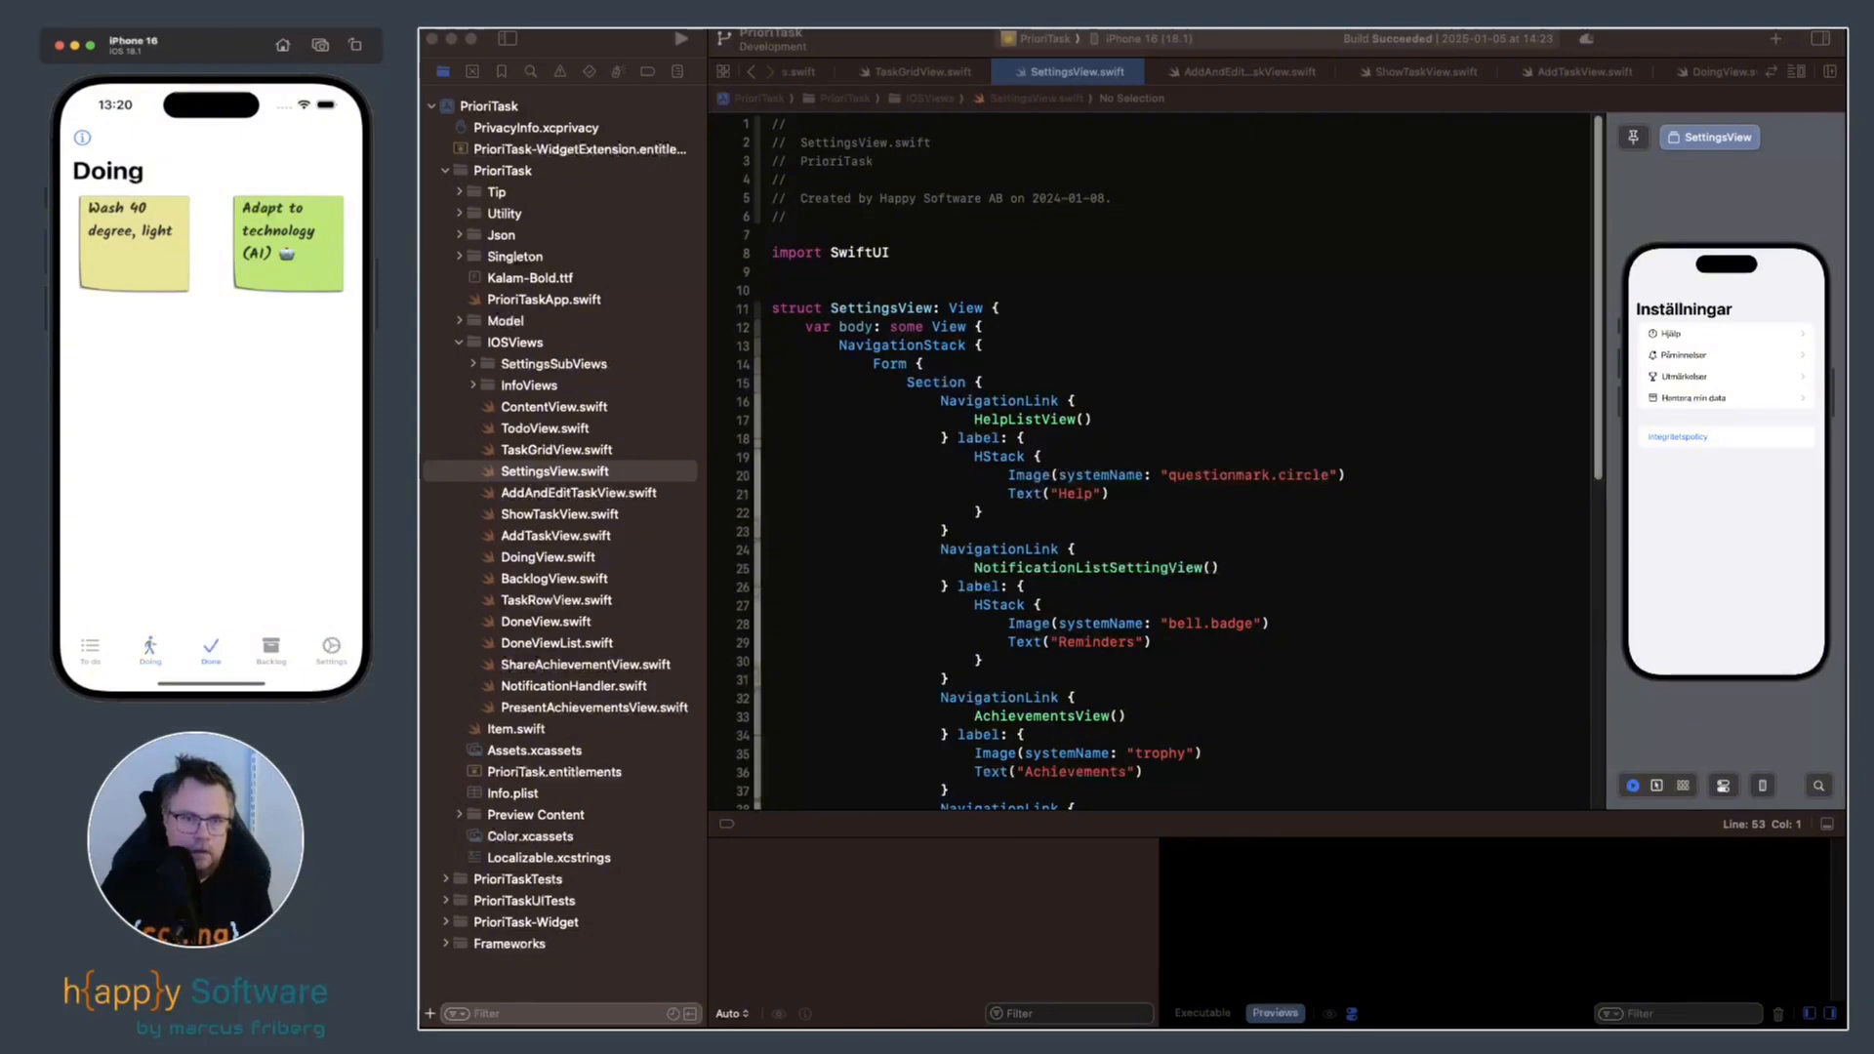
pyautogui.scroll(-6, 211, 410)
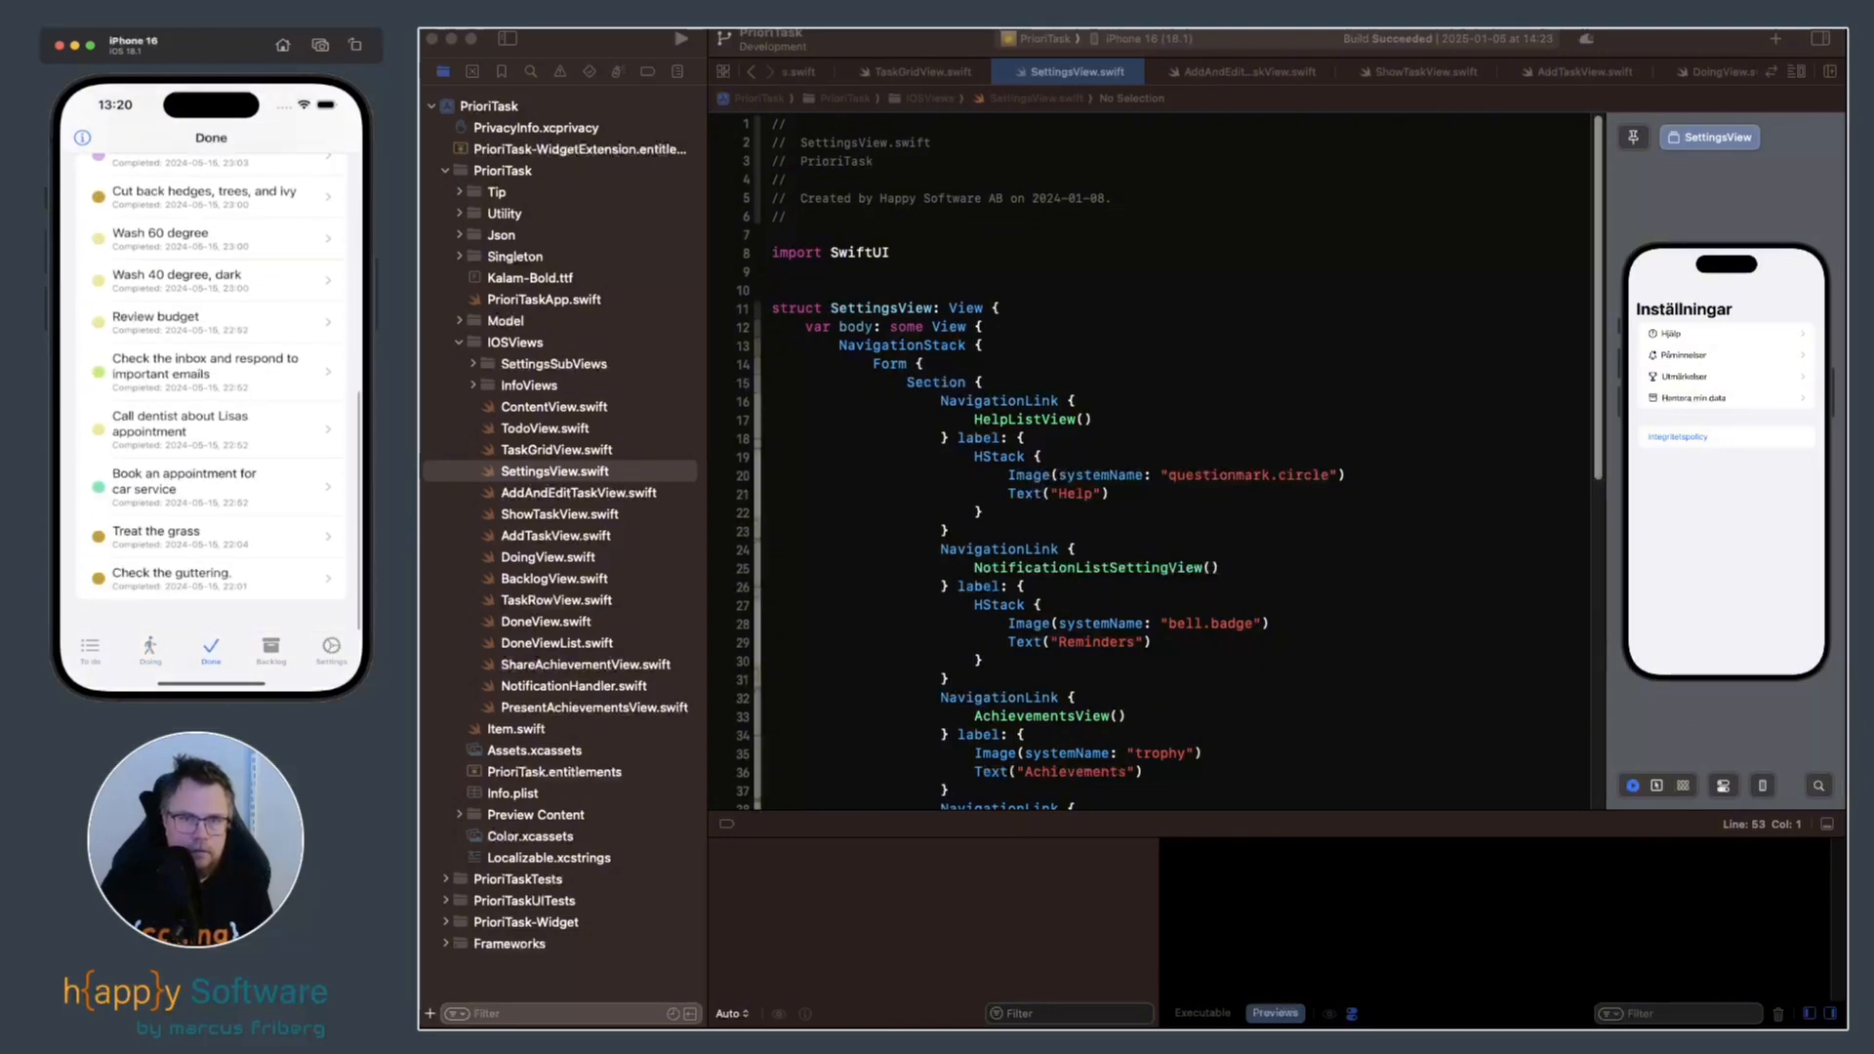
pyautogui.scroll(6, 211, 410)
# Review the task list in PrioriTask's Backlog view and return to the To do view.
pyautogui.click(271, 651)
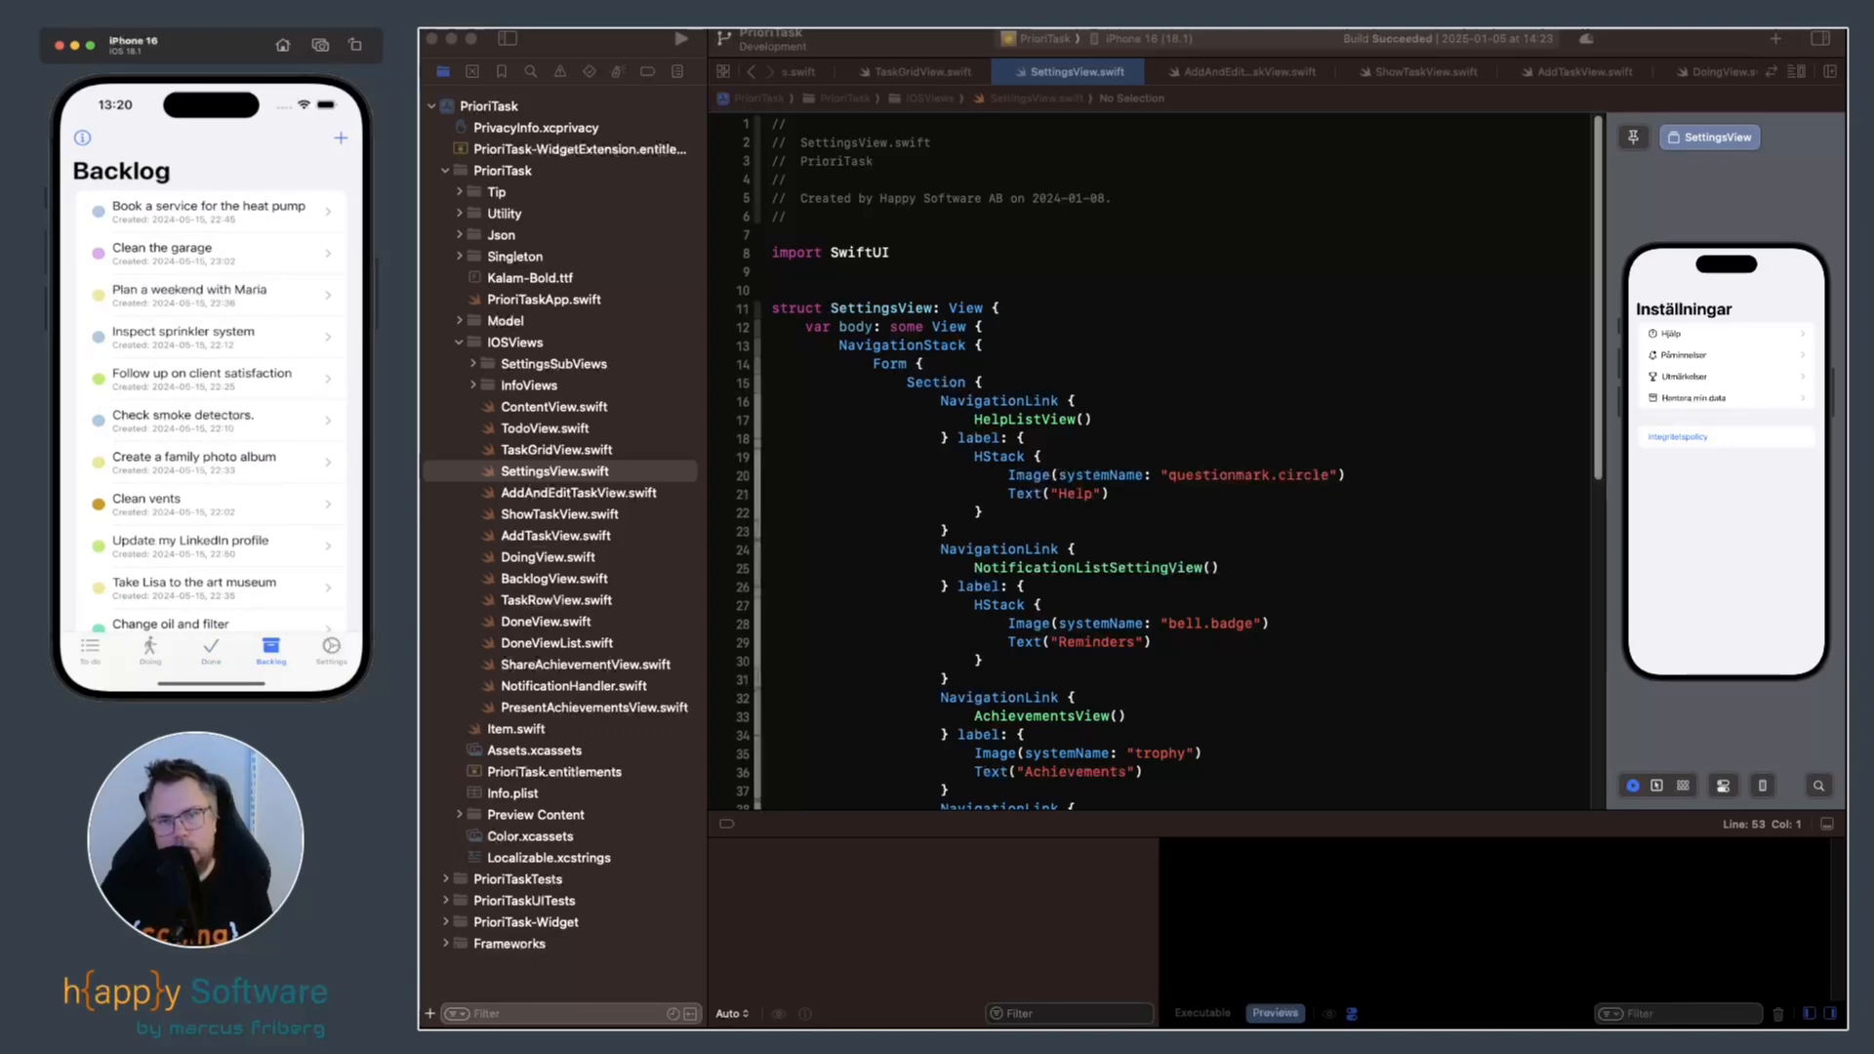
pyautogui.scroll(-5, 211, 410)
pyautogui.scroll(5, 211, 409)
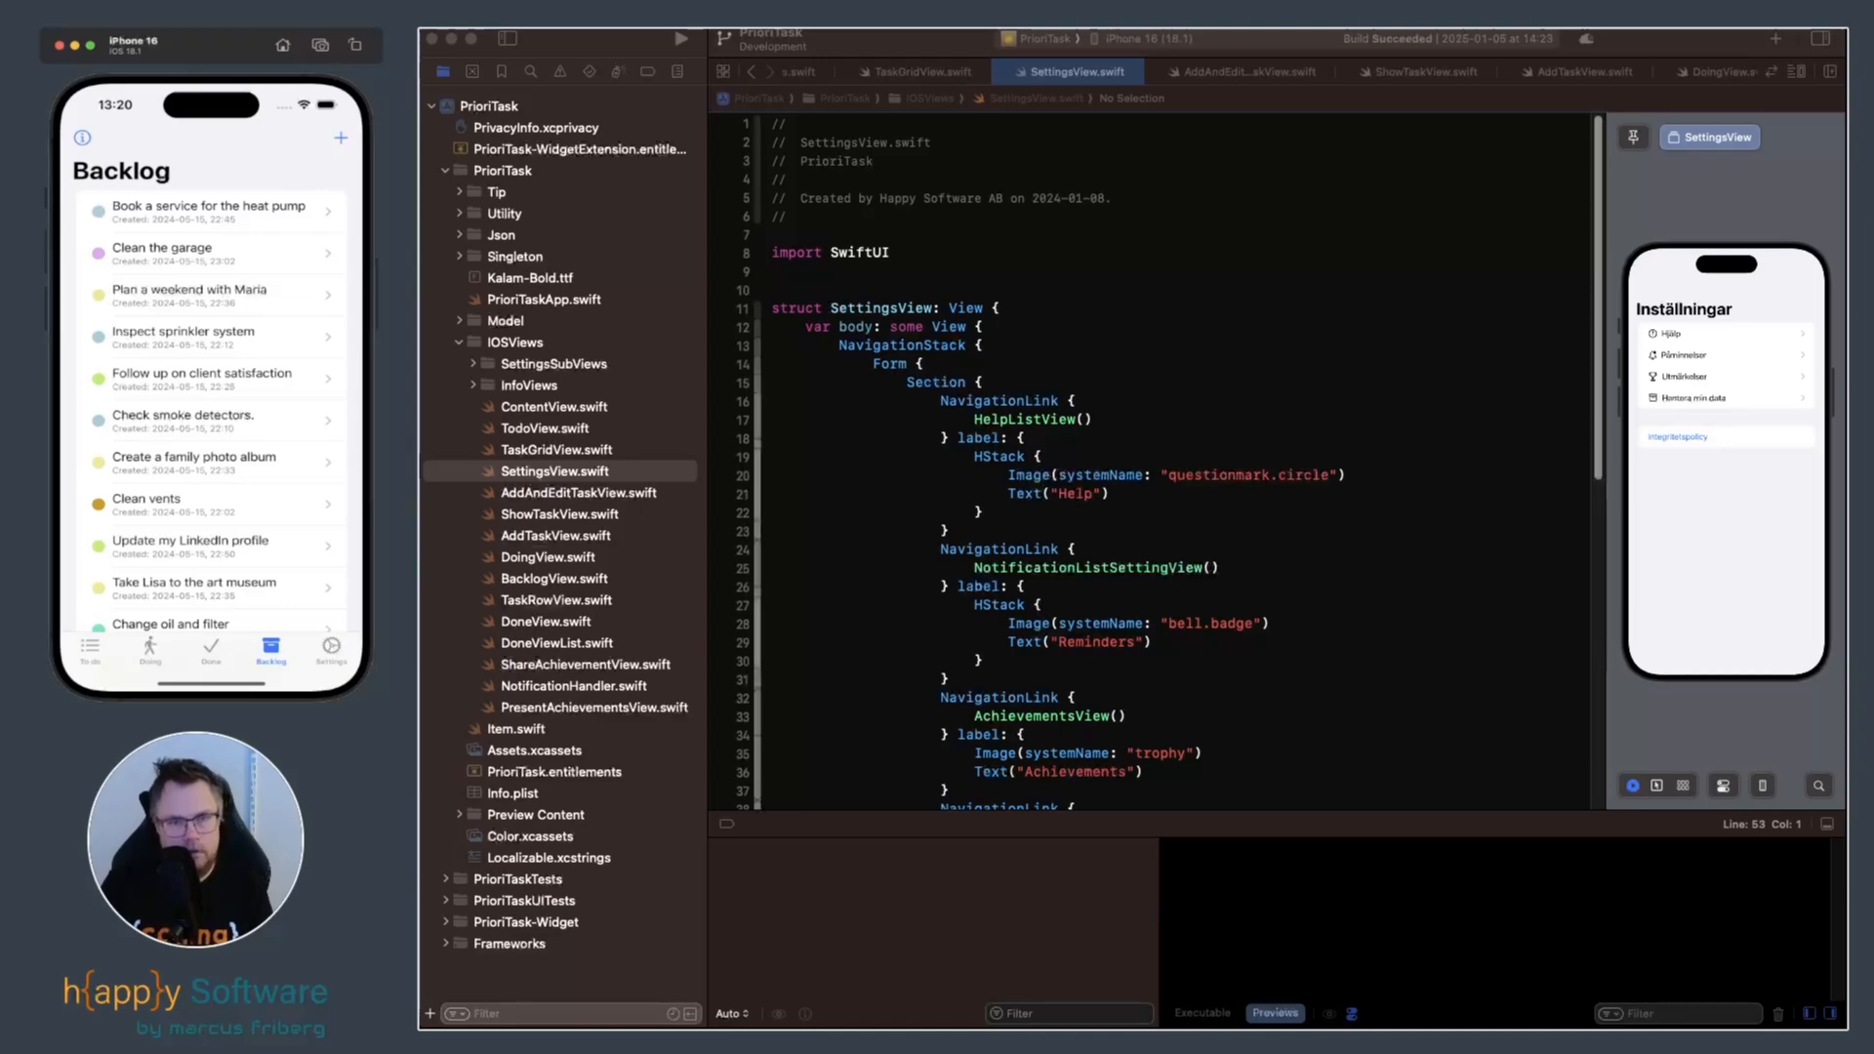
pyautogui.scroll(-5, 211, 390)
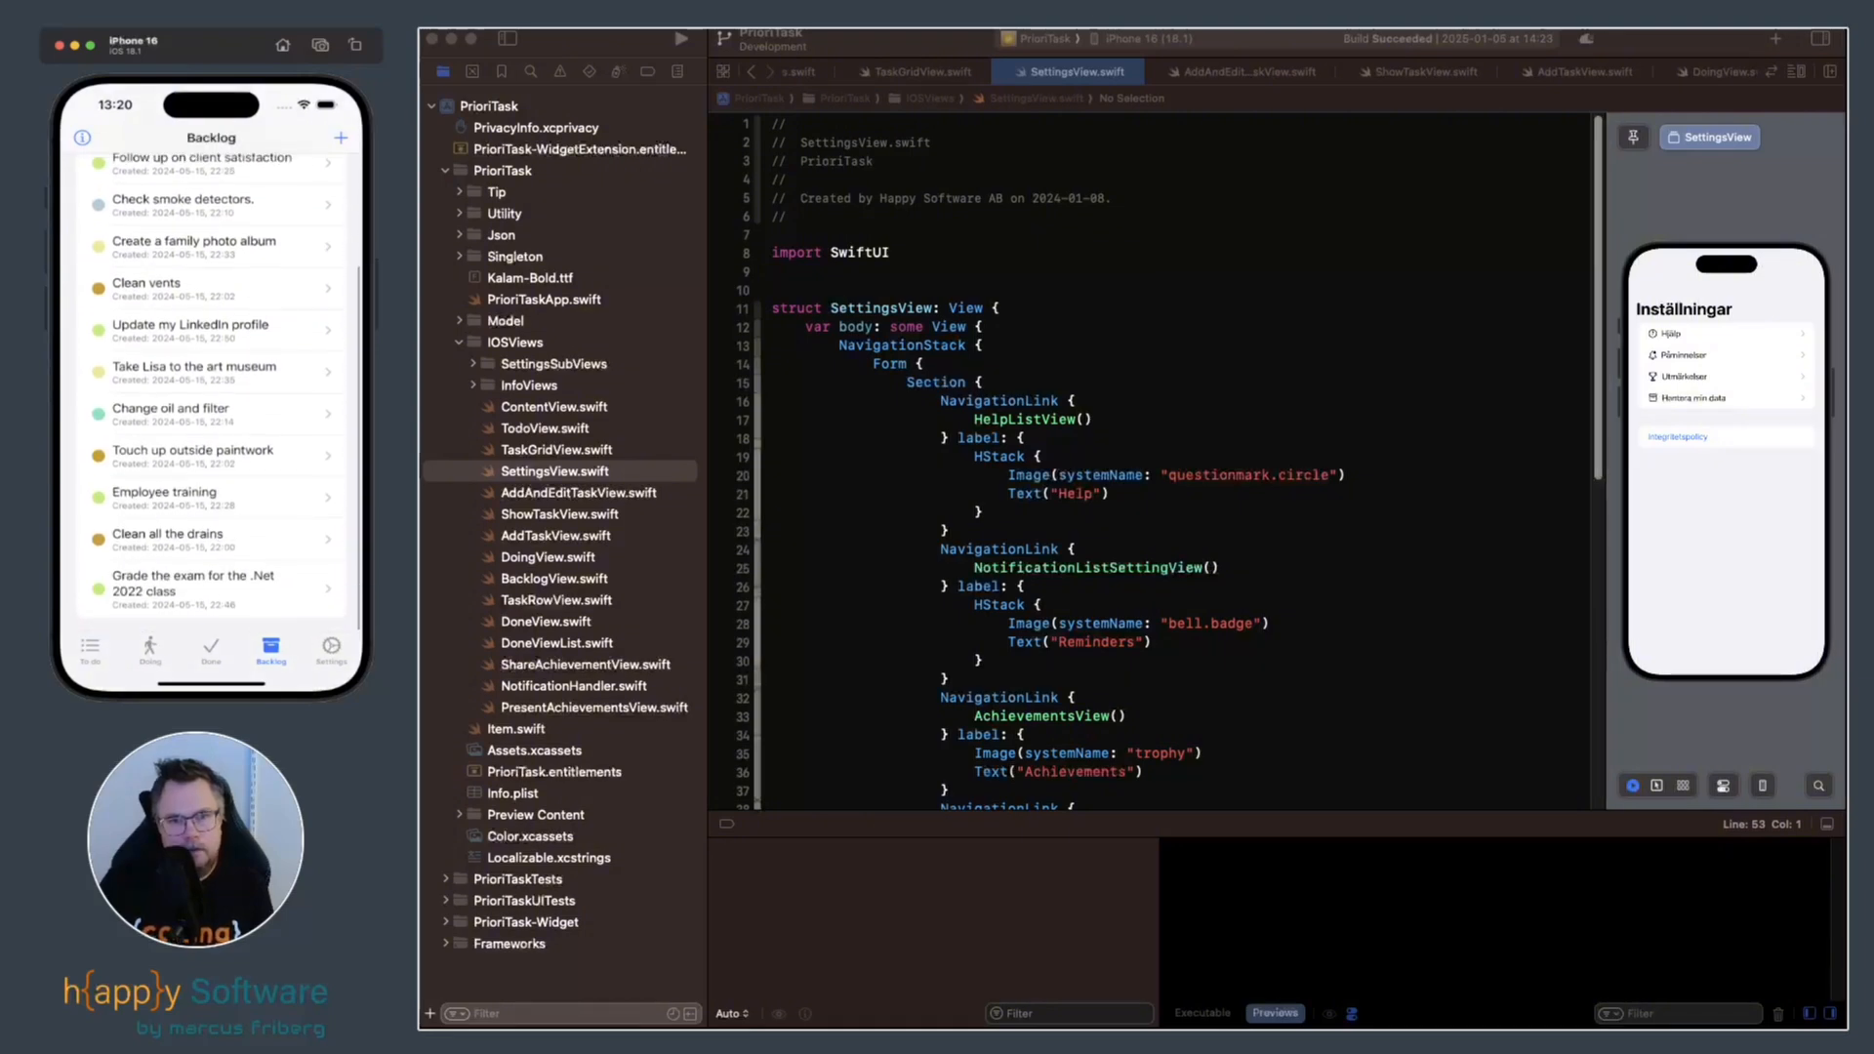
pyautogui.click(90, 651)
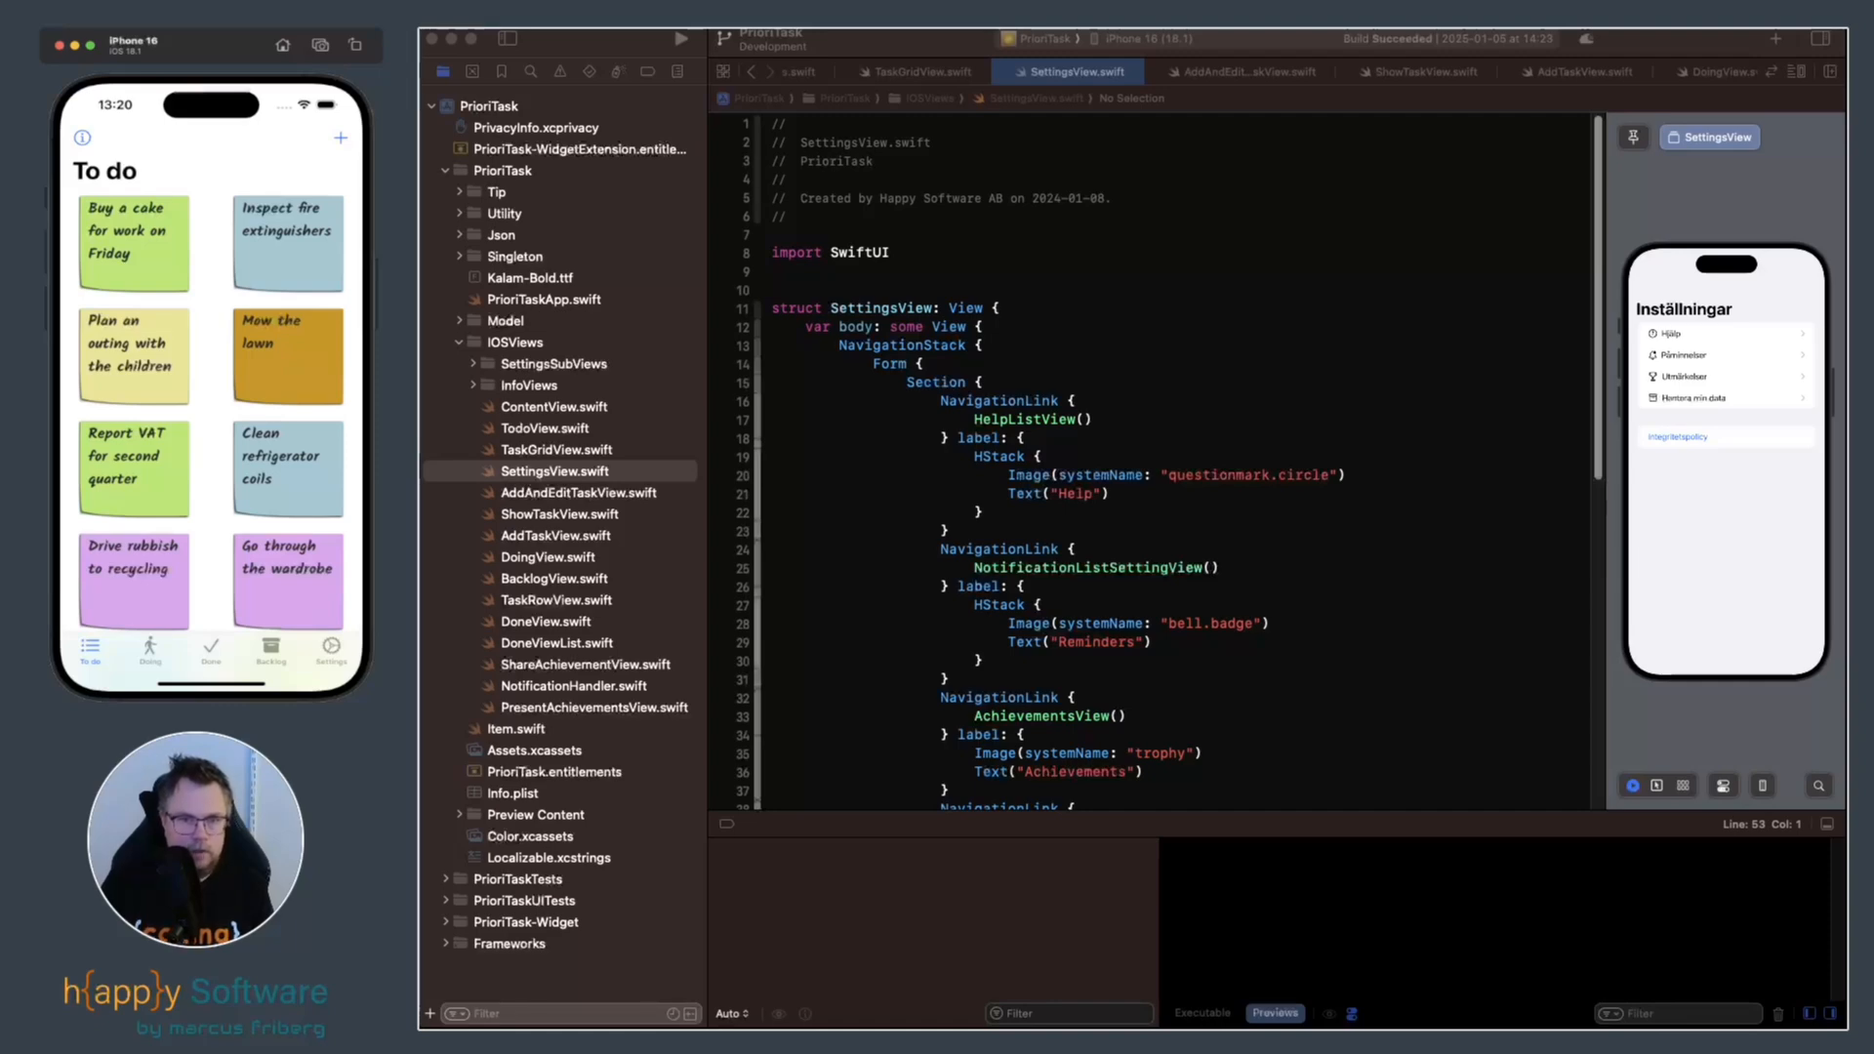
# Relaunch PrioriTask from the simulator's home screen, then read through its welcome text and dismiss it.
pyautogui.press('super+shift+h')
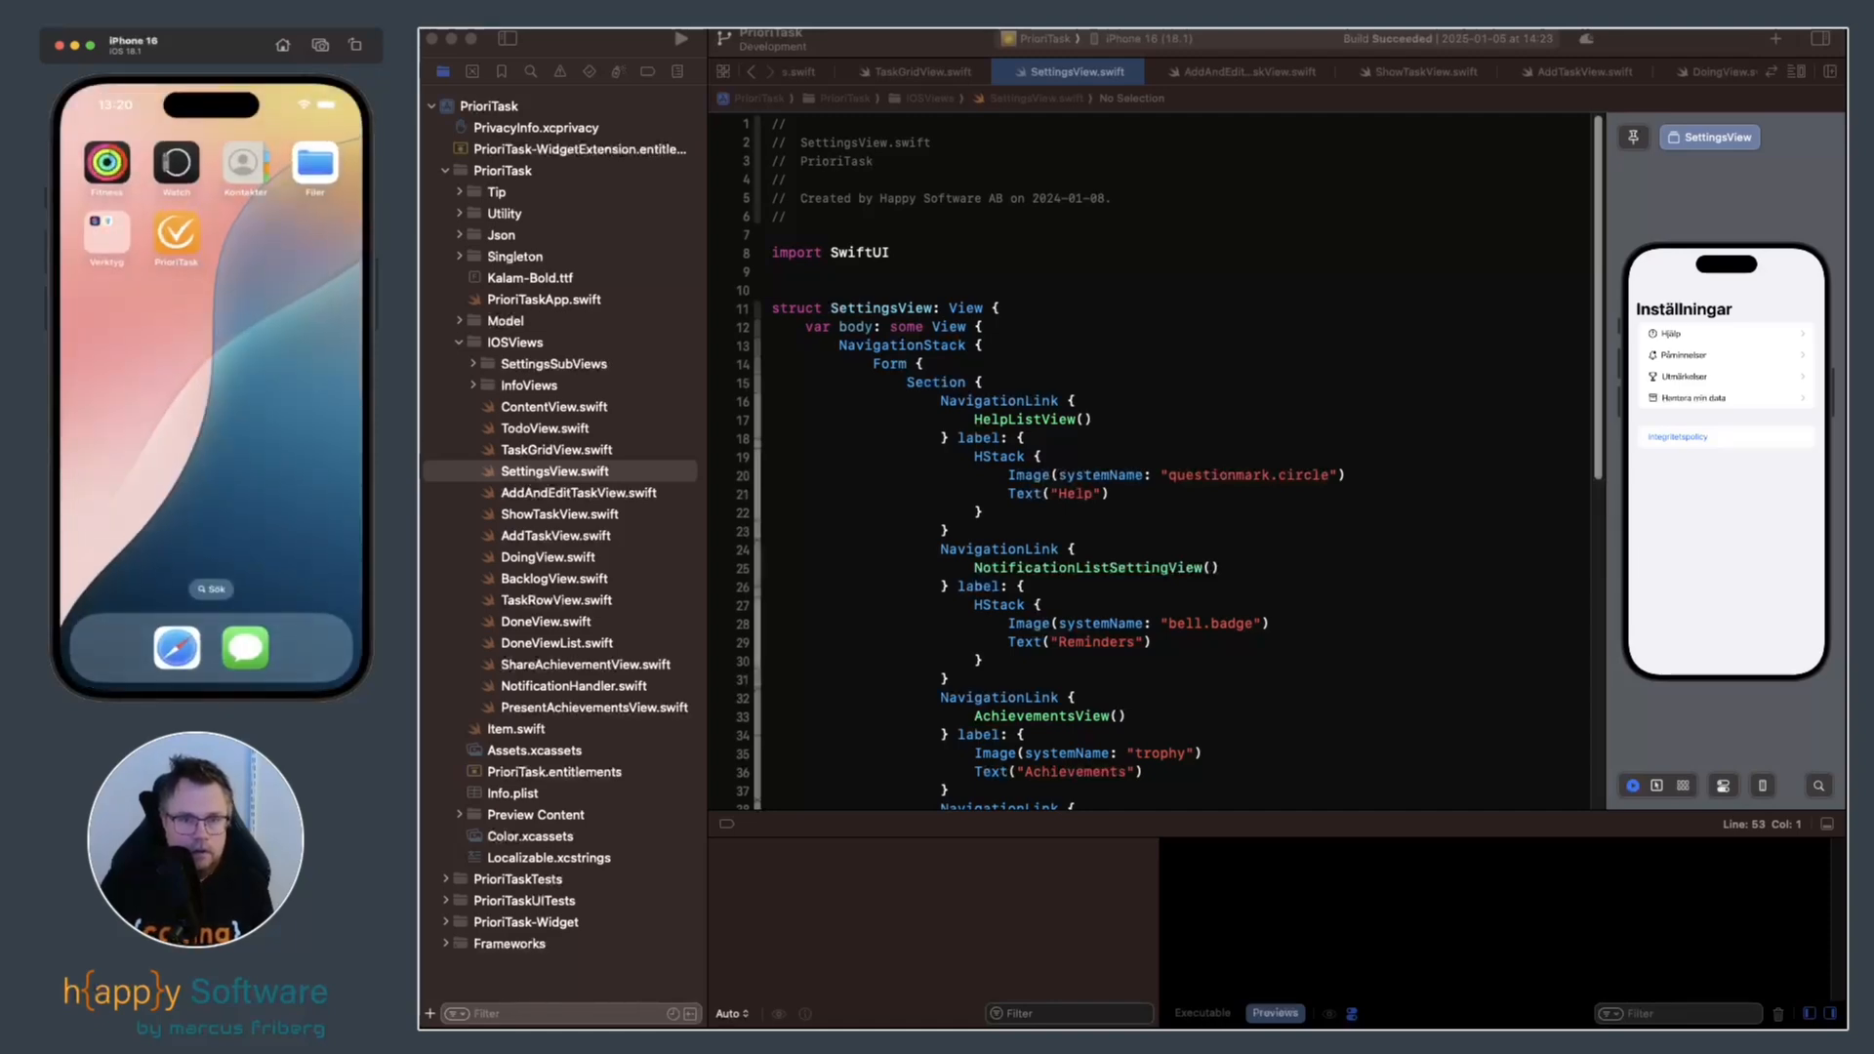
pyautogui.moveTo(211, 689); pyautogui.dragTo(210, 166)
pyautogui.click(177, 232)
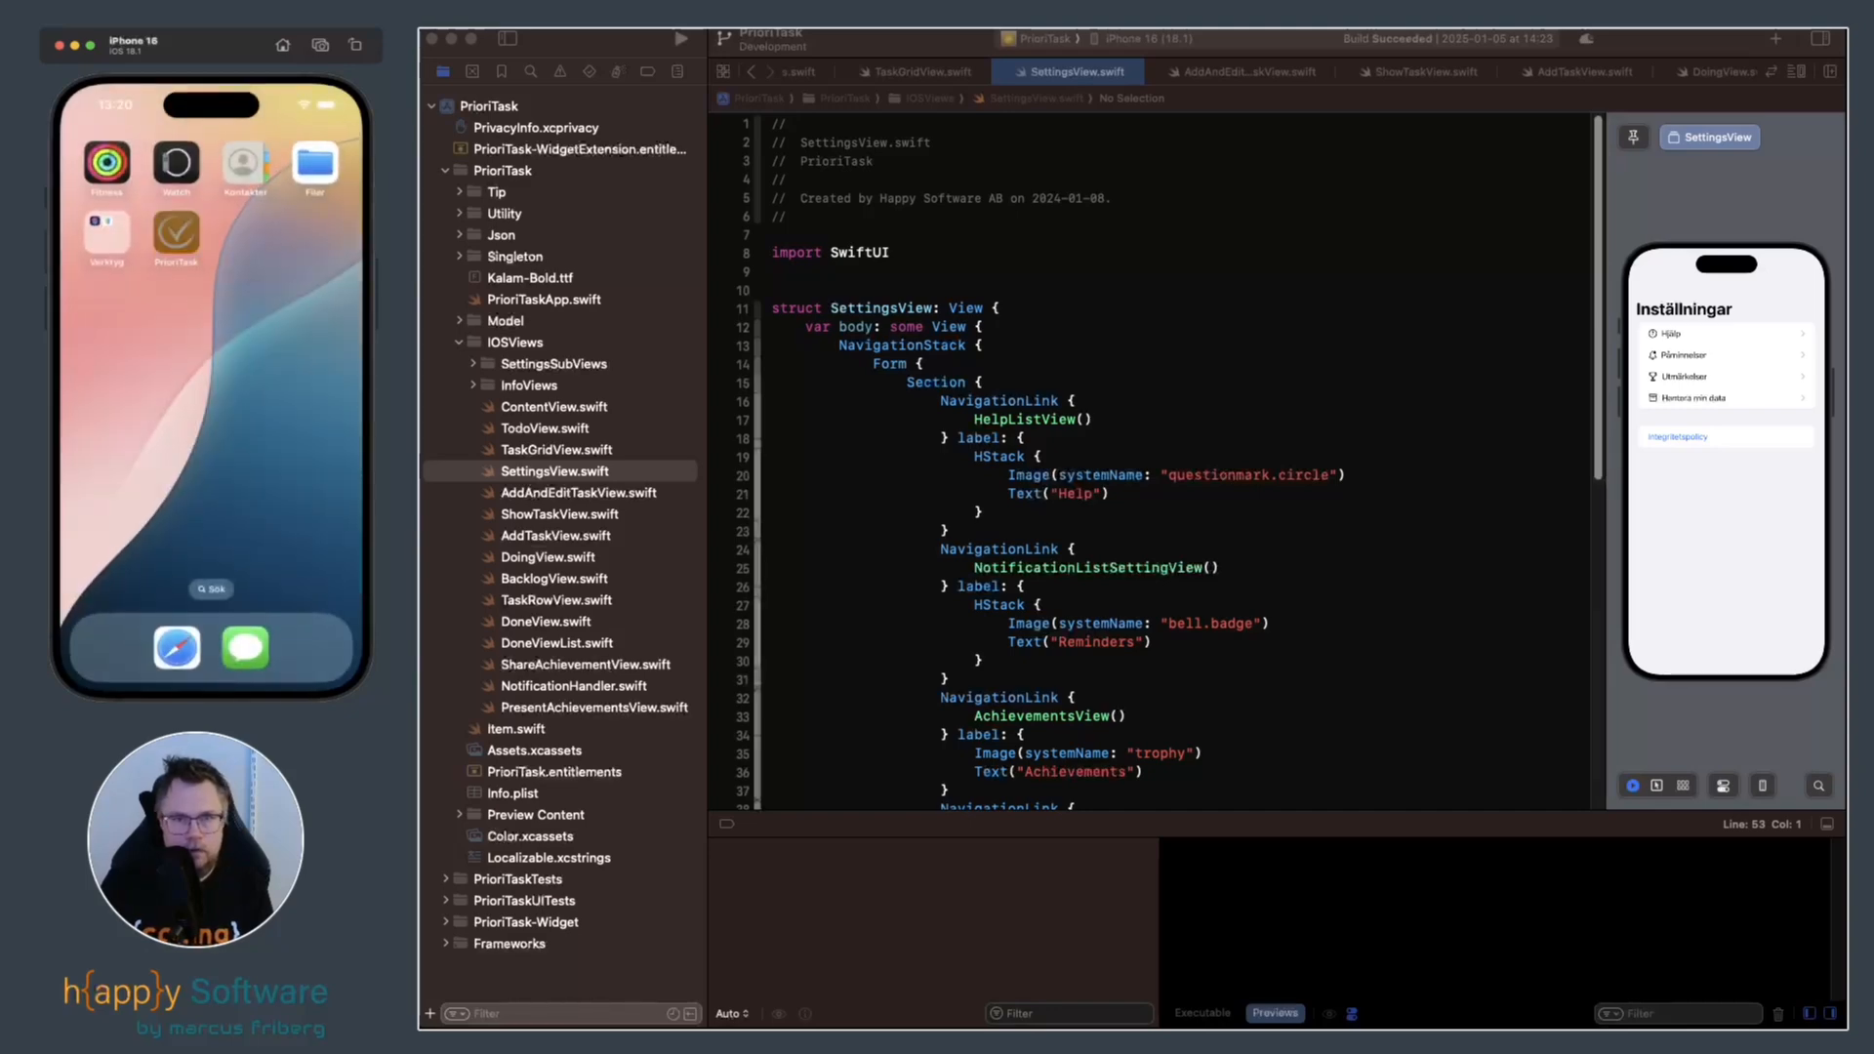
pyautogui.scroll(-15, 210, 409)
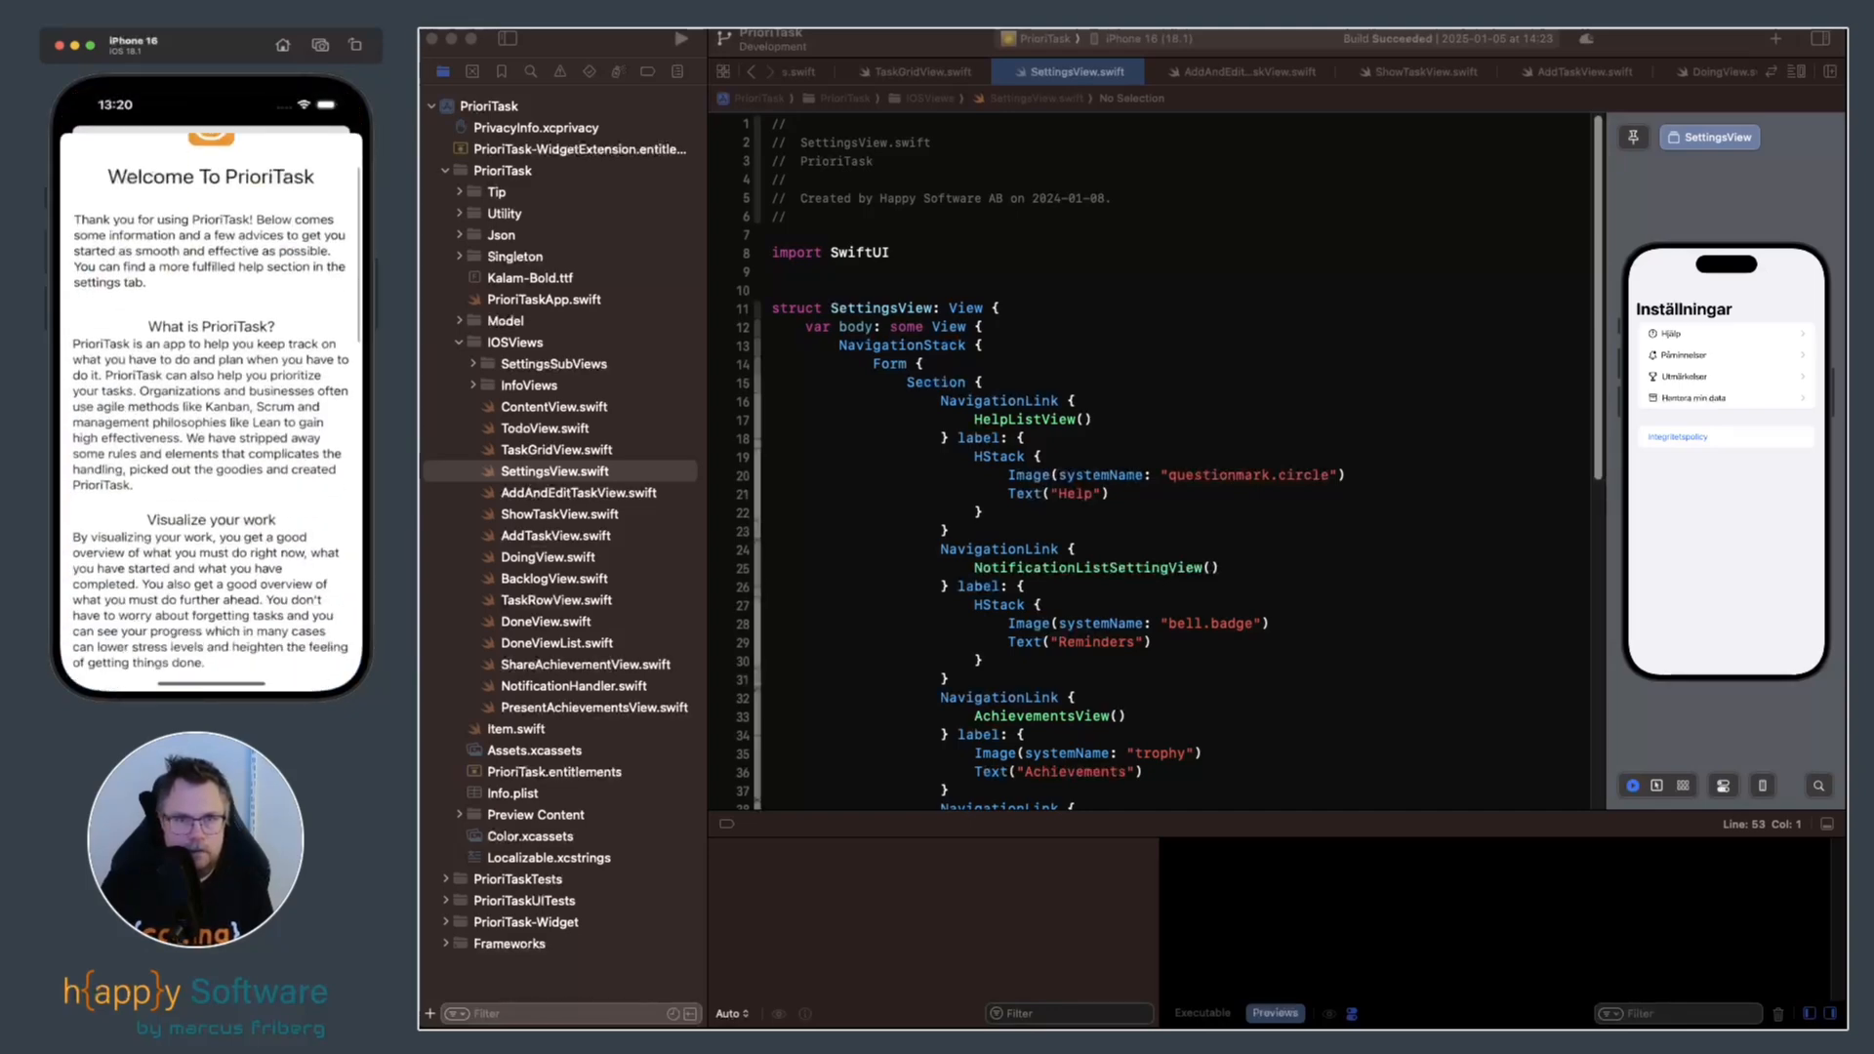
pyautogui.scroll(15, 211, 410)
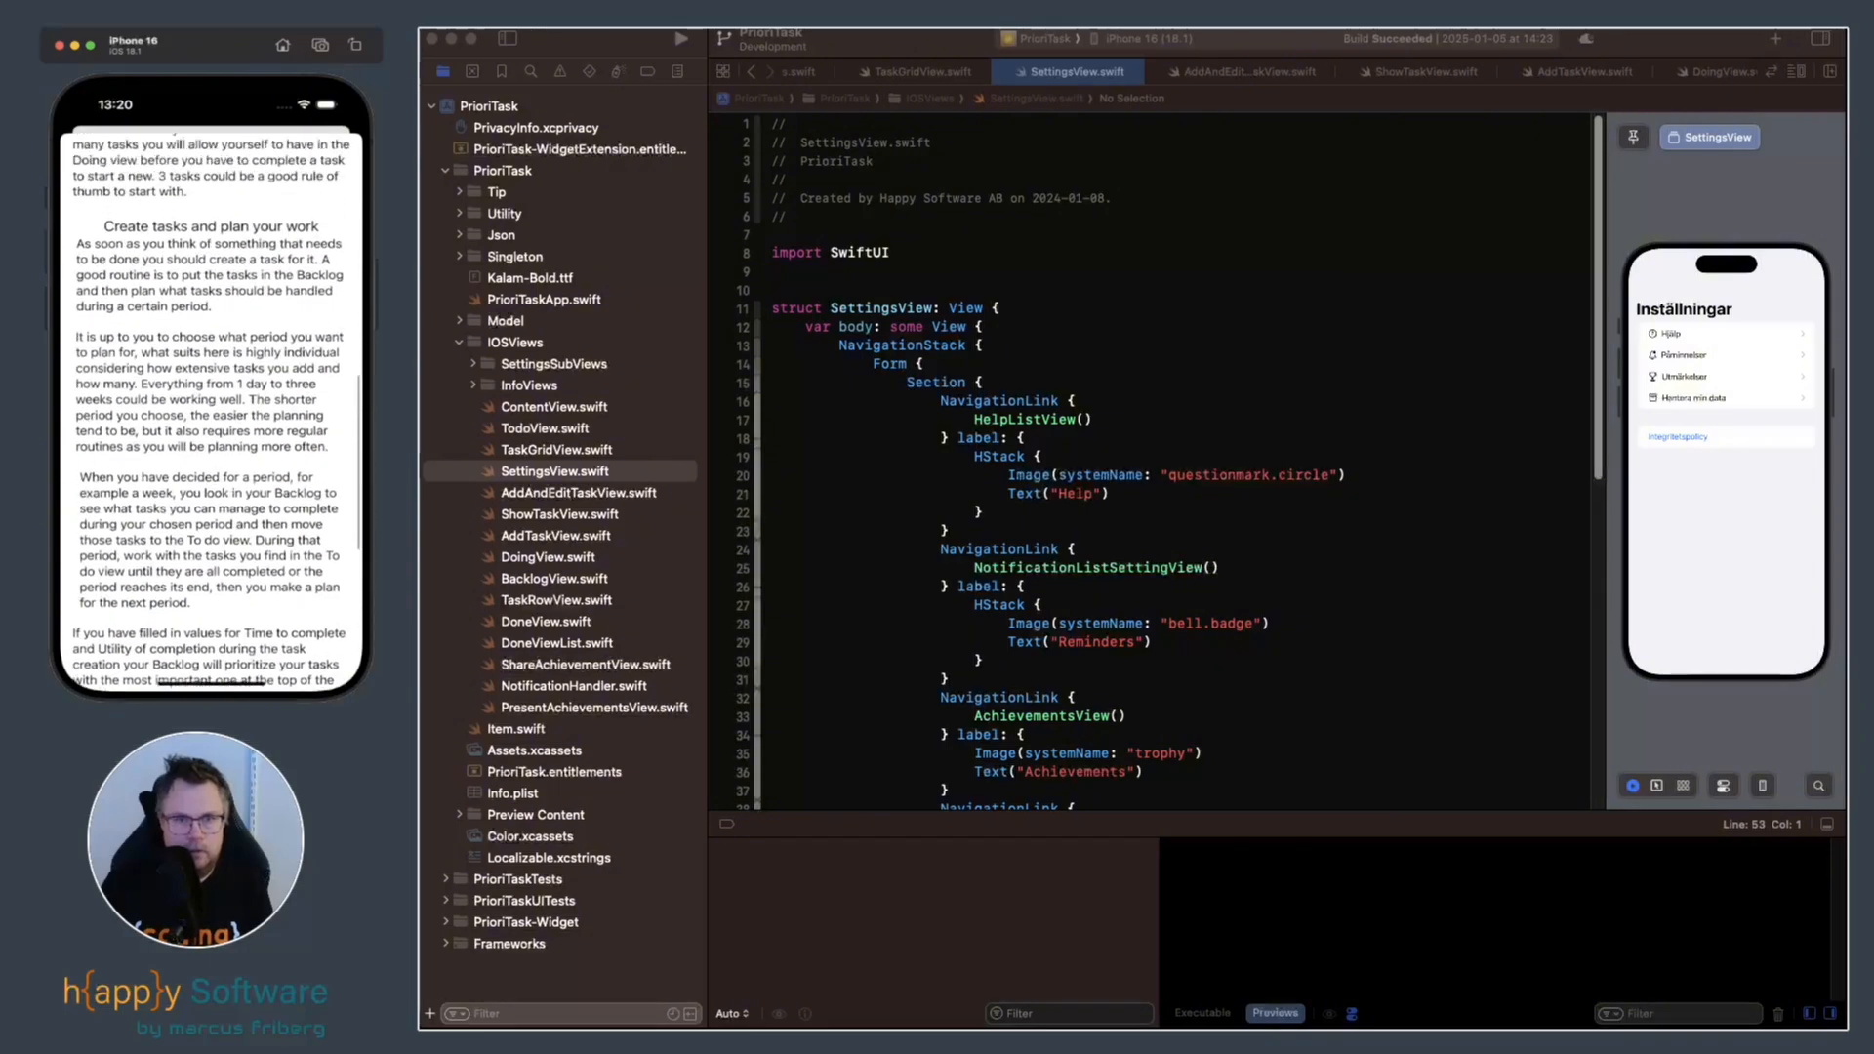
pyautogui.scroll(5, 211, 410)
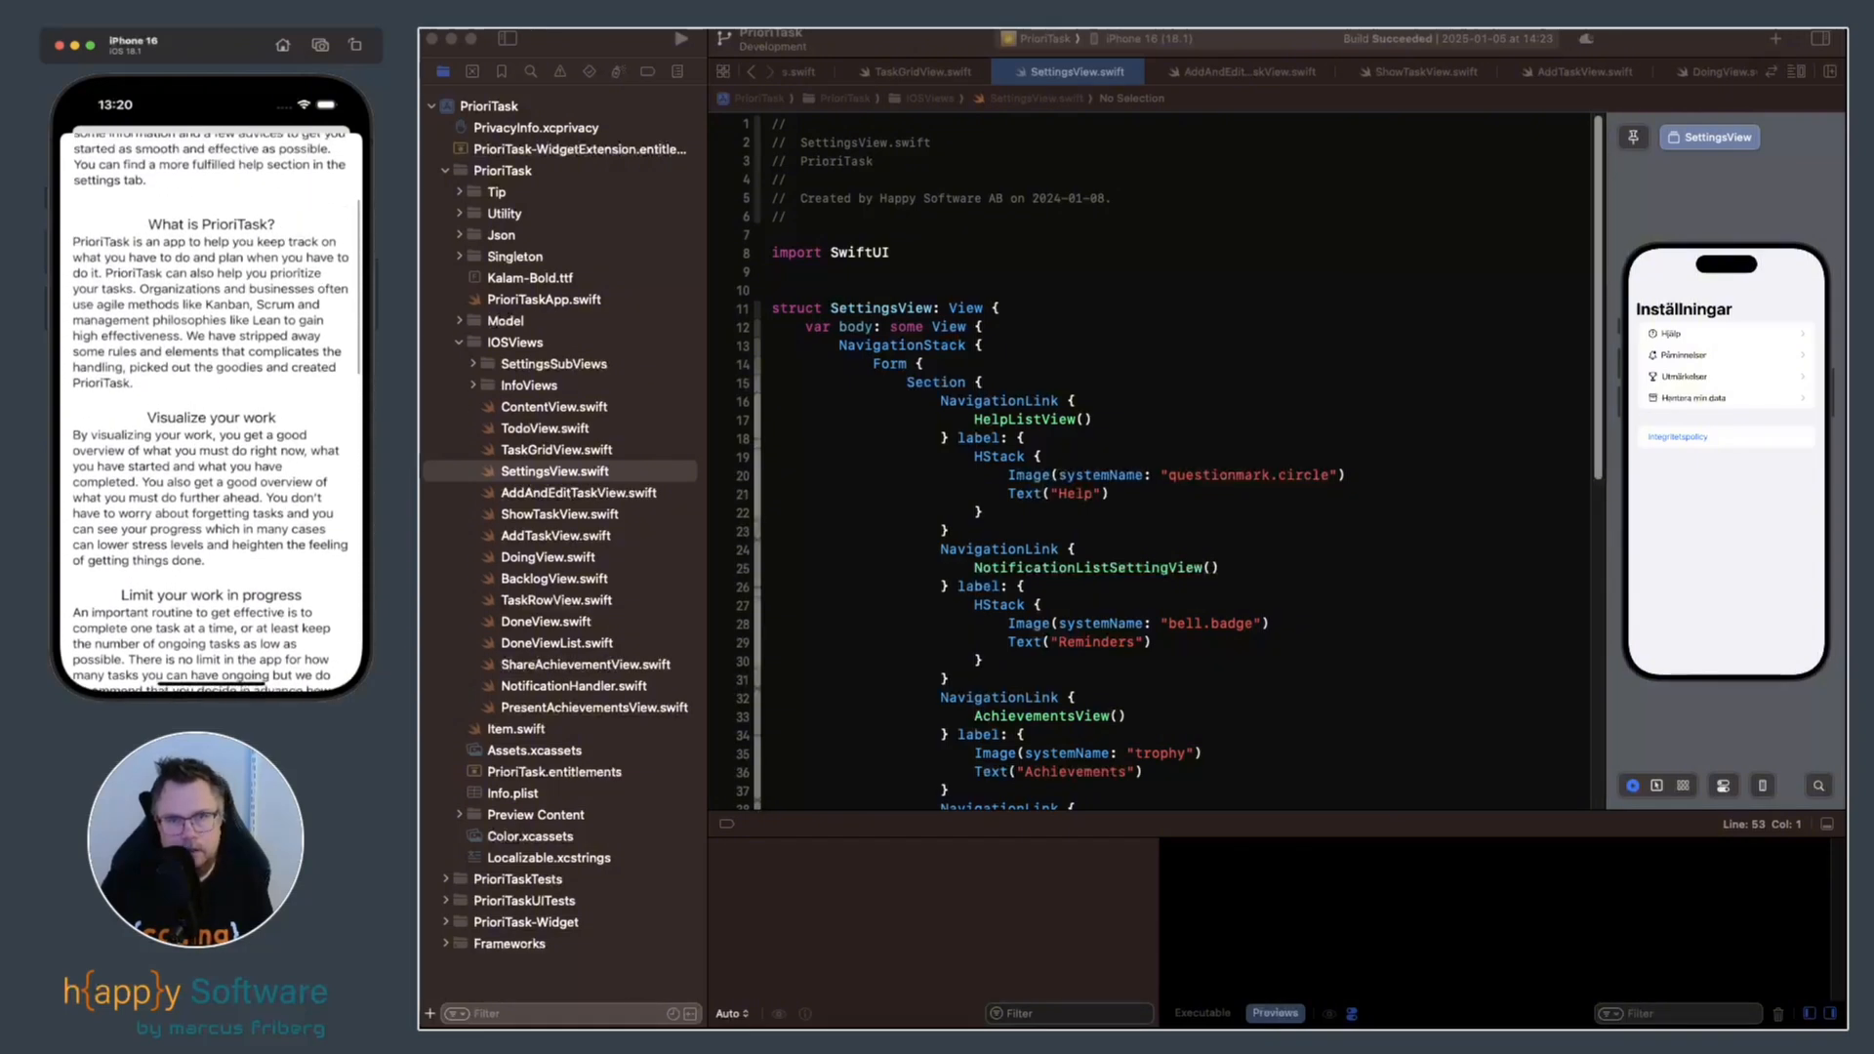
pyautogui.moveTo(211, 224); pyautogui.dragTo(210, 488)
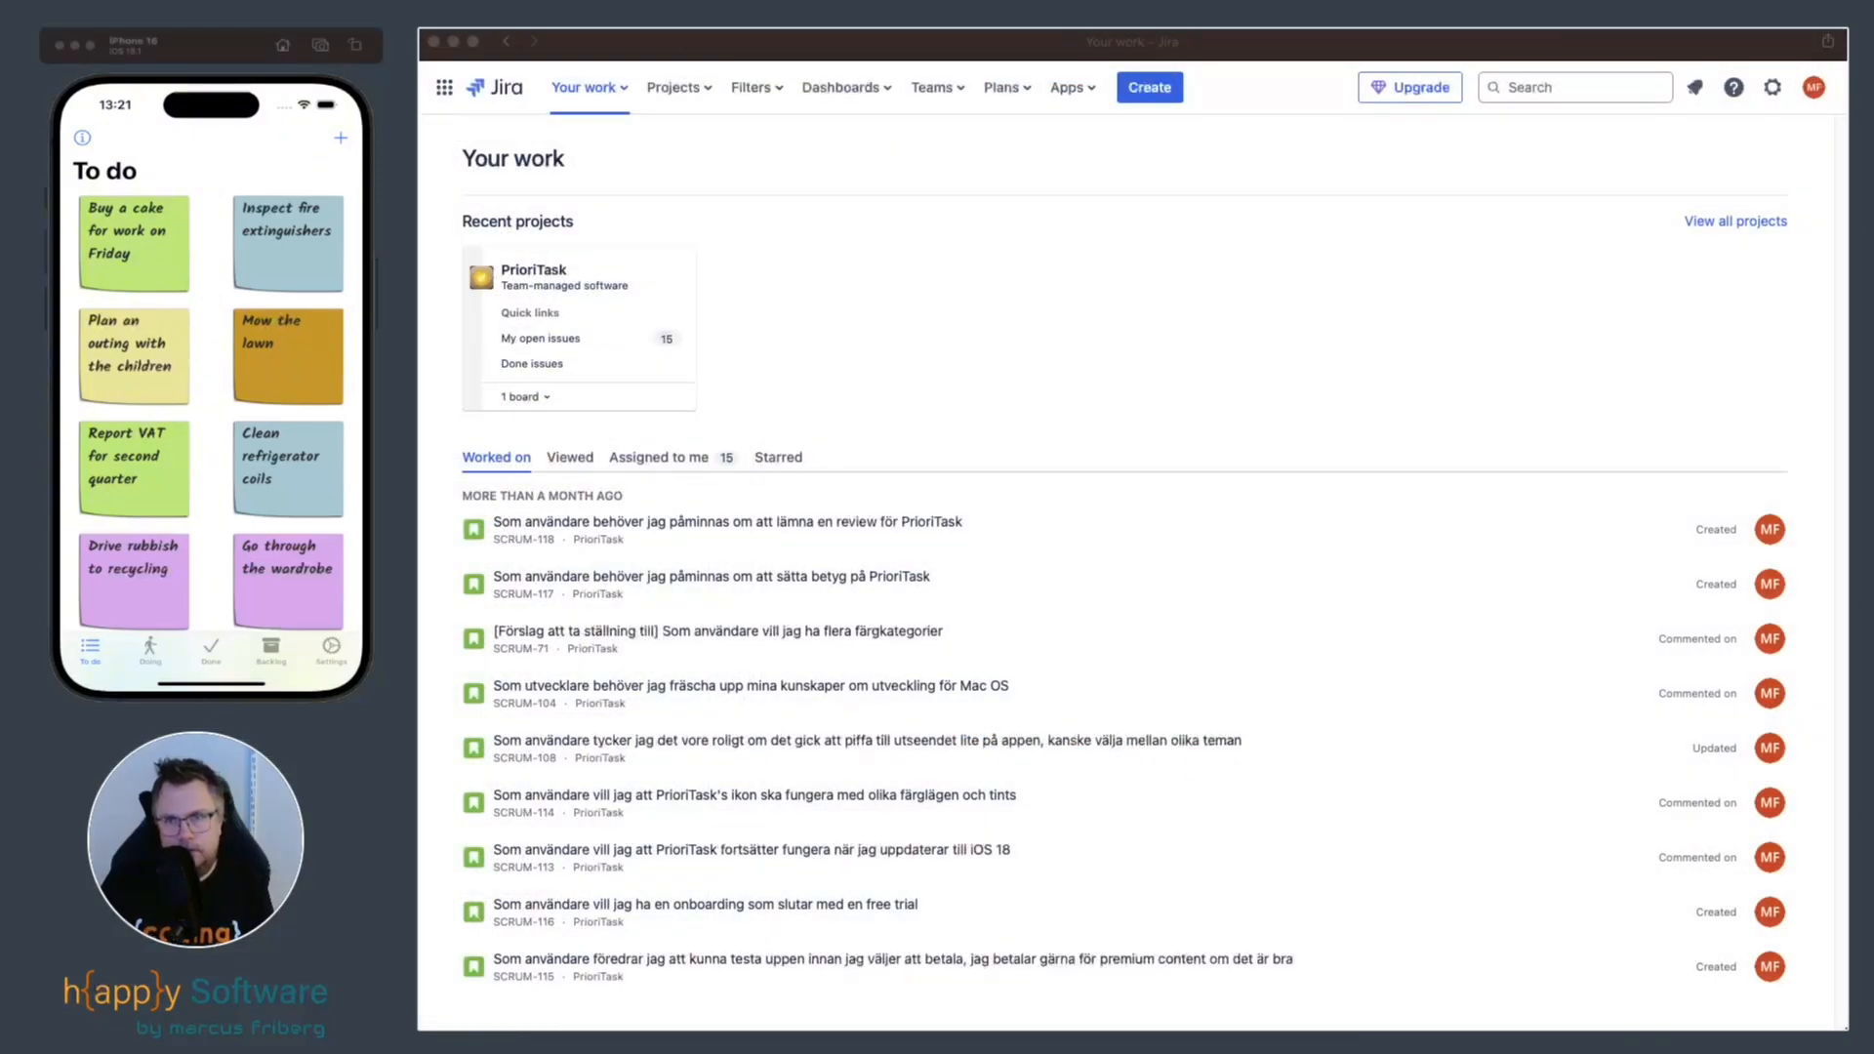
# Switch to Jira and review the backlog of the PrioriTask project.
pyautogui.press('super+Tab')
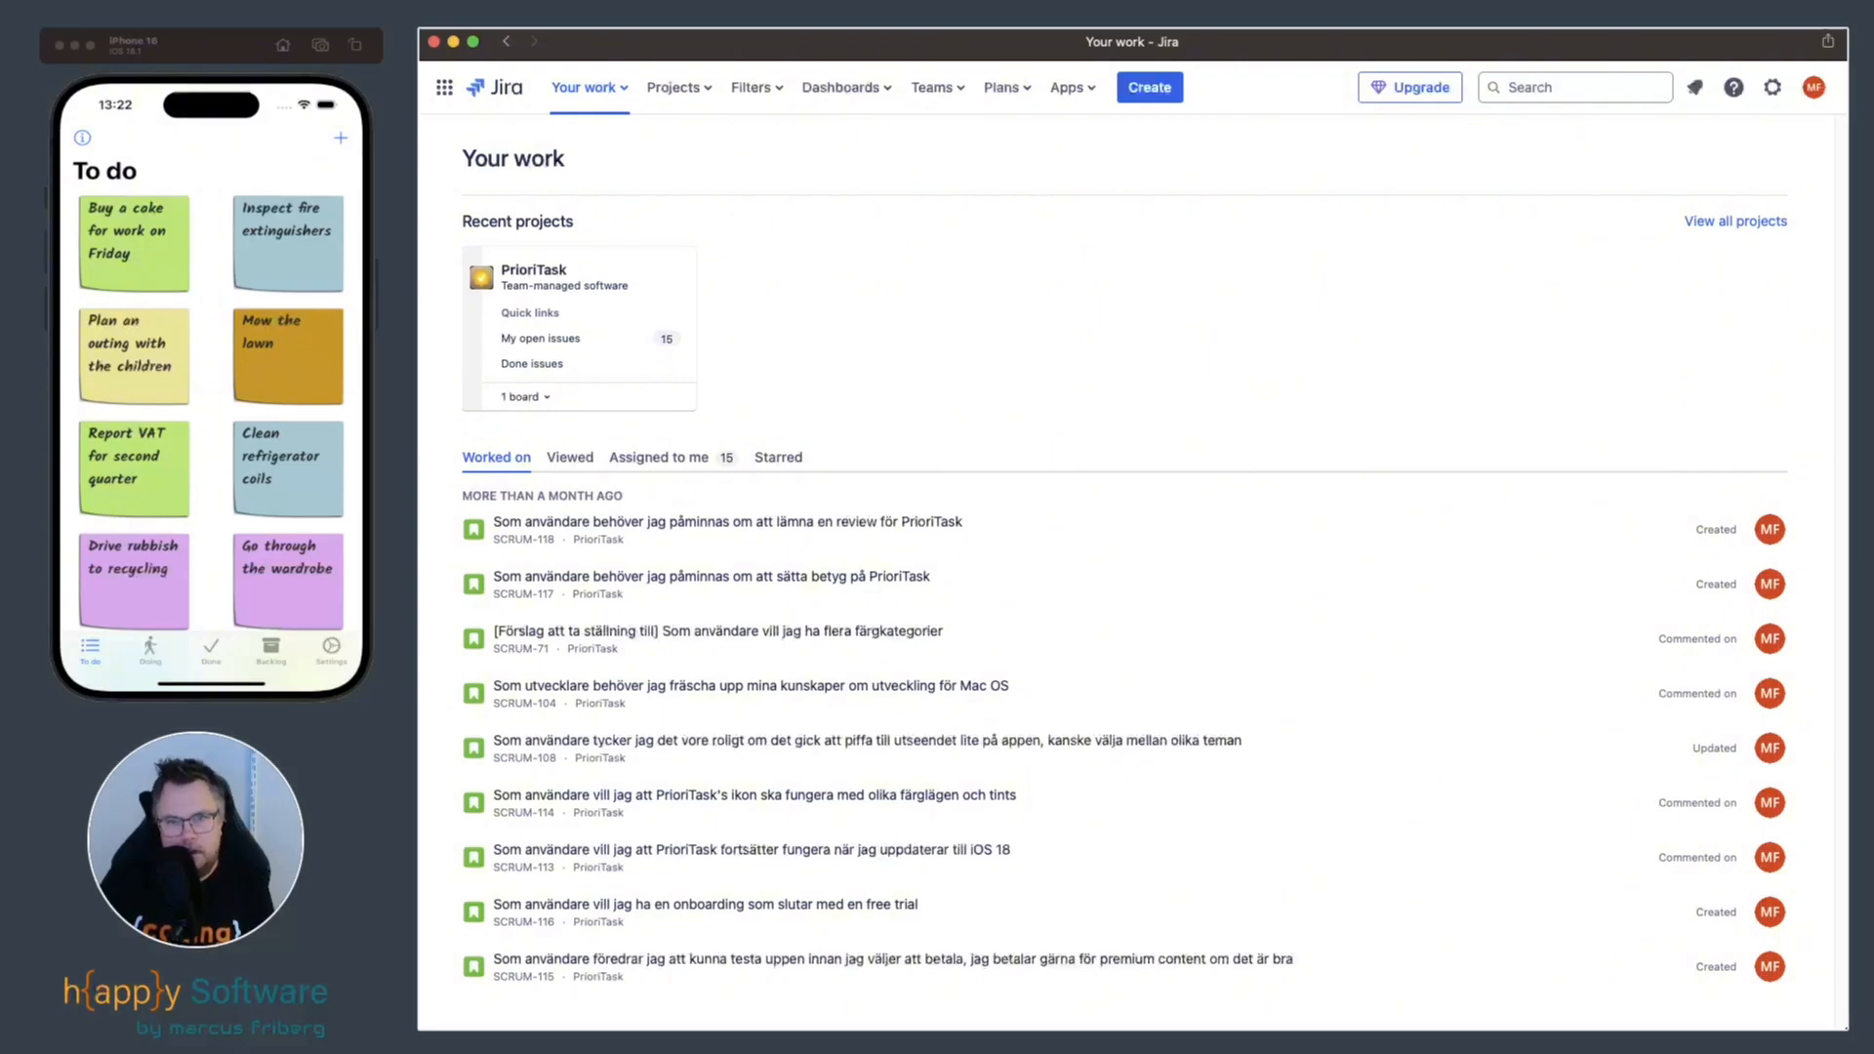
pyautogui.click(533, 269)
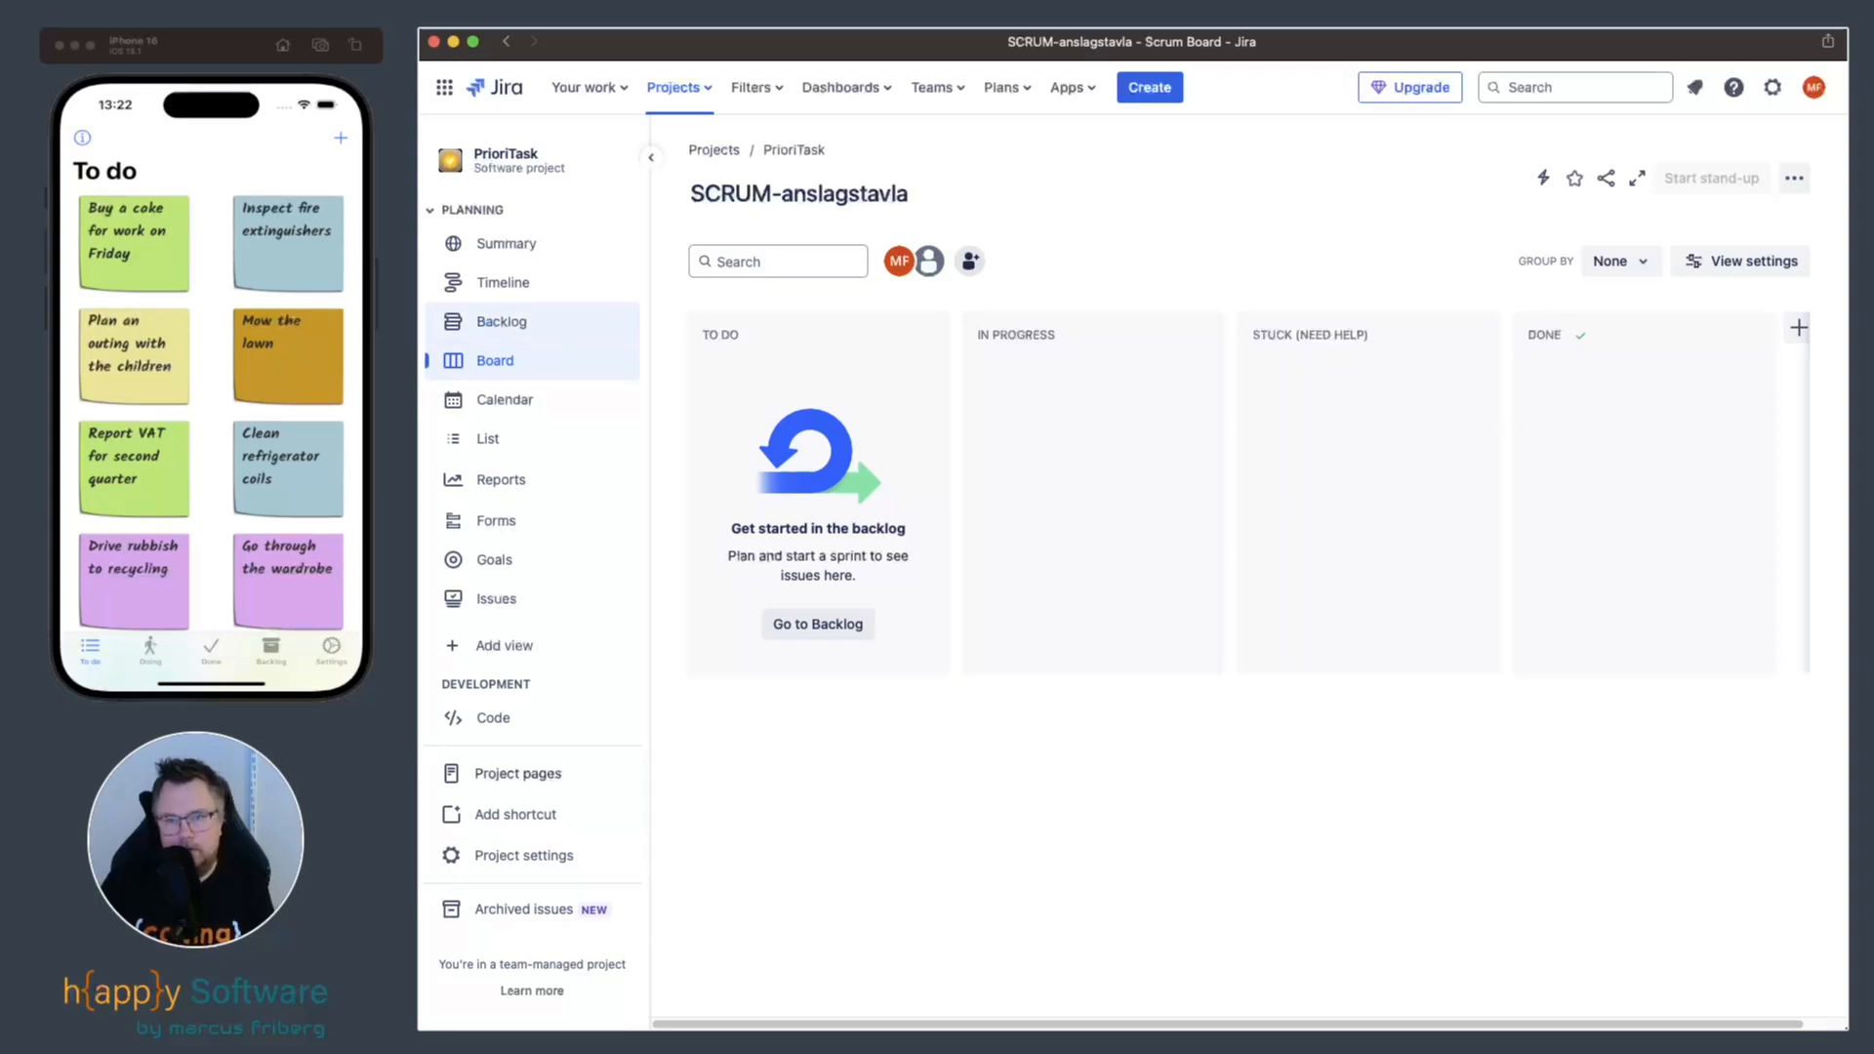
pyautogui.click(500, 321)
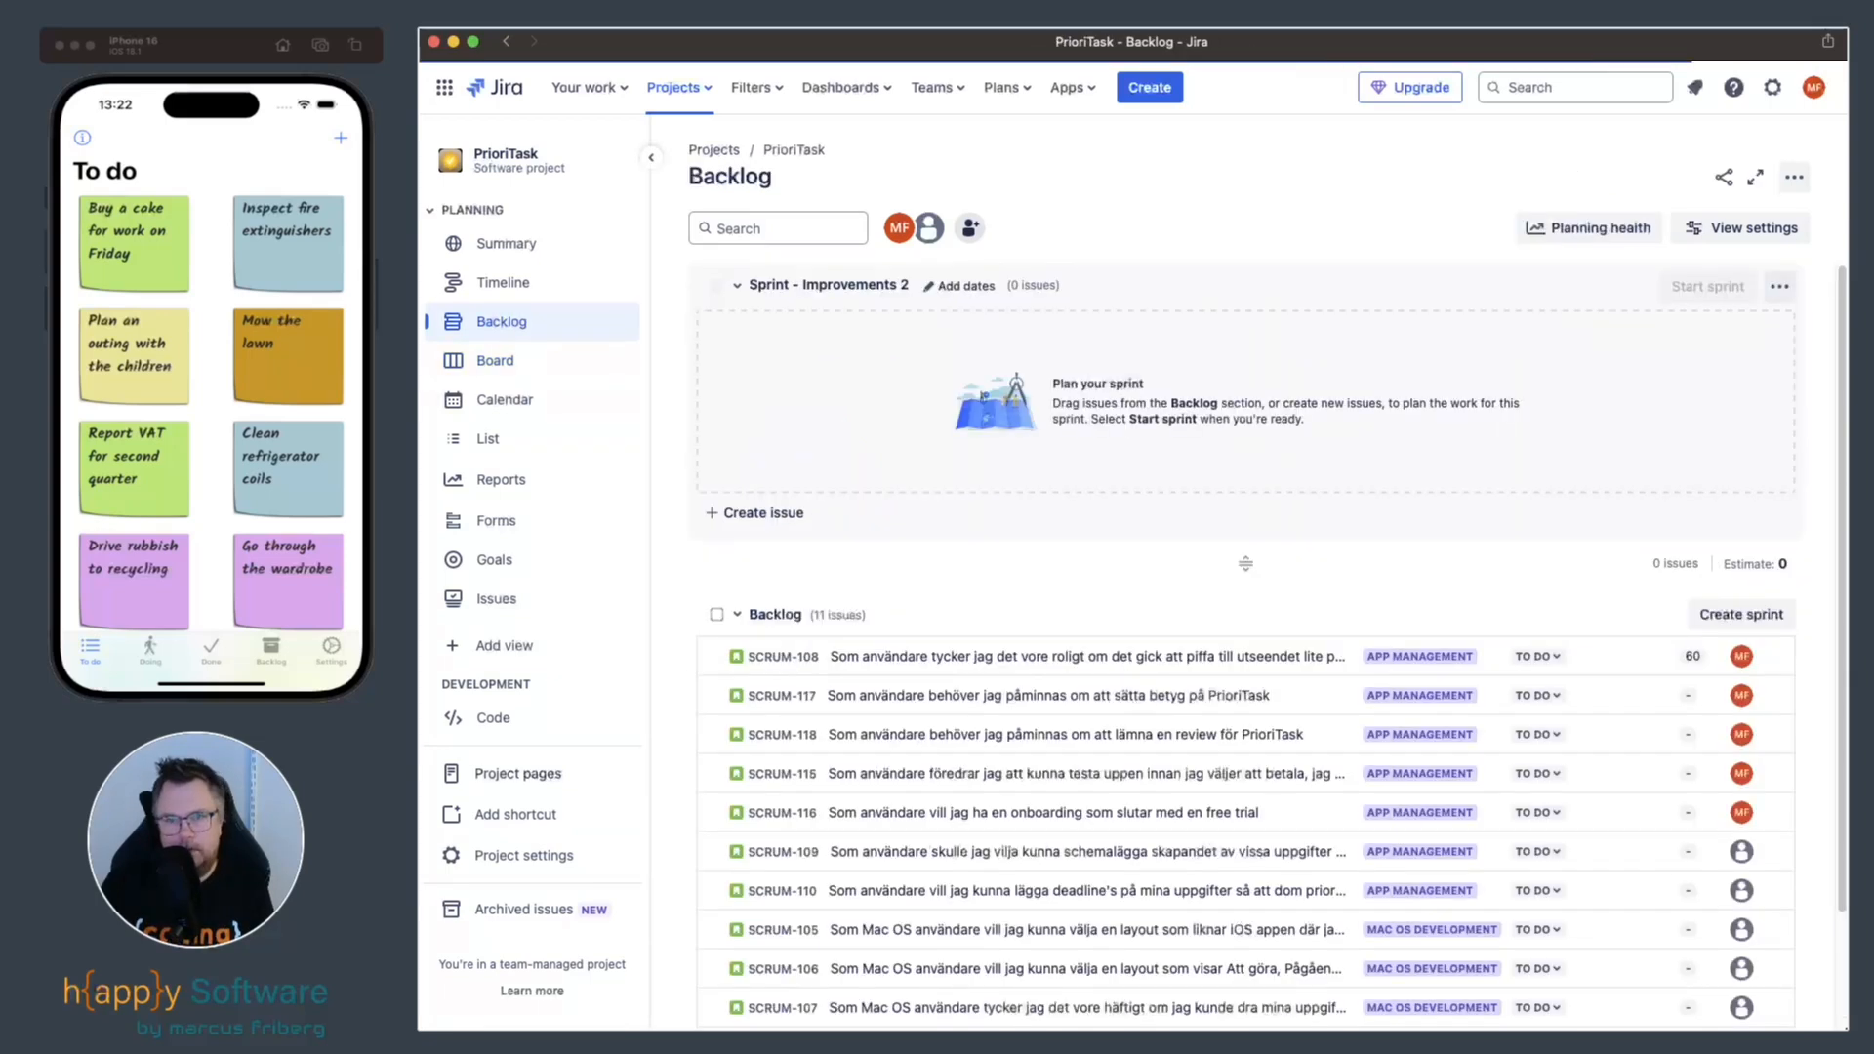
pyautogui.scroll(-2, 1074, 635)
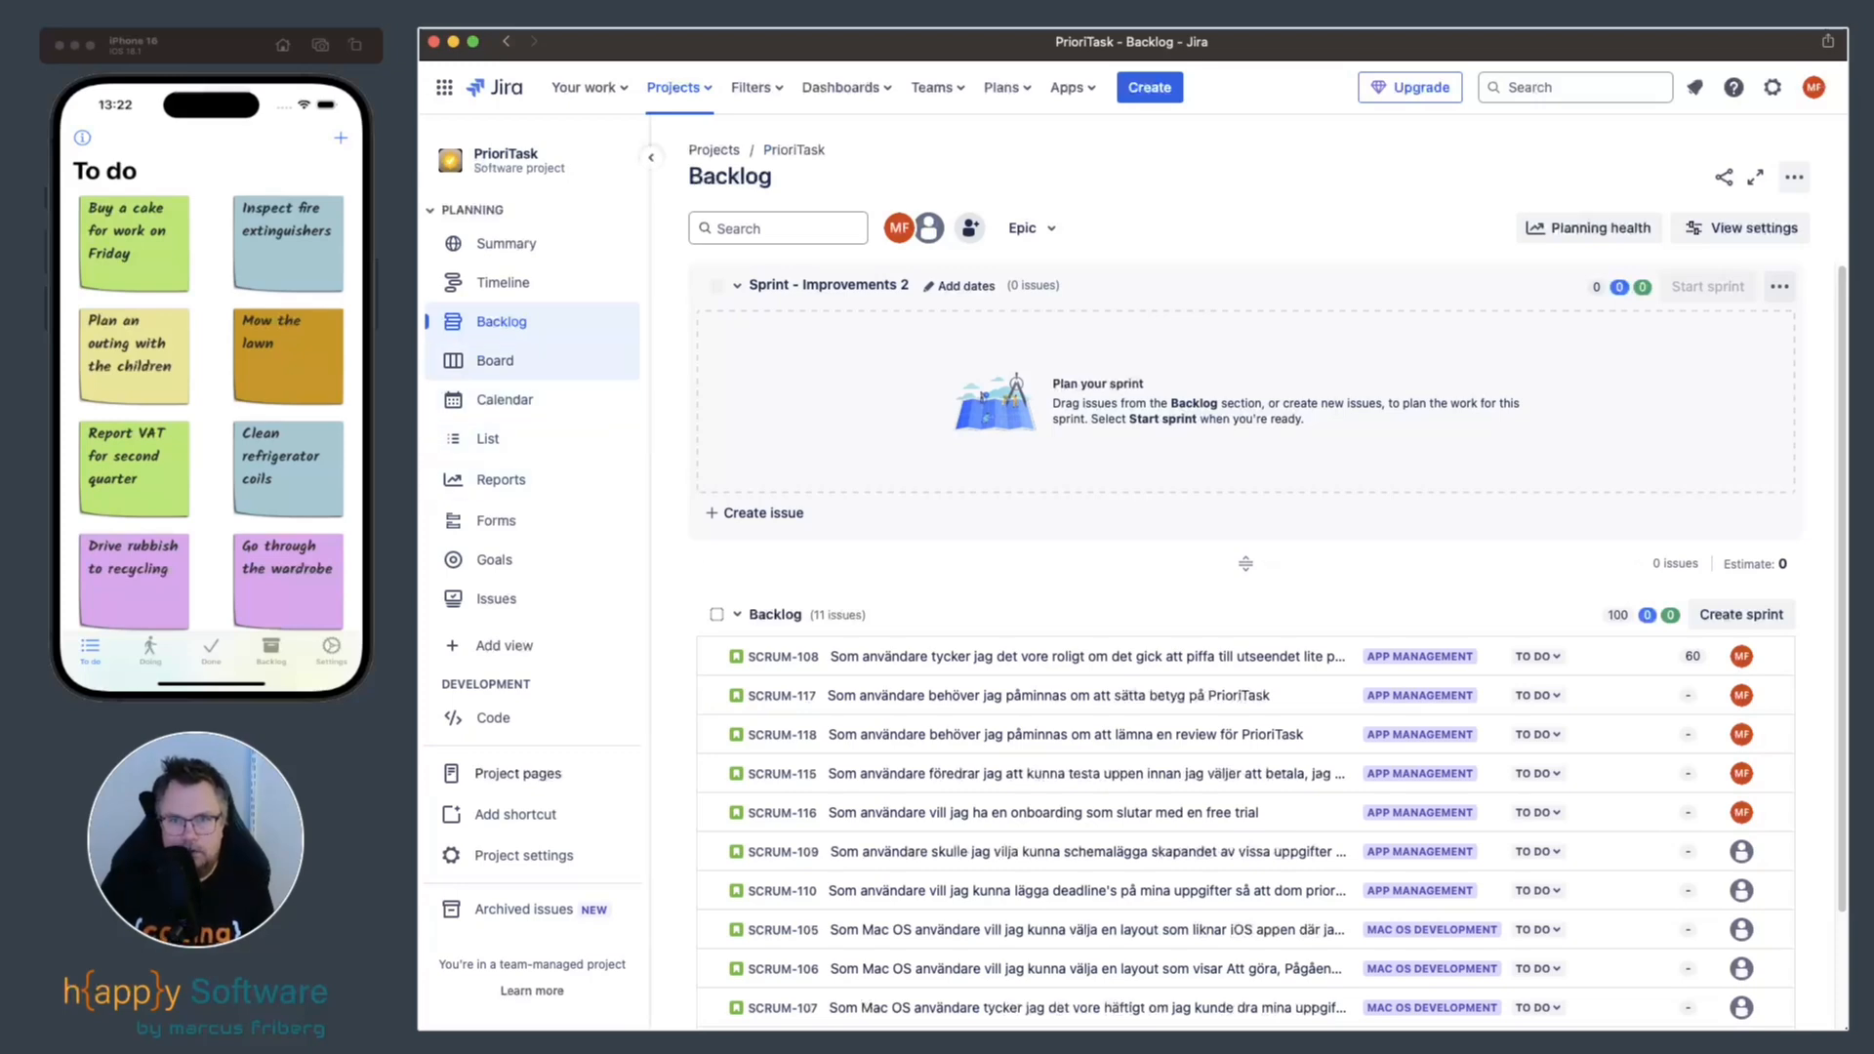
# Examine the issues under the App Management epic in the project's timeline and collapse the epic again.
pyautogui.click(503, 282)
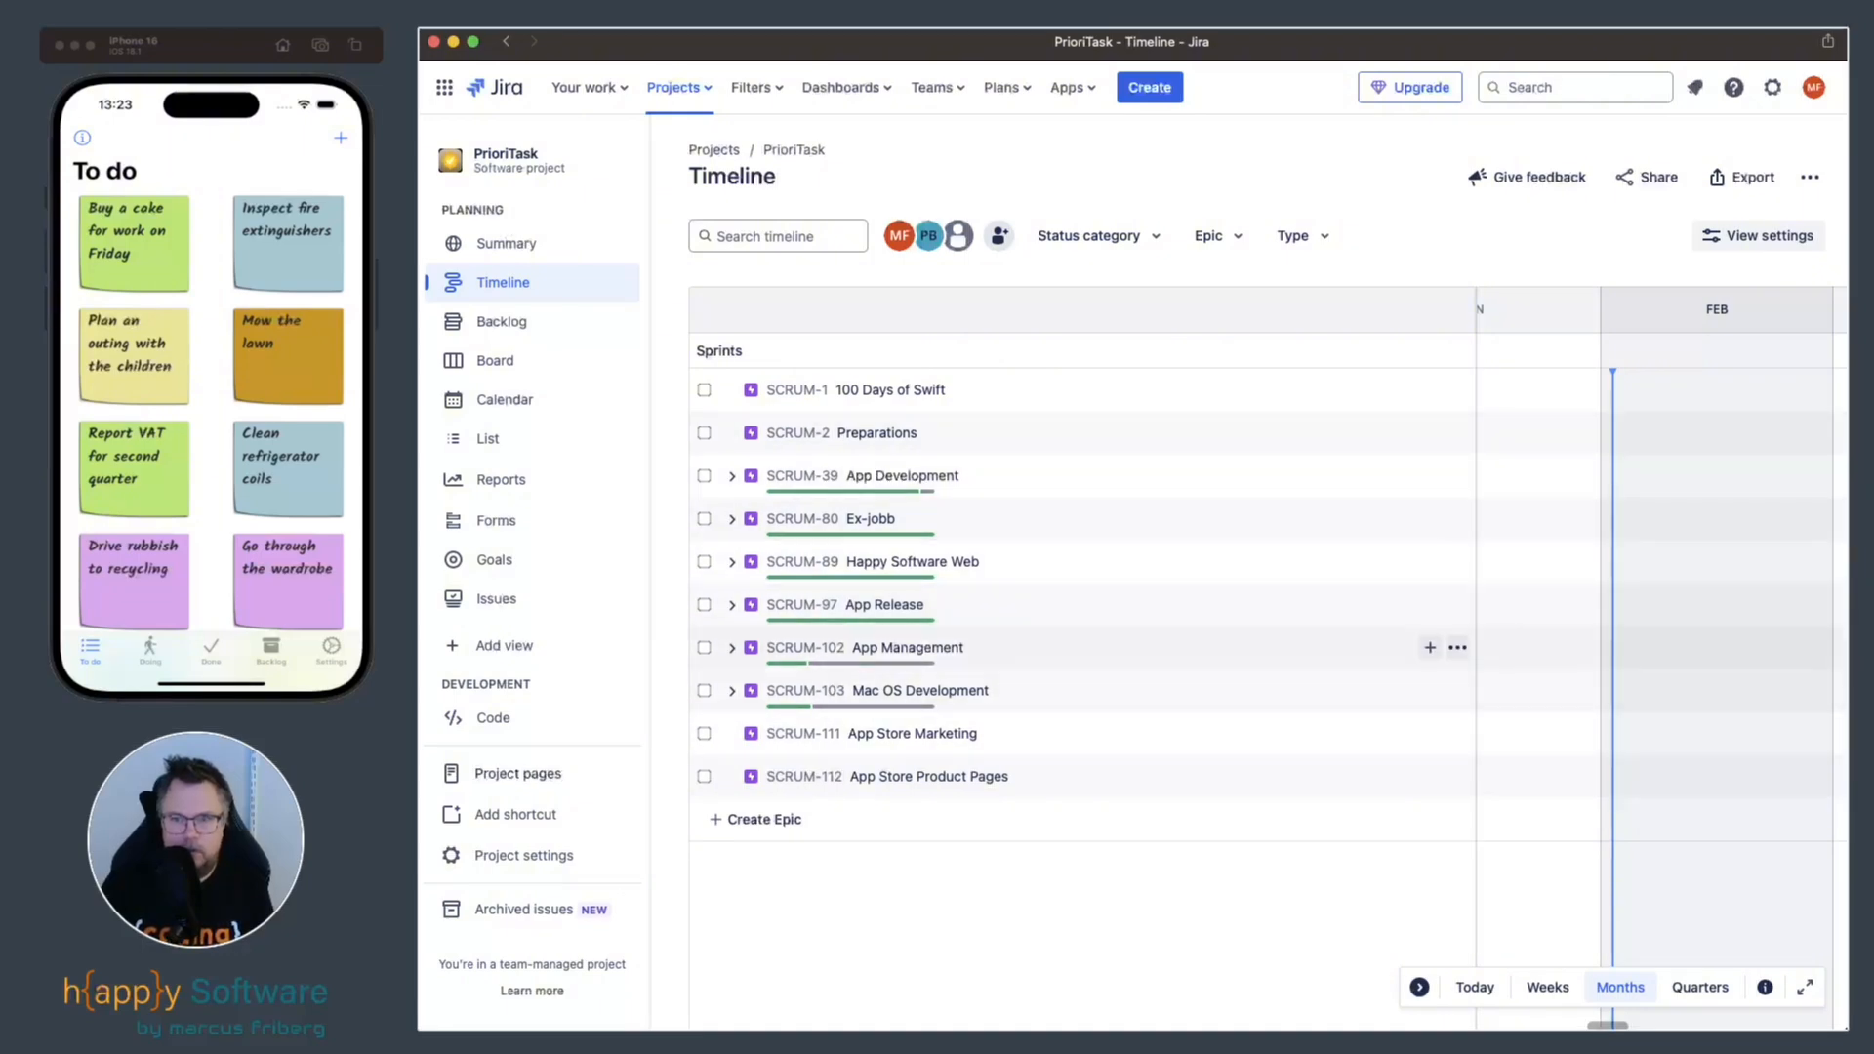
pyautogui.click(731, 647)
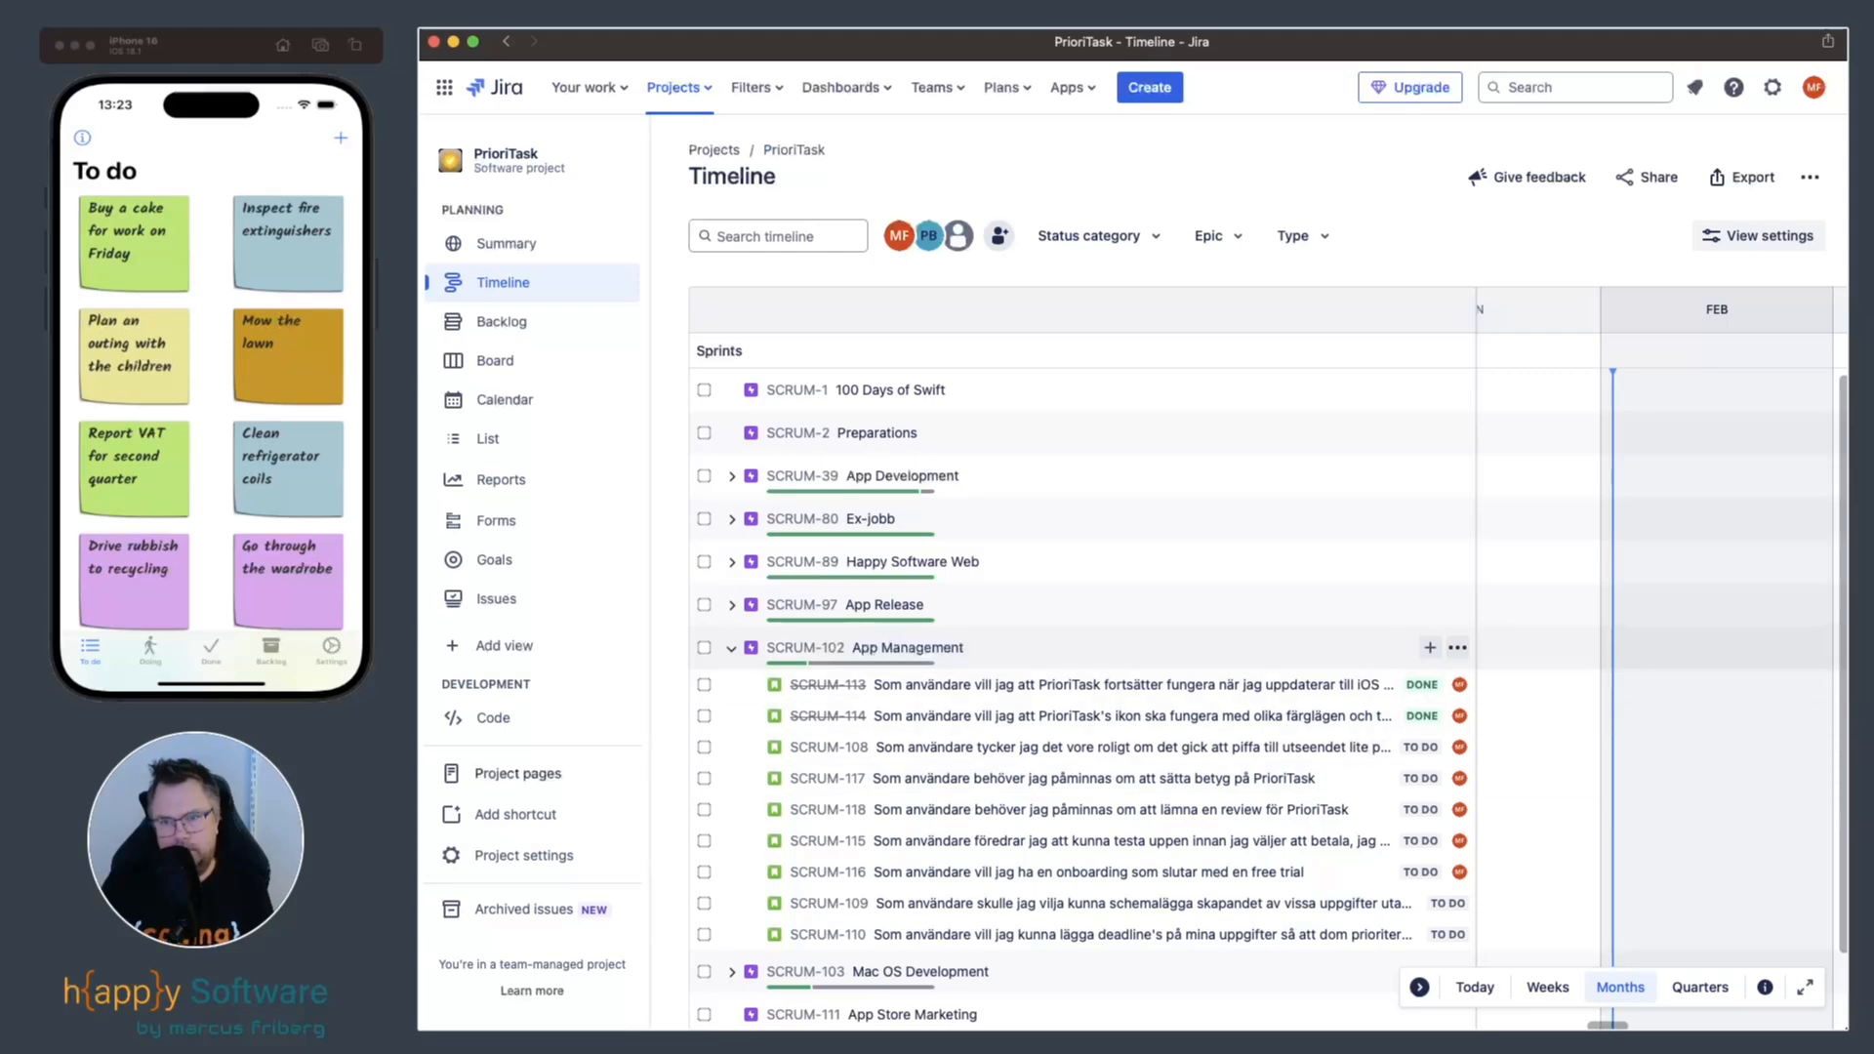
pyautogui.click(731, 647)
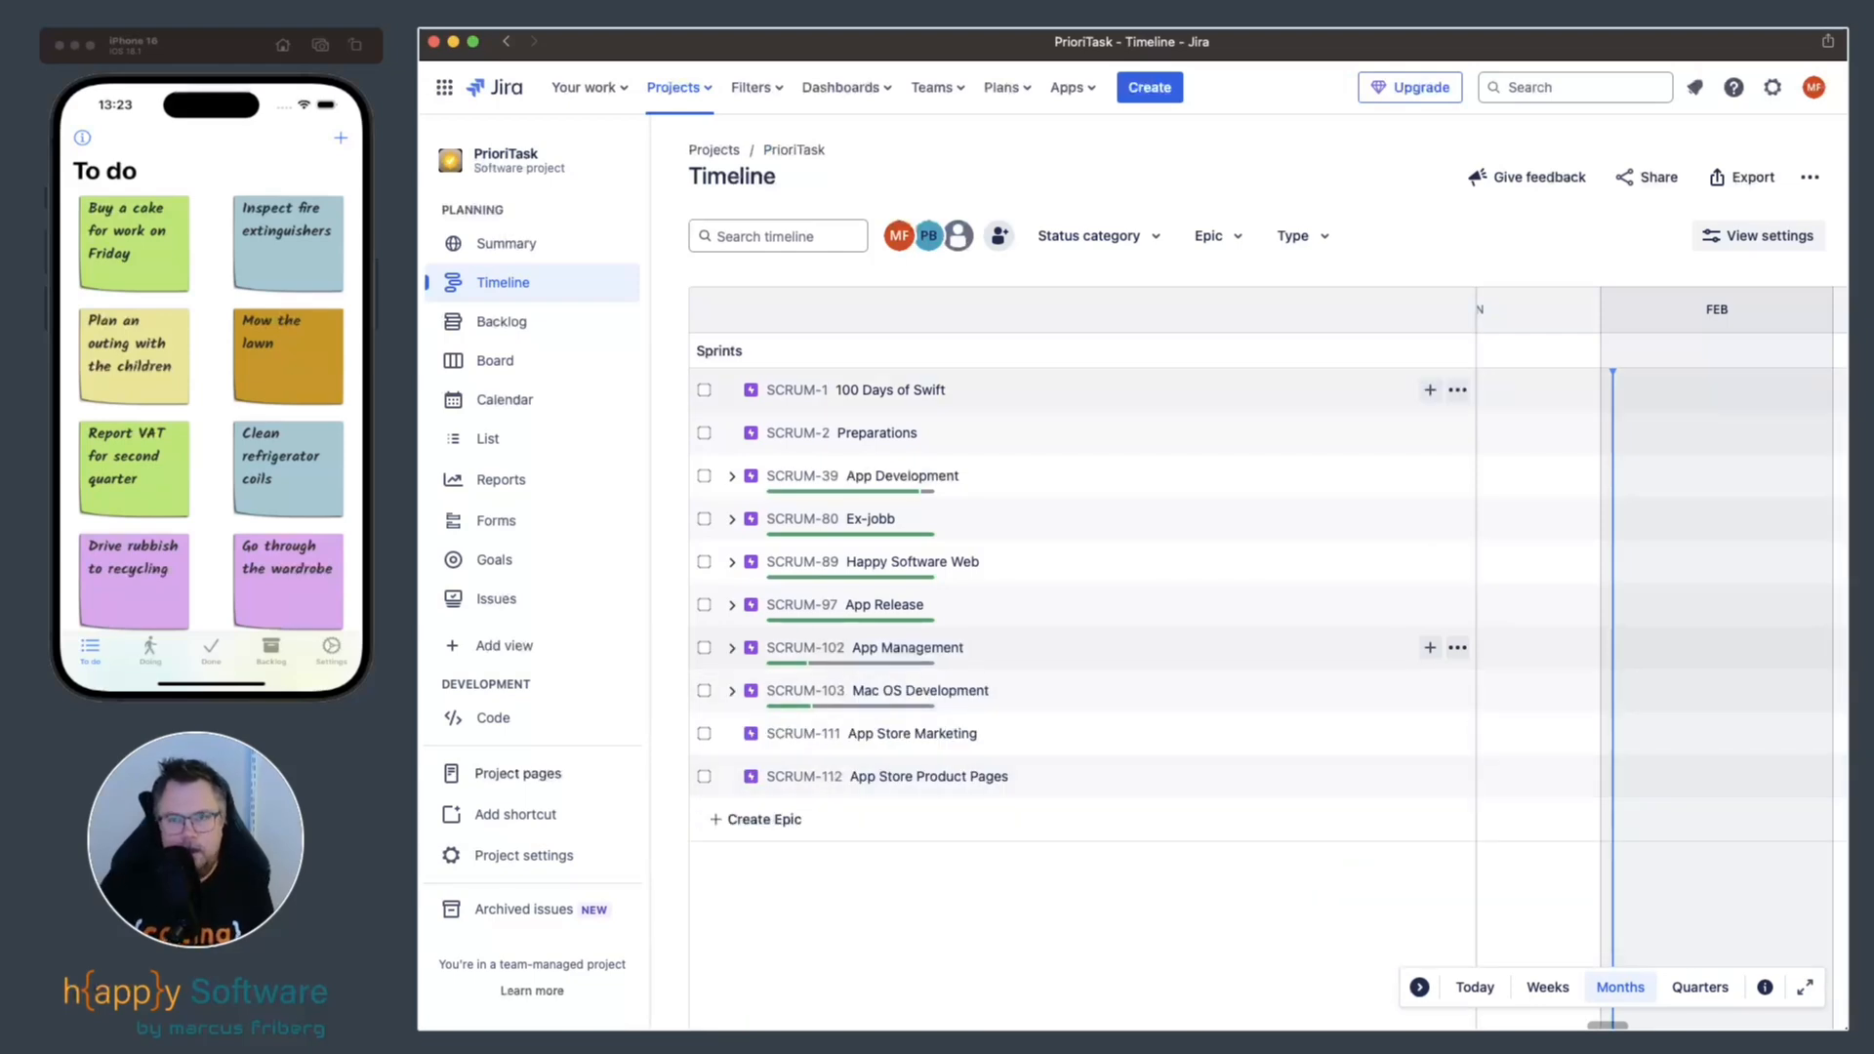
# Start creating a new project based on the Scrum template.
pyautogui.click(676, 87)
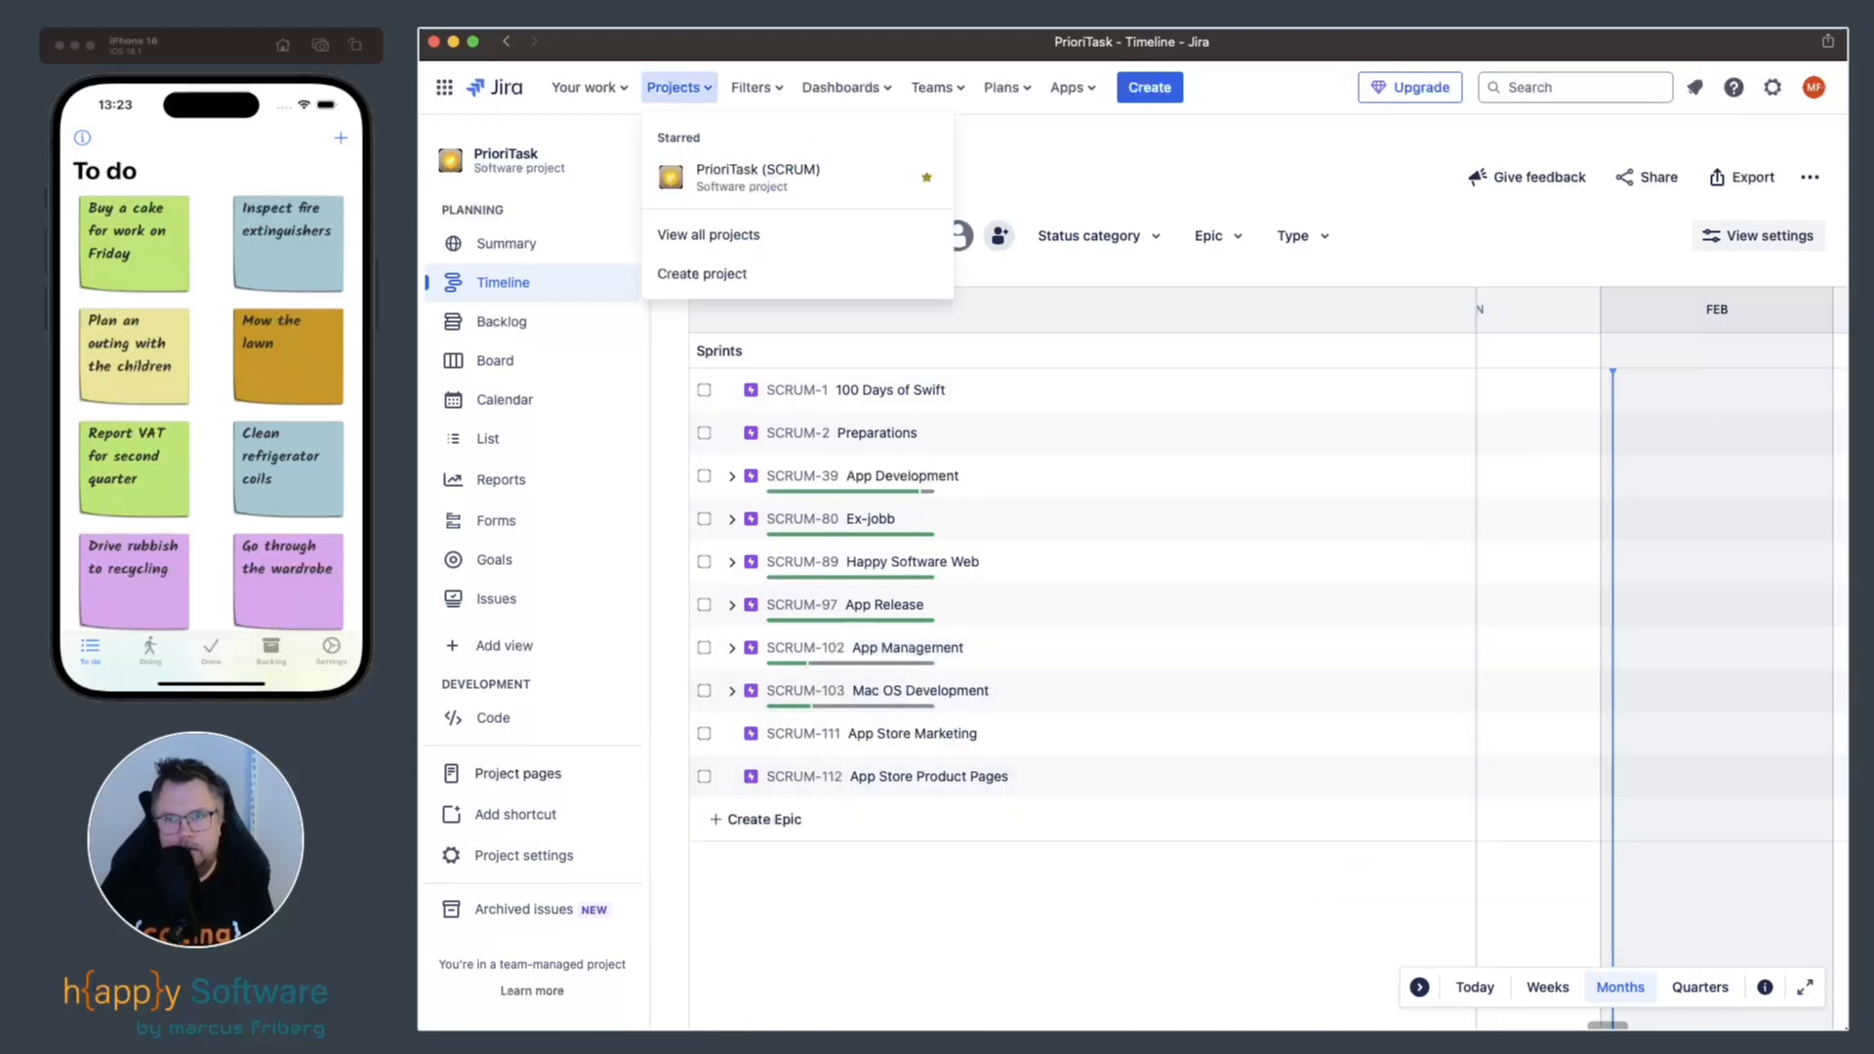
pyautogui.click(702, 274)
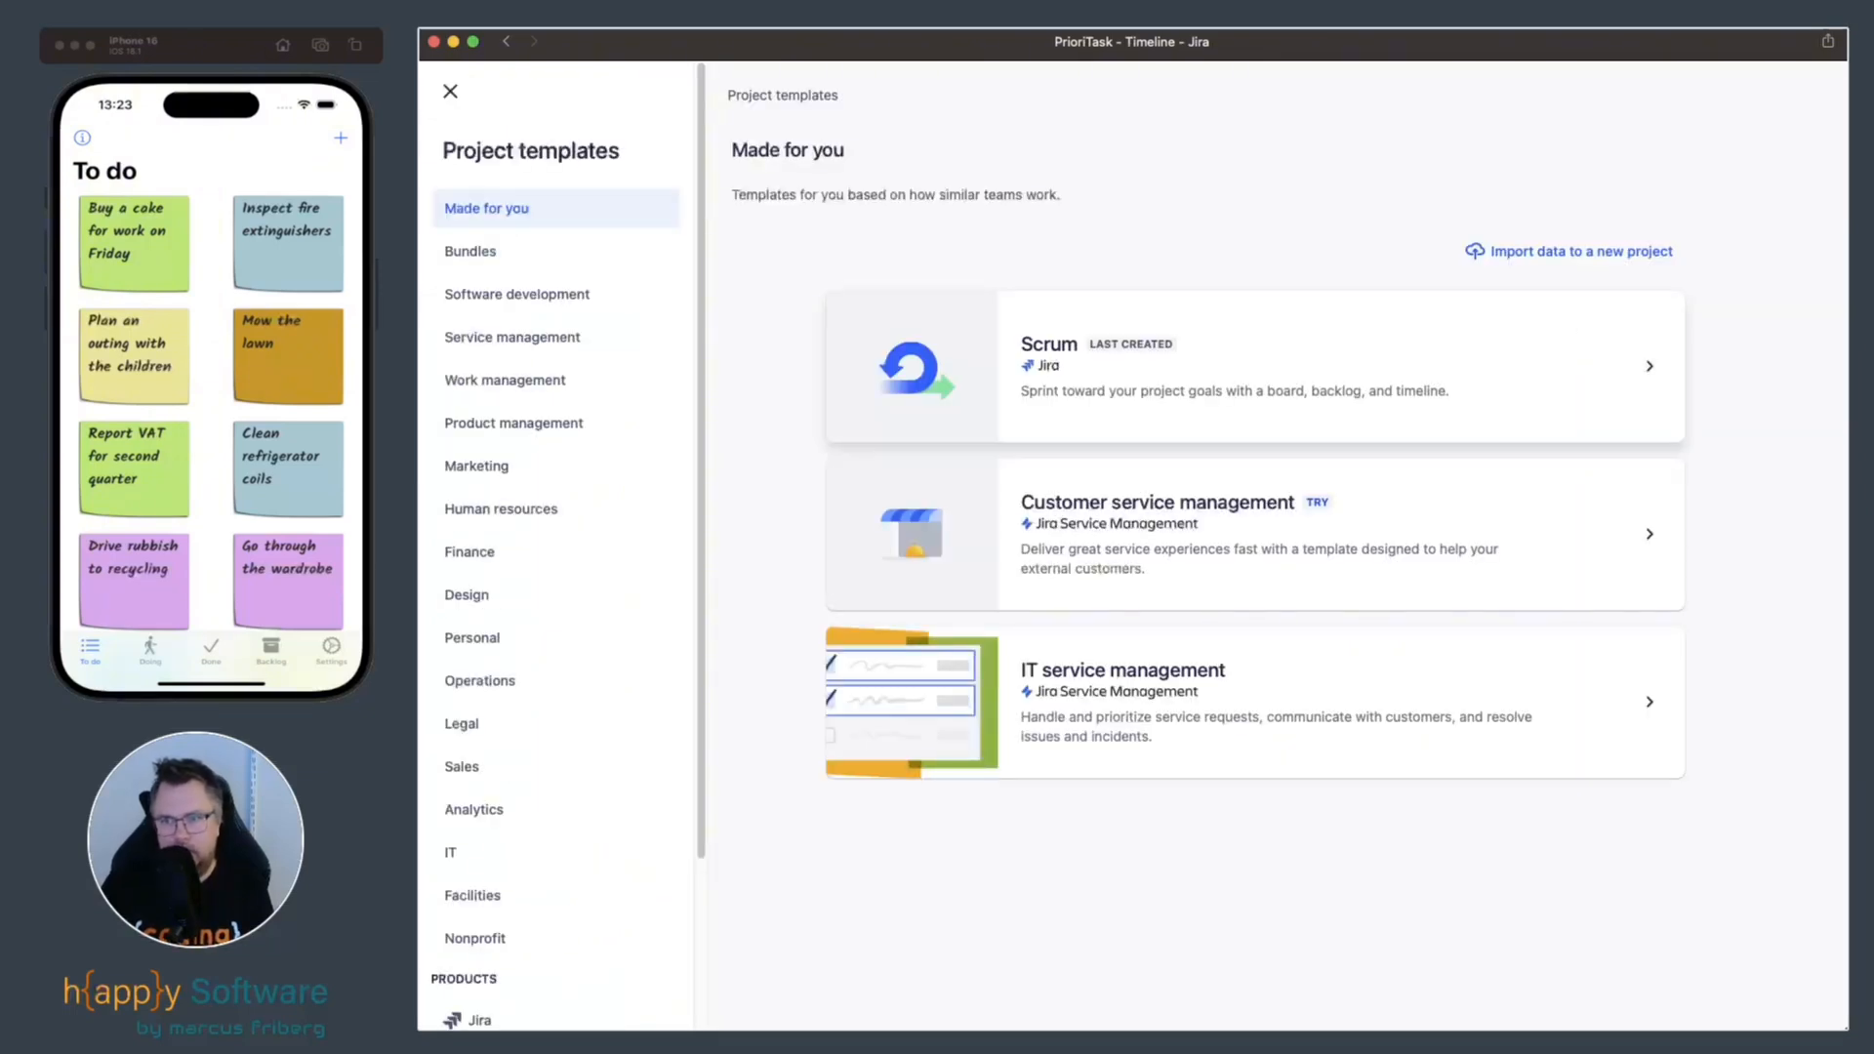
pyautogui.click(1254, 367)
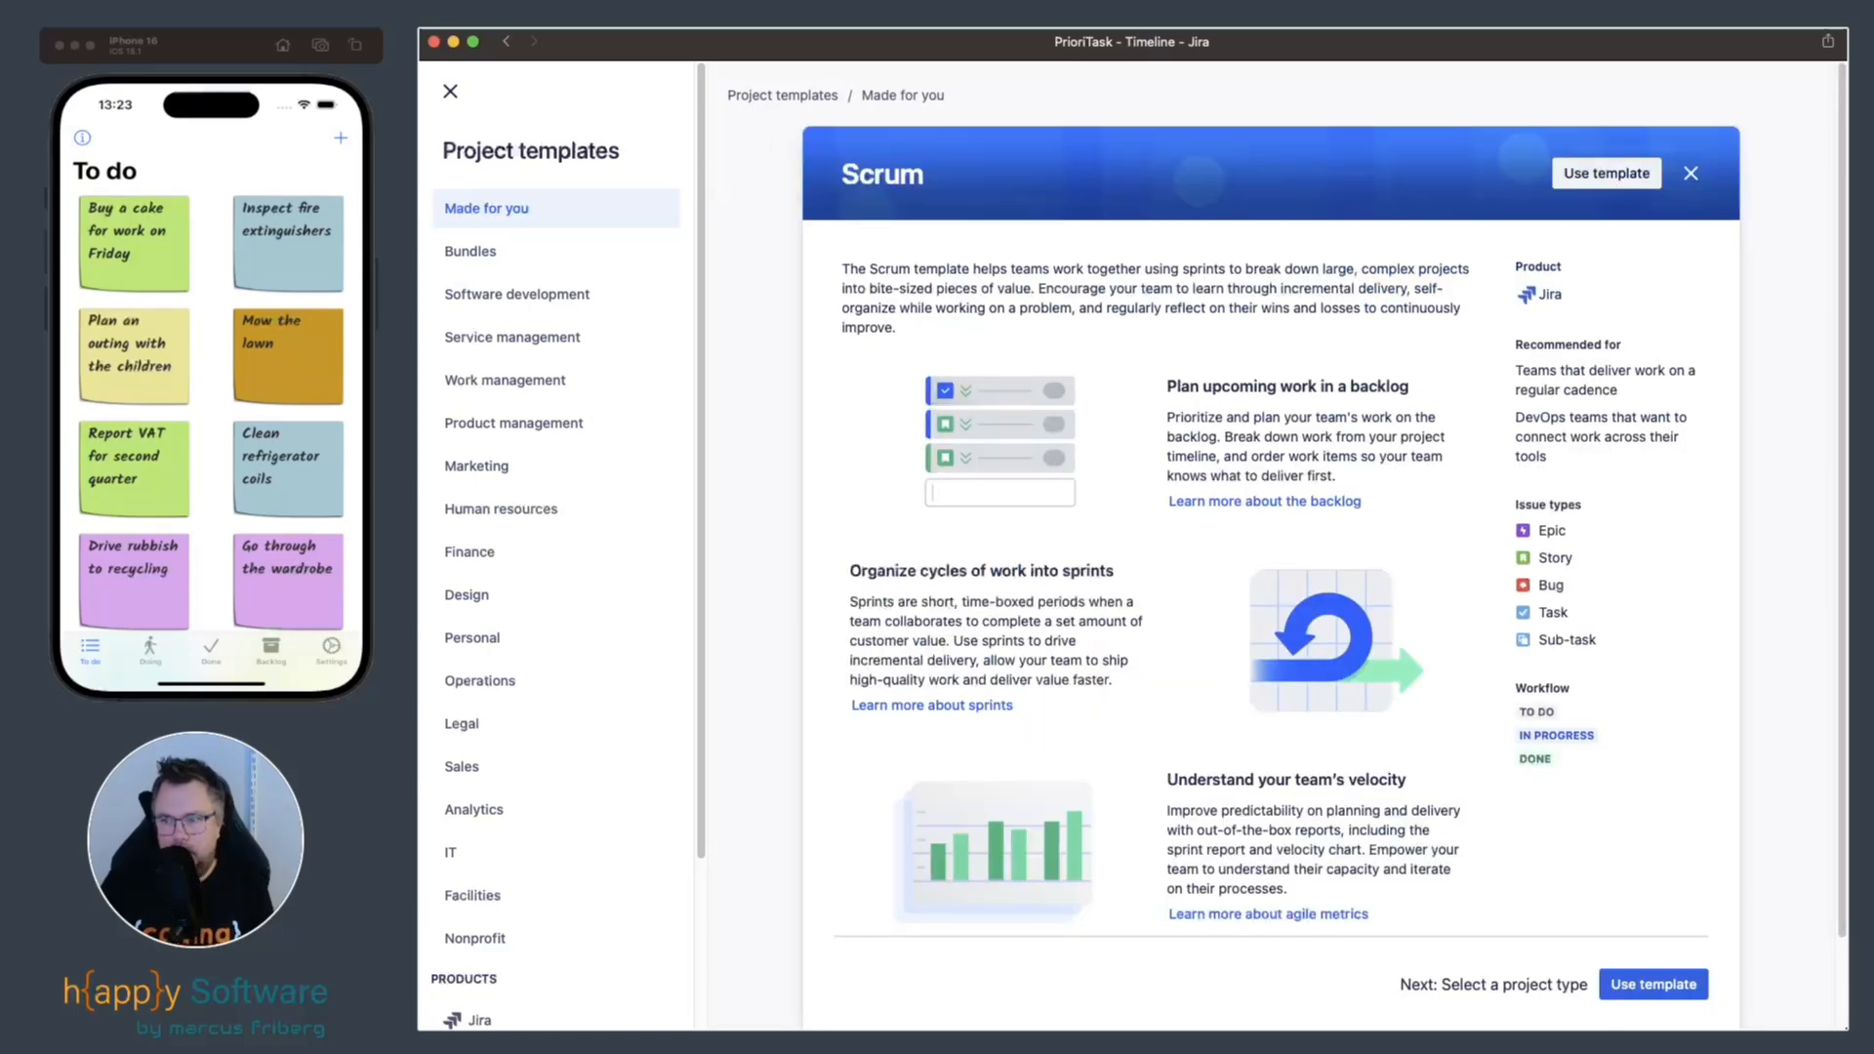
pyautogui.scroll(-2, 1269, 527)
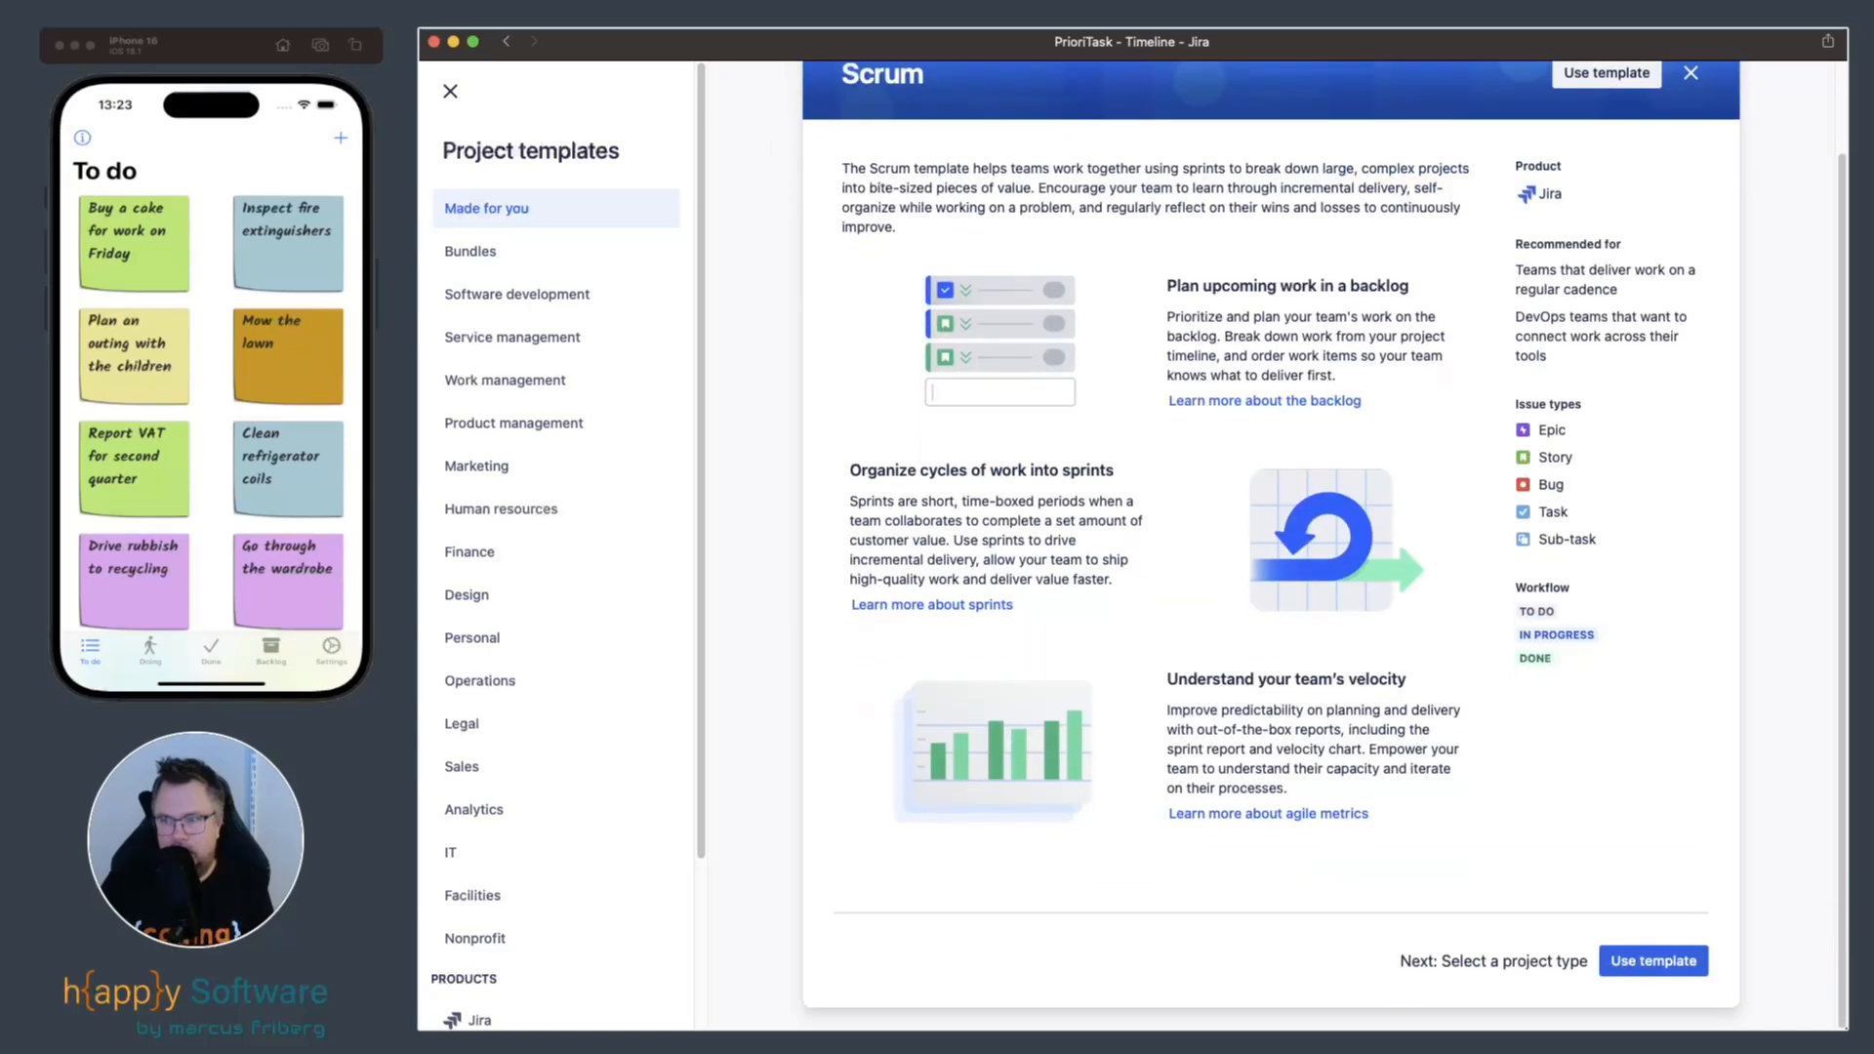
pyautogui.click(1653, 960)
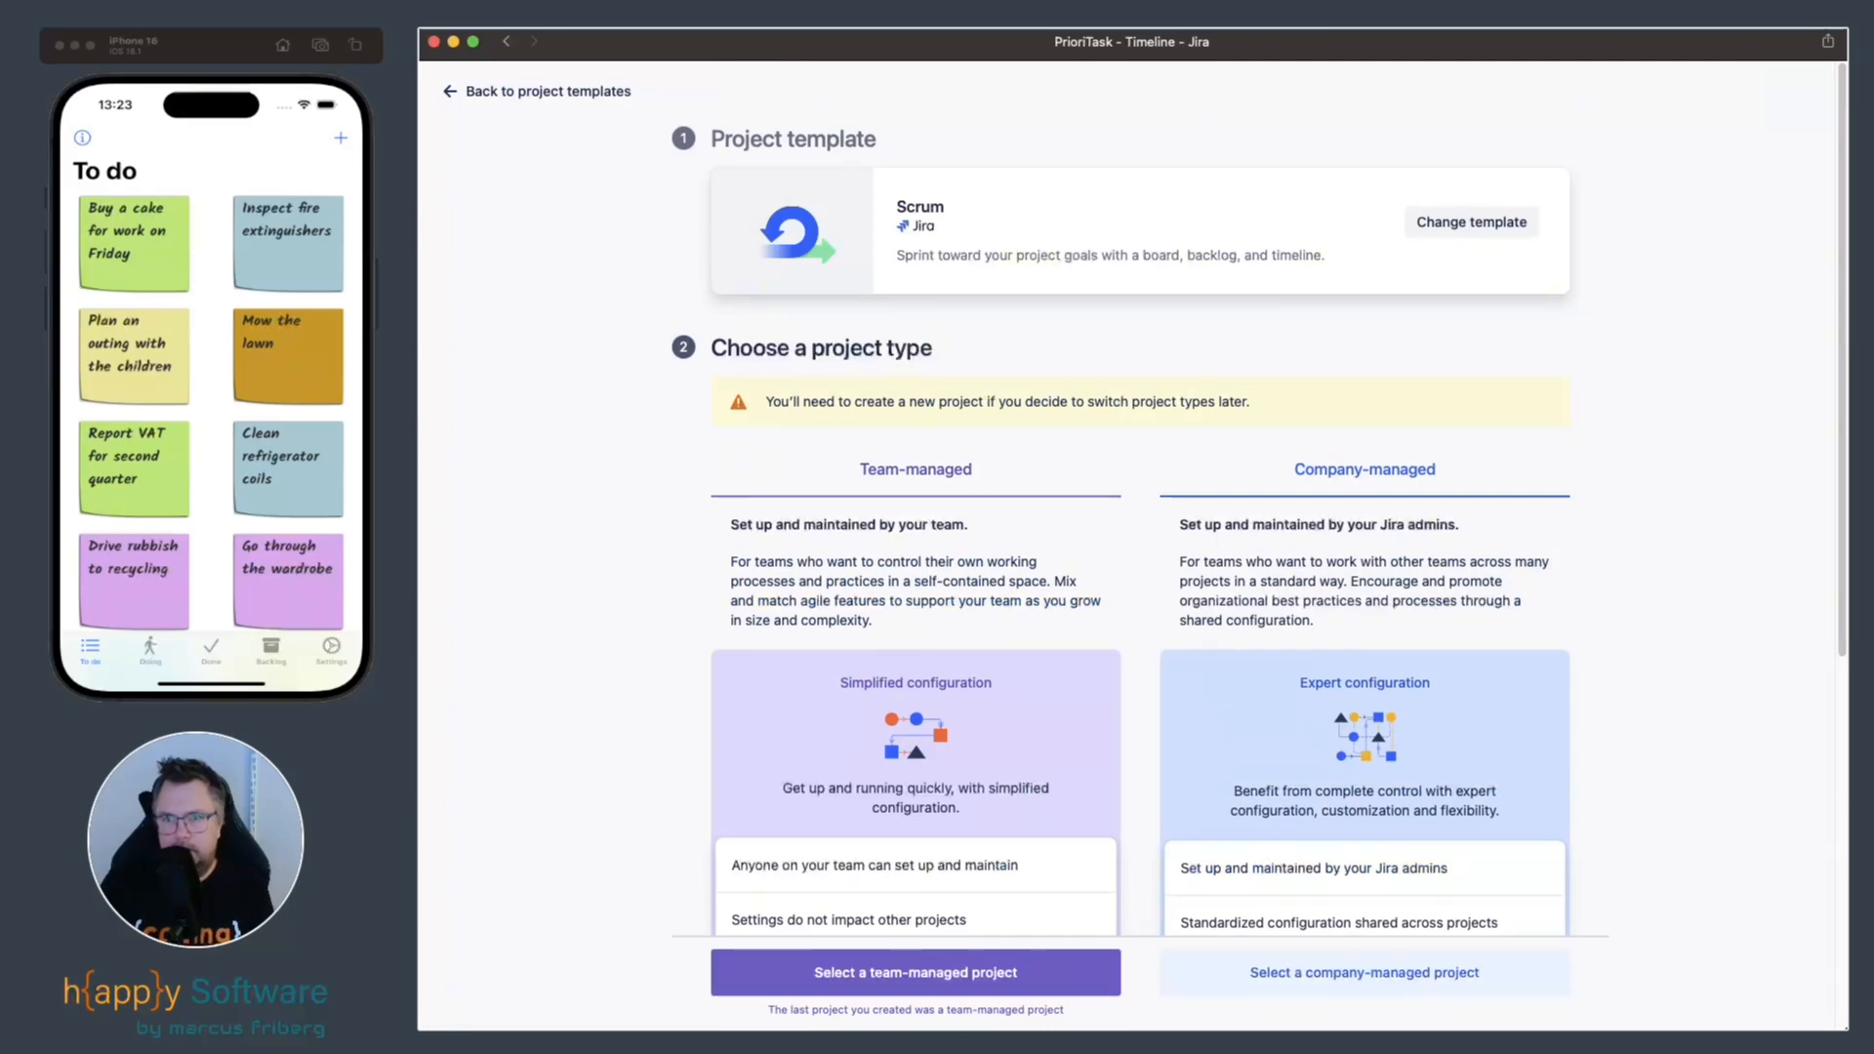
# Compare the two project types and choose a team-managed project.
pyautogui.scroll(-3, 1259, 496)
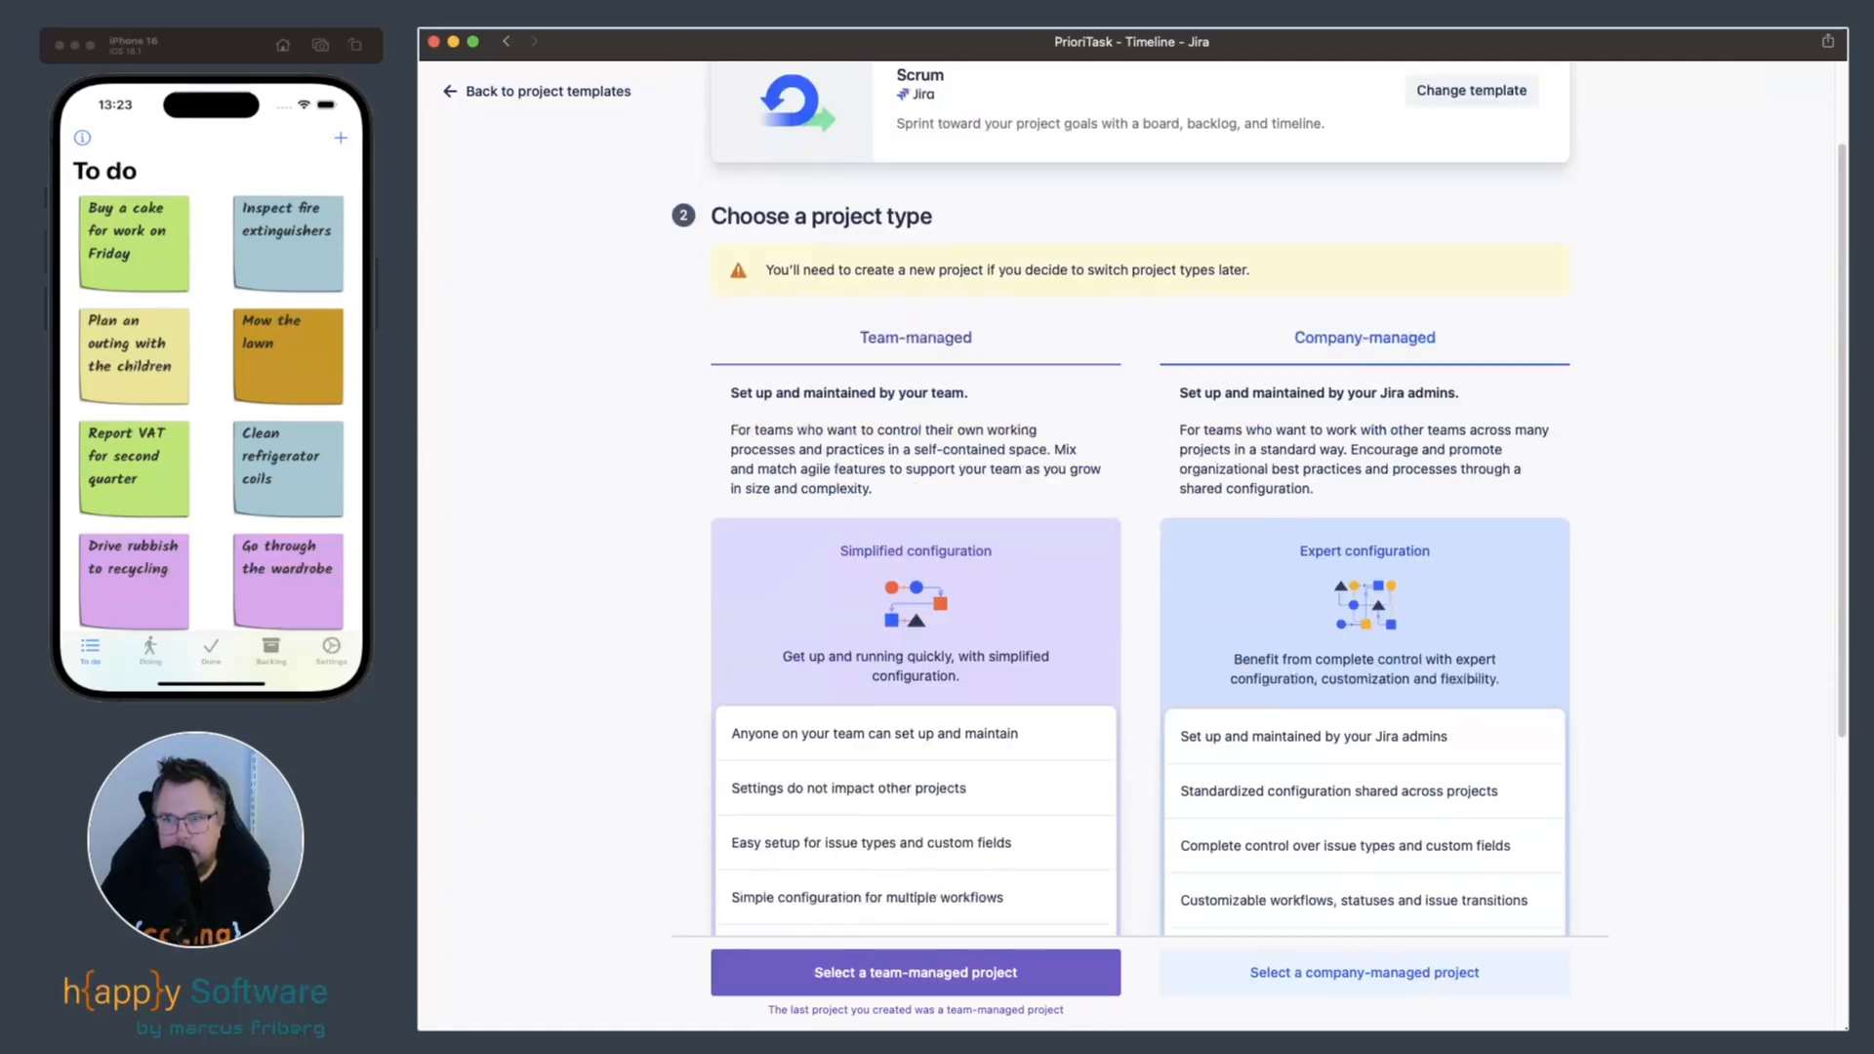
pyautogui.scroll(-5, 1140, 495)
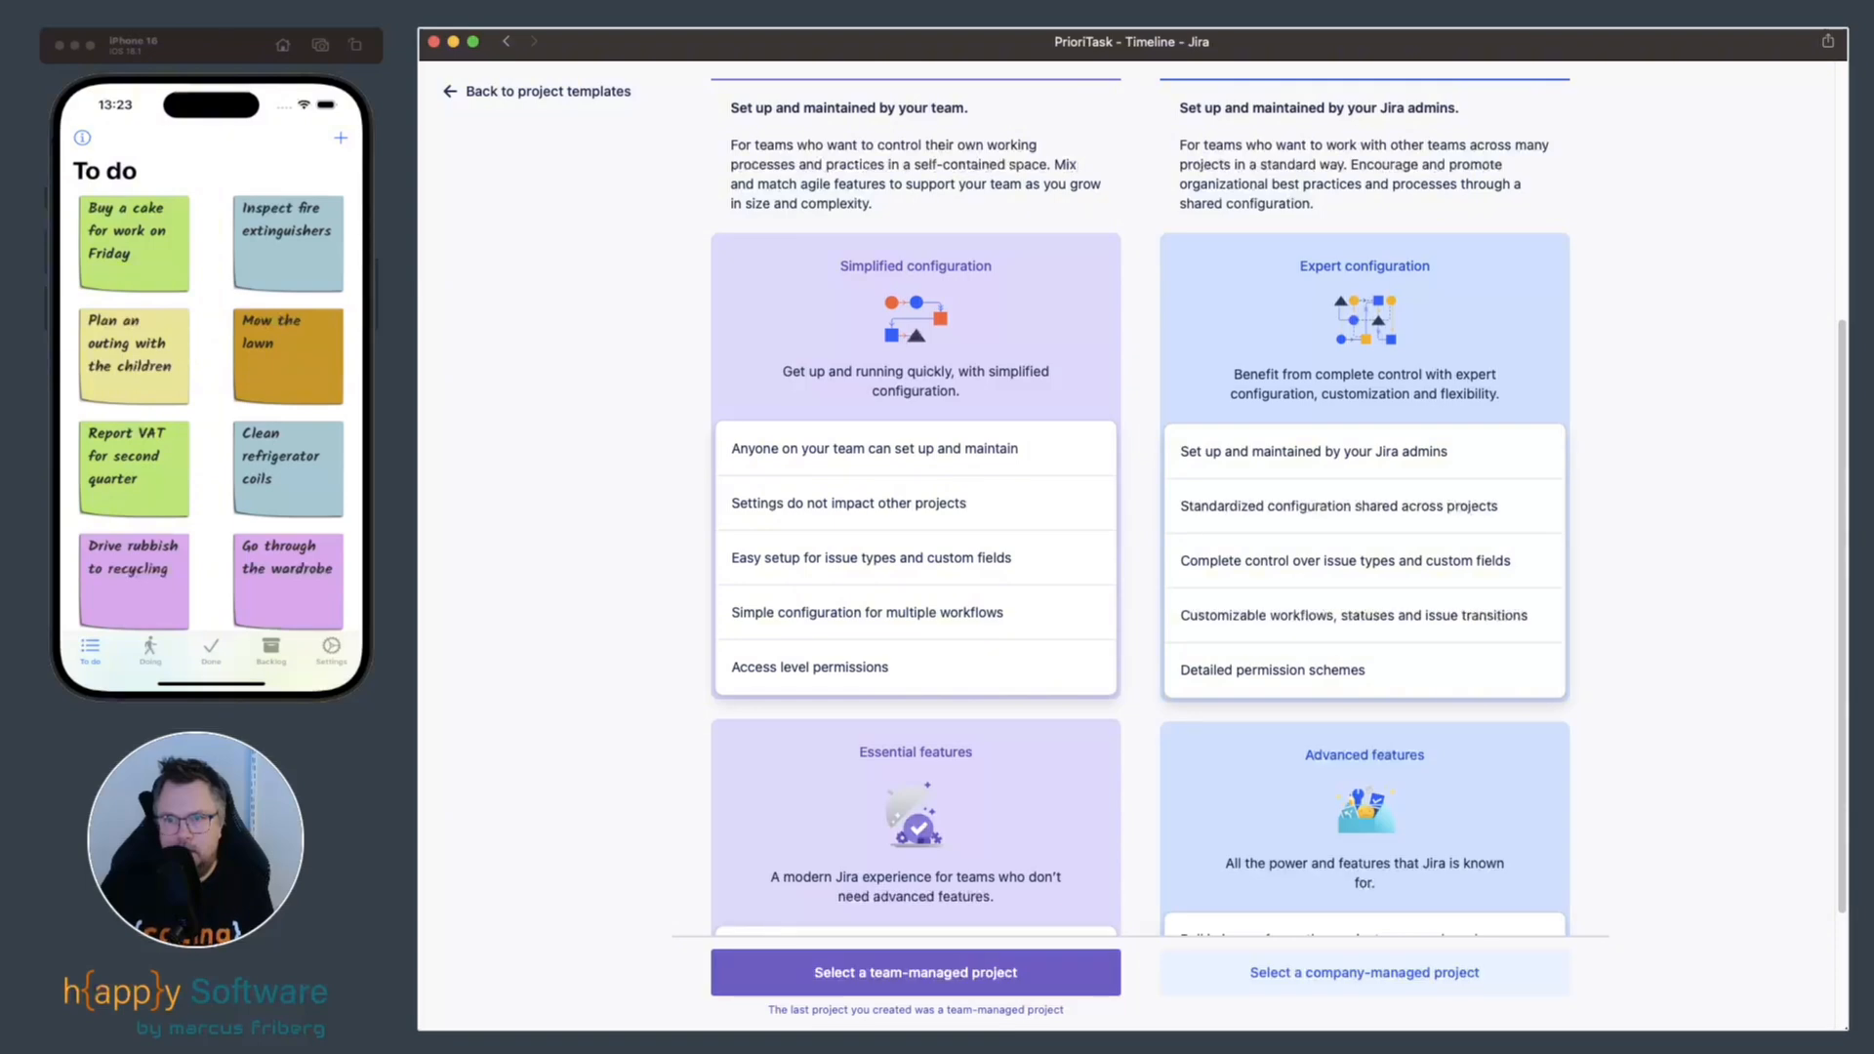
pyautogui.scroll(-3, 1140, 496)
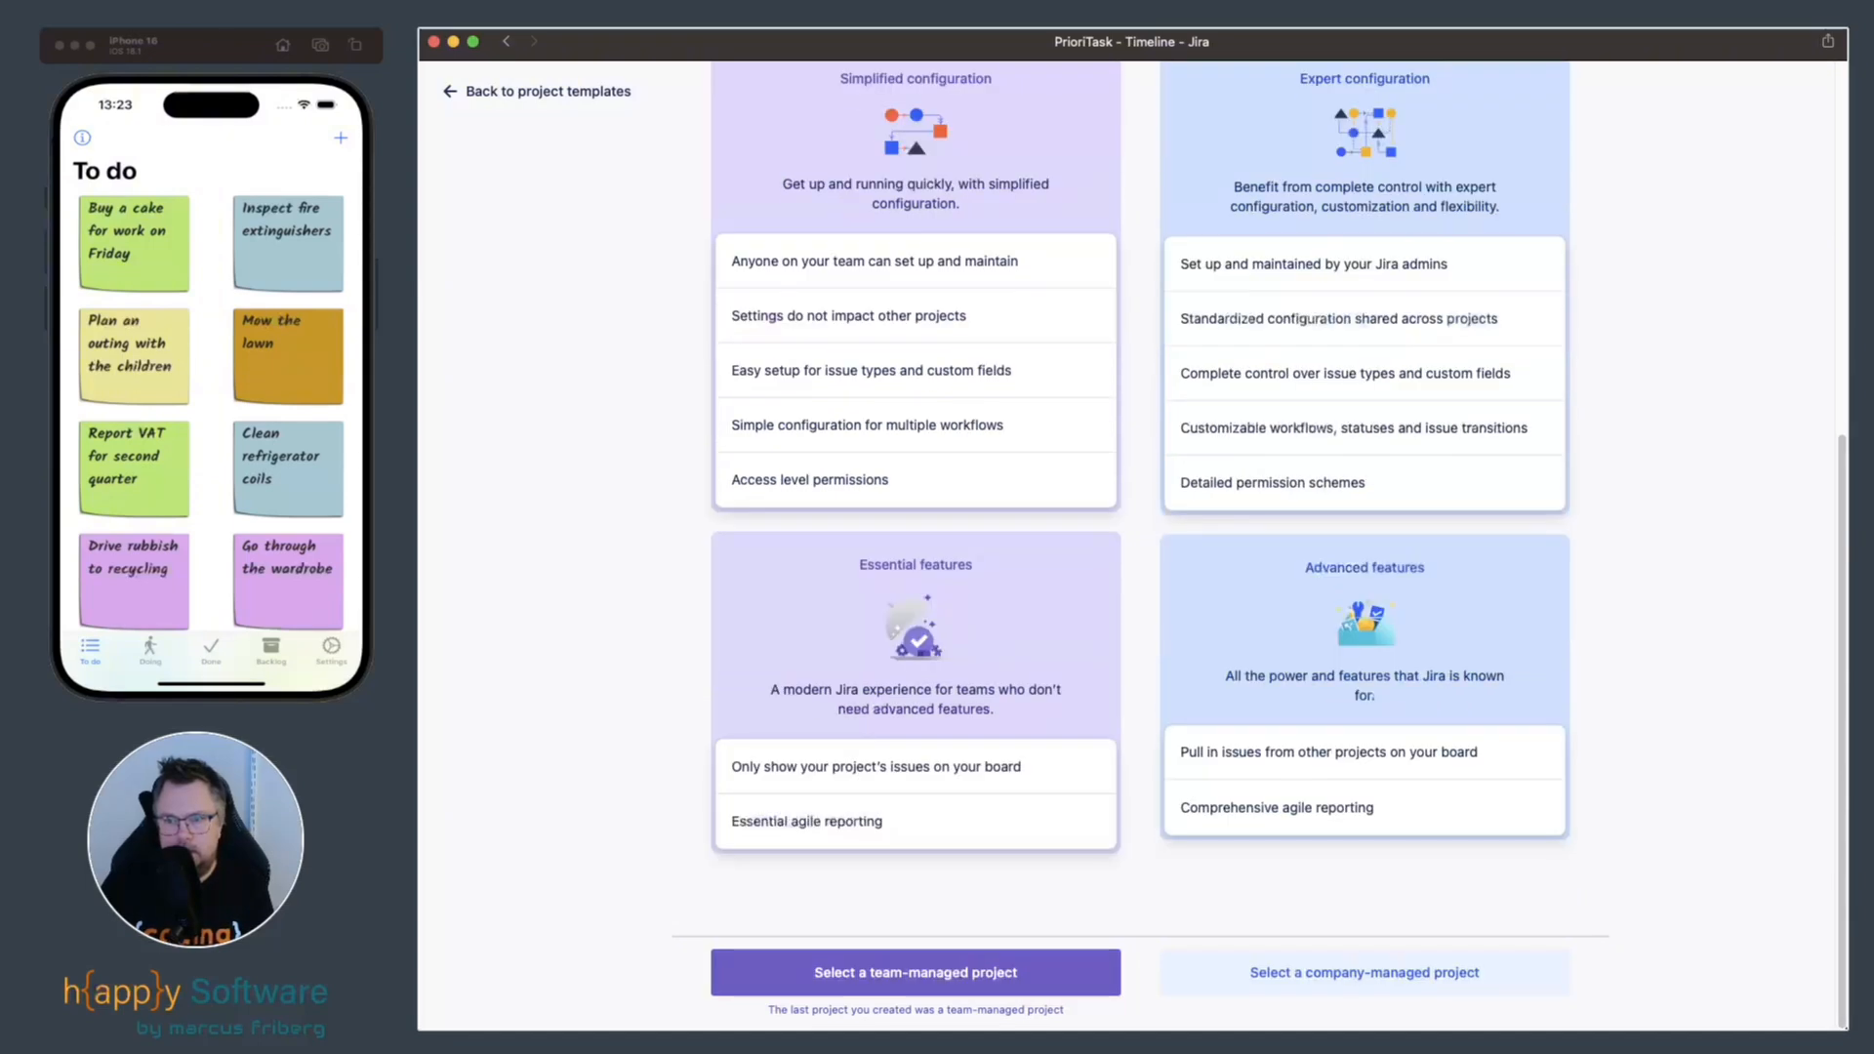
pyautogui.click(915, 972)
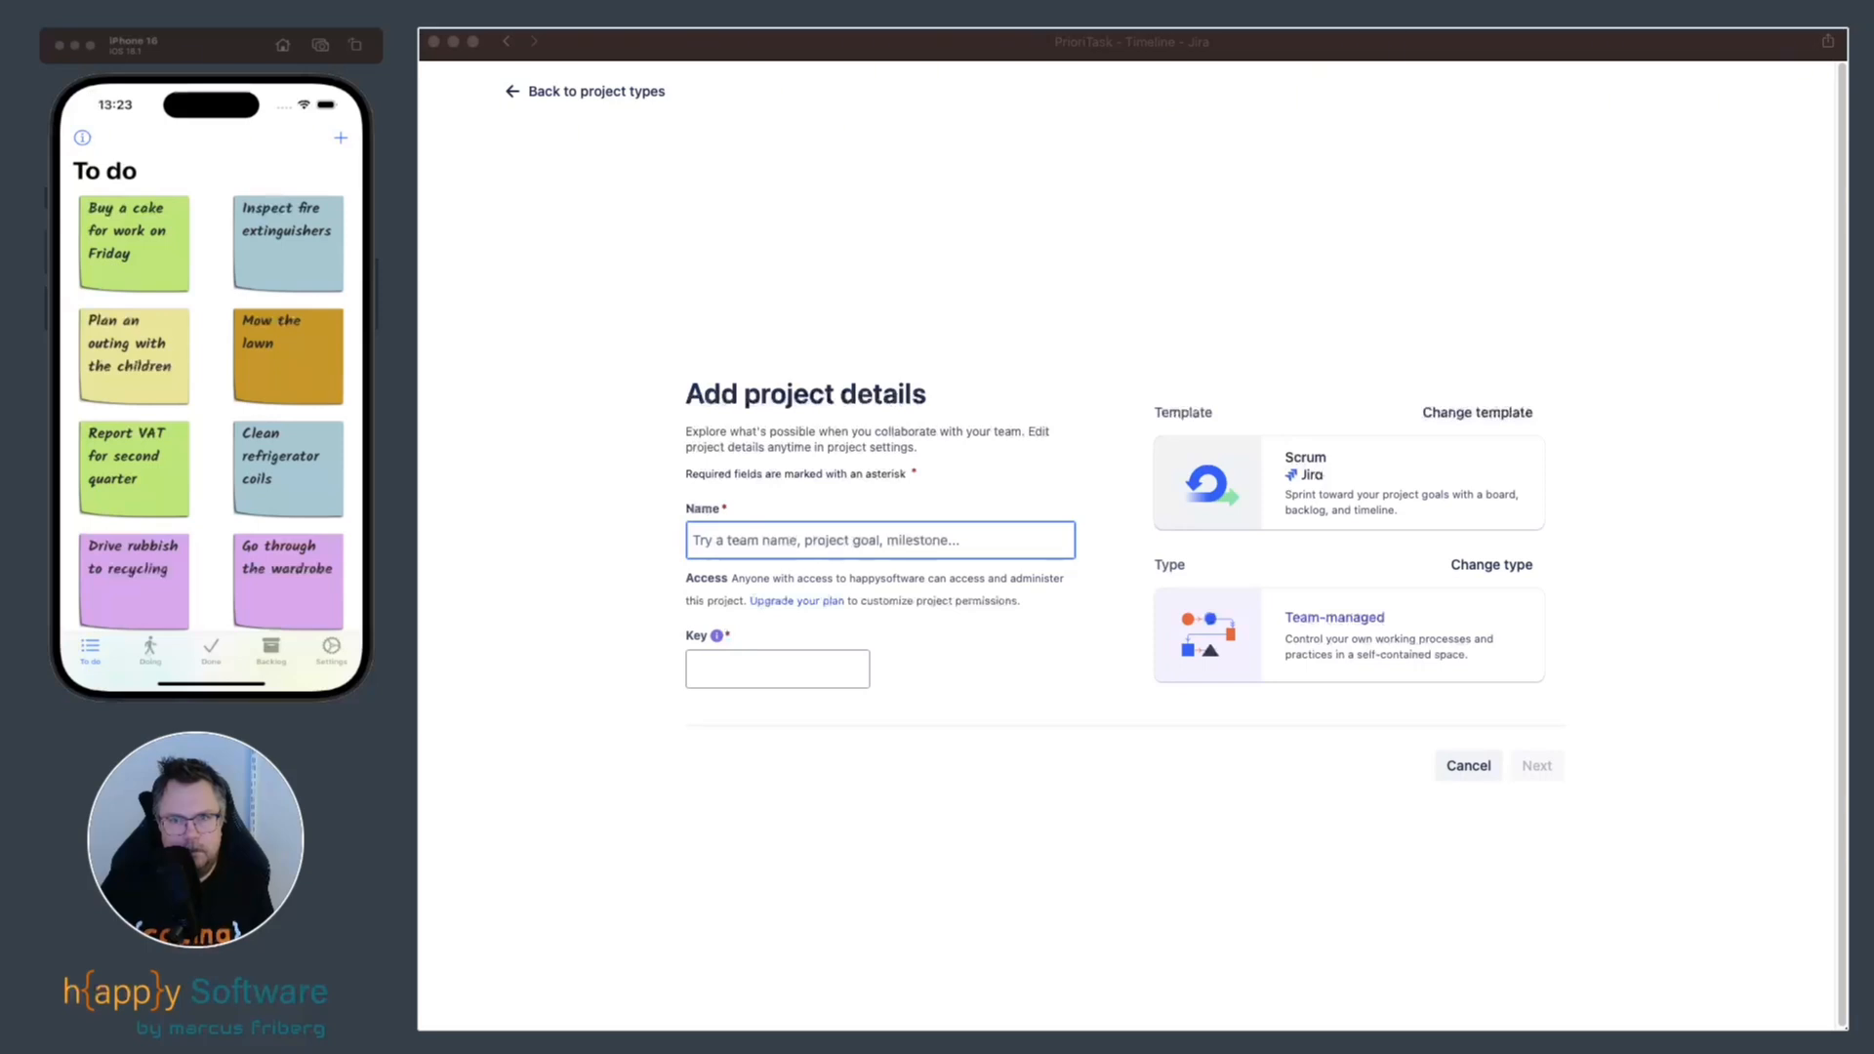
# Name the new project Habbi.
pyautogui.click(695, 539)
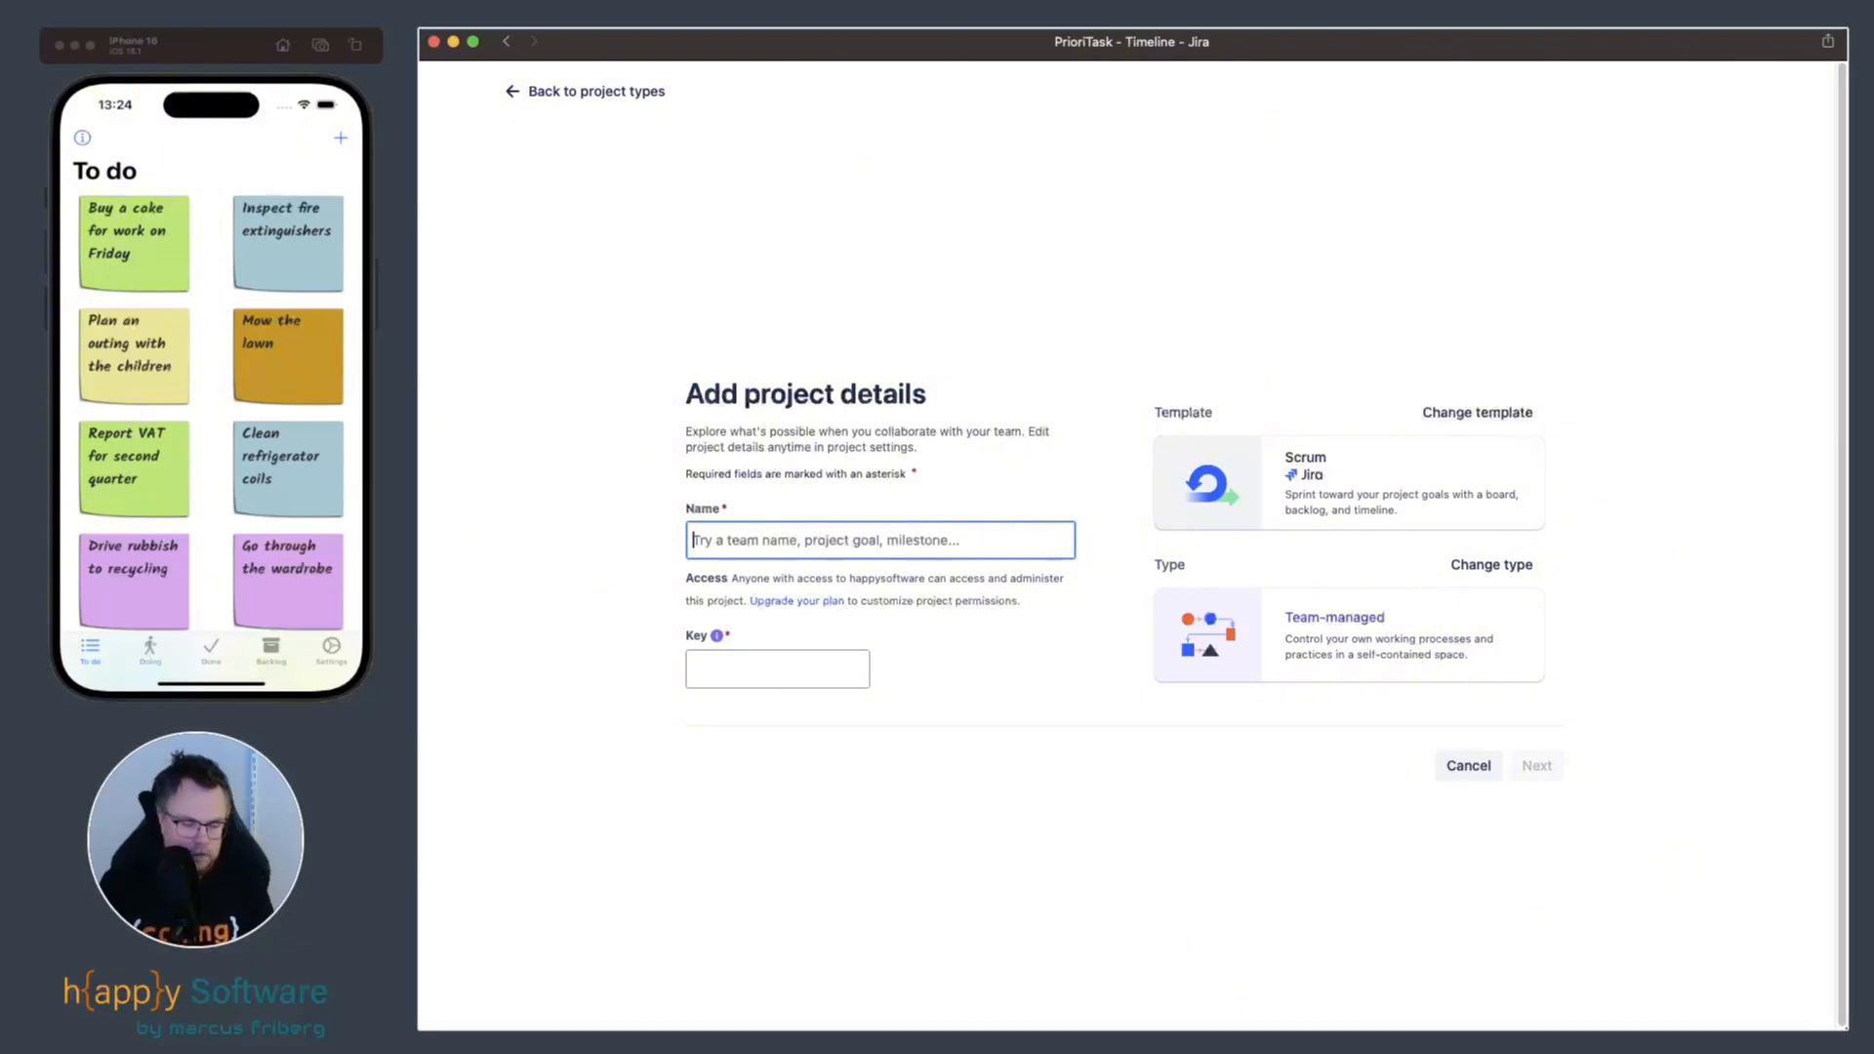
pyautogui.write('Hab')
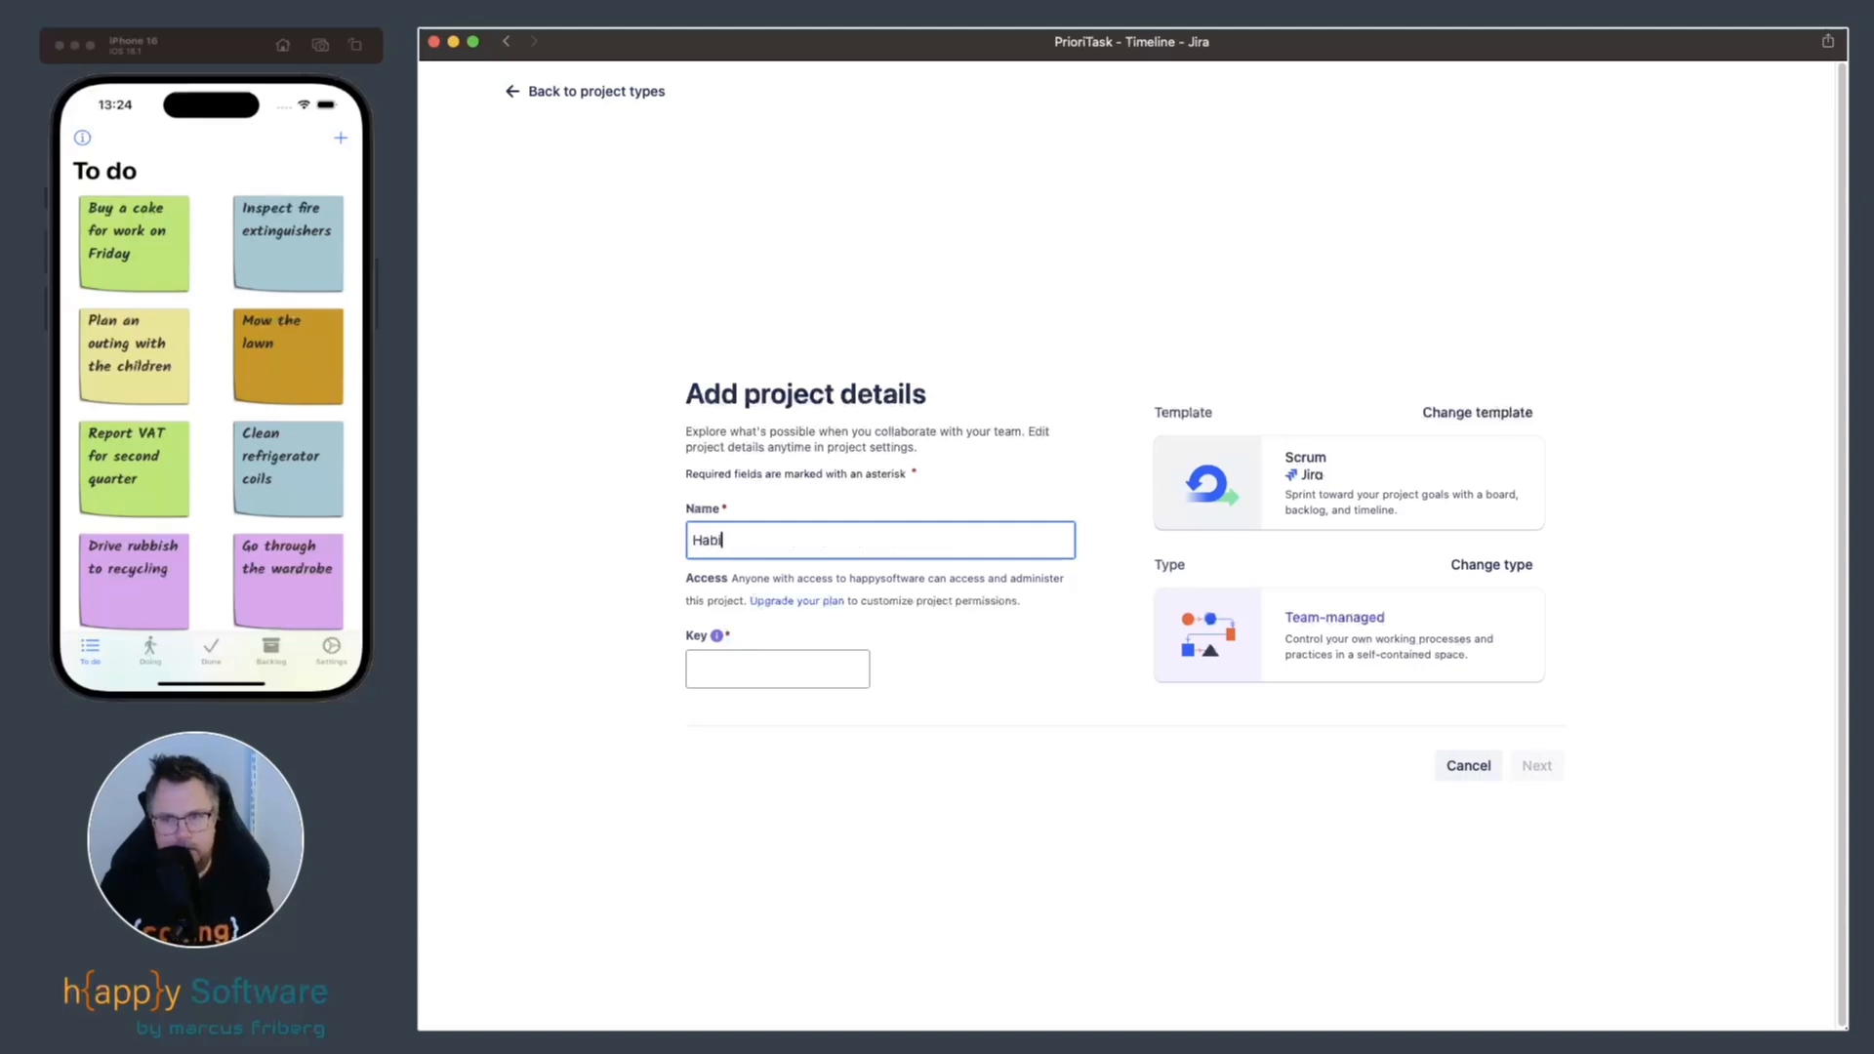
pyautogui.write('bi')
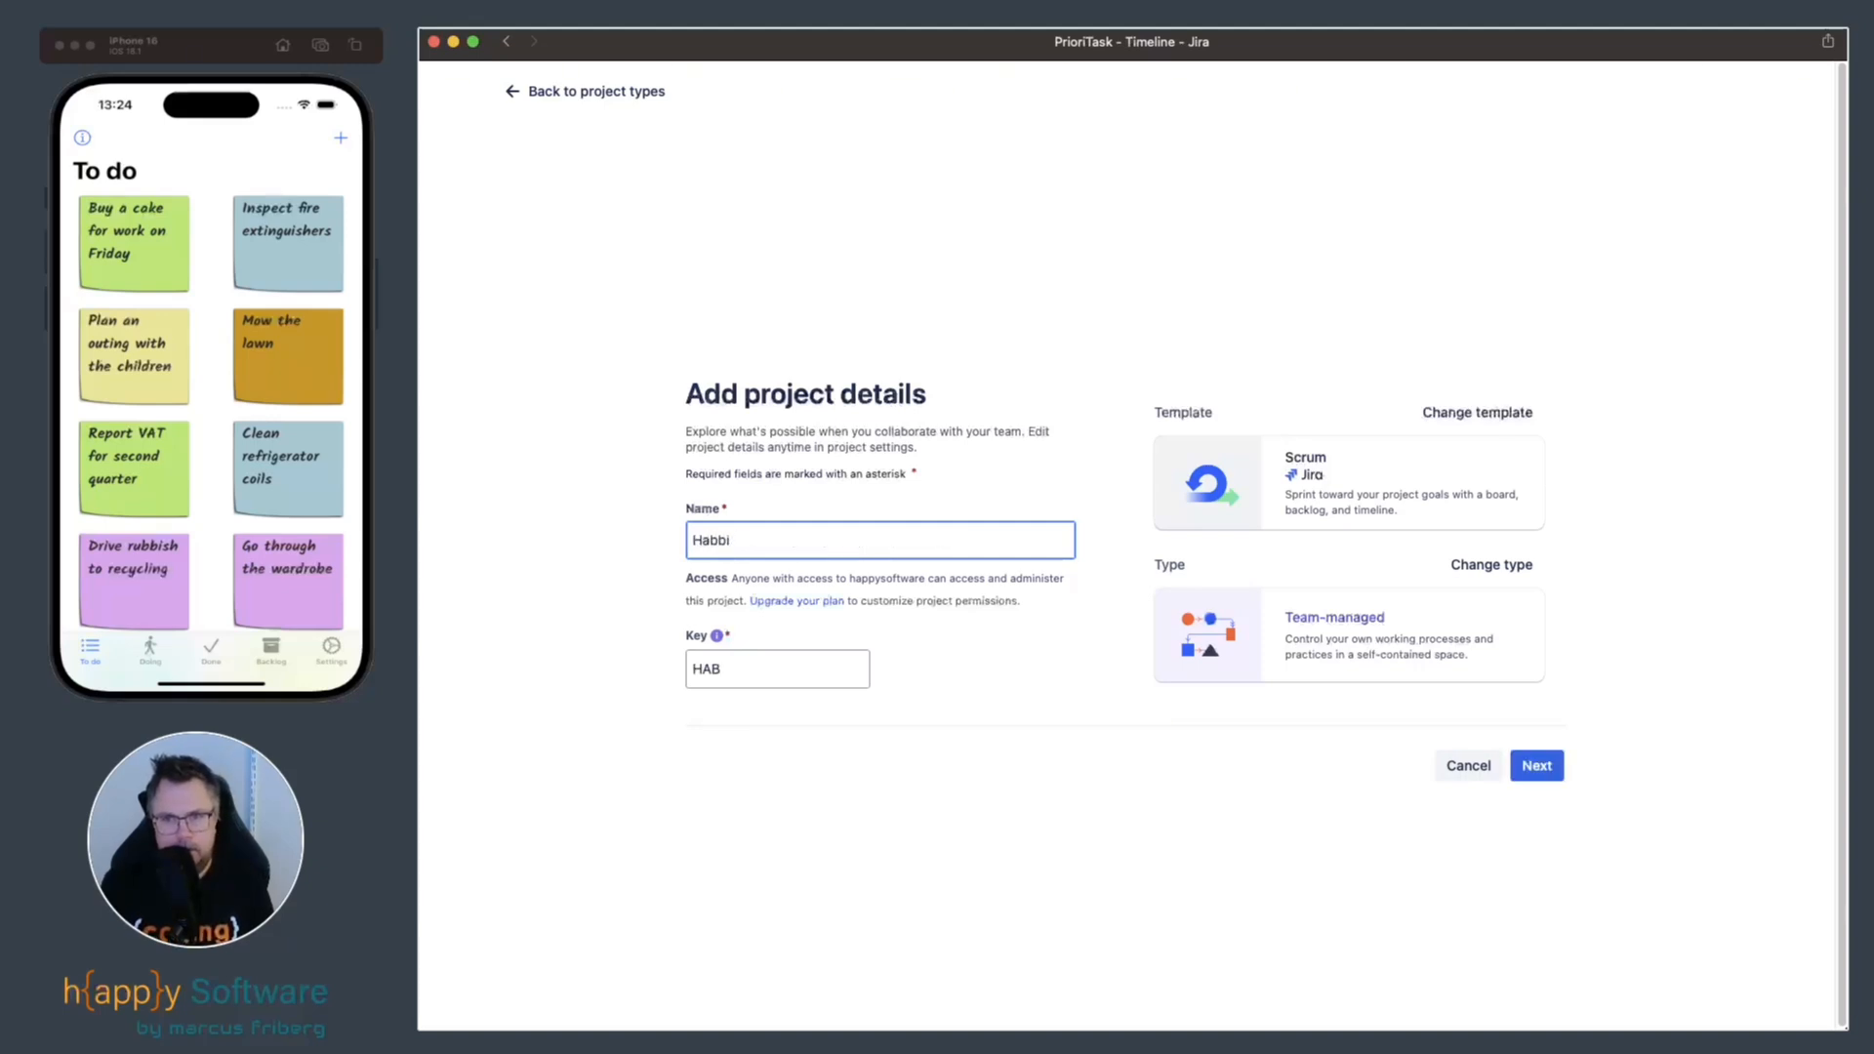
# Change the new project's name to Habbit Tracker and finish creating it without connecting a Confluence space.
pyautogui.press('BackSpace')
pyautogui.press('BackSpace')
pyautogui.write('bit Tracker')
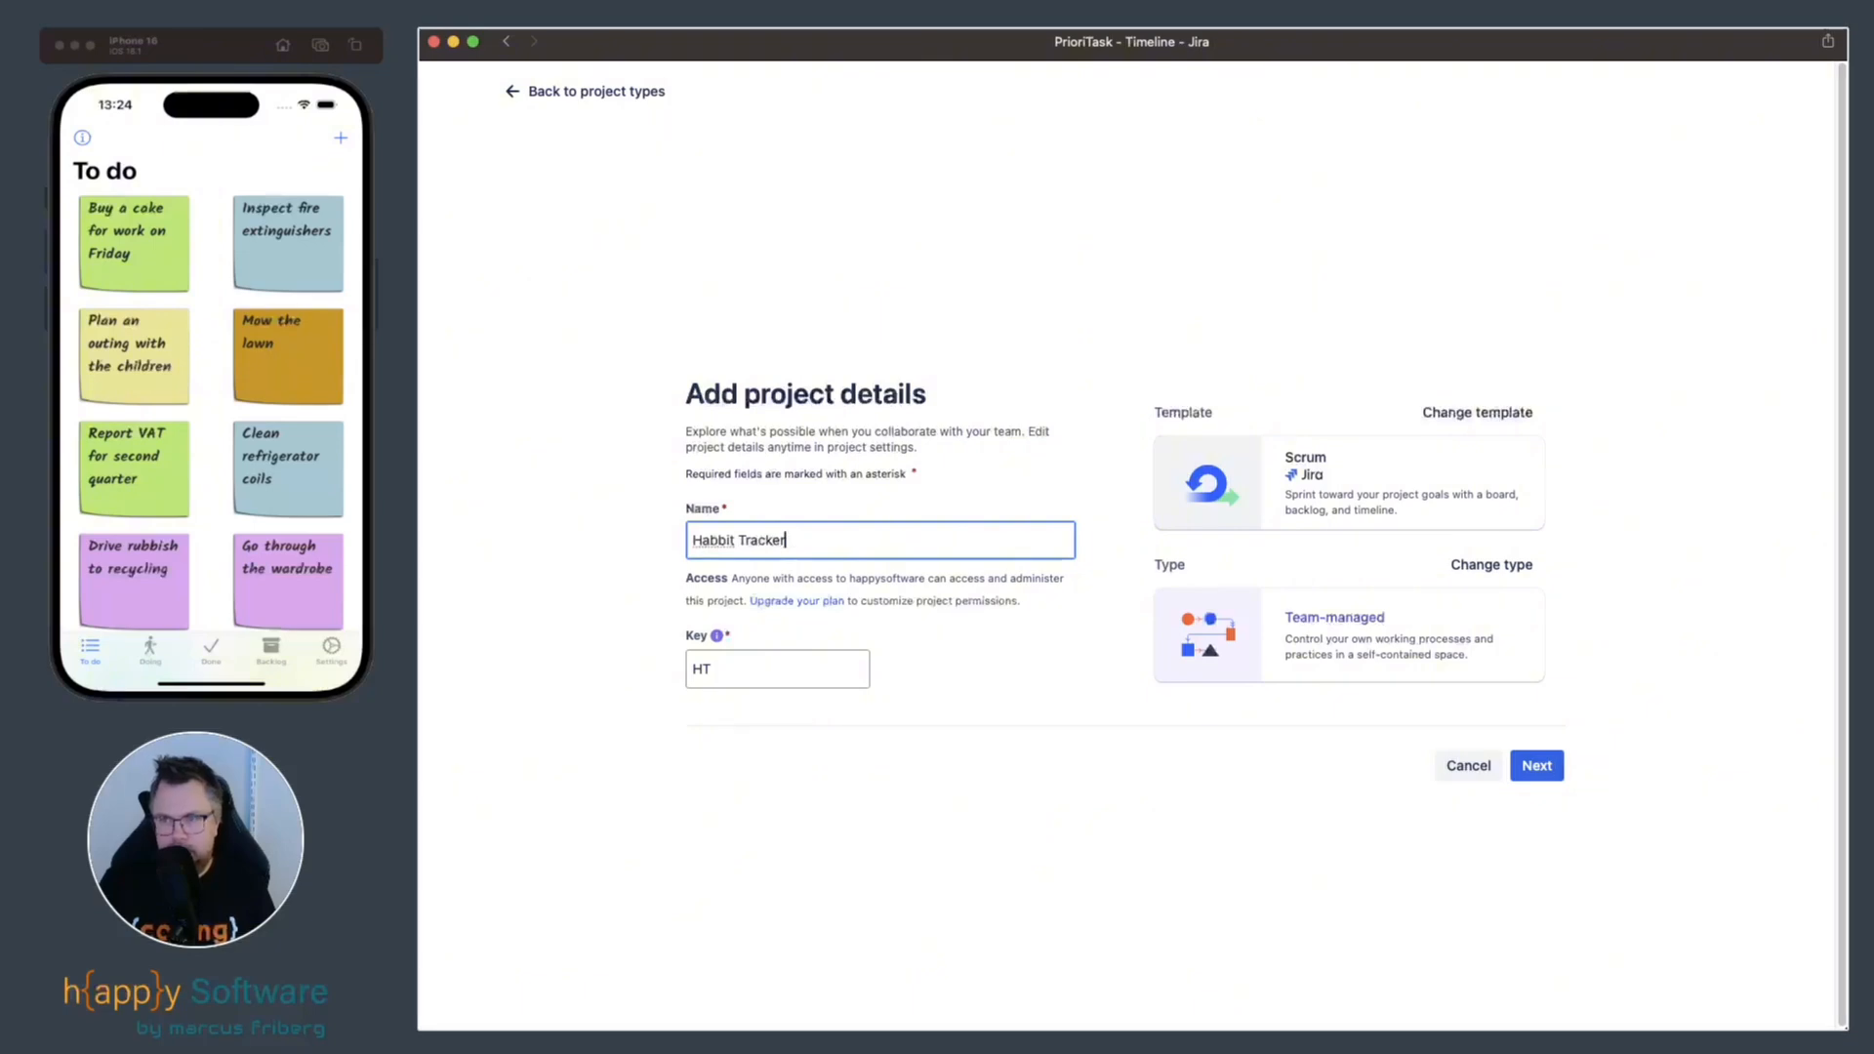
pyautogui.press('Return')
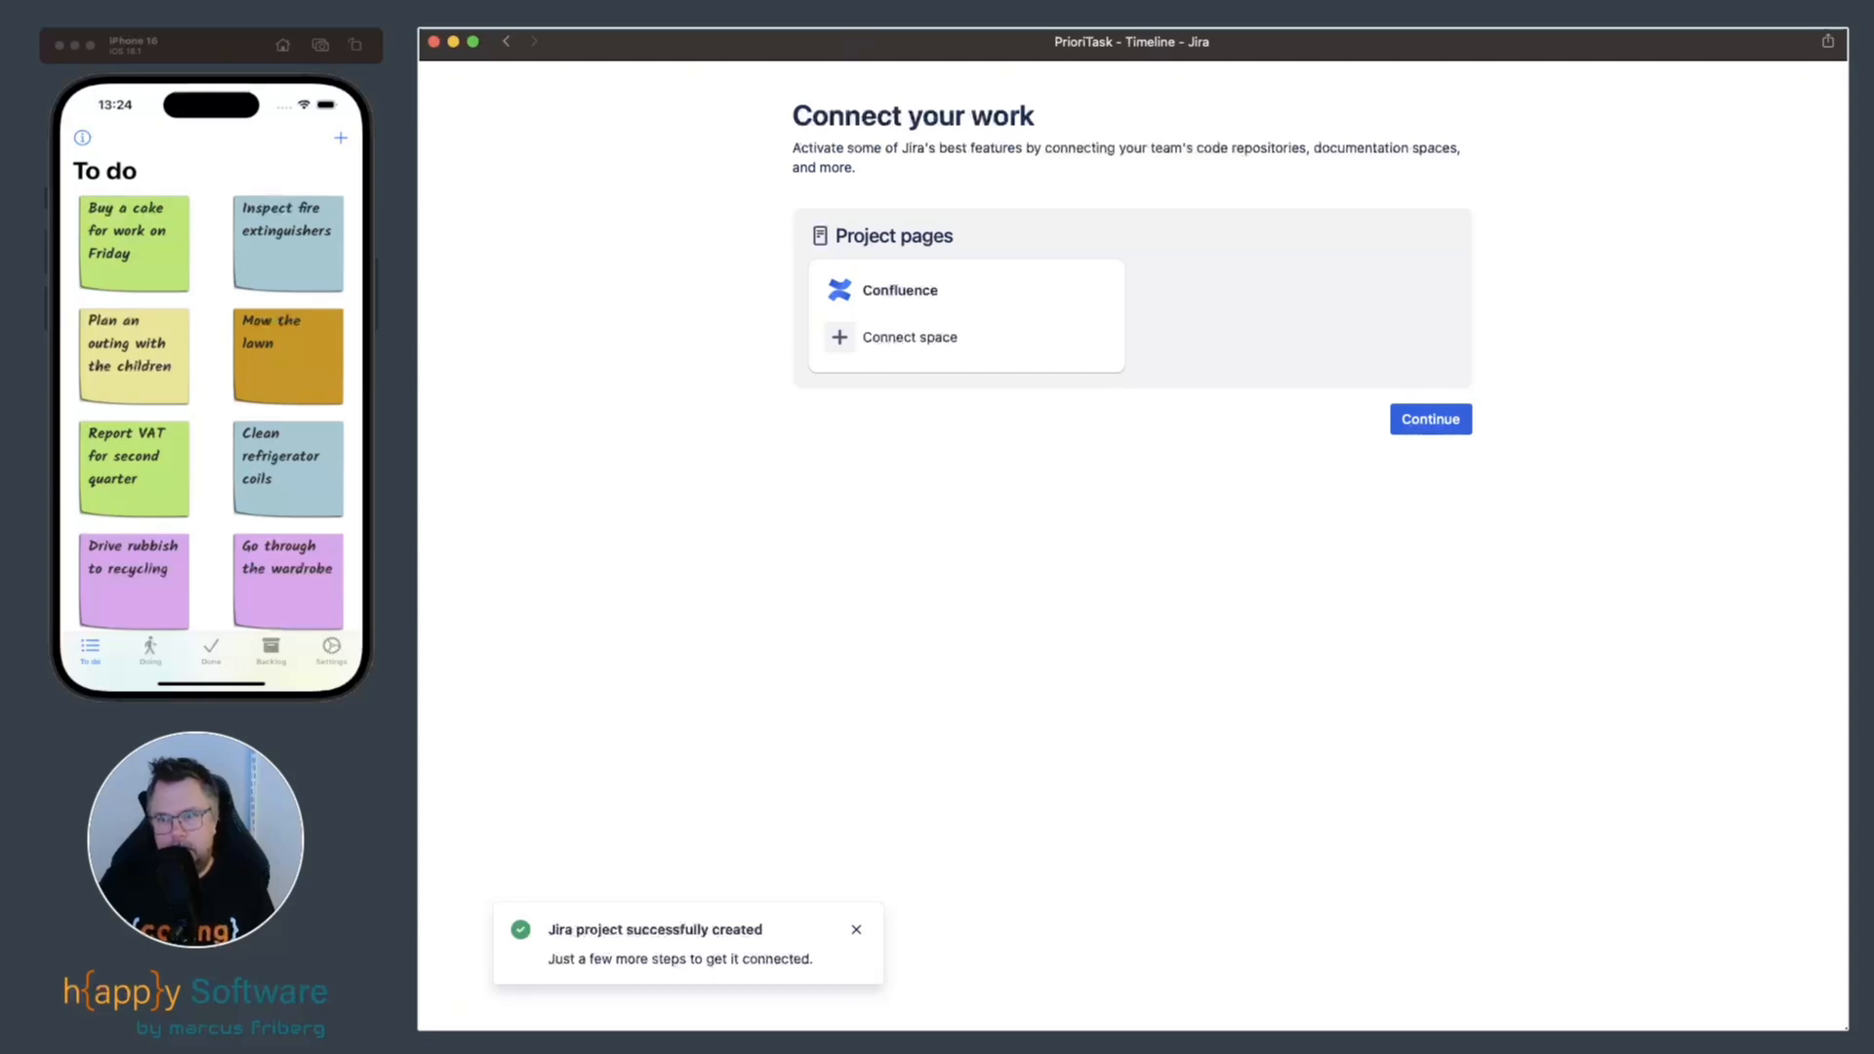
pyautogui.click(1431, 419)
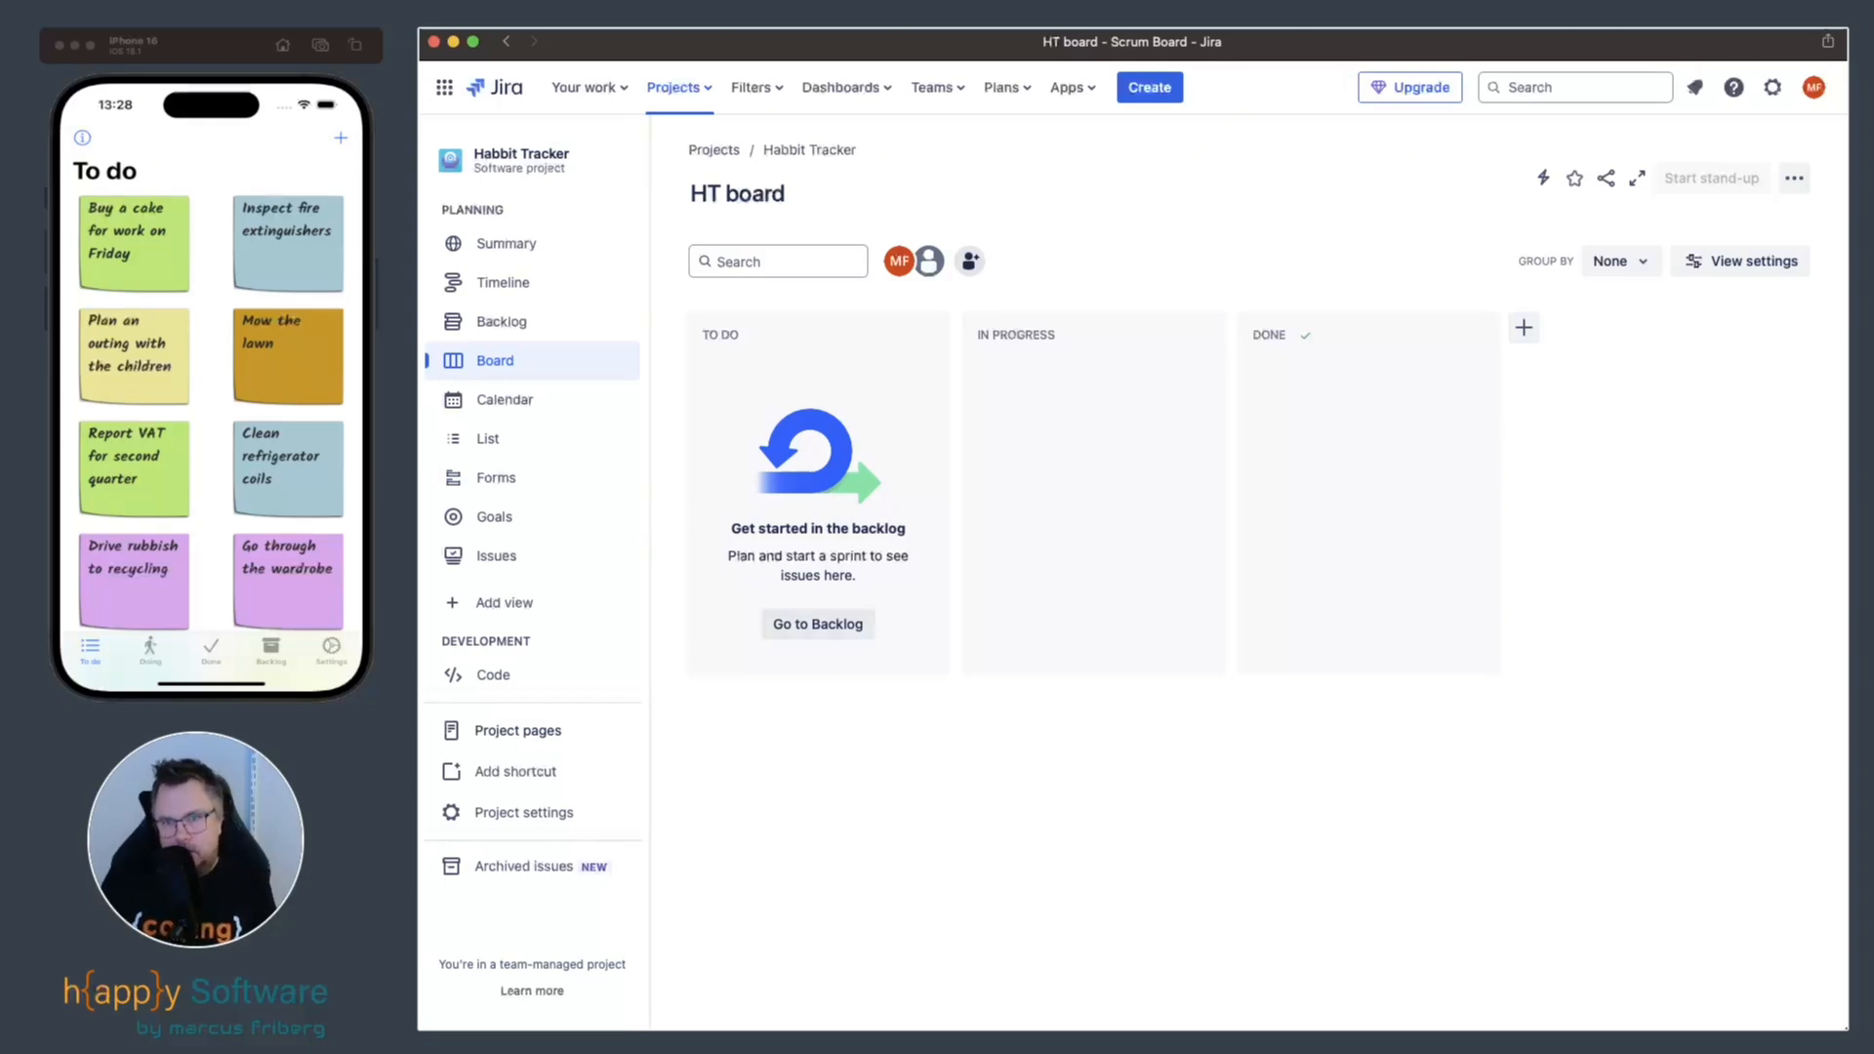
# Create an epic named App Development in the Habbit Tracker project's timeline.
pyautogui.click(503, 282)
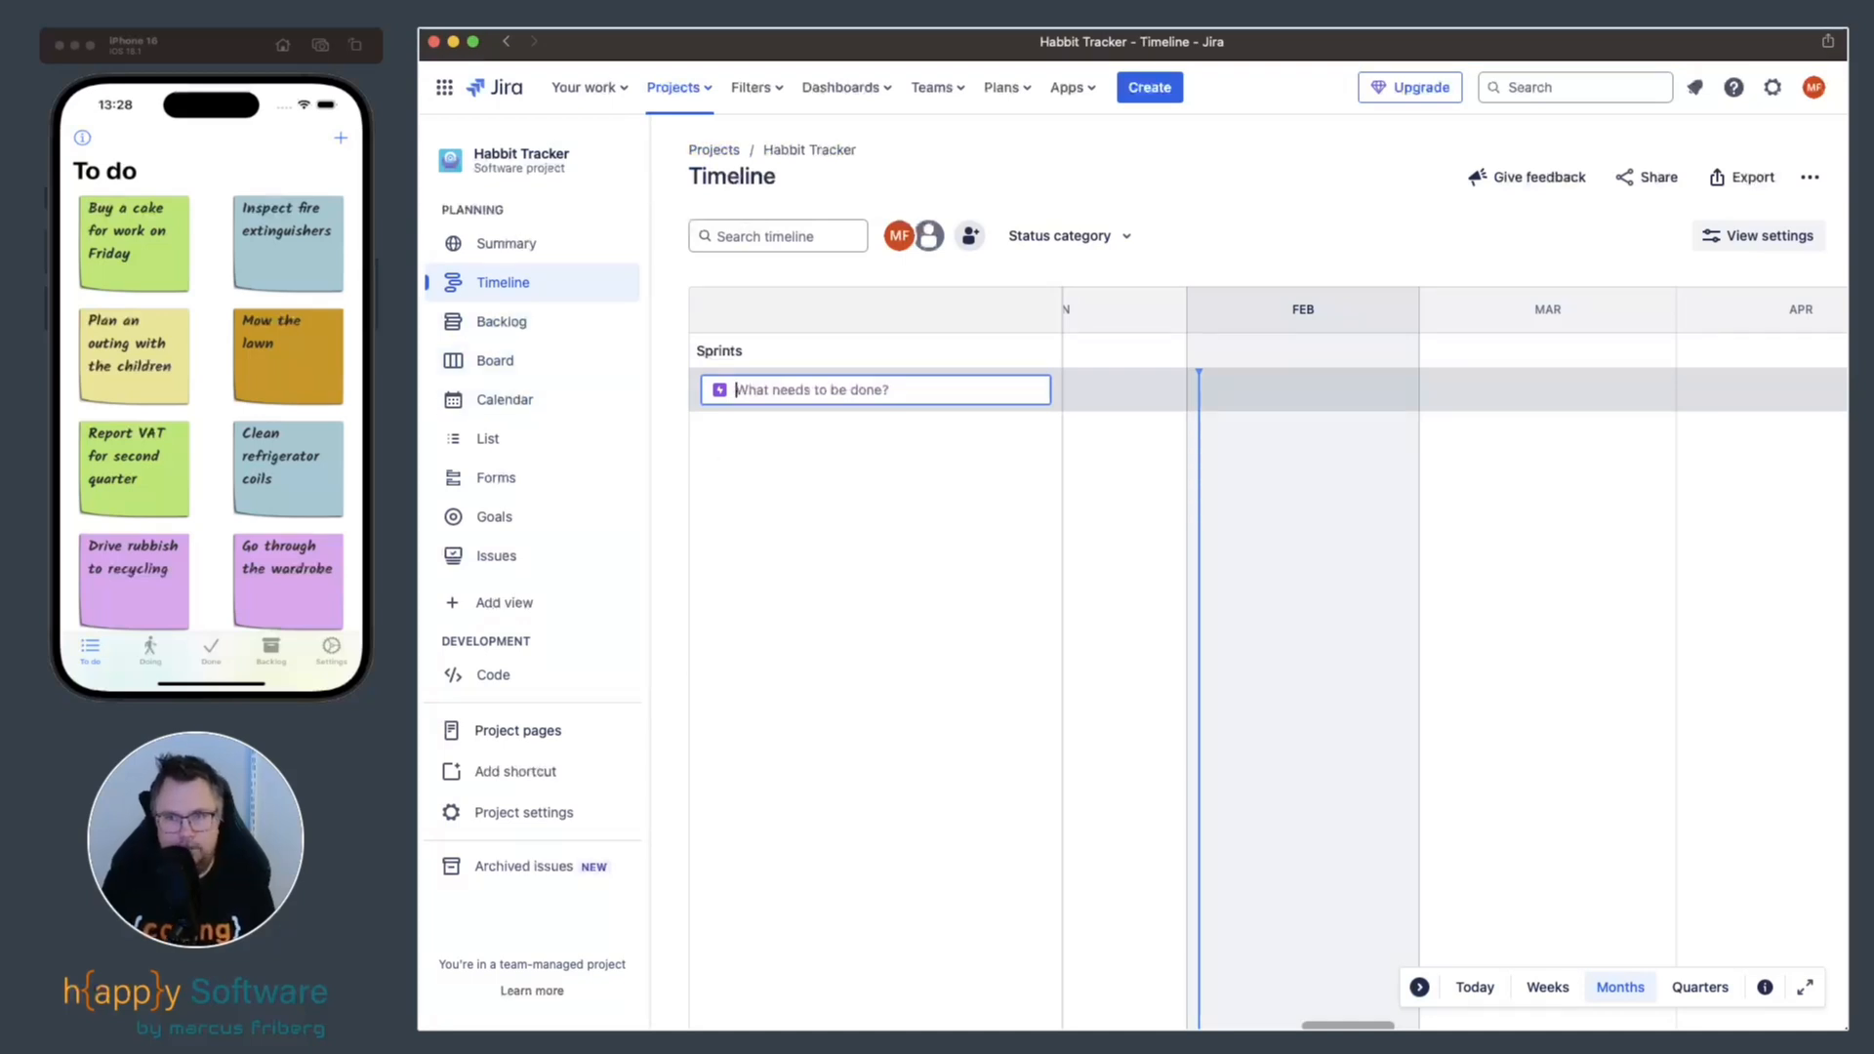
pyautogui.write('App Deve')
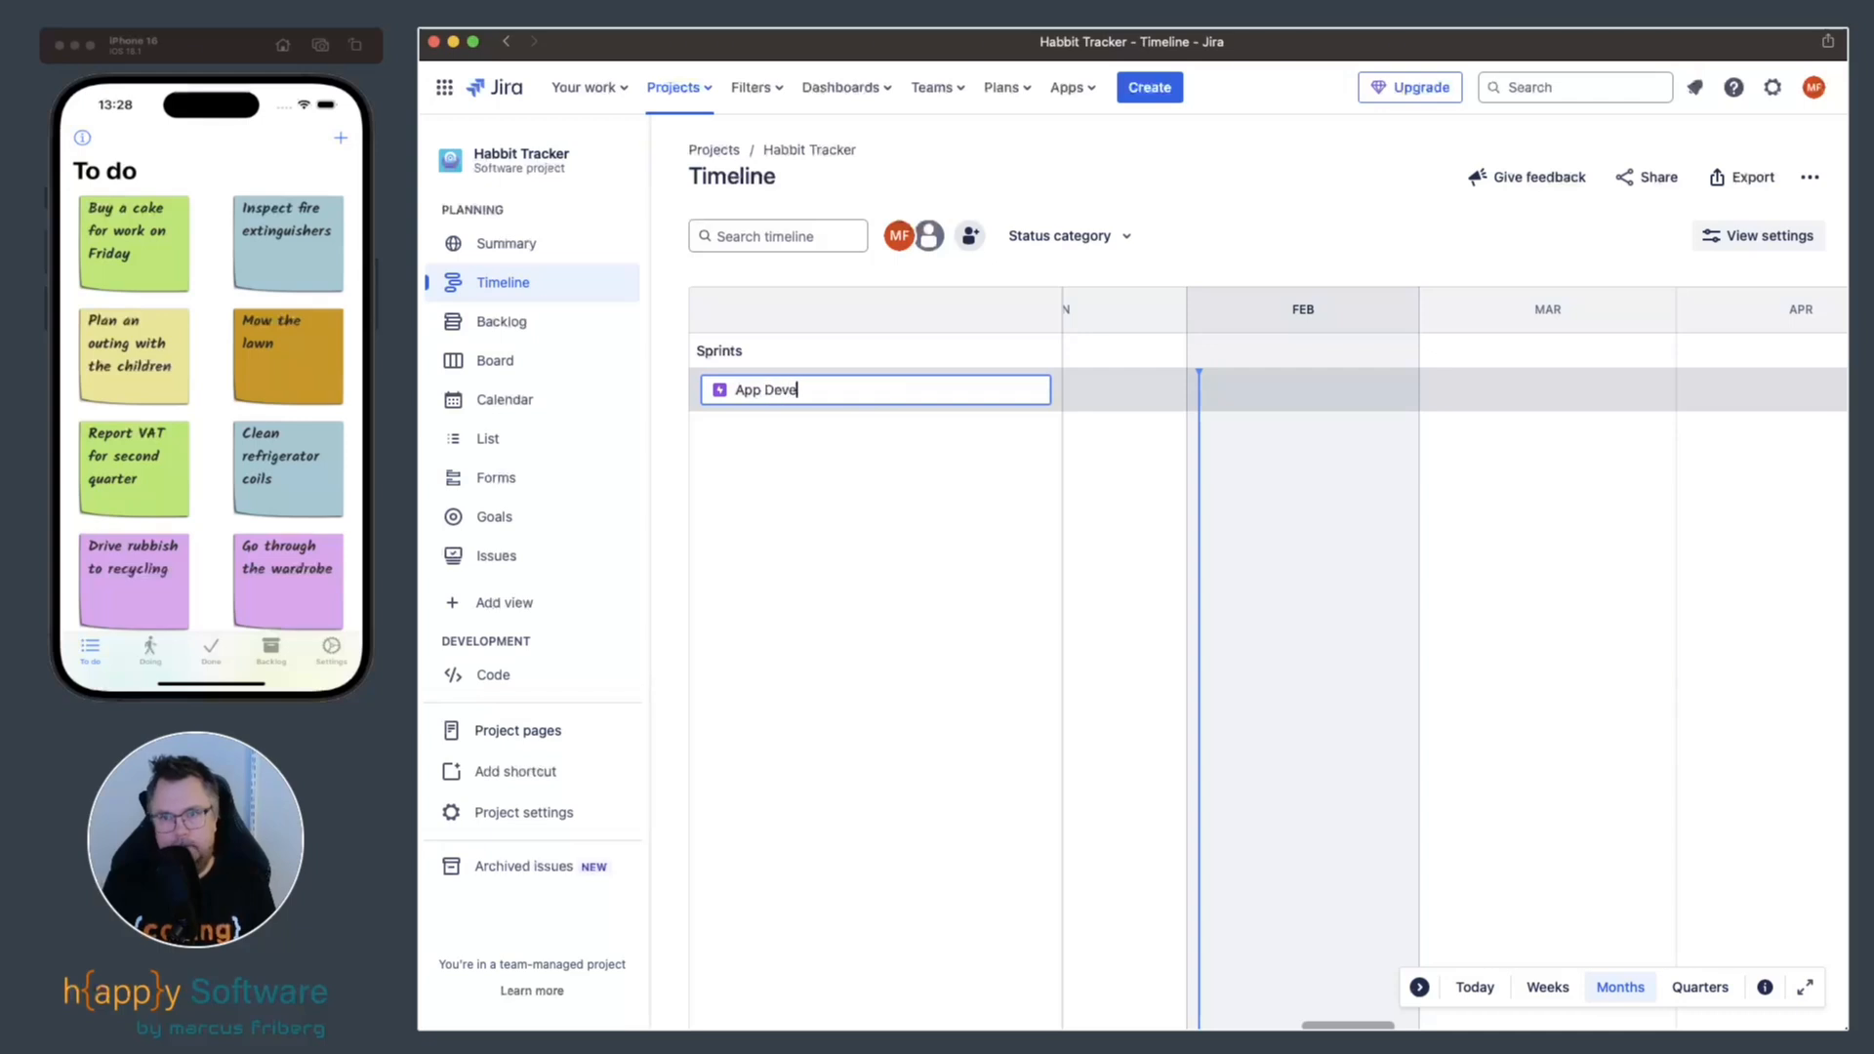
pyautogui.write('lopment')
pyautogui.press('Return')
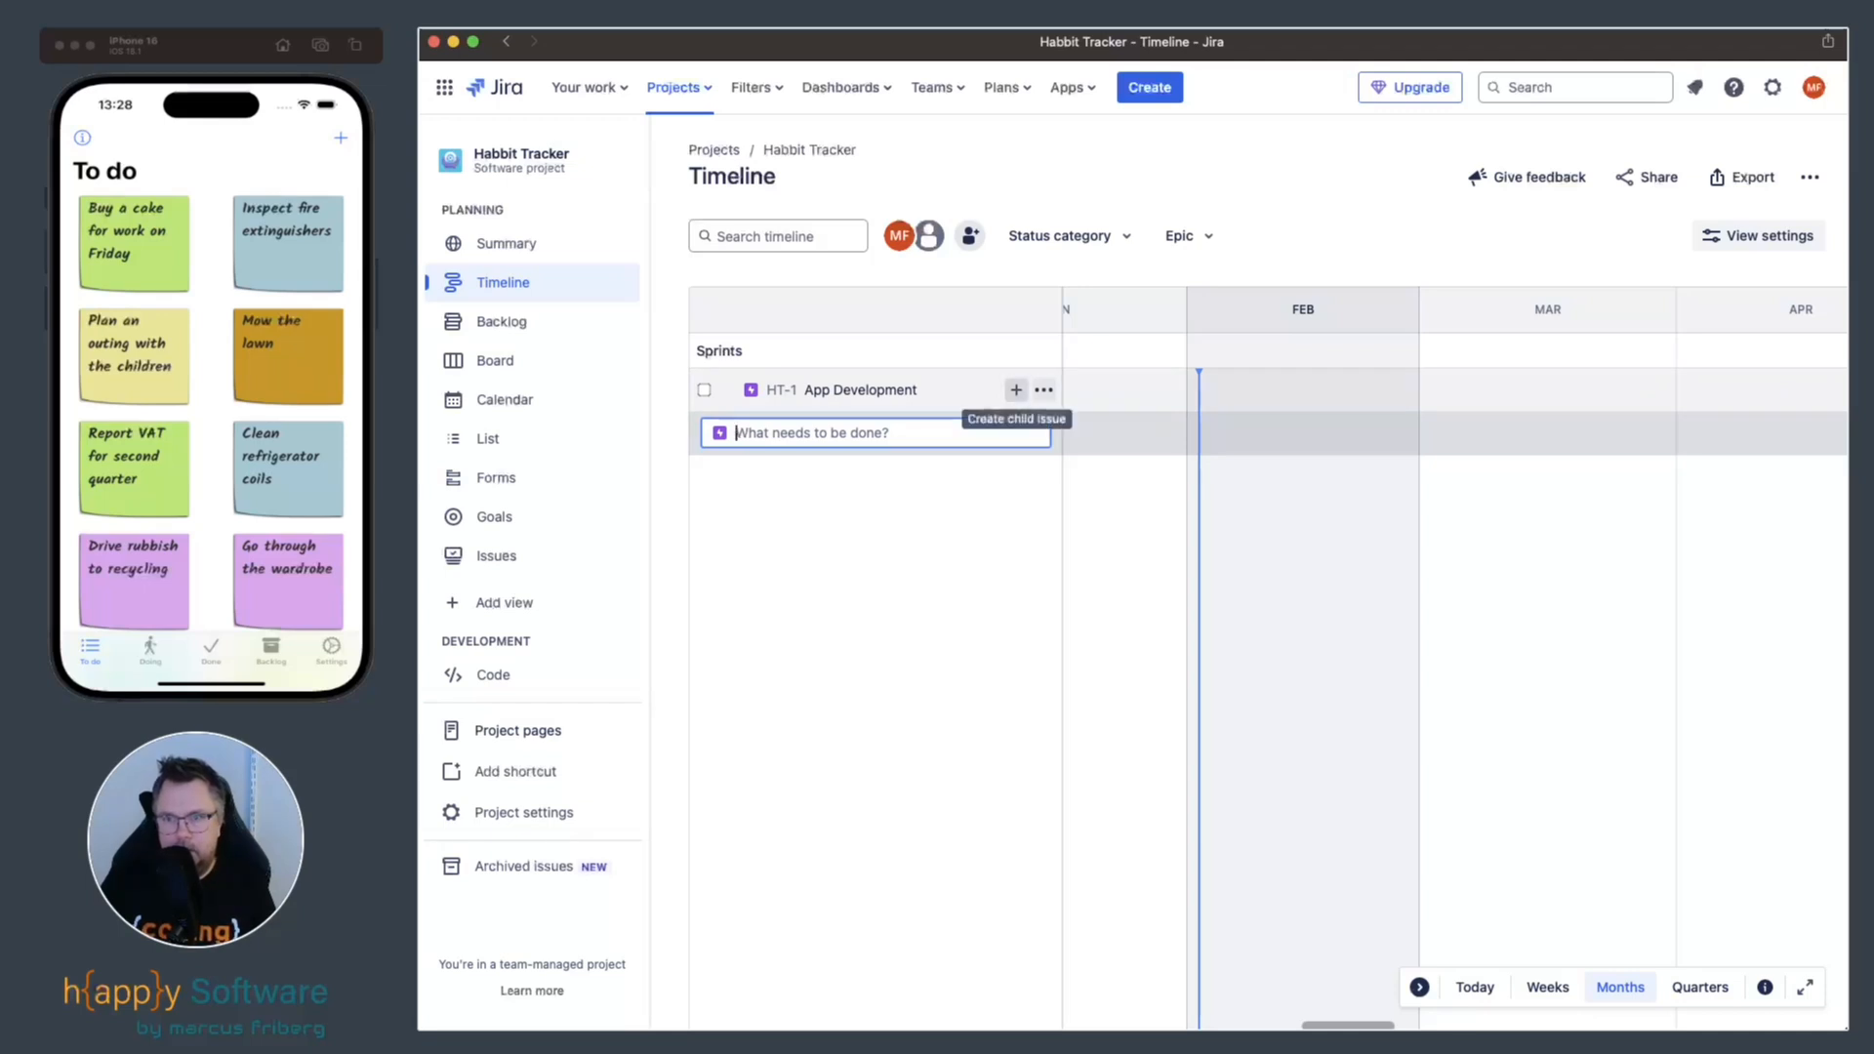
# Add the child story "As a user I want to be able to create new habits so that I can track them" under App Development.
pyautogui.click(1016, 390)
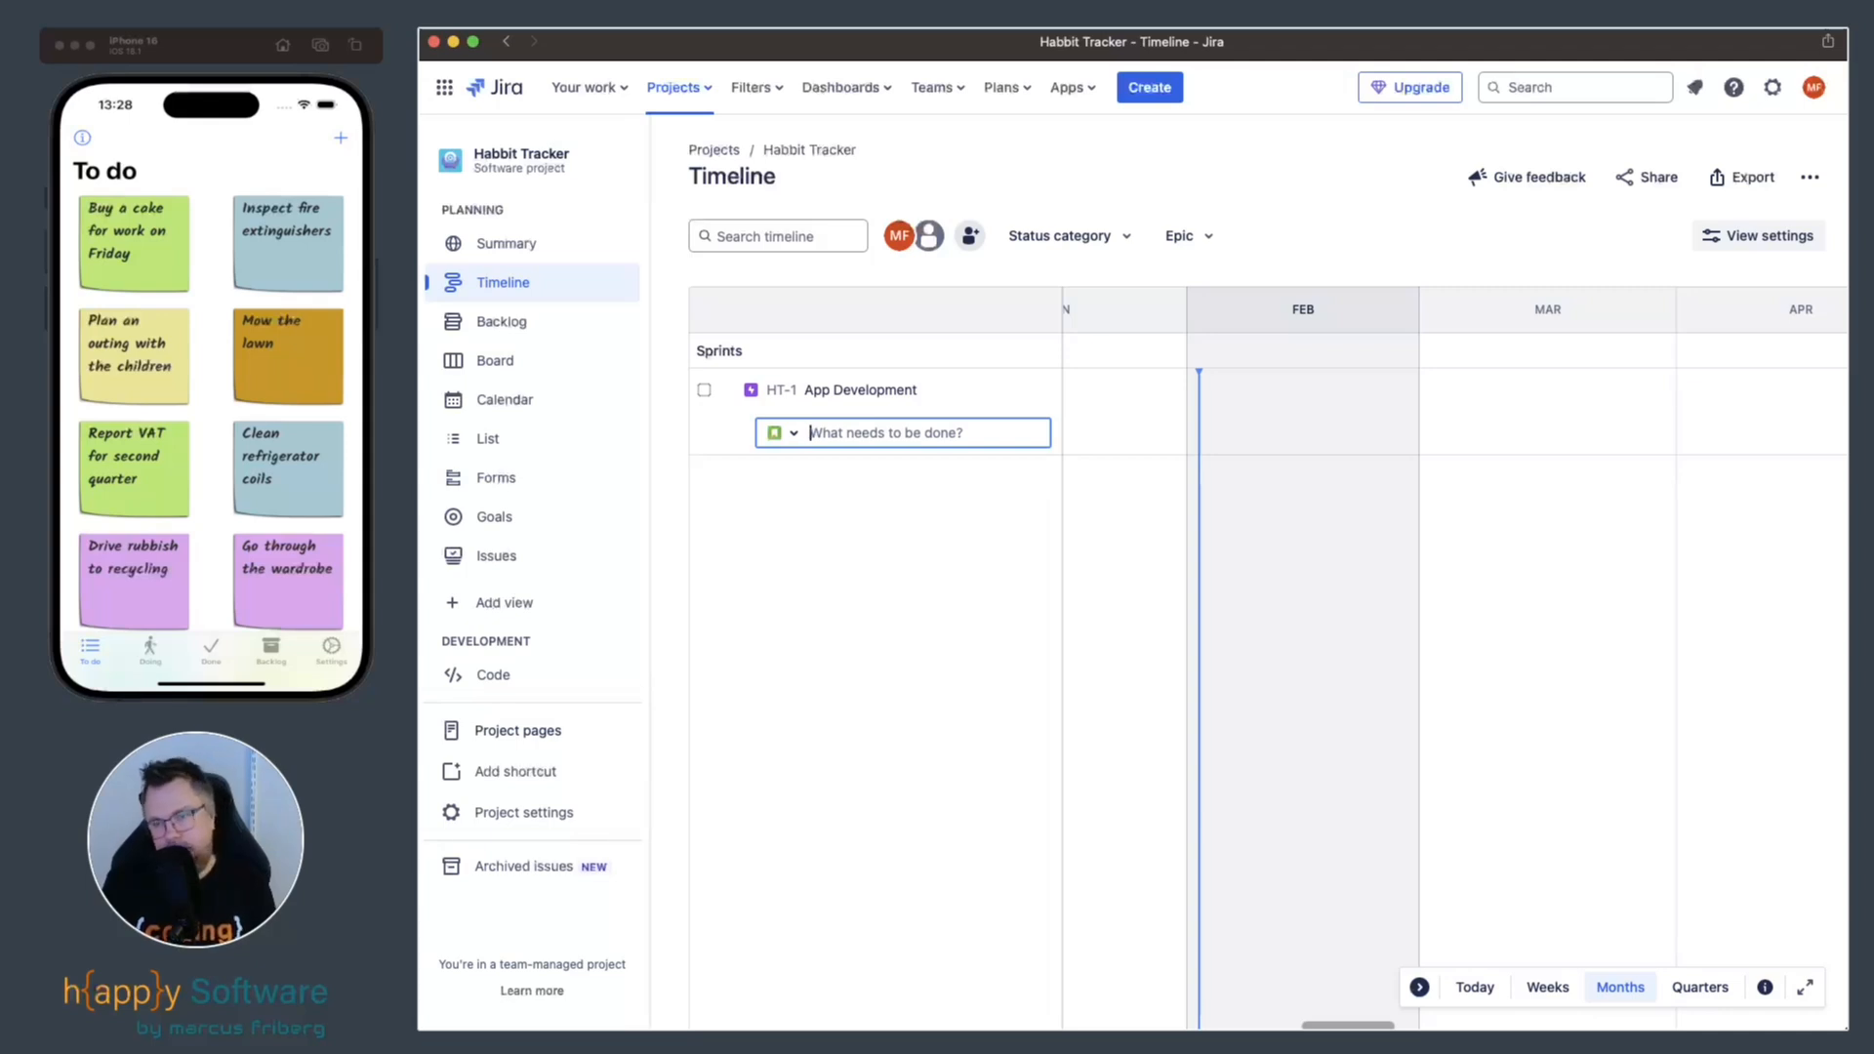
pyautogui.write('A')
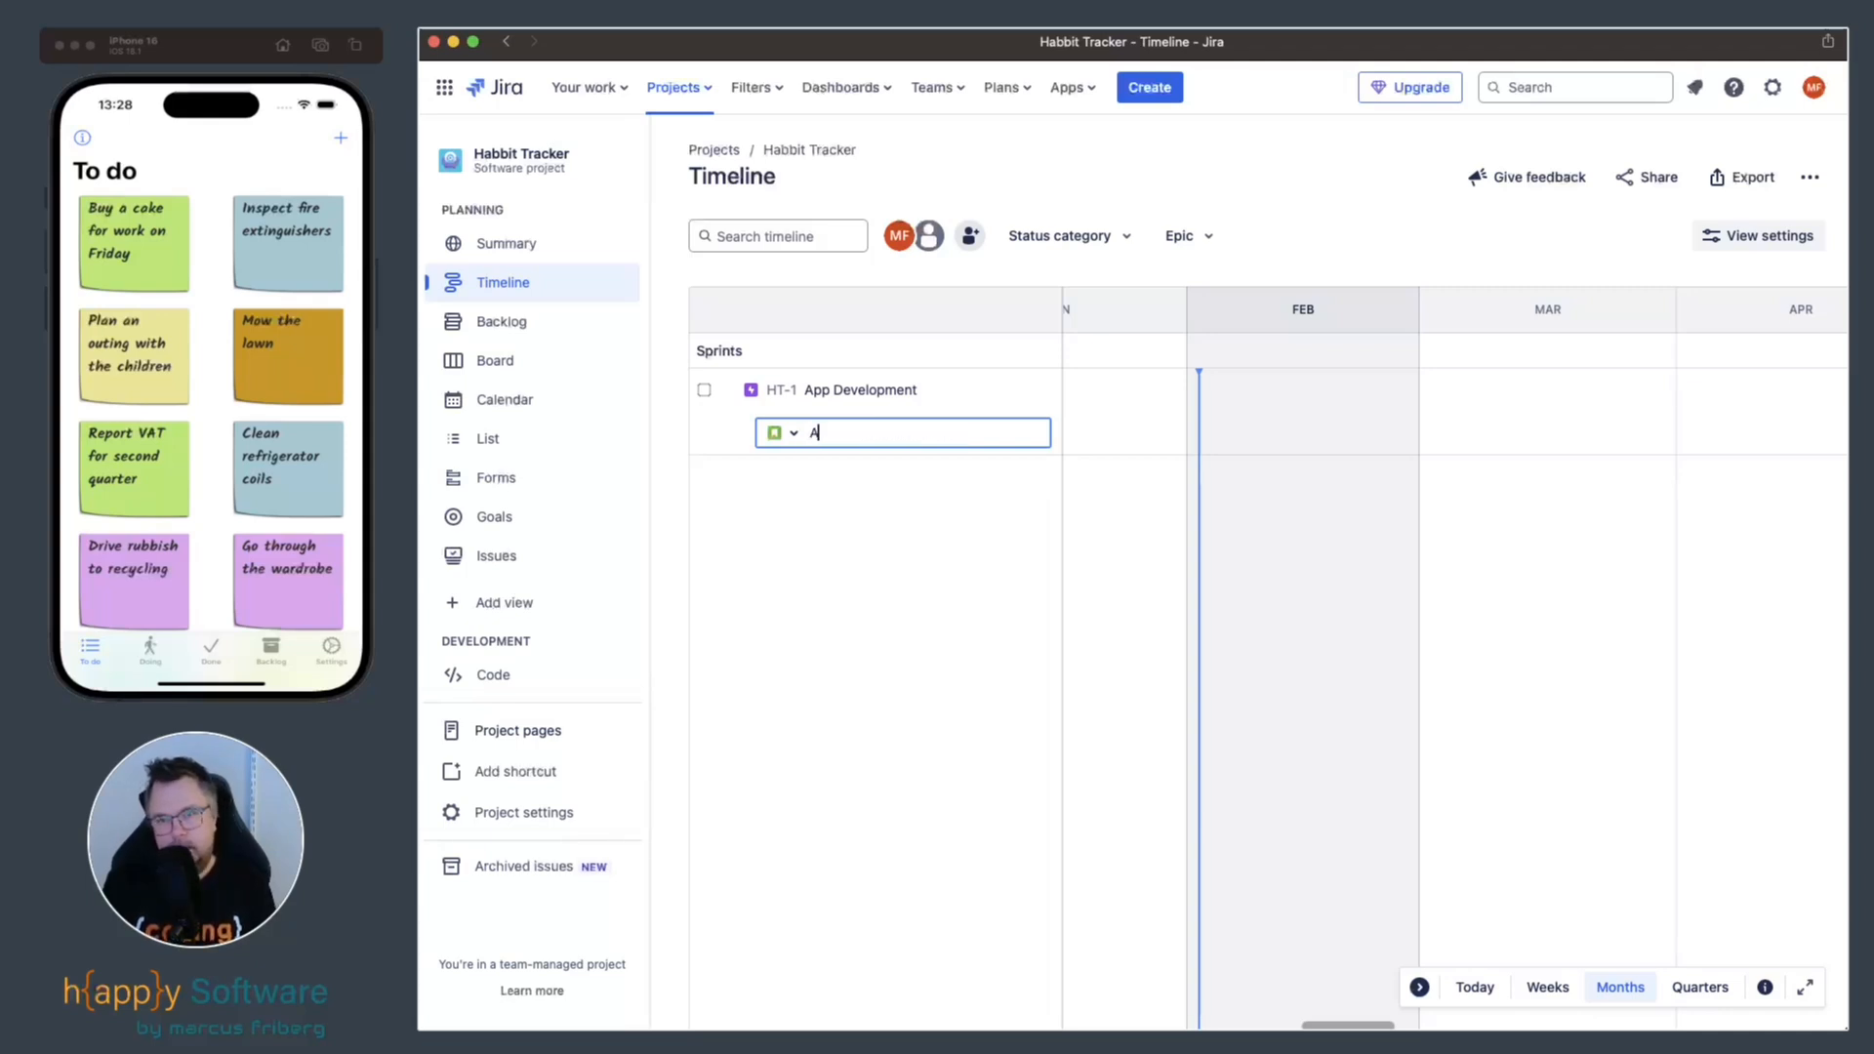
pyautogui.write('s a user I want ')
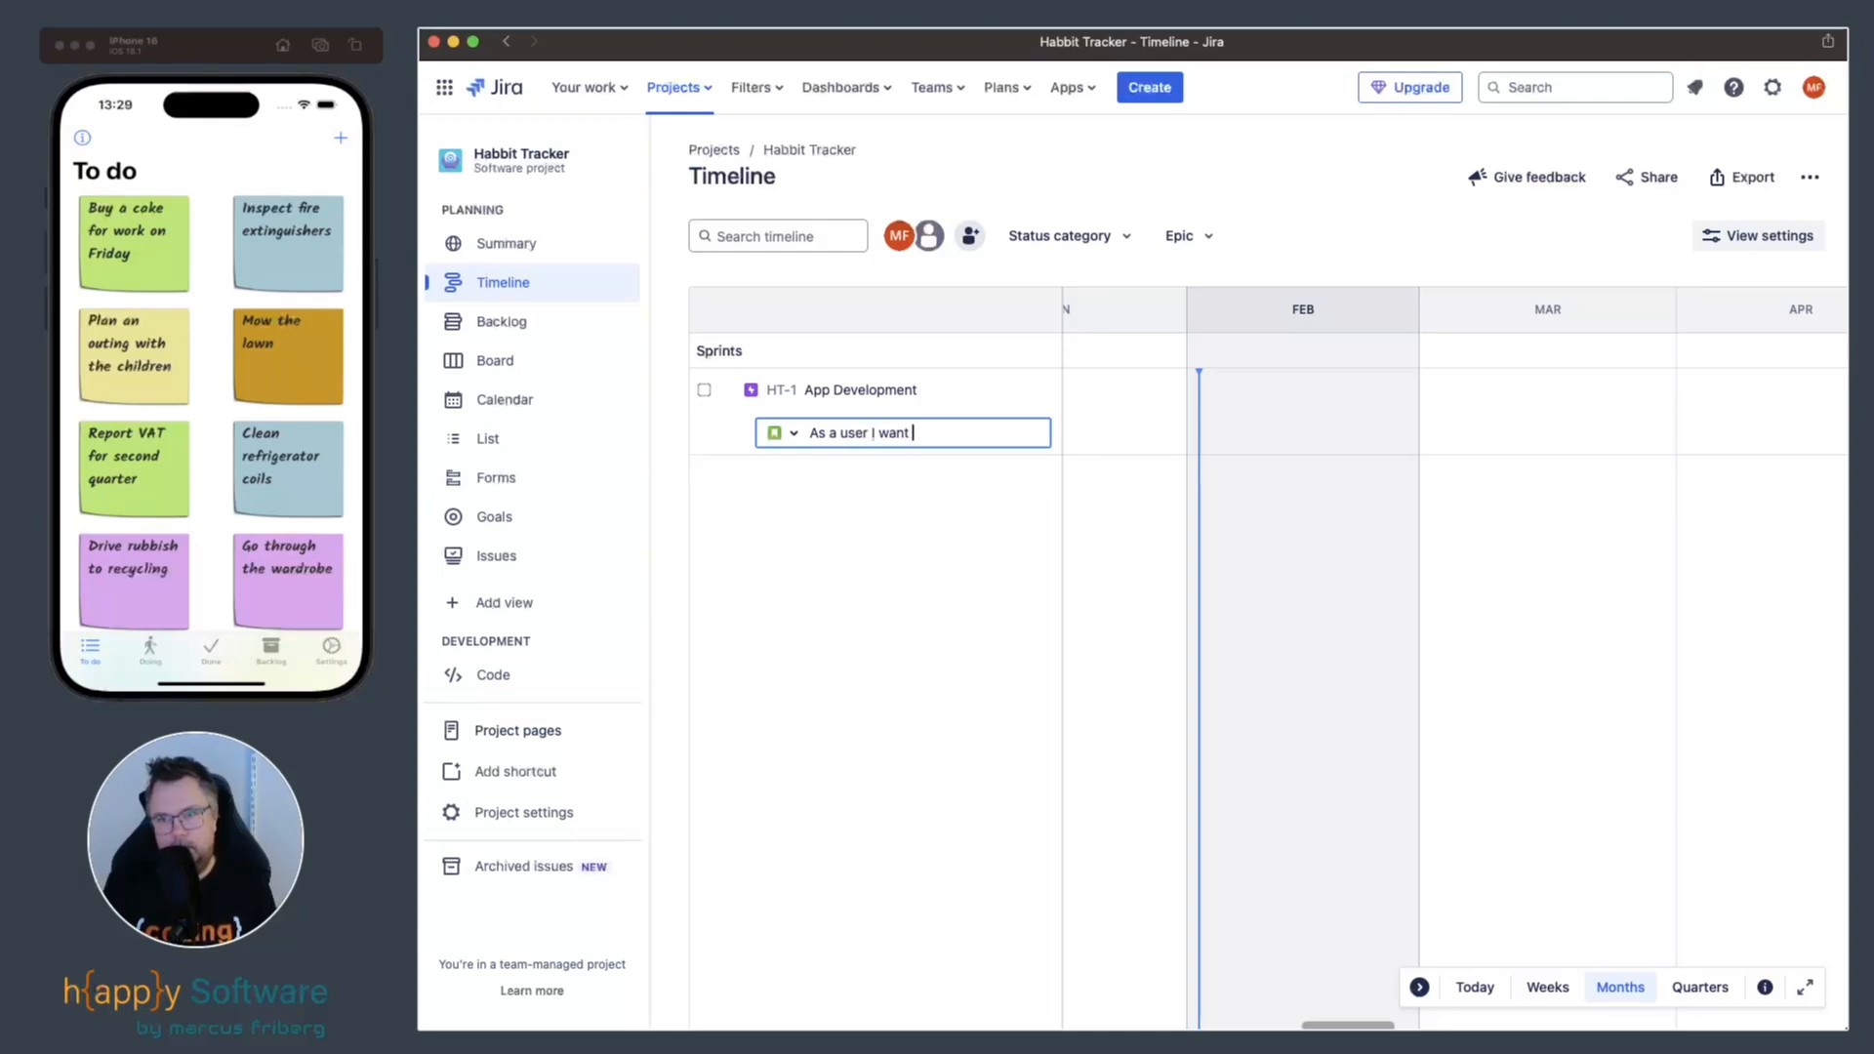
pyautogui.write('to be able to create')
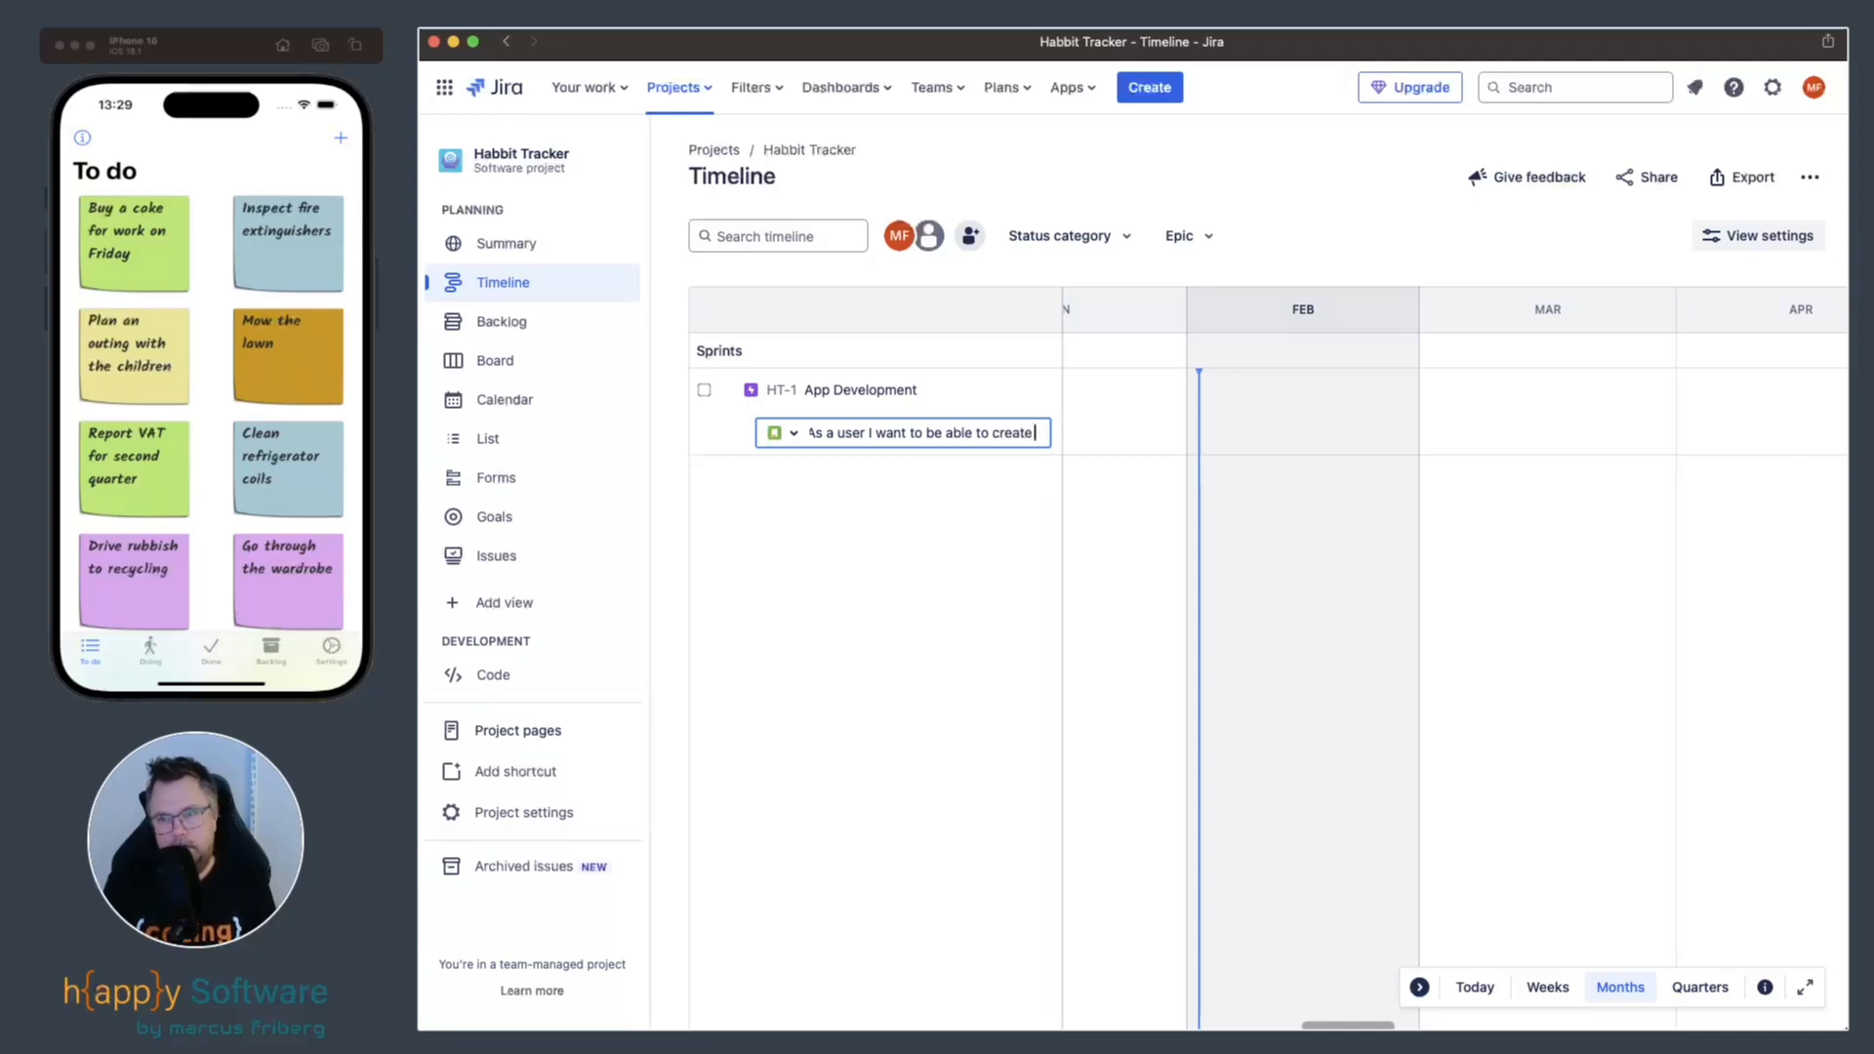
pyautogui.write(' new habbits')
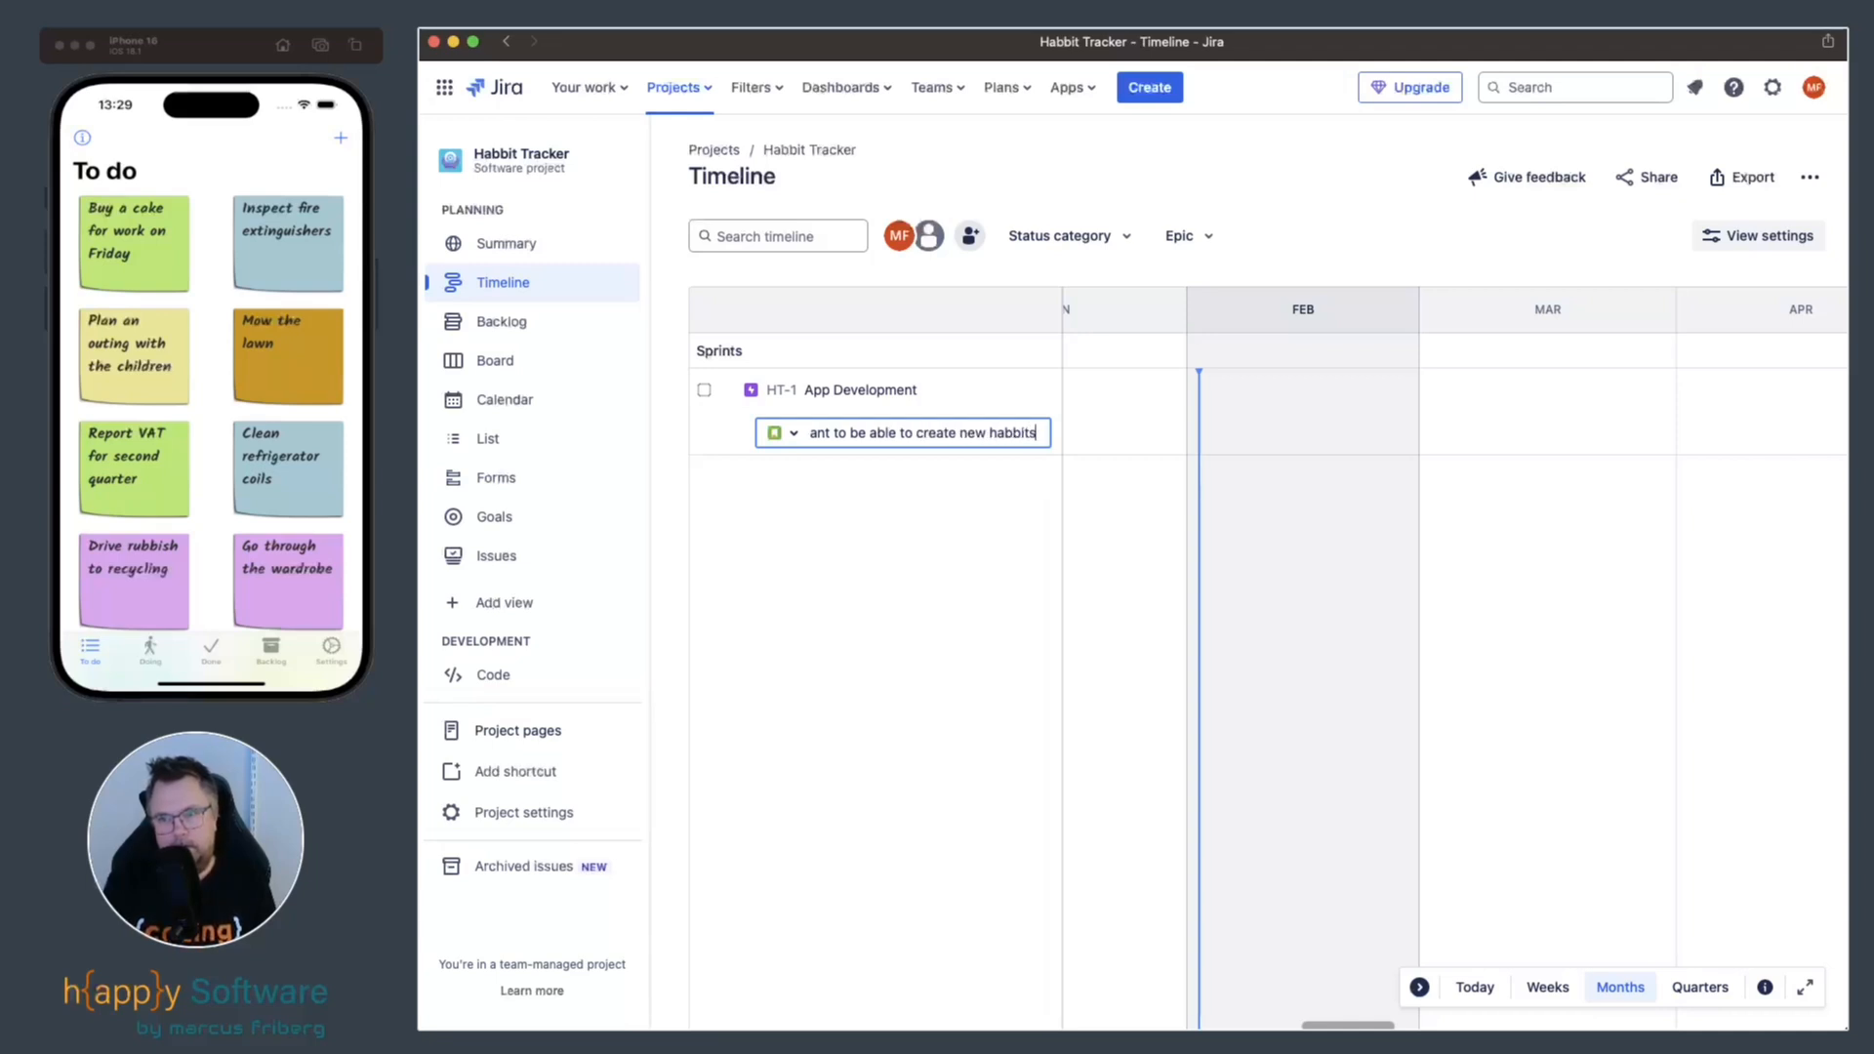
pyautogui.write(' so t')
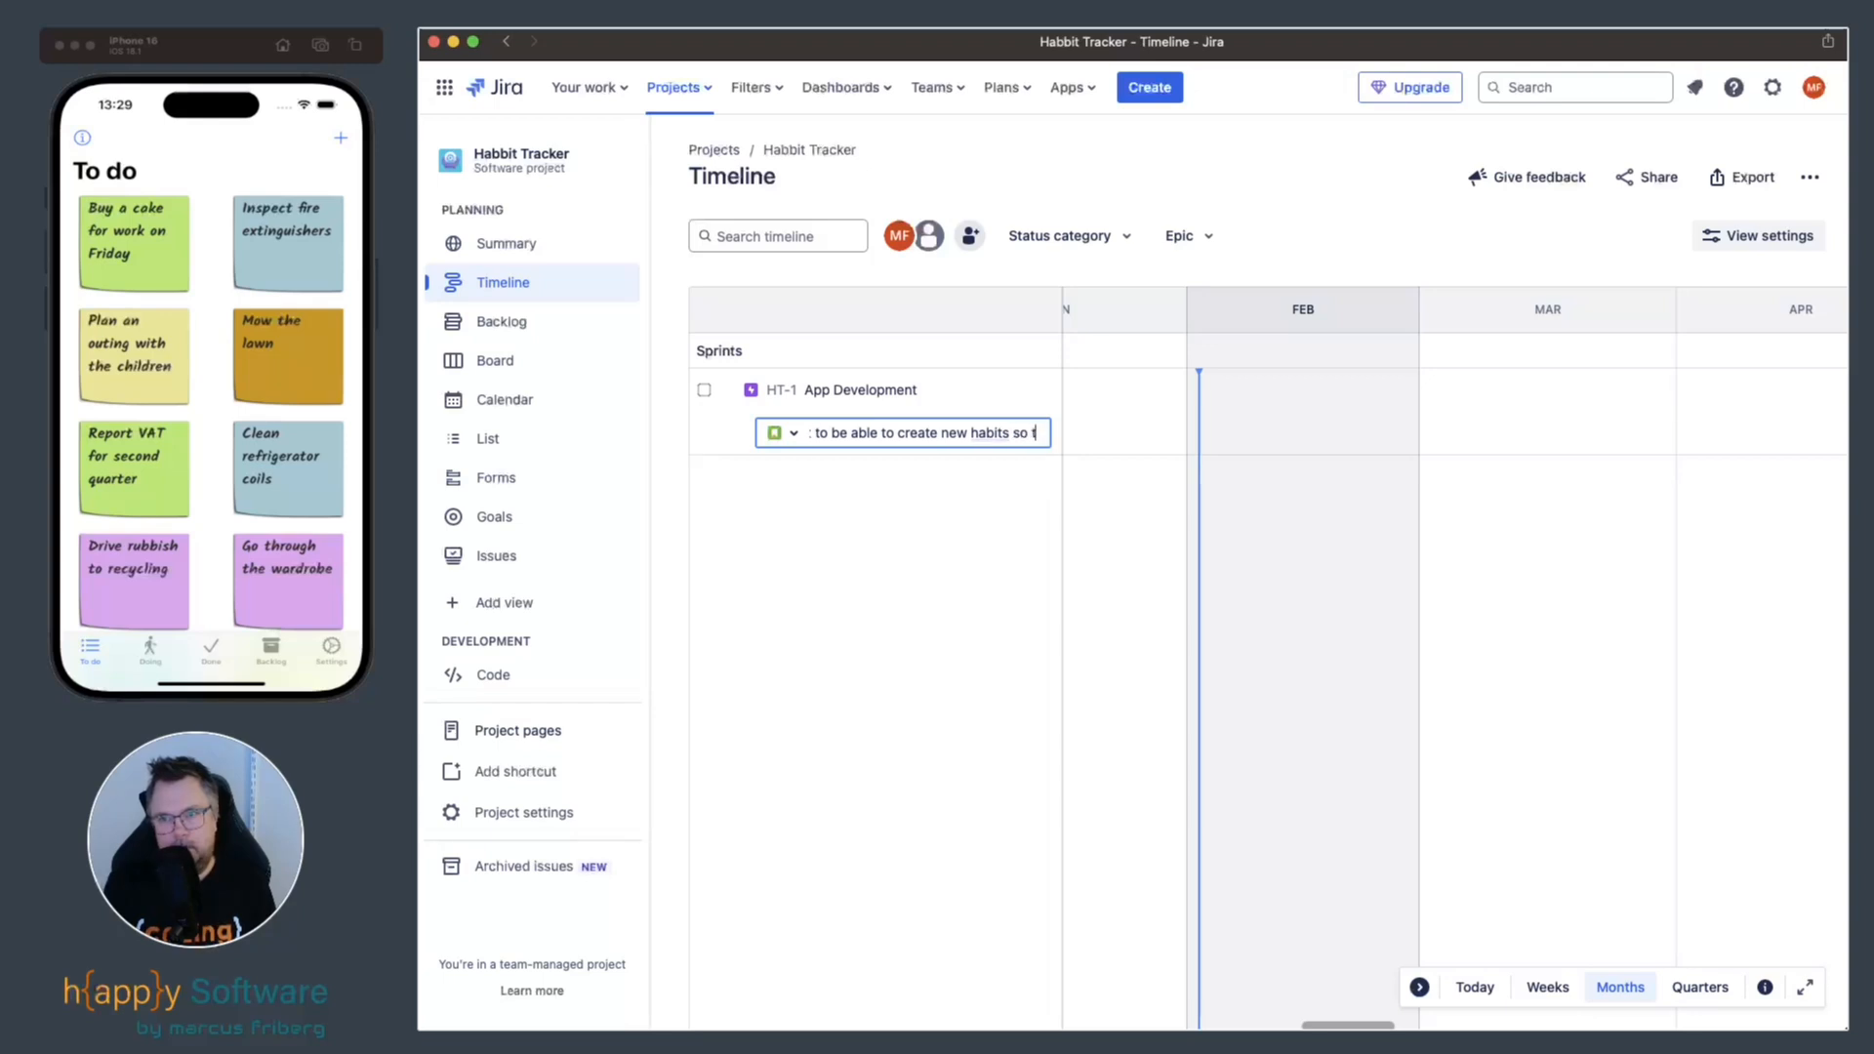
pyautogui.write('hat I can tra')
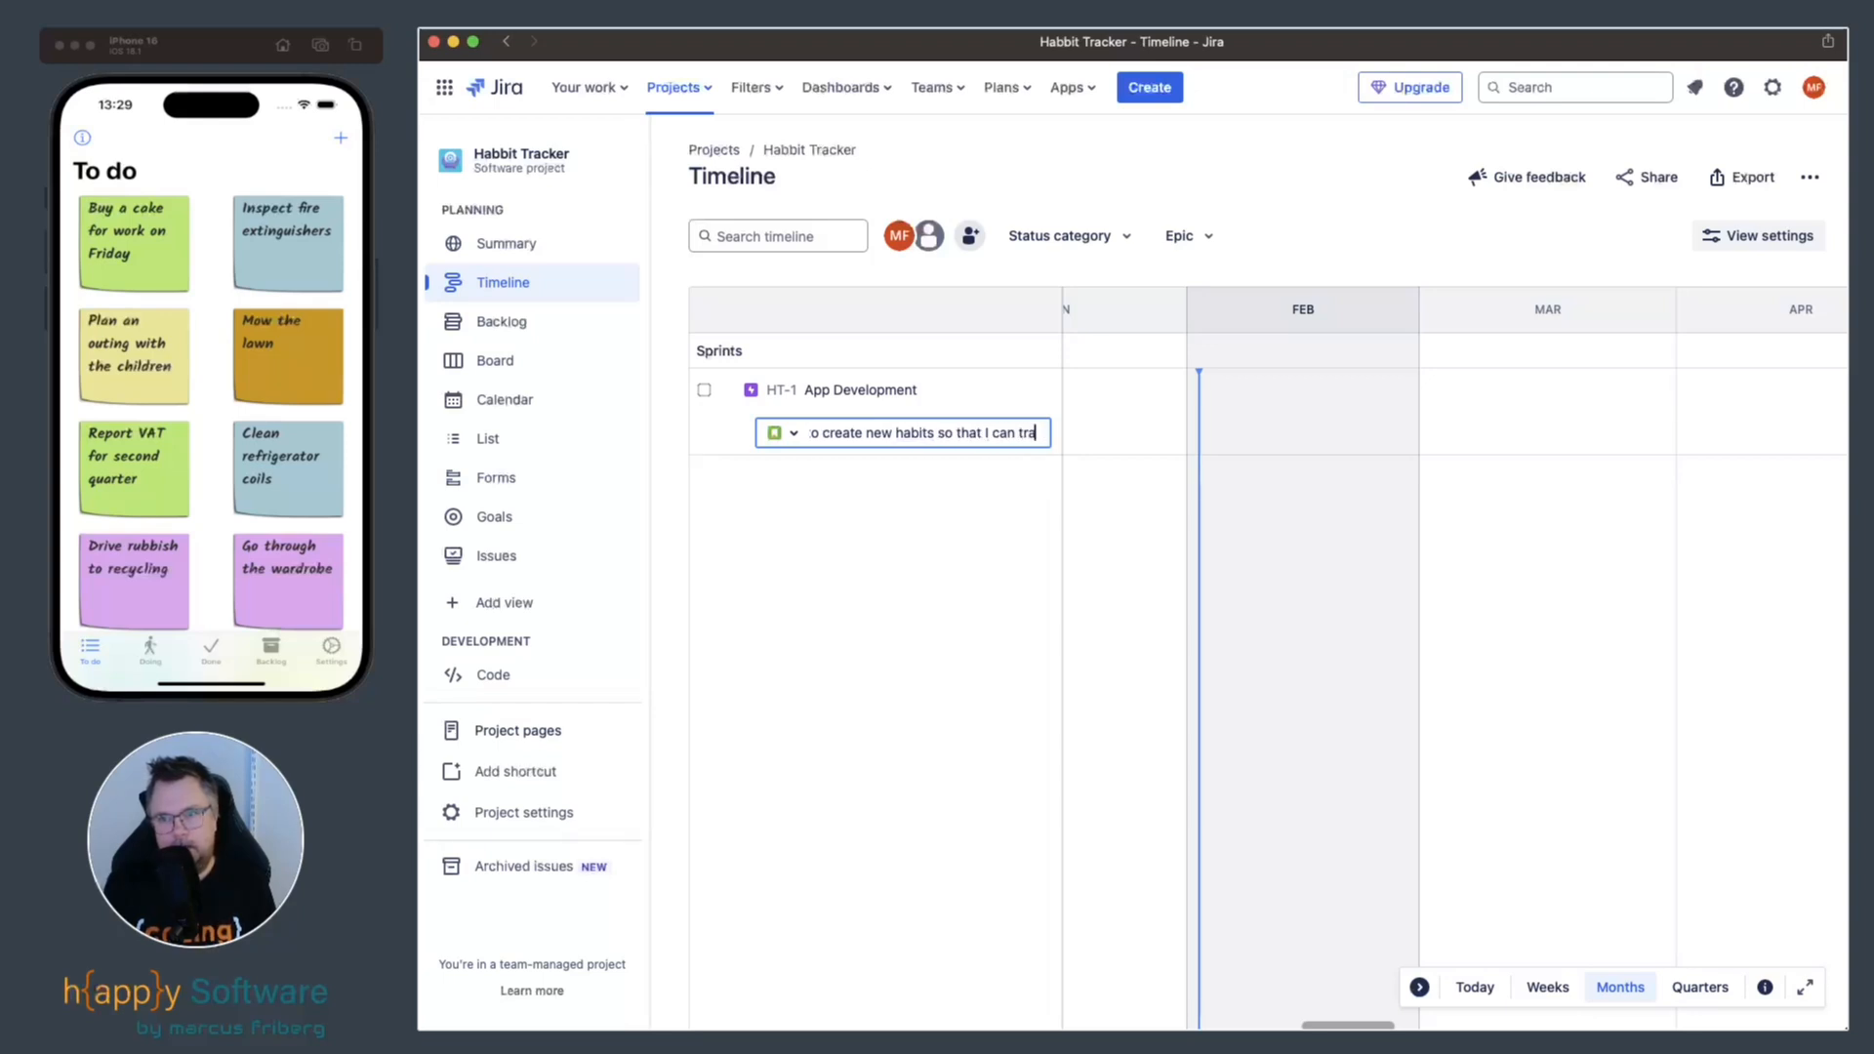
pyautogui.write('ck them')
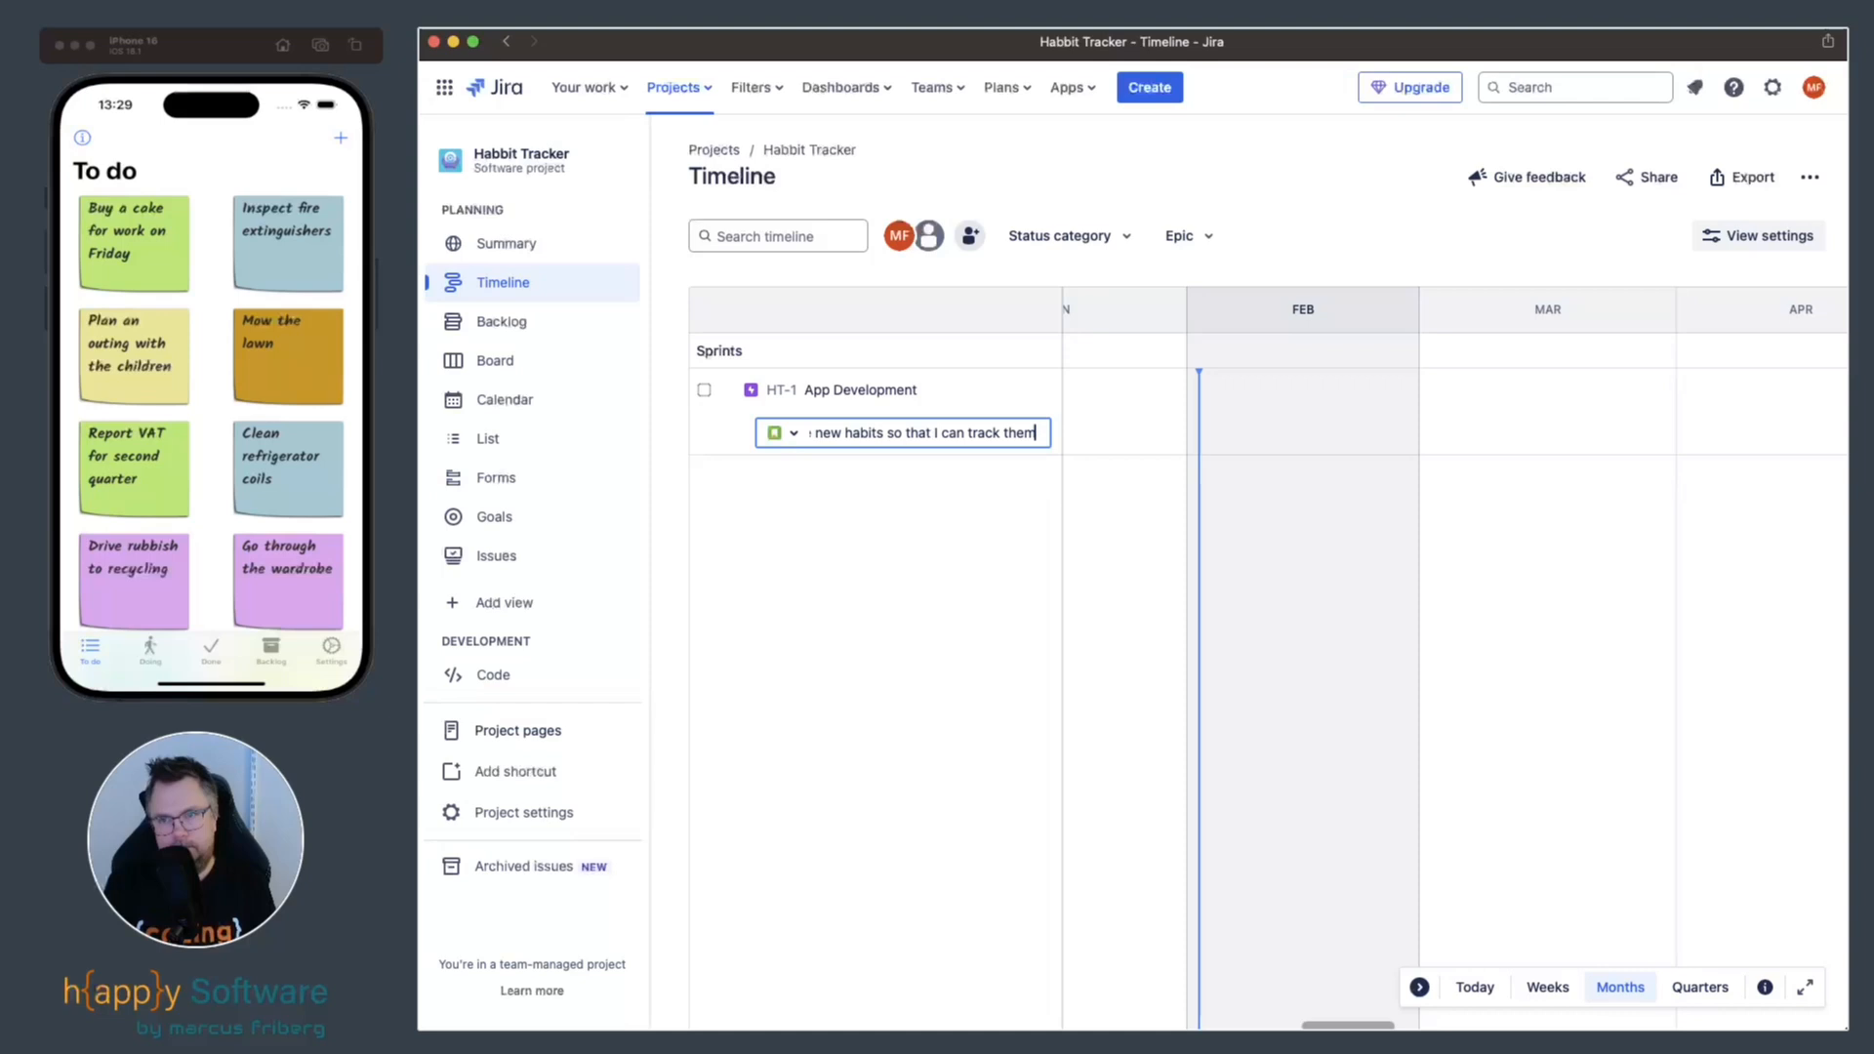
pyautogui.press('Return')
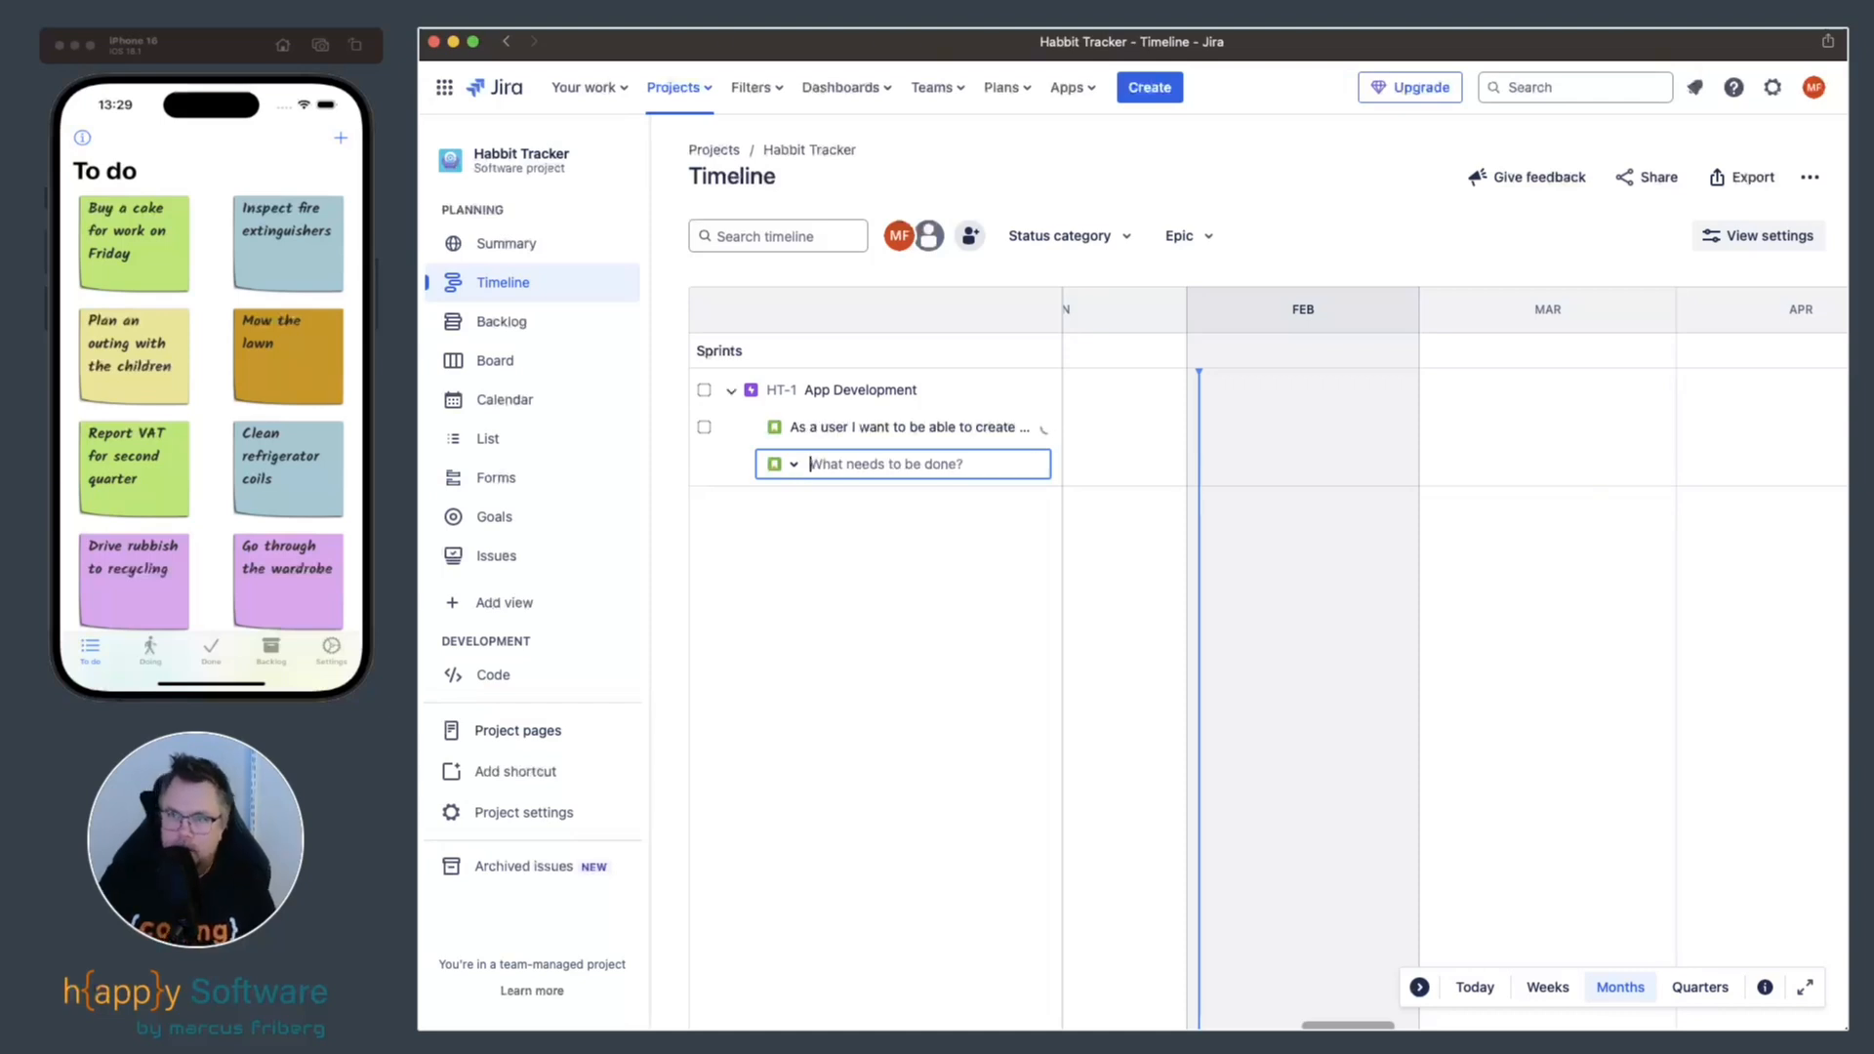
# Add another child story, "As a user I want to have a dashboard where I can quickly get an overview of my progress with my different habbits".
pyautogui.moveTo(1061, 547); pyautogui.dragTo(1377, 546)
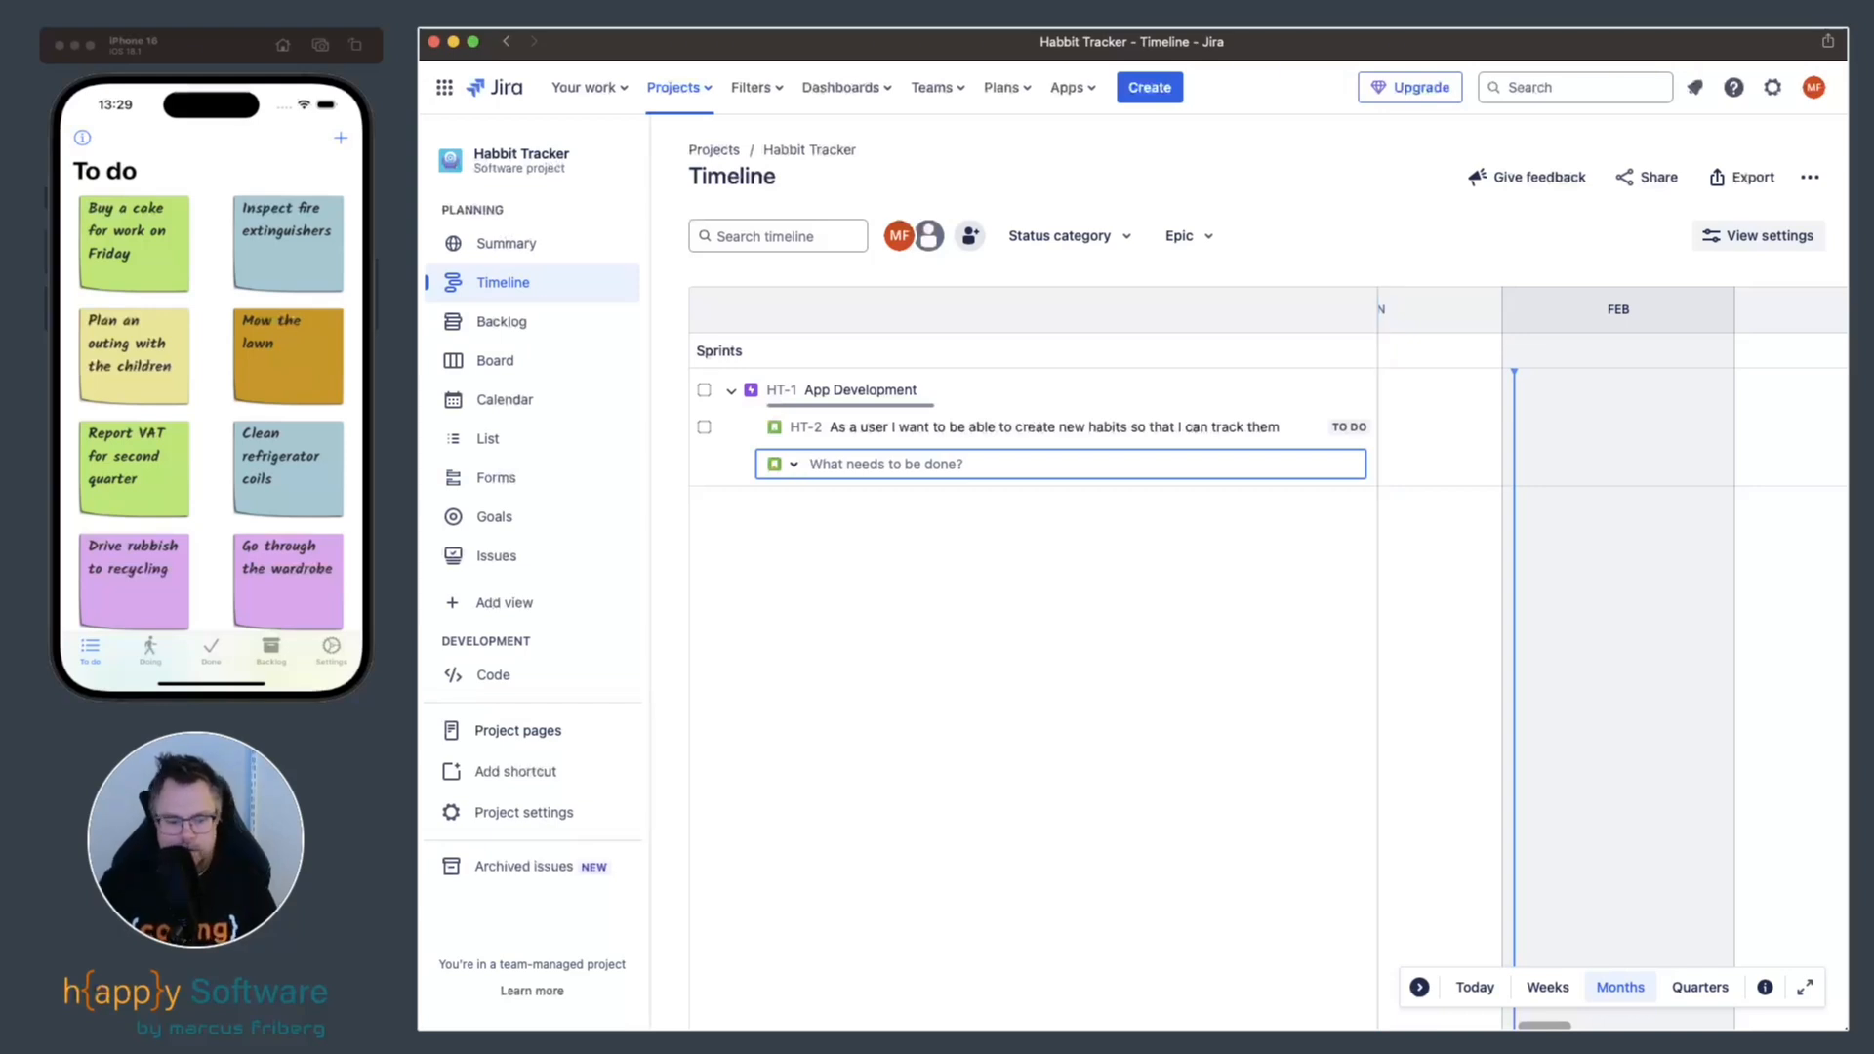
pyautogui.write('As a')
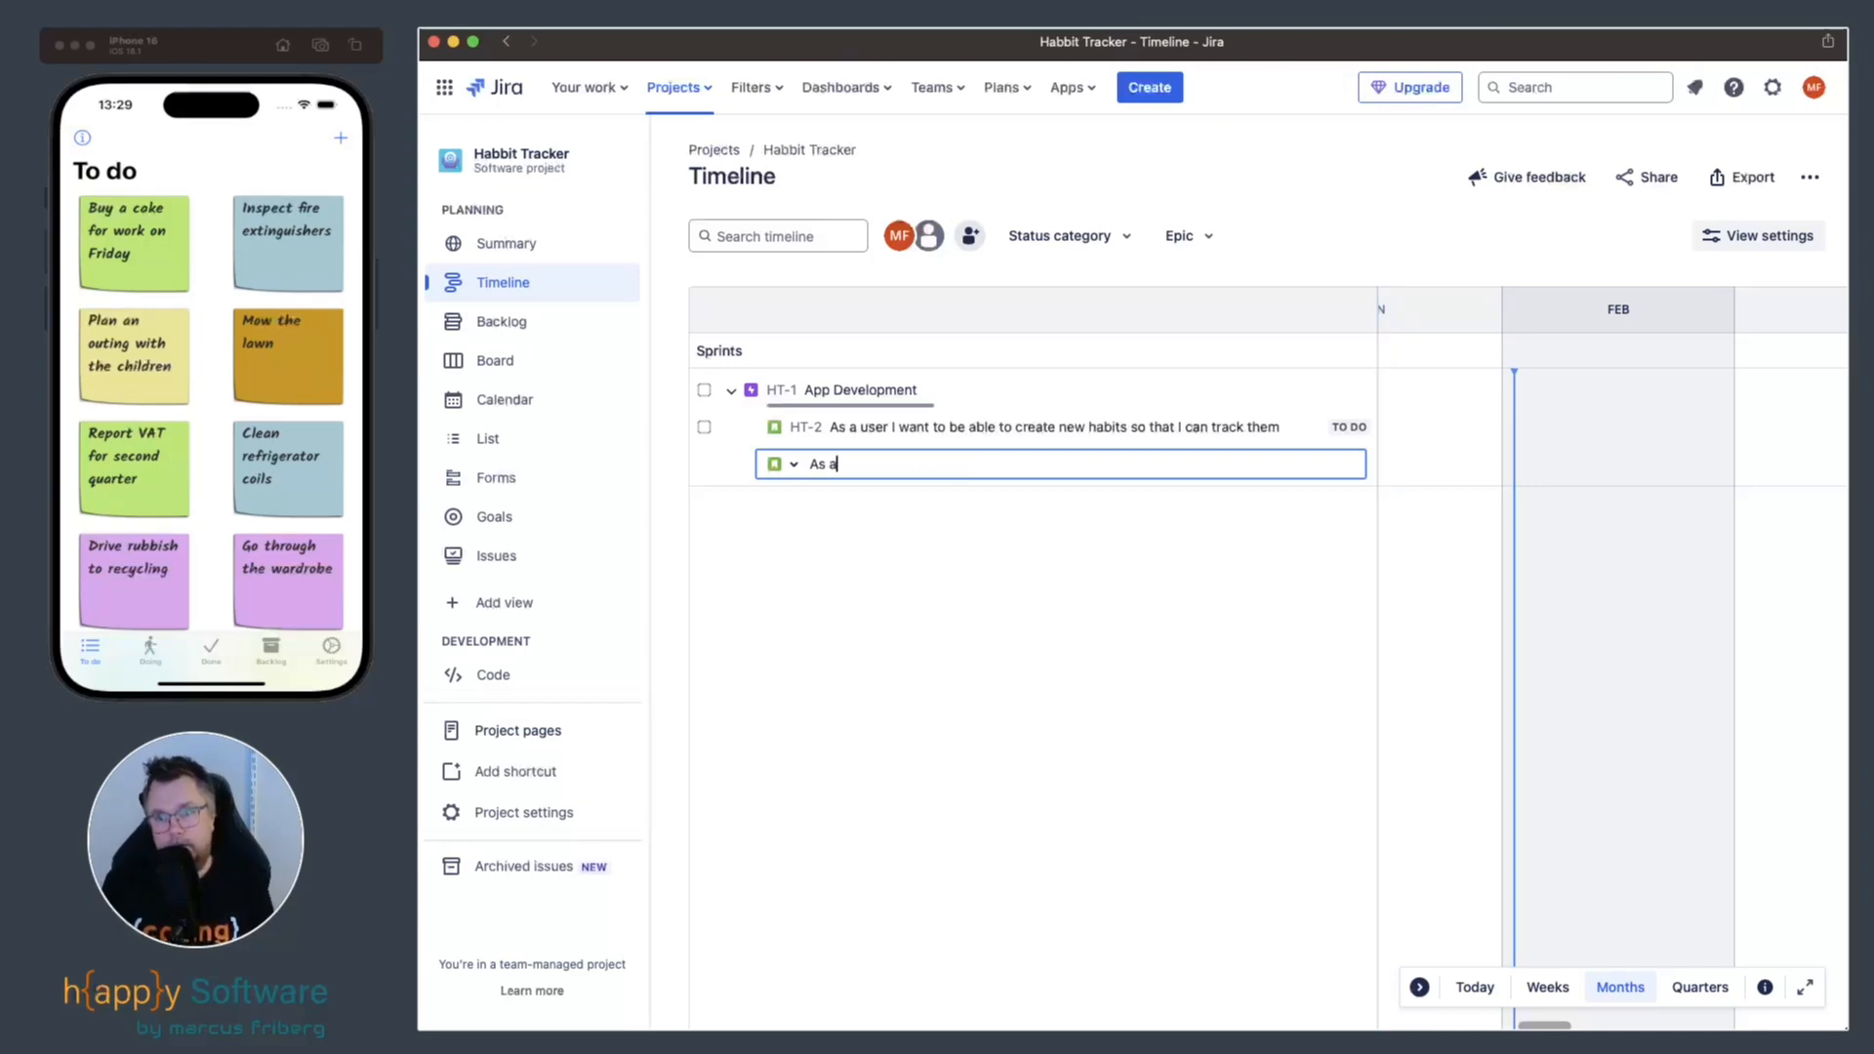
pyautogui.write(' user I want to')
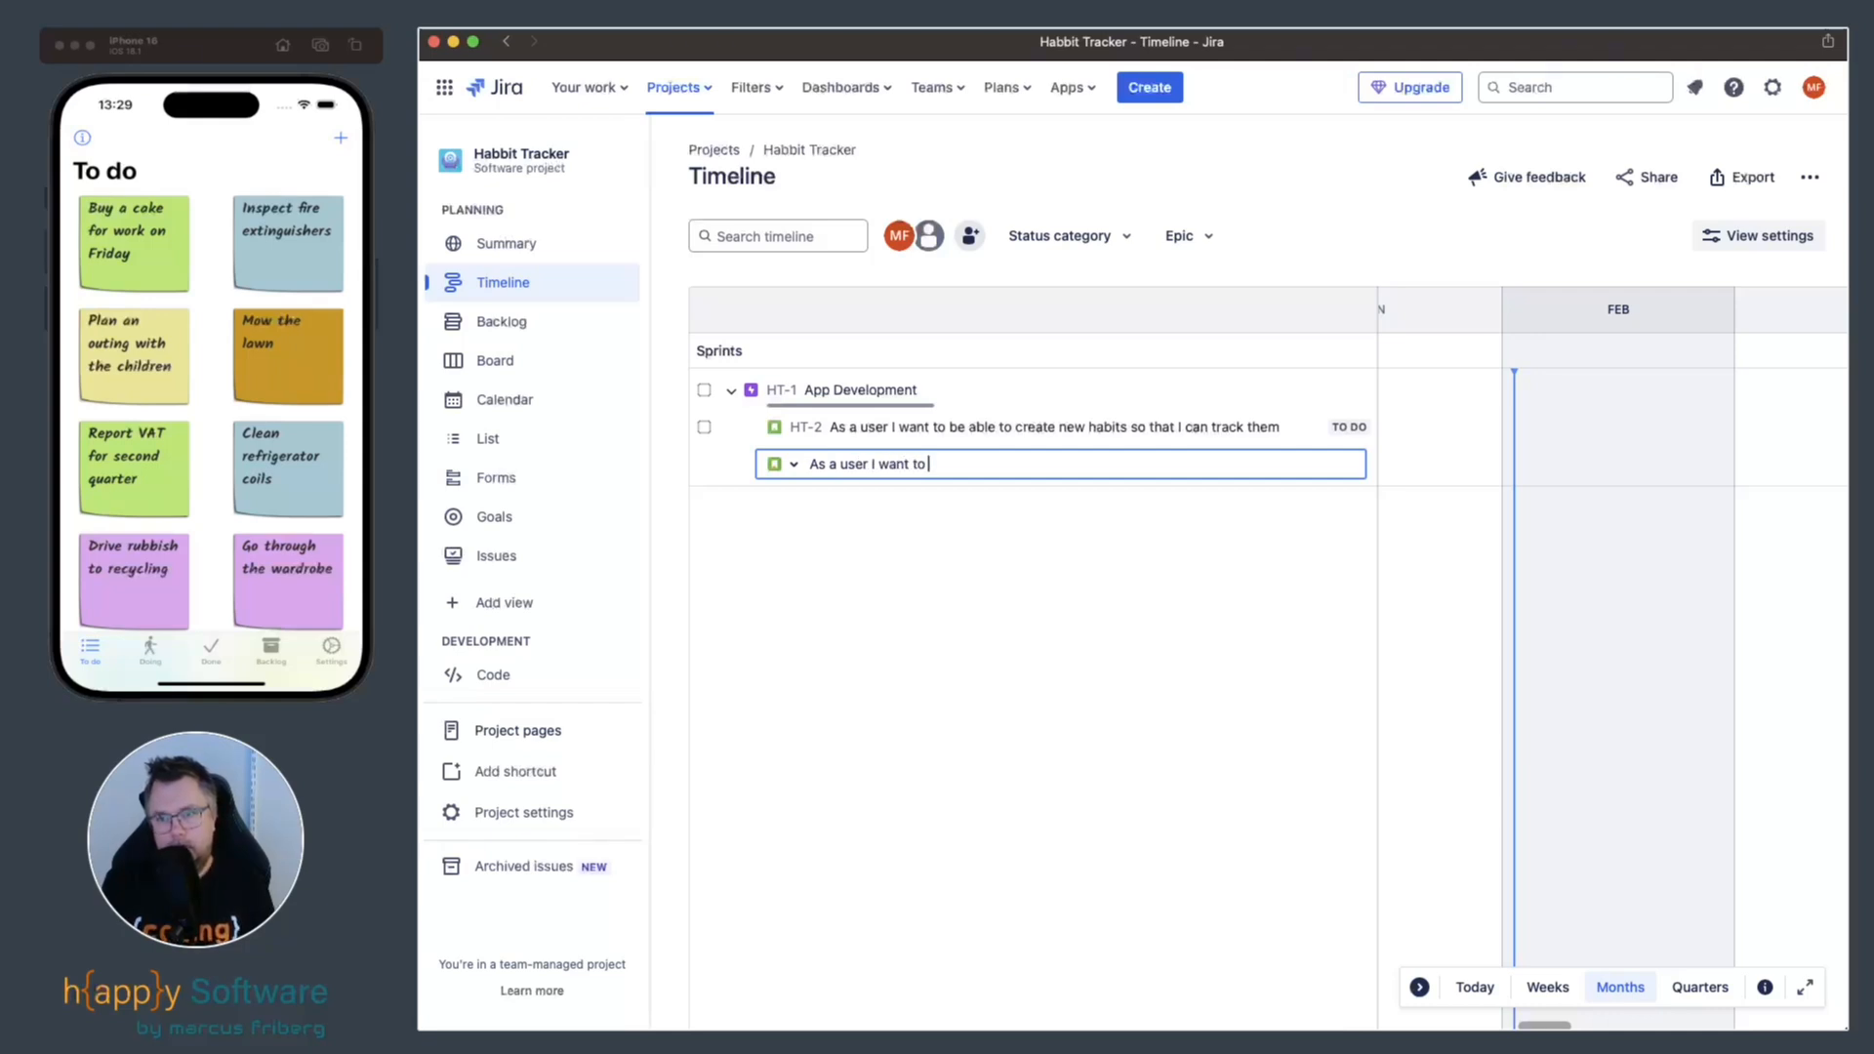
pyautogui.write('have a dashboard where ')
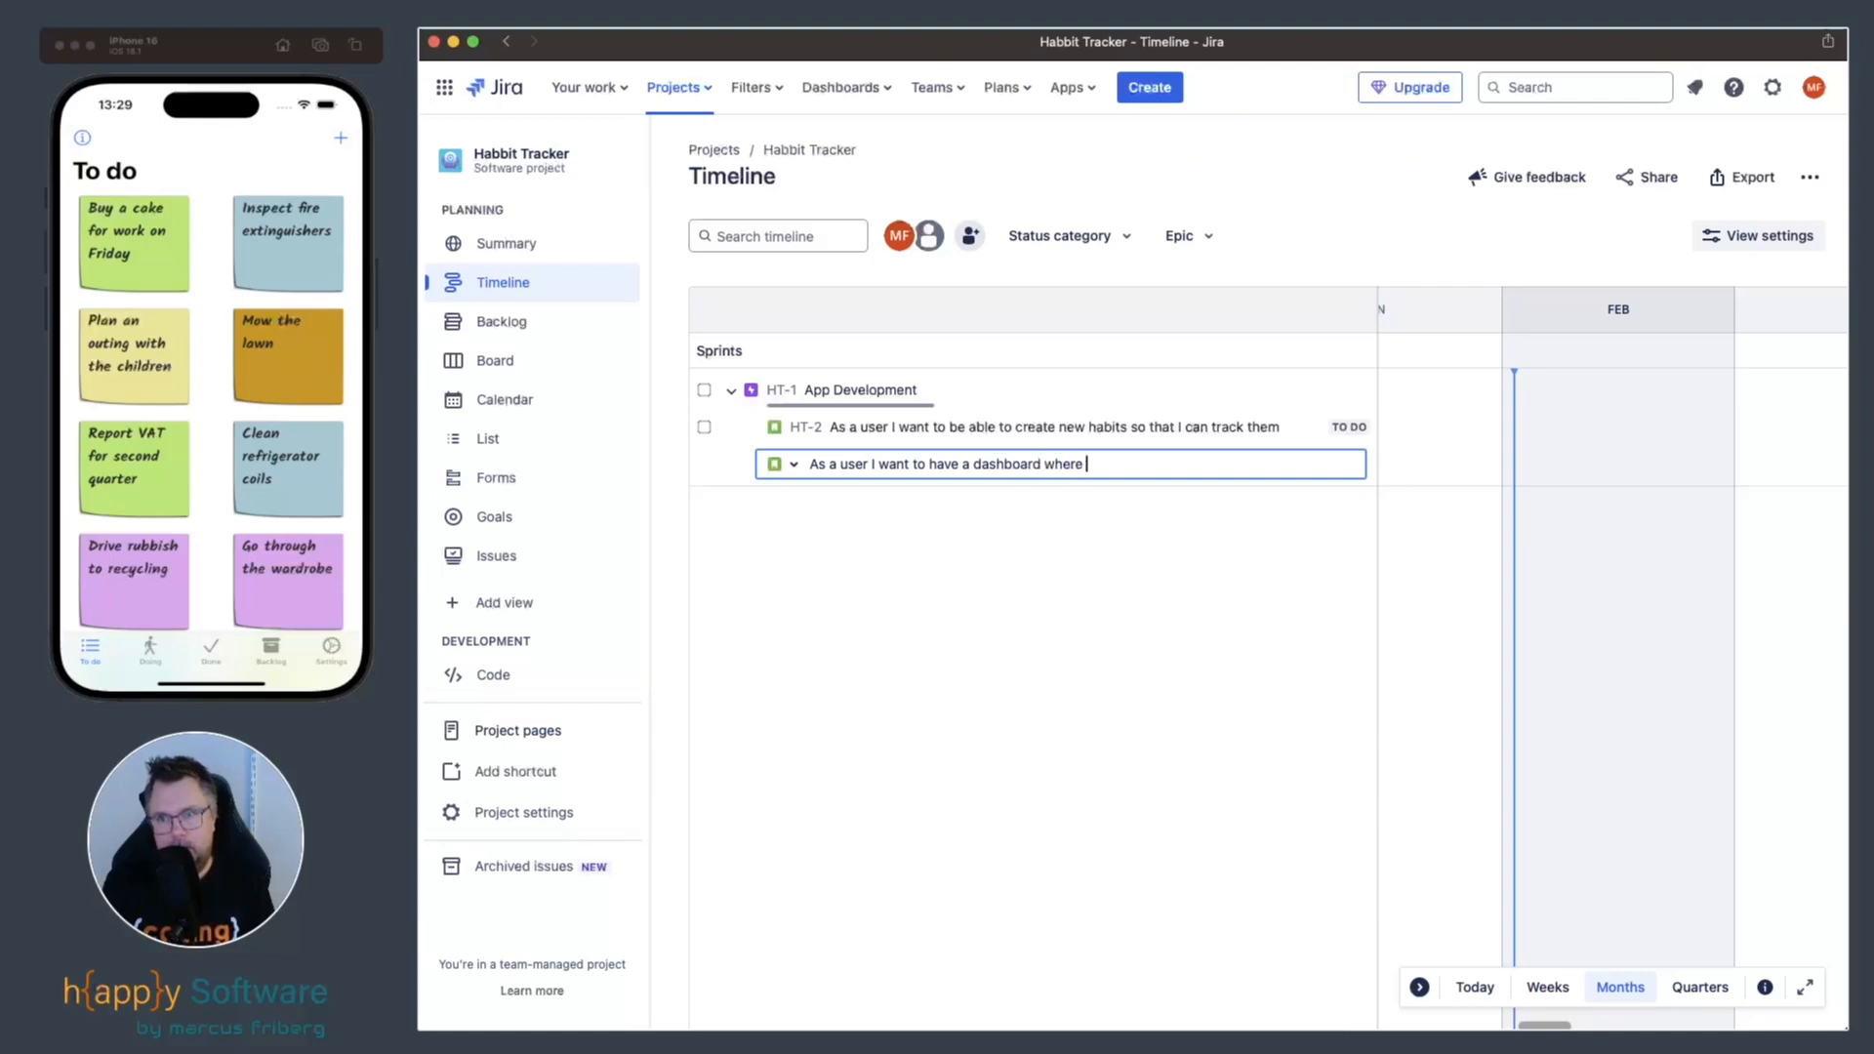
pyautogui.write('I can quickly ')
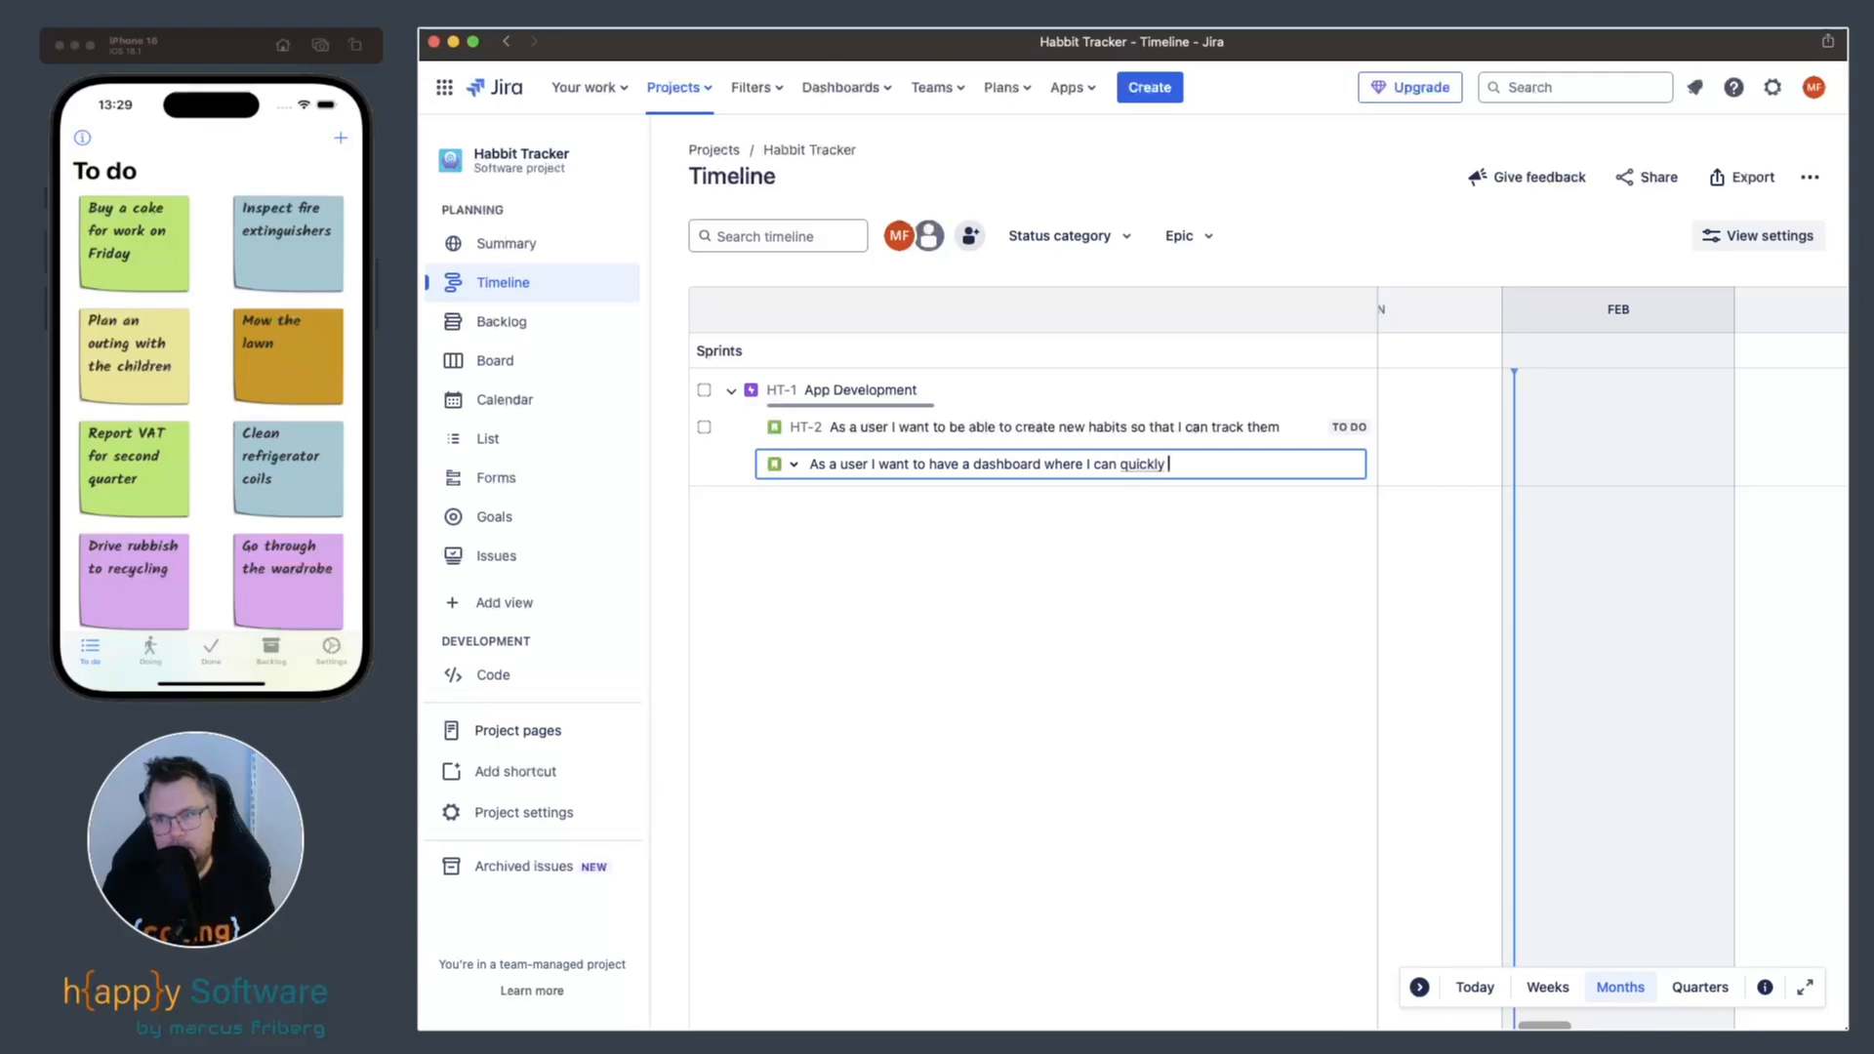
pyautogui.write('get an overview of my prog')
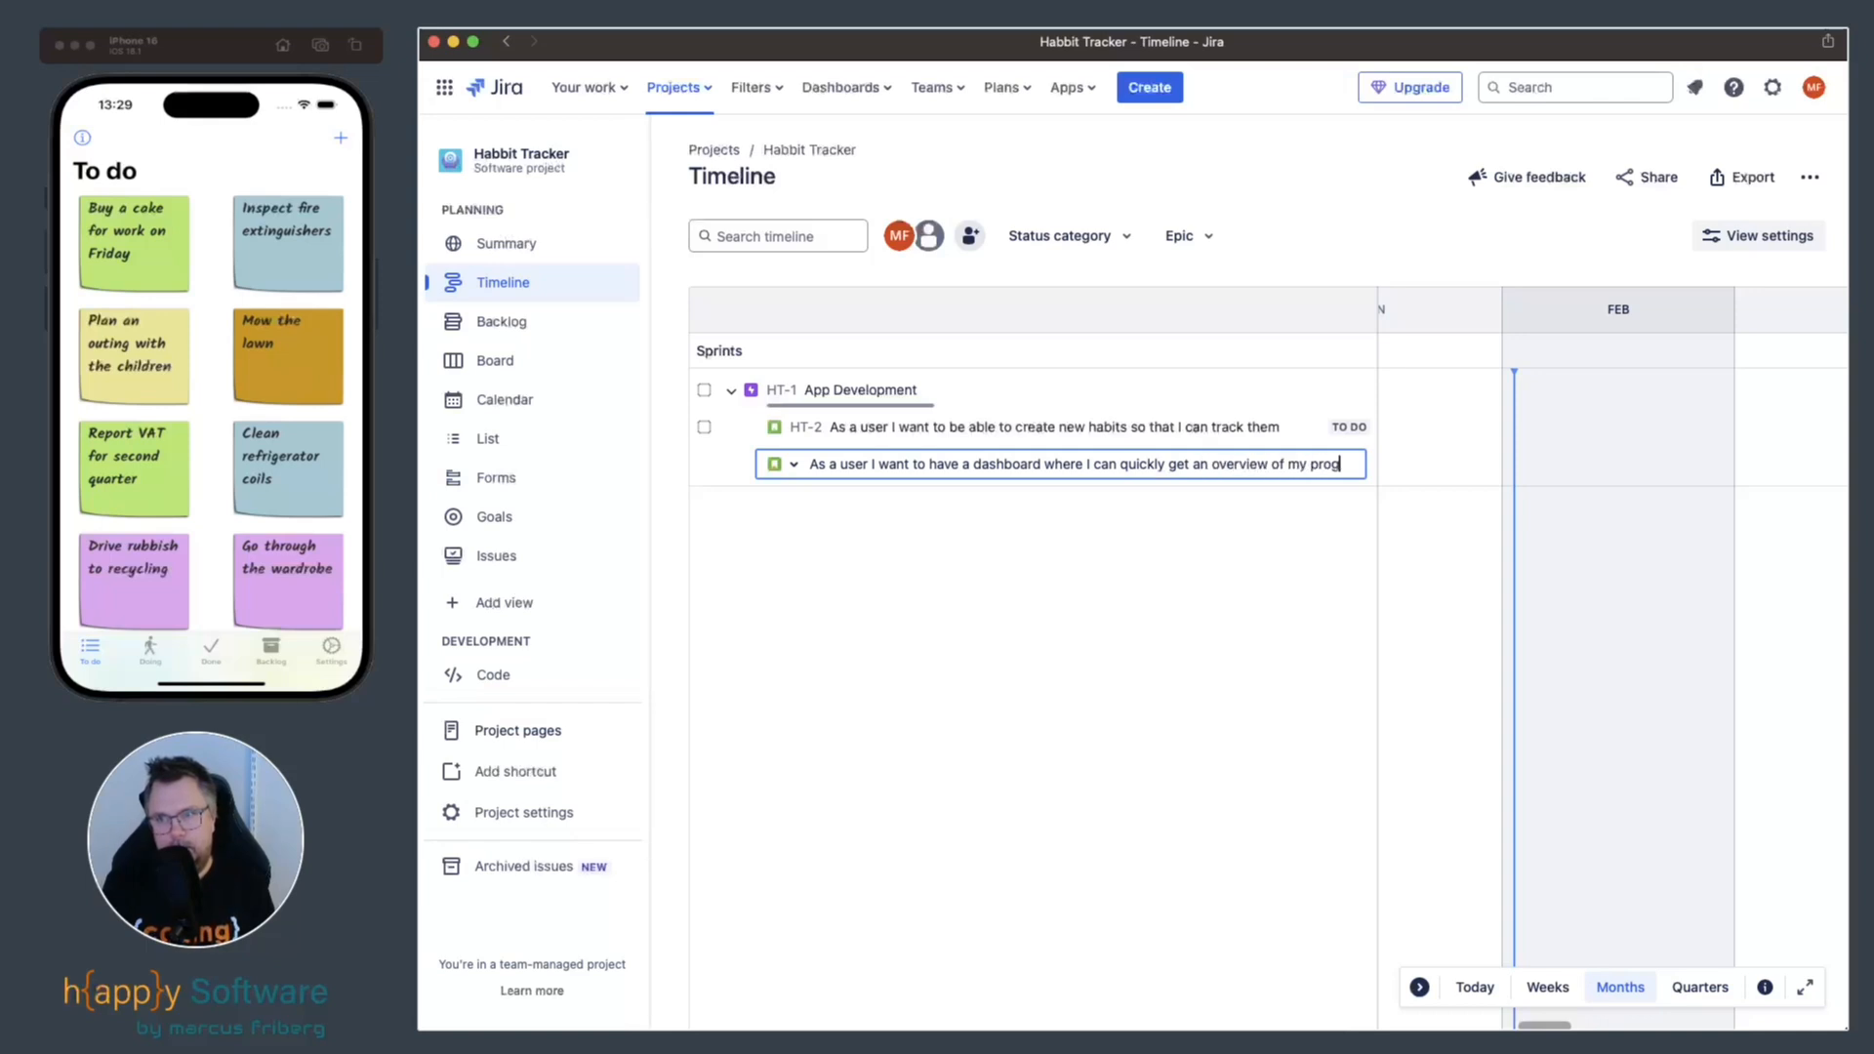
pyautogui.write('ress w')
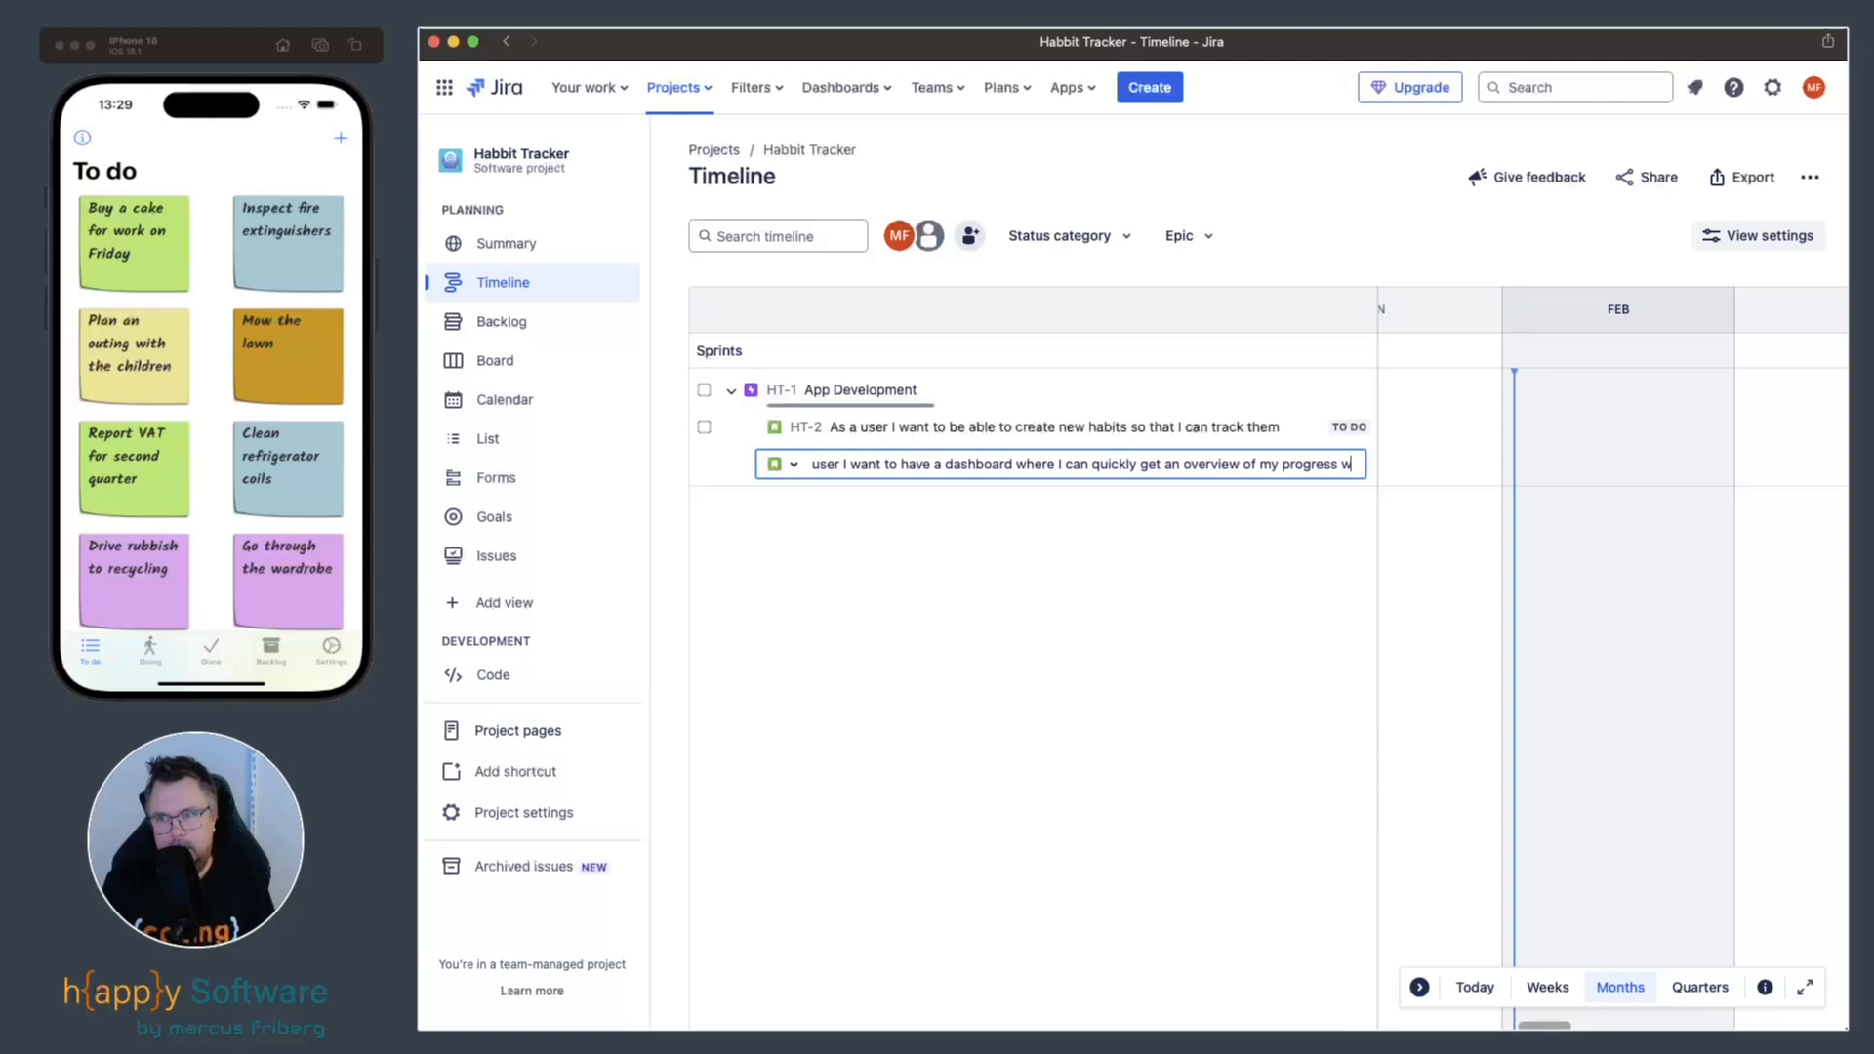
pyautogui.write('ith my differen')
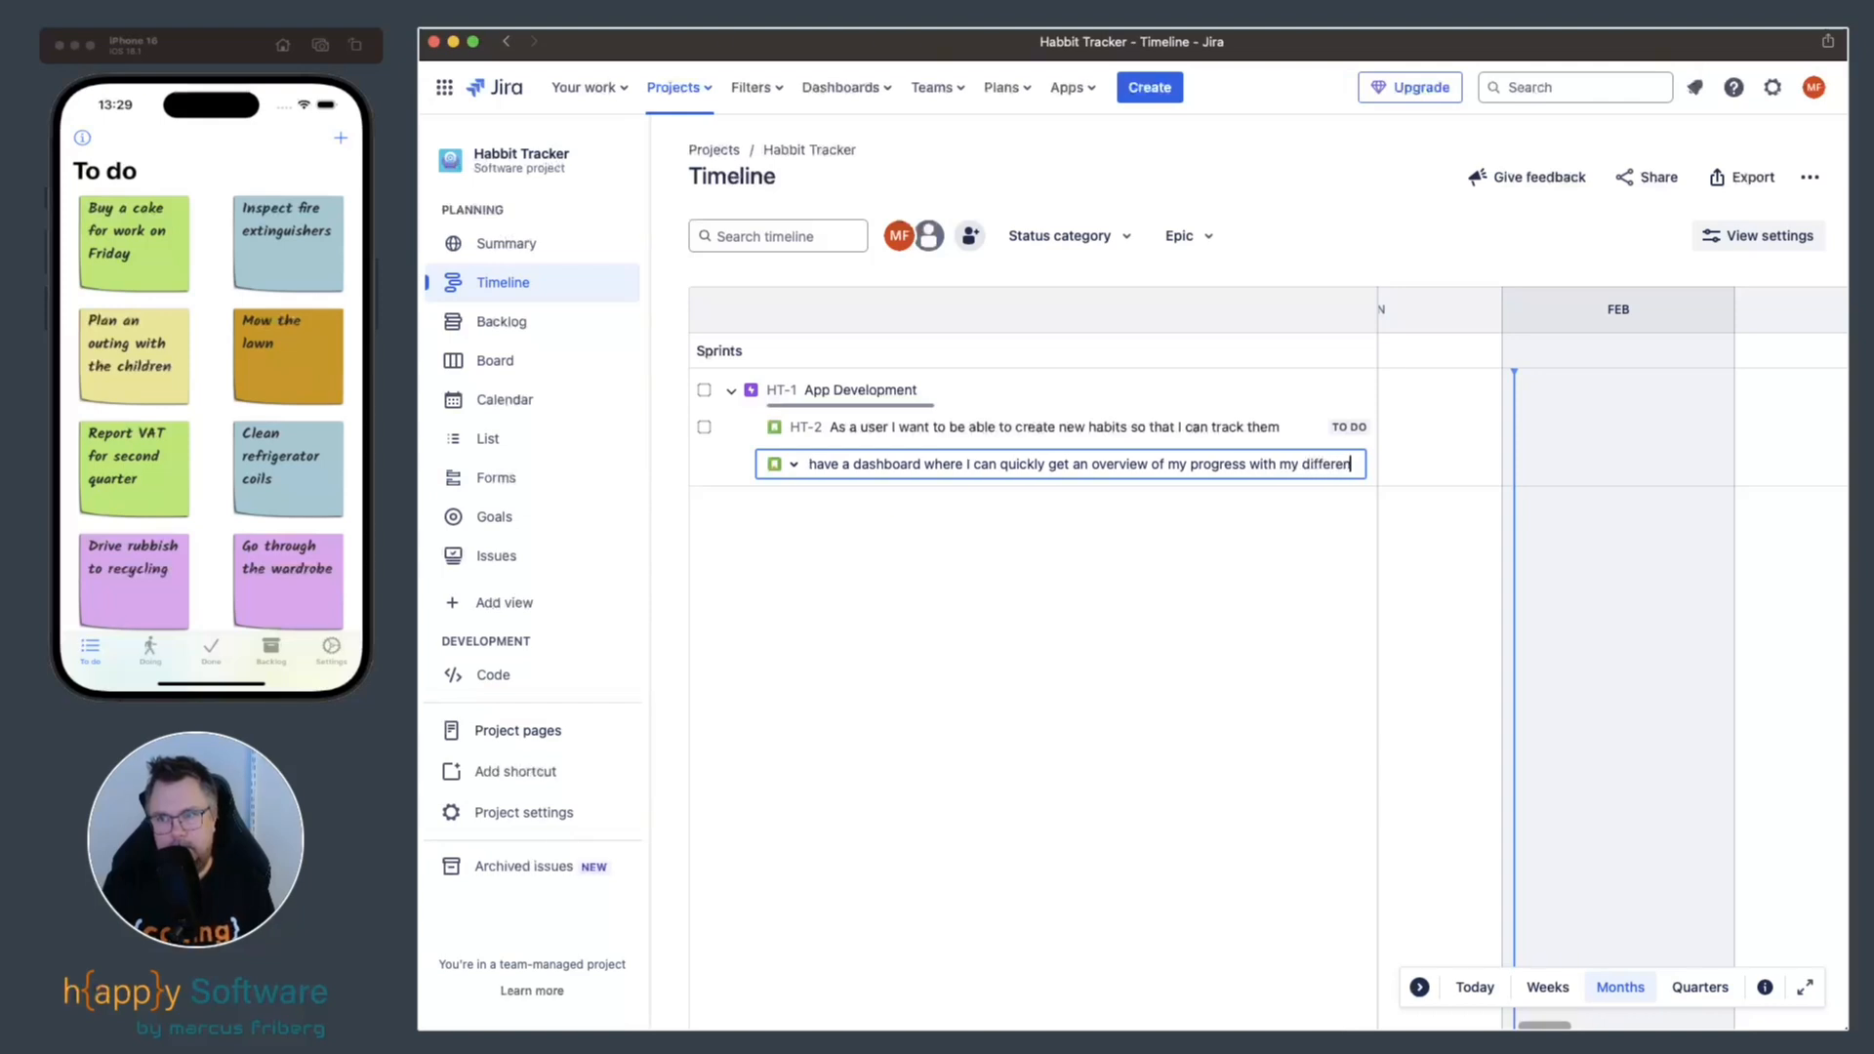
pyautogui.write('t habbits')
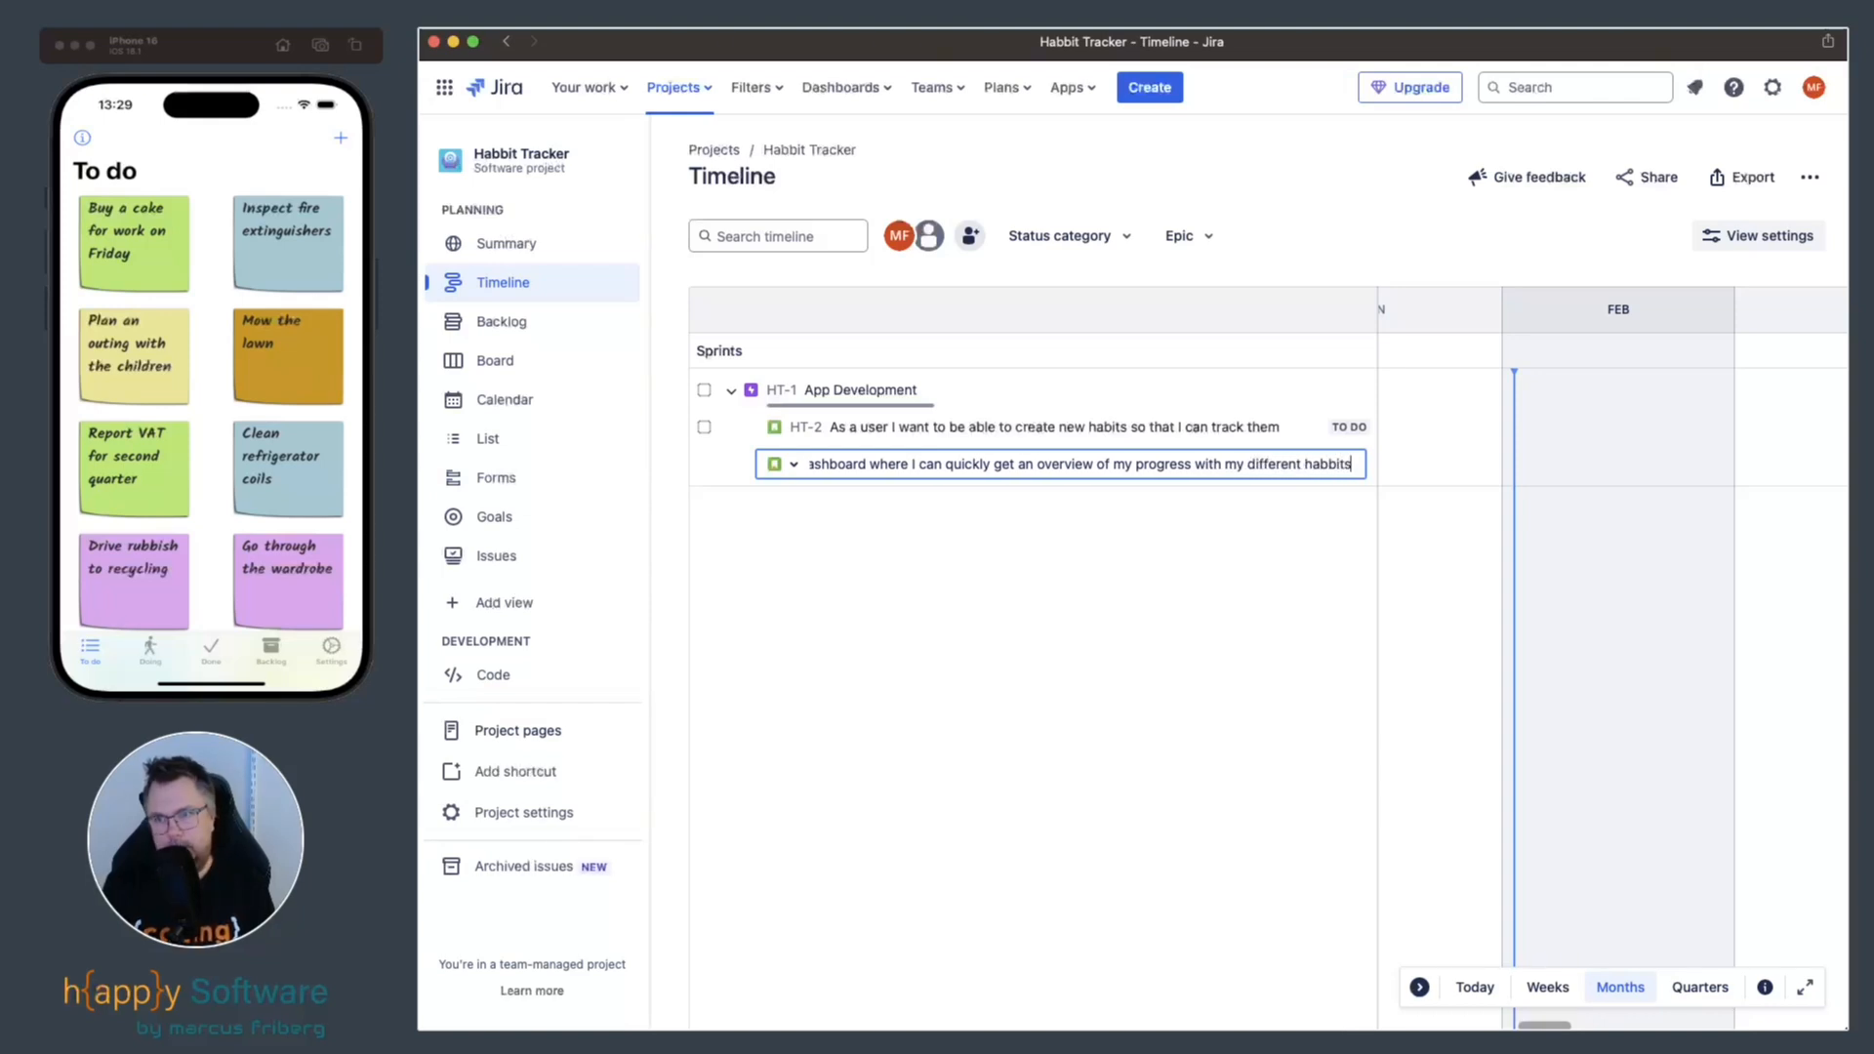
pyautogui.press('Return')
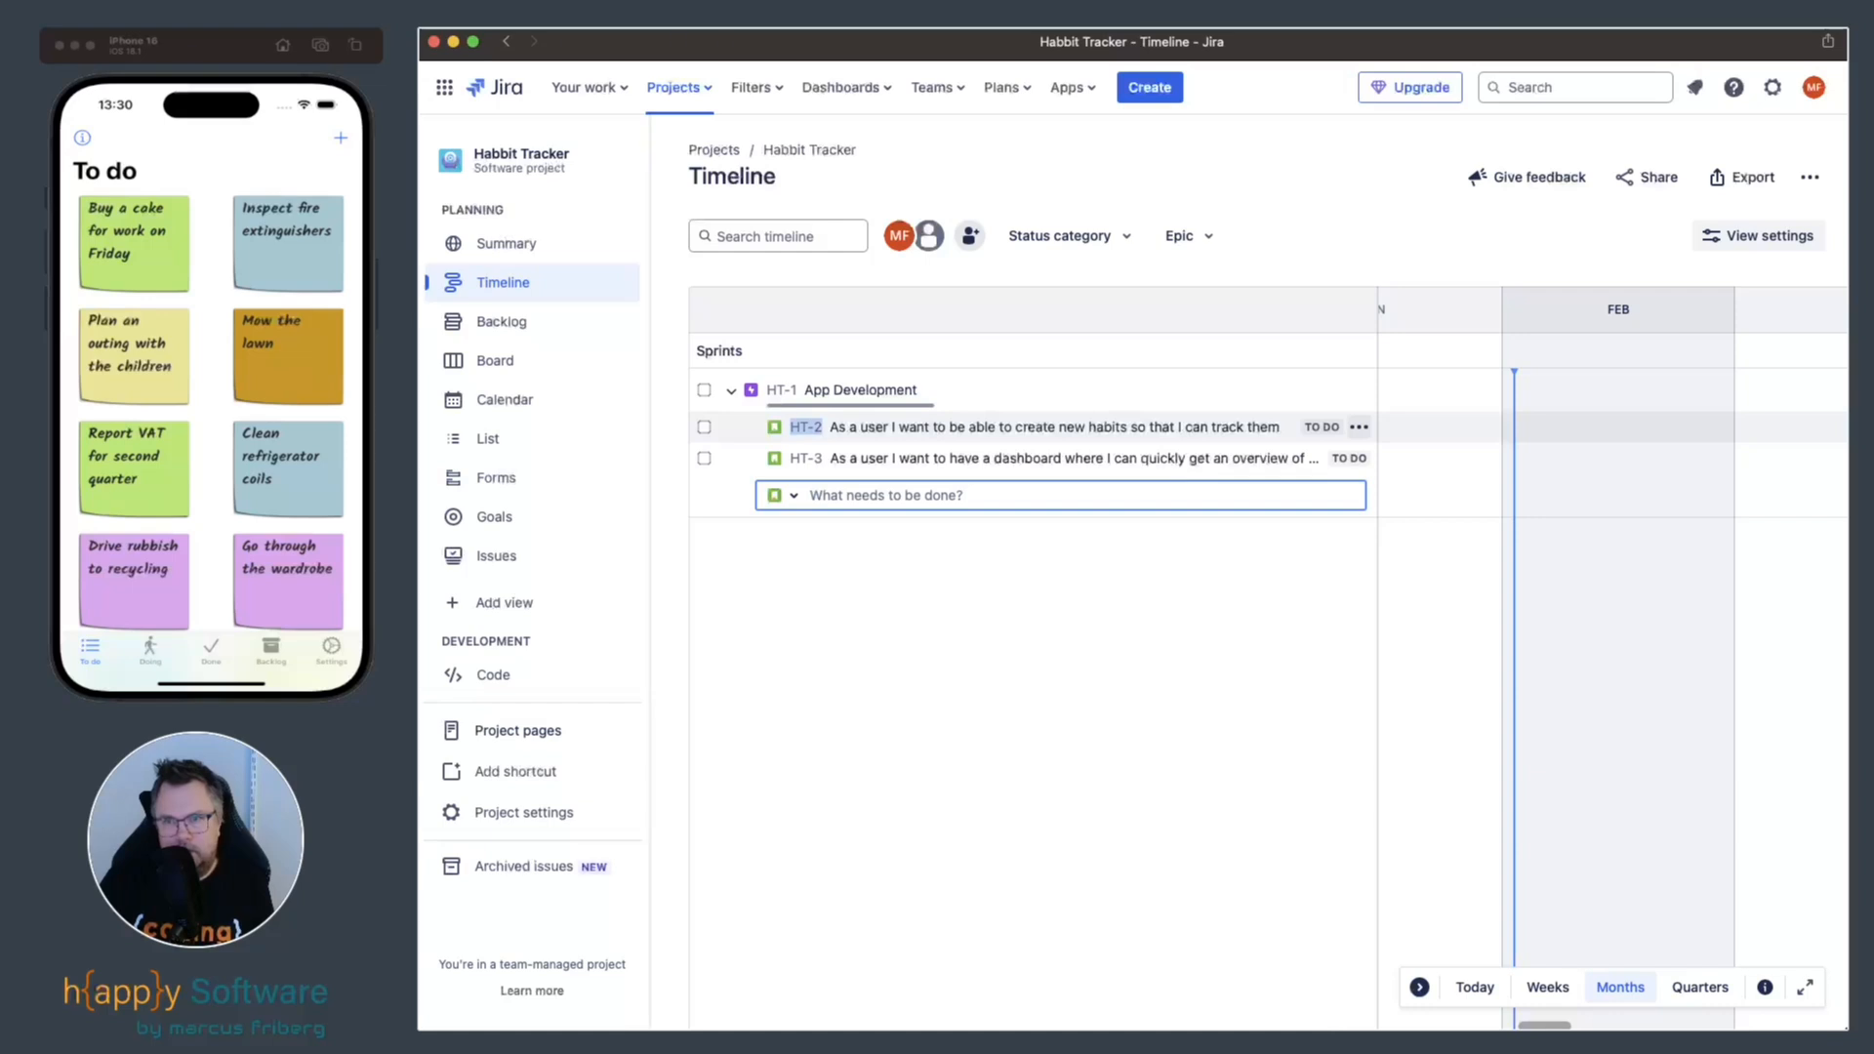
# Open the story about creating new habits and begin its description with the line "Requirement specification".
pyautogui.click(806, 427)
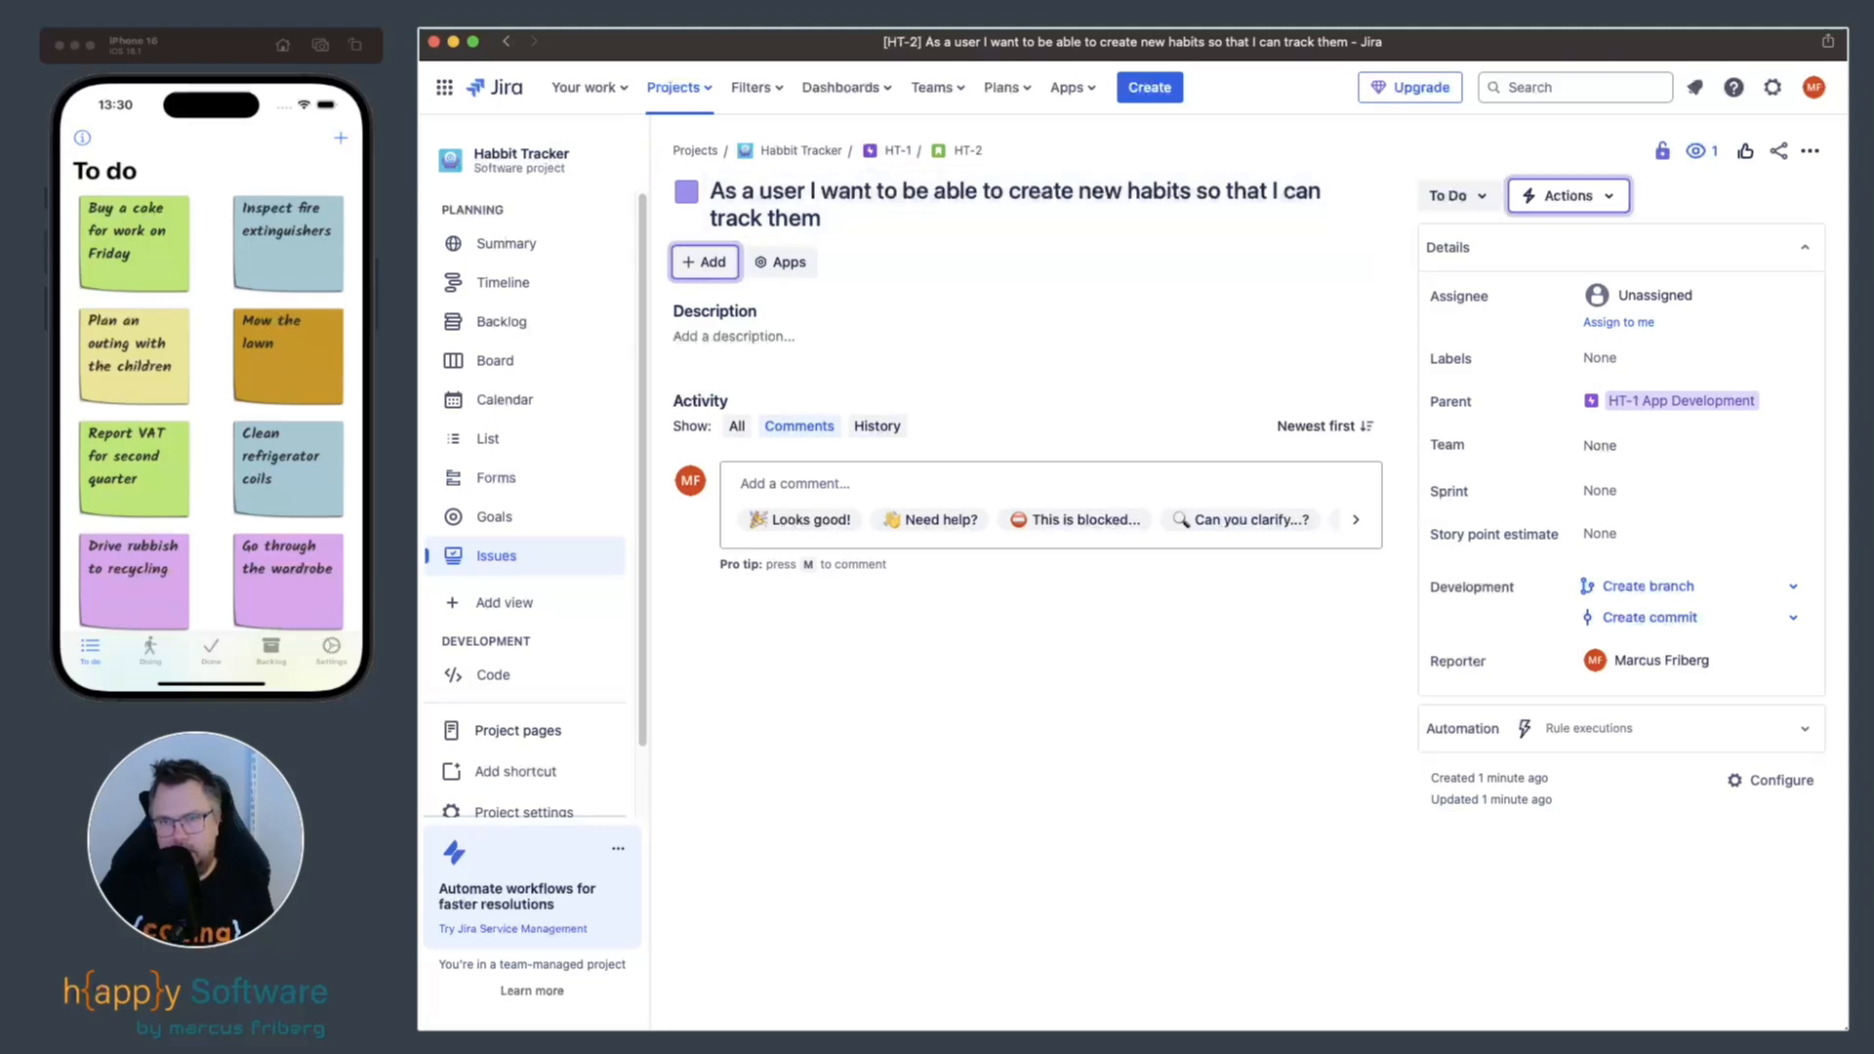
pyautogui.click(733, 337)
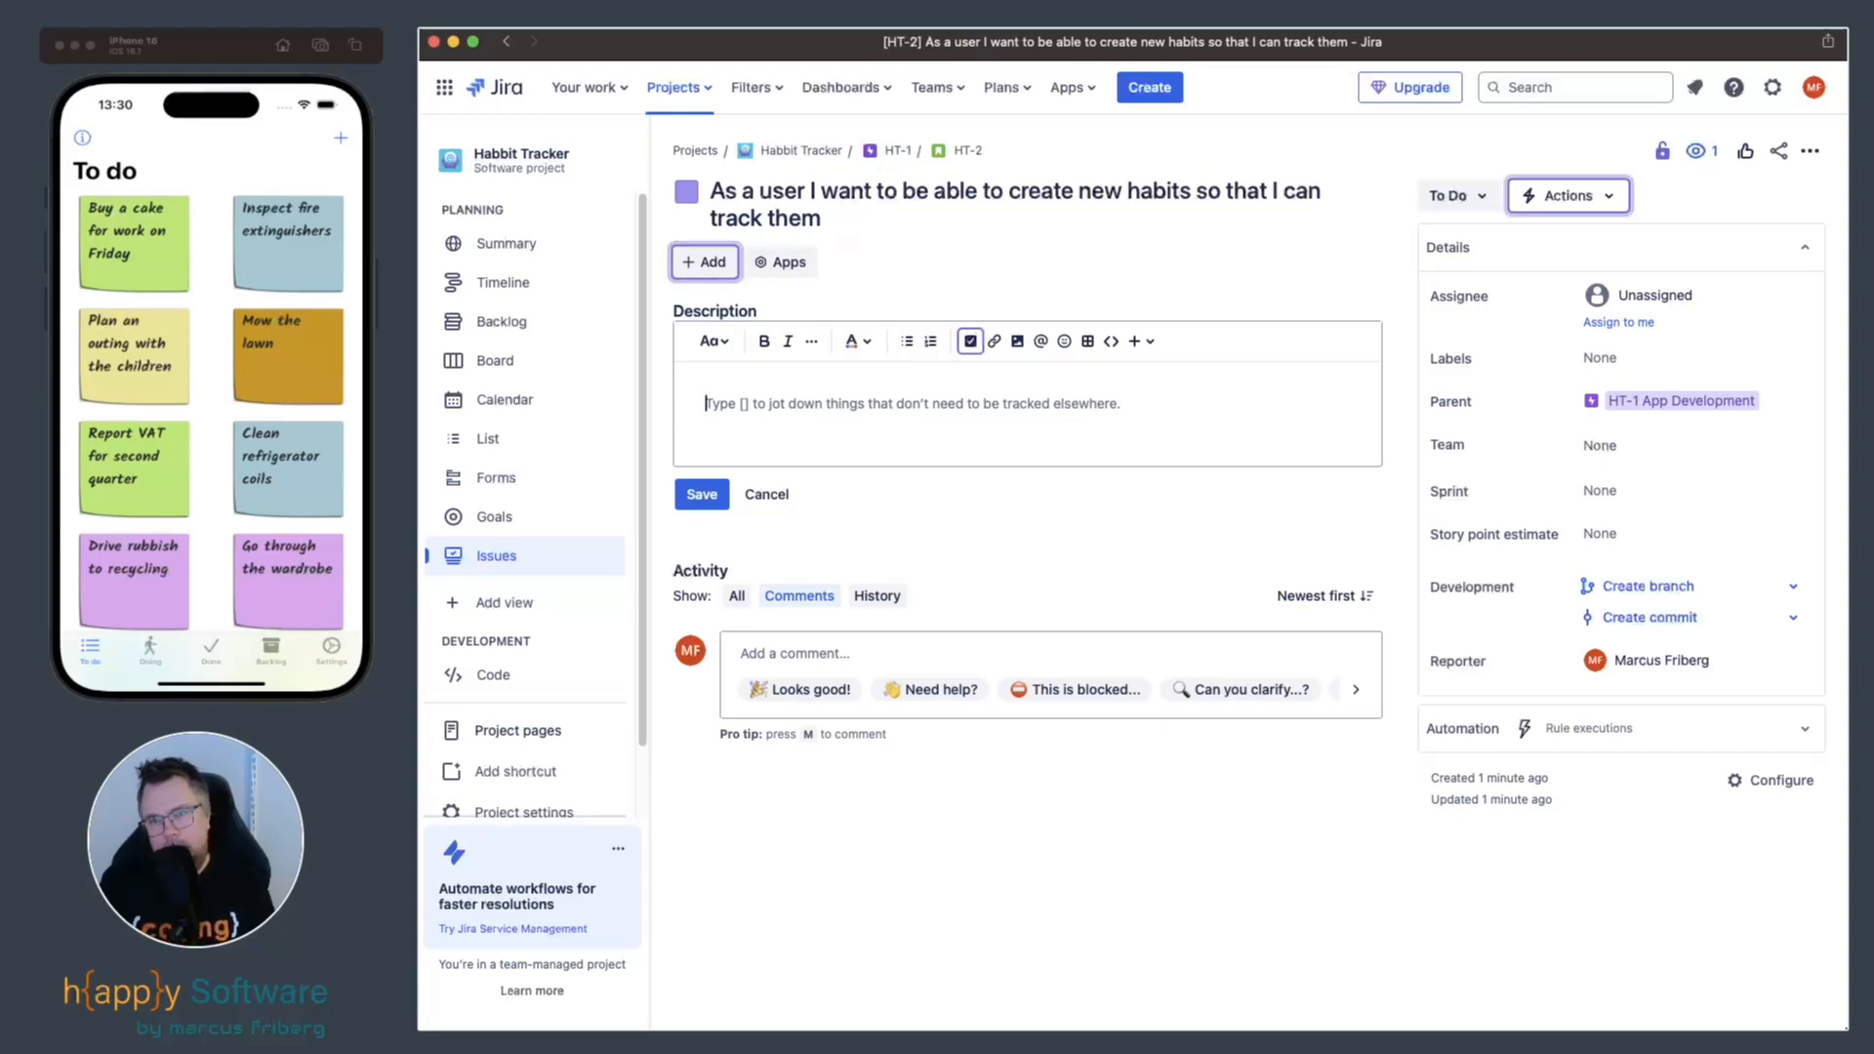
pyautogui.write('Requirema')
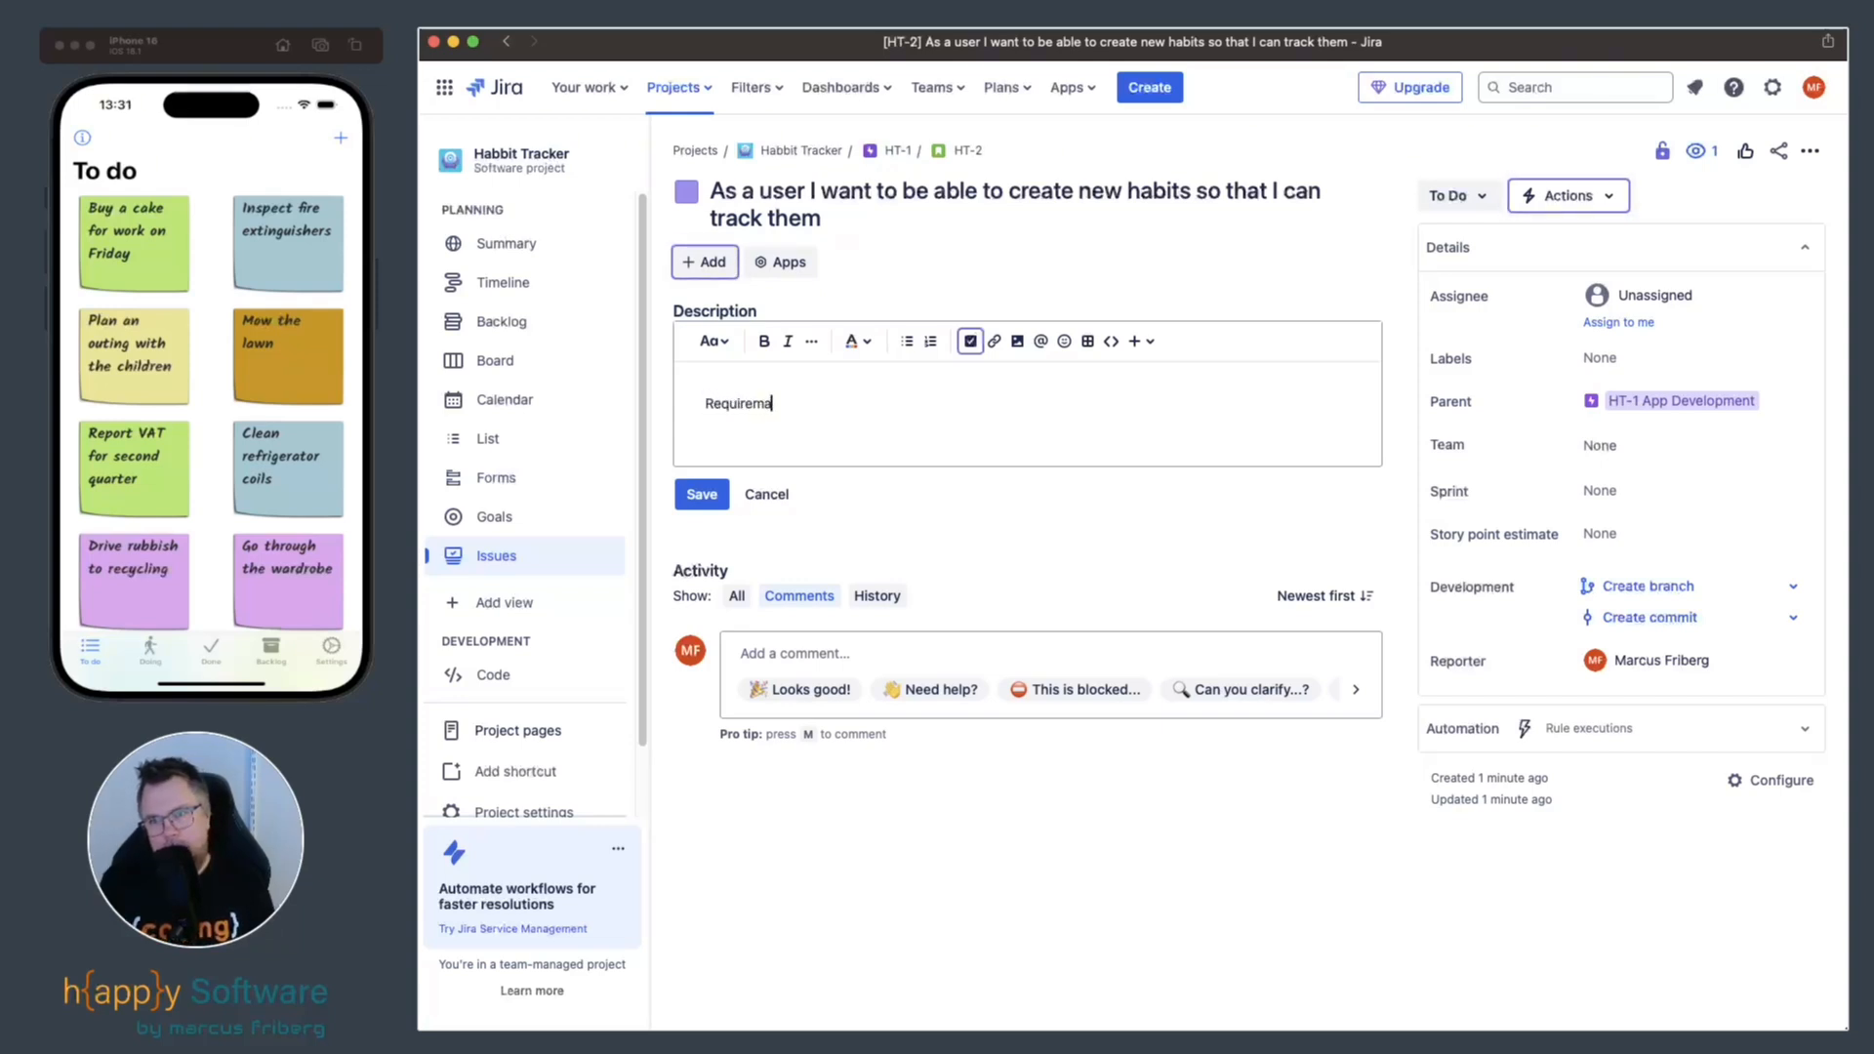
pyautogui.press('BackSpace')
pyautogui.write('ent spec')
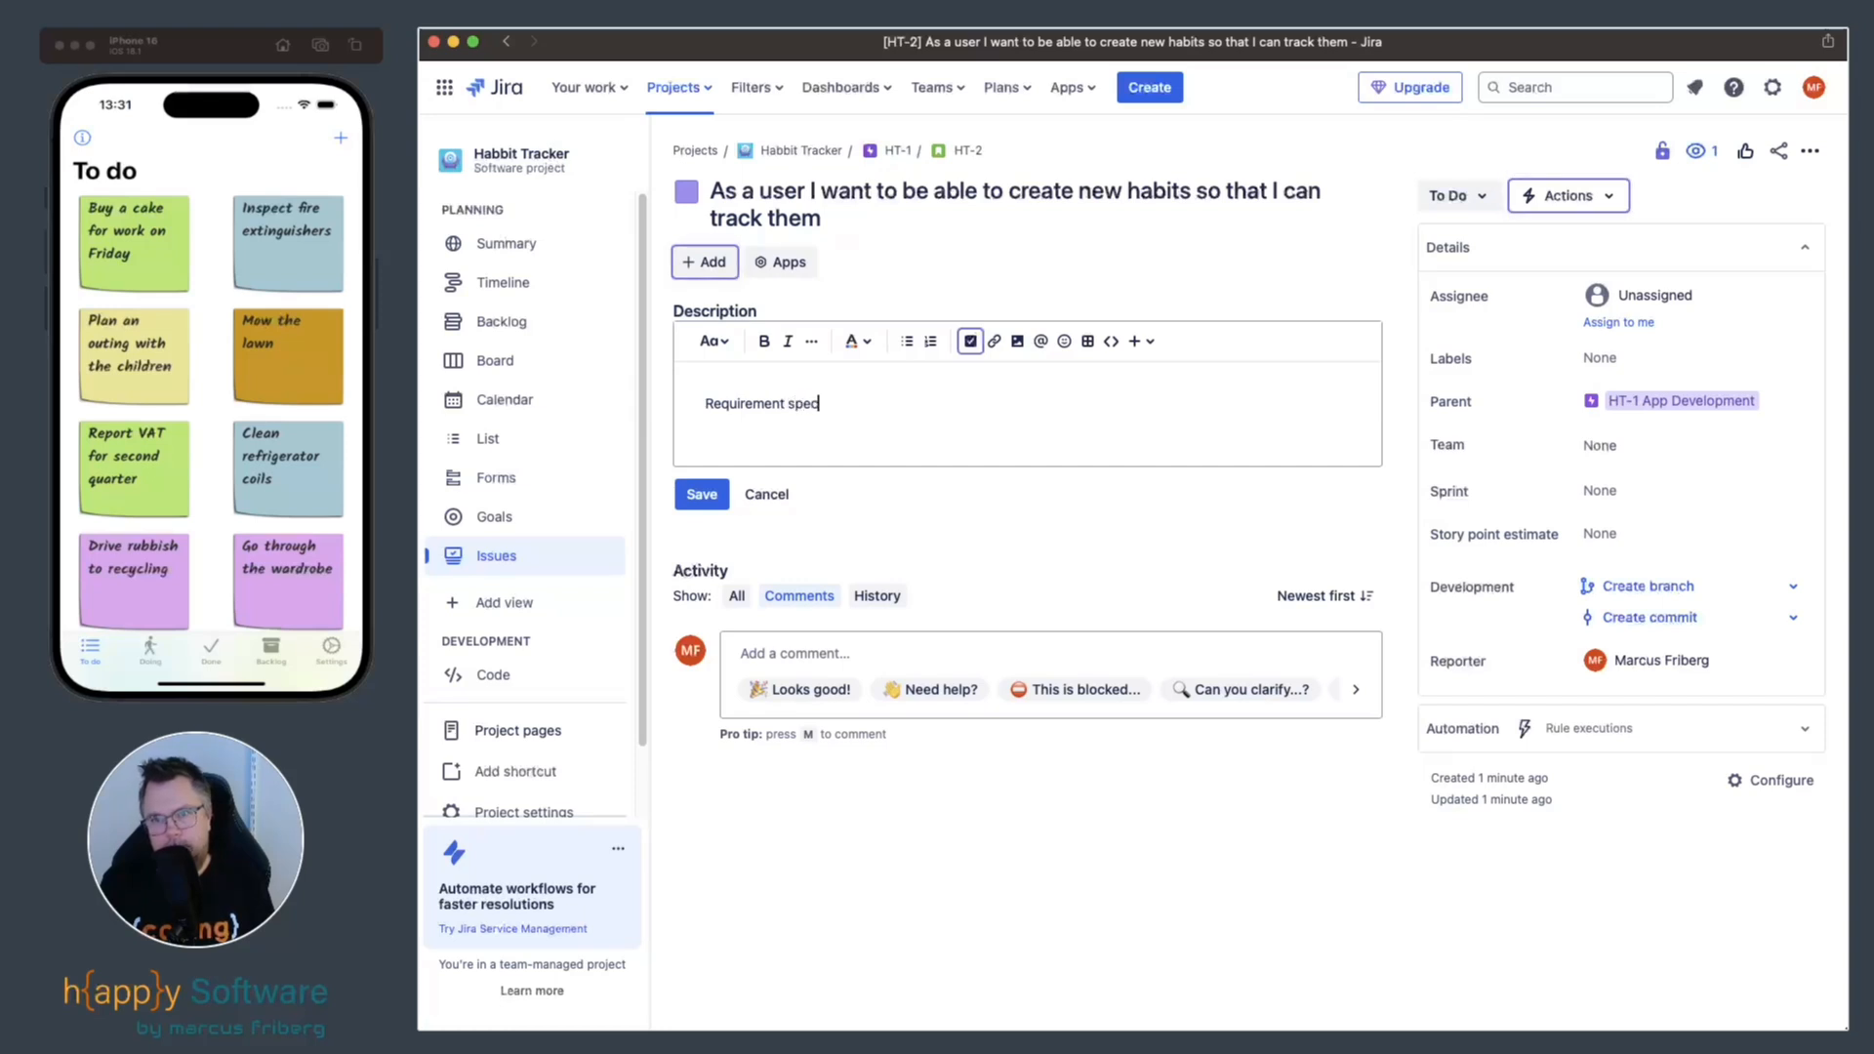
pyautogui.write('ificat')
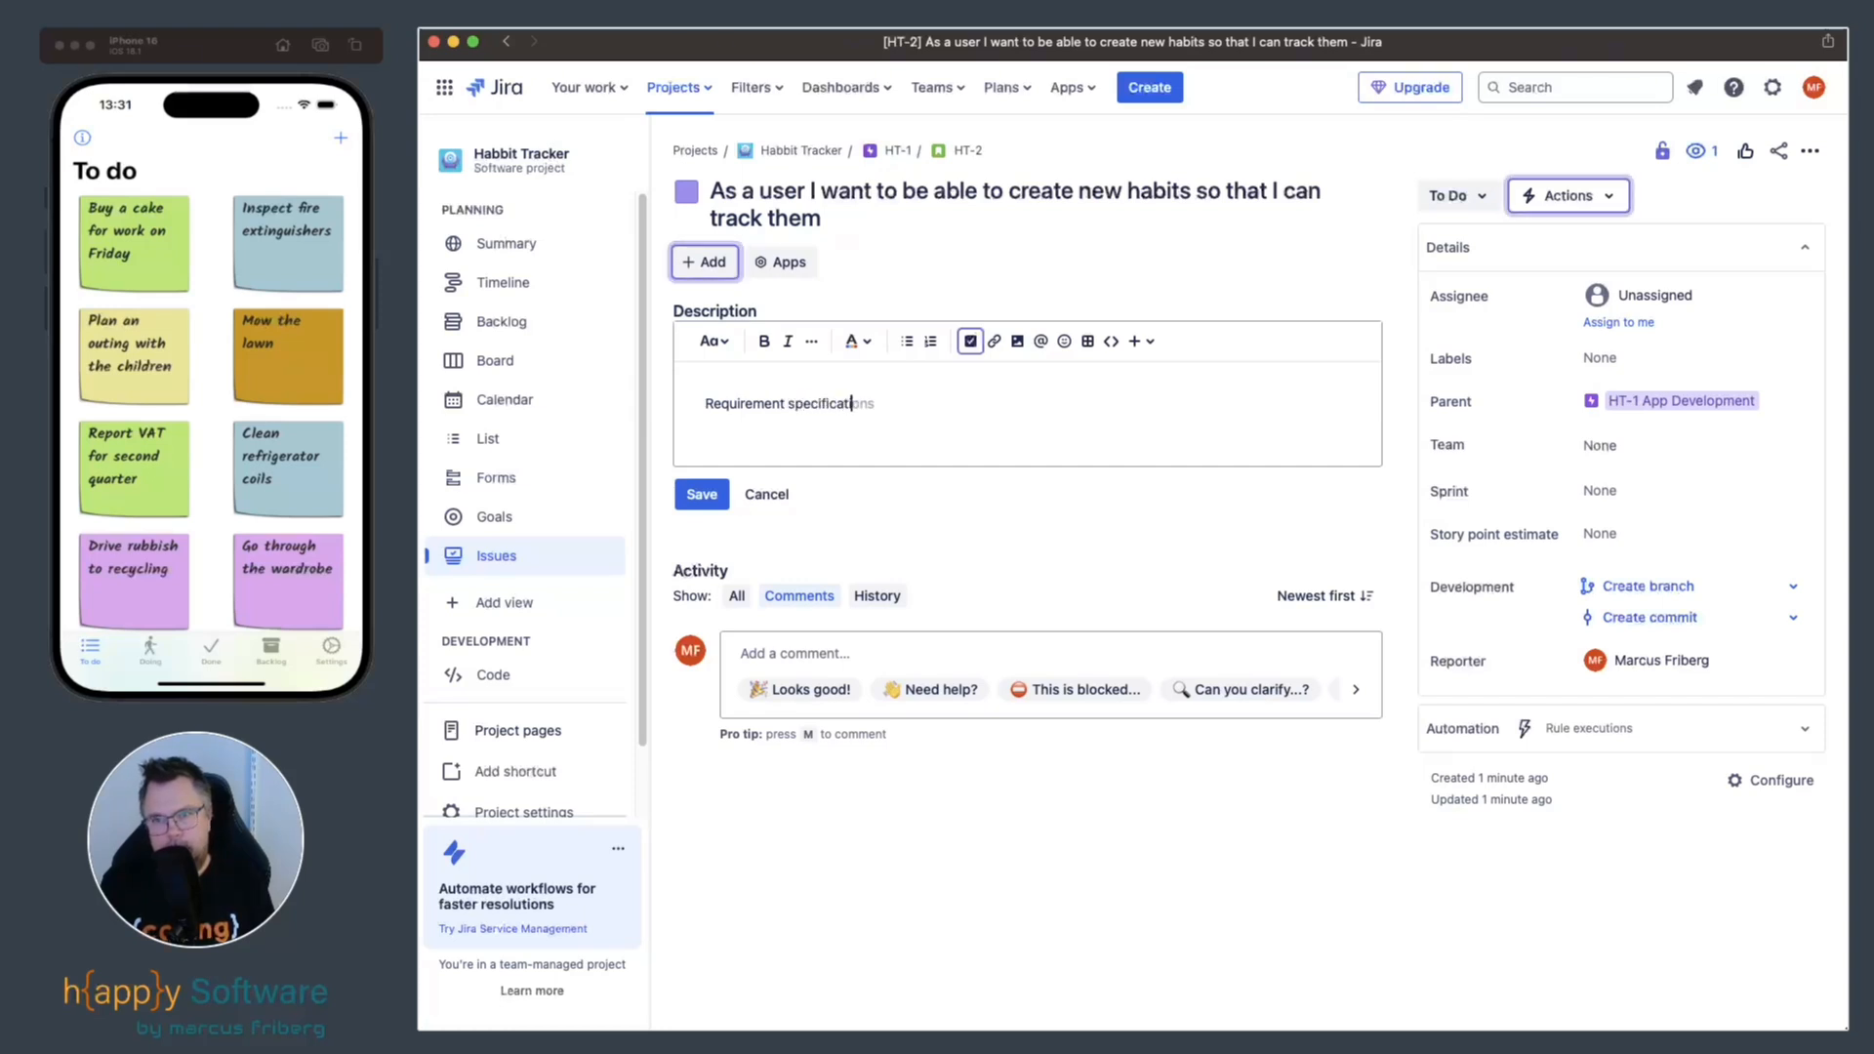
pyautogui.write('ions')
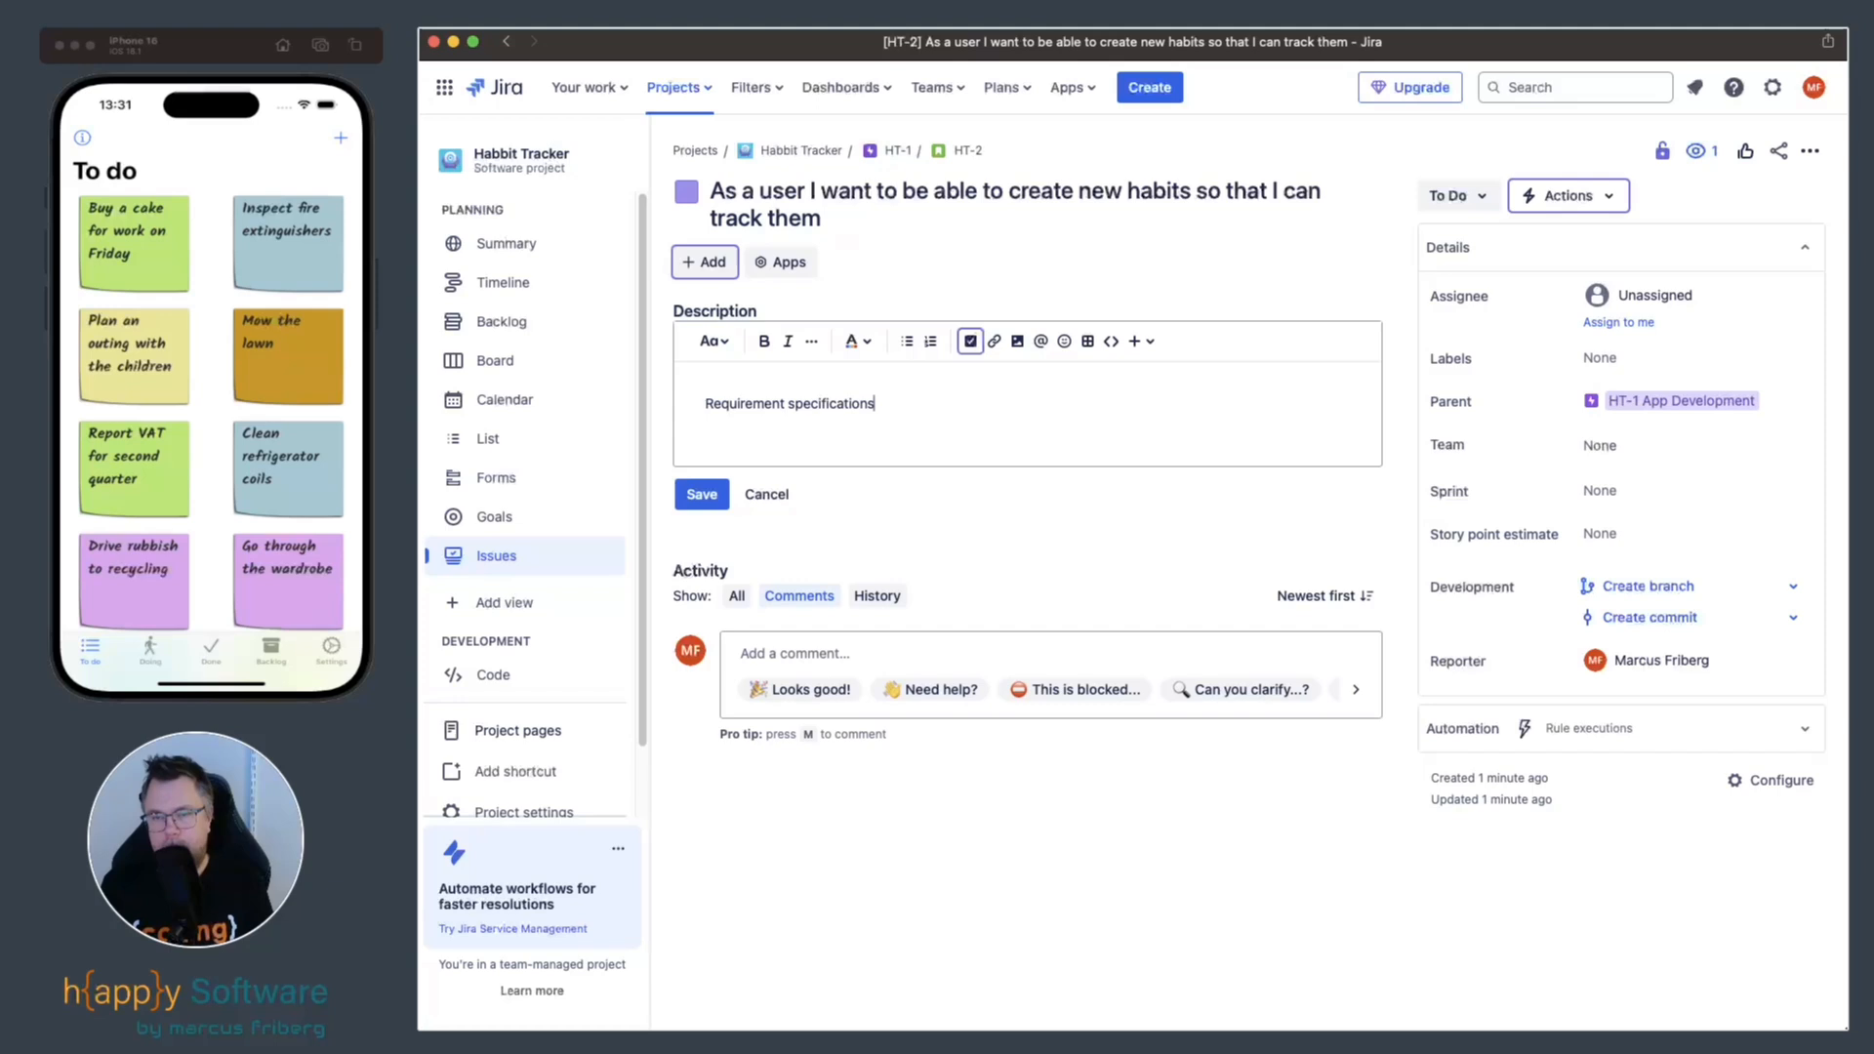
pyautogui.press('BackSpace')
pyautogui.press('Return')
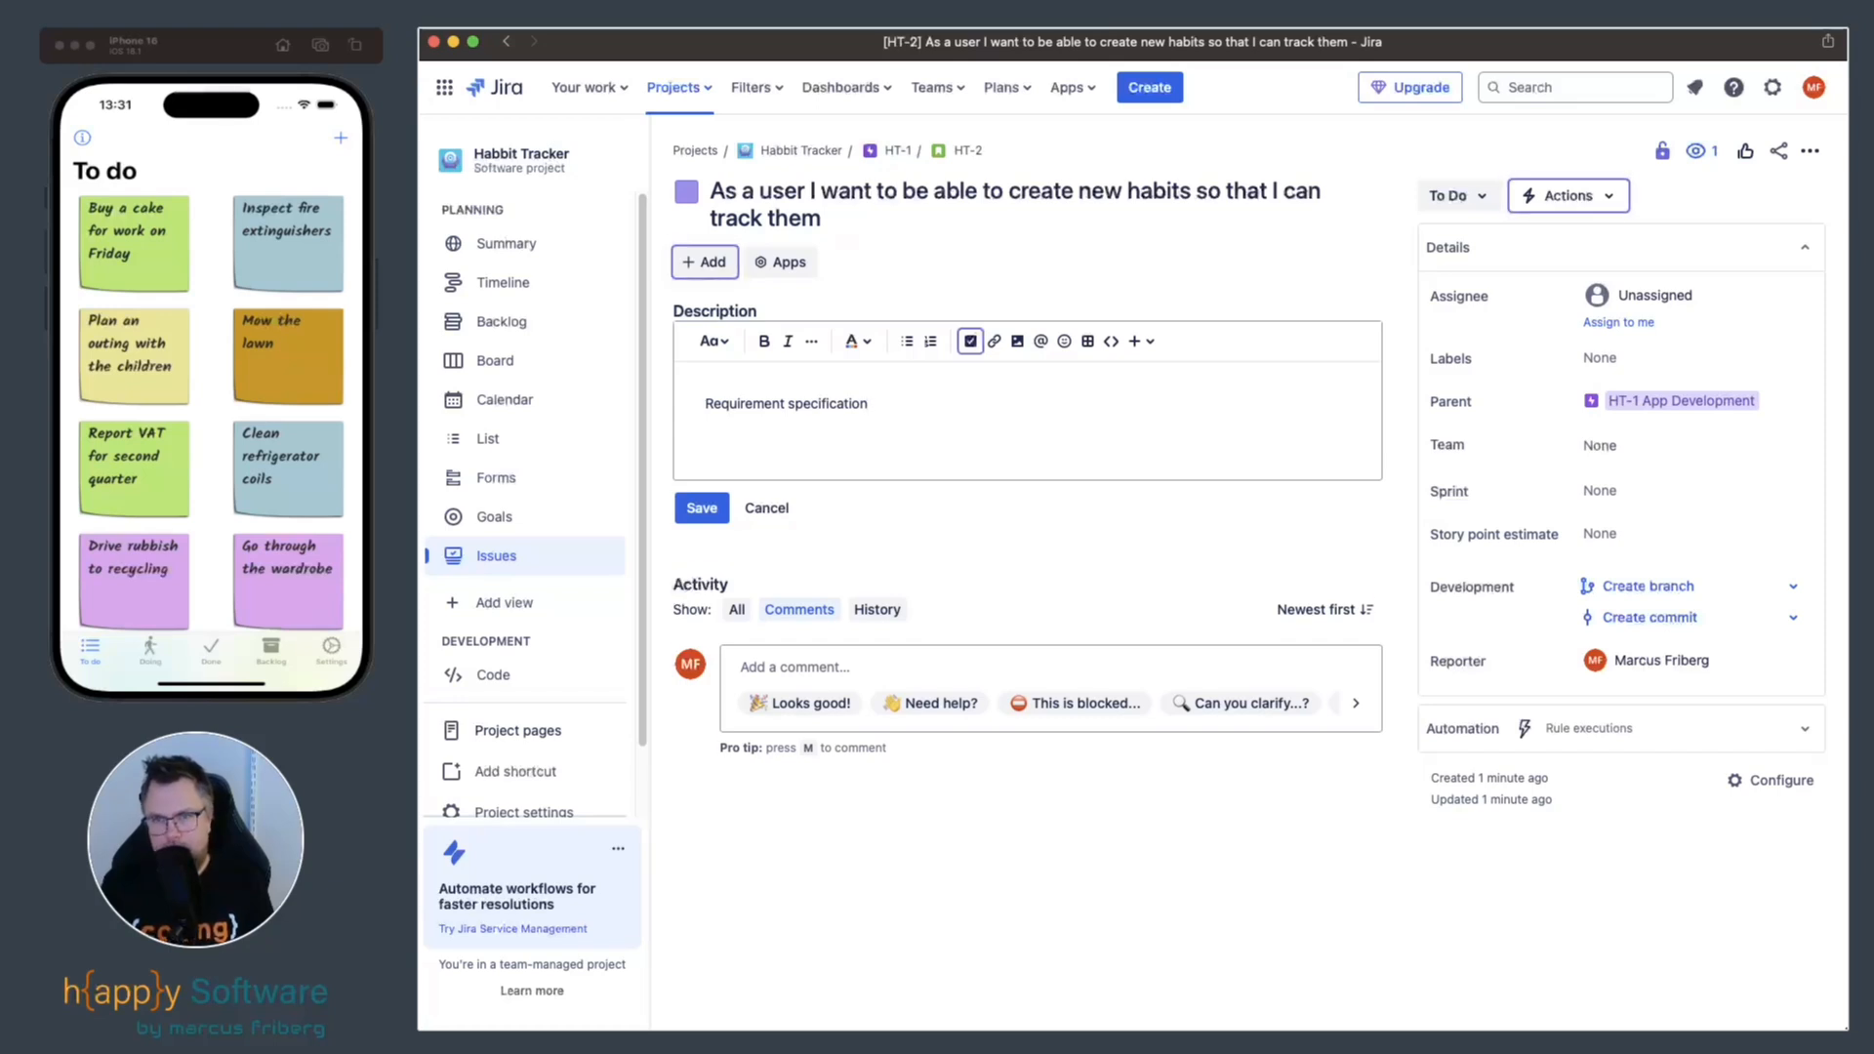
# Format the "Requirement specification" line in the story's description as a heading.
pyautogui.press('super+a')
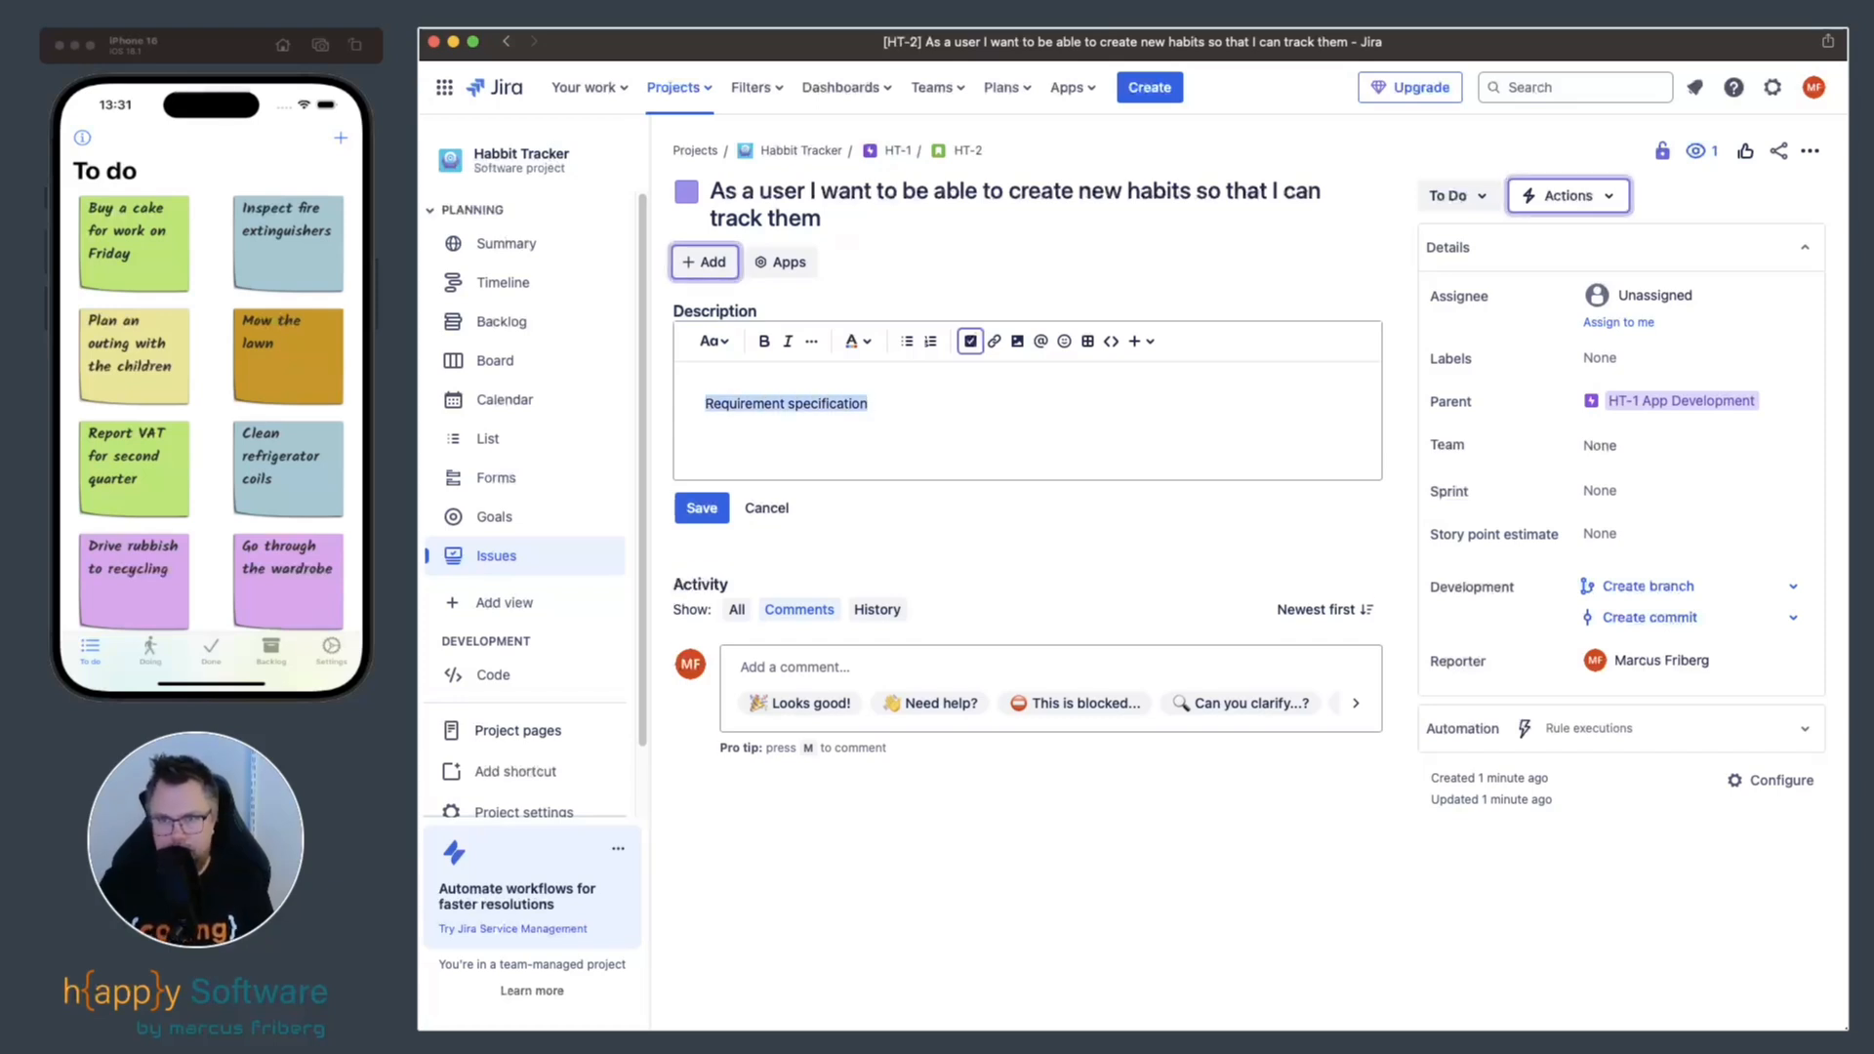
pyautogui.click(713, 341)
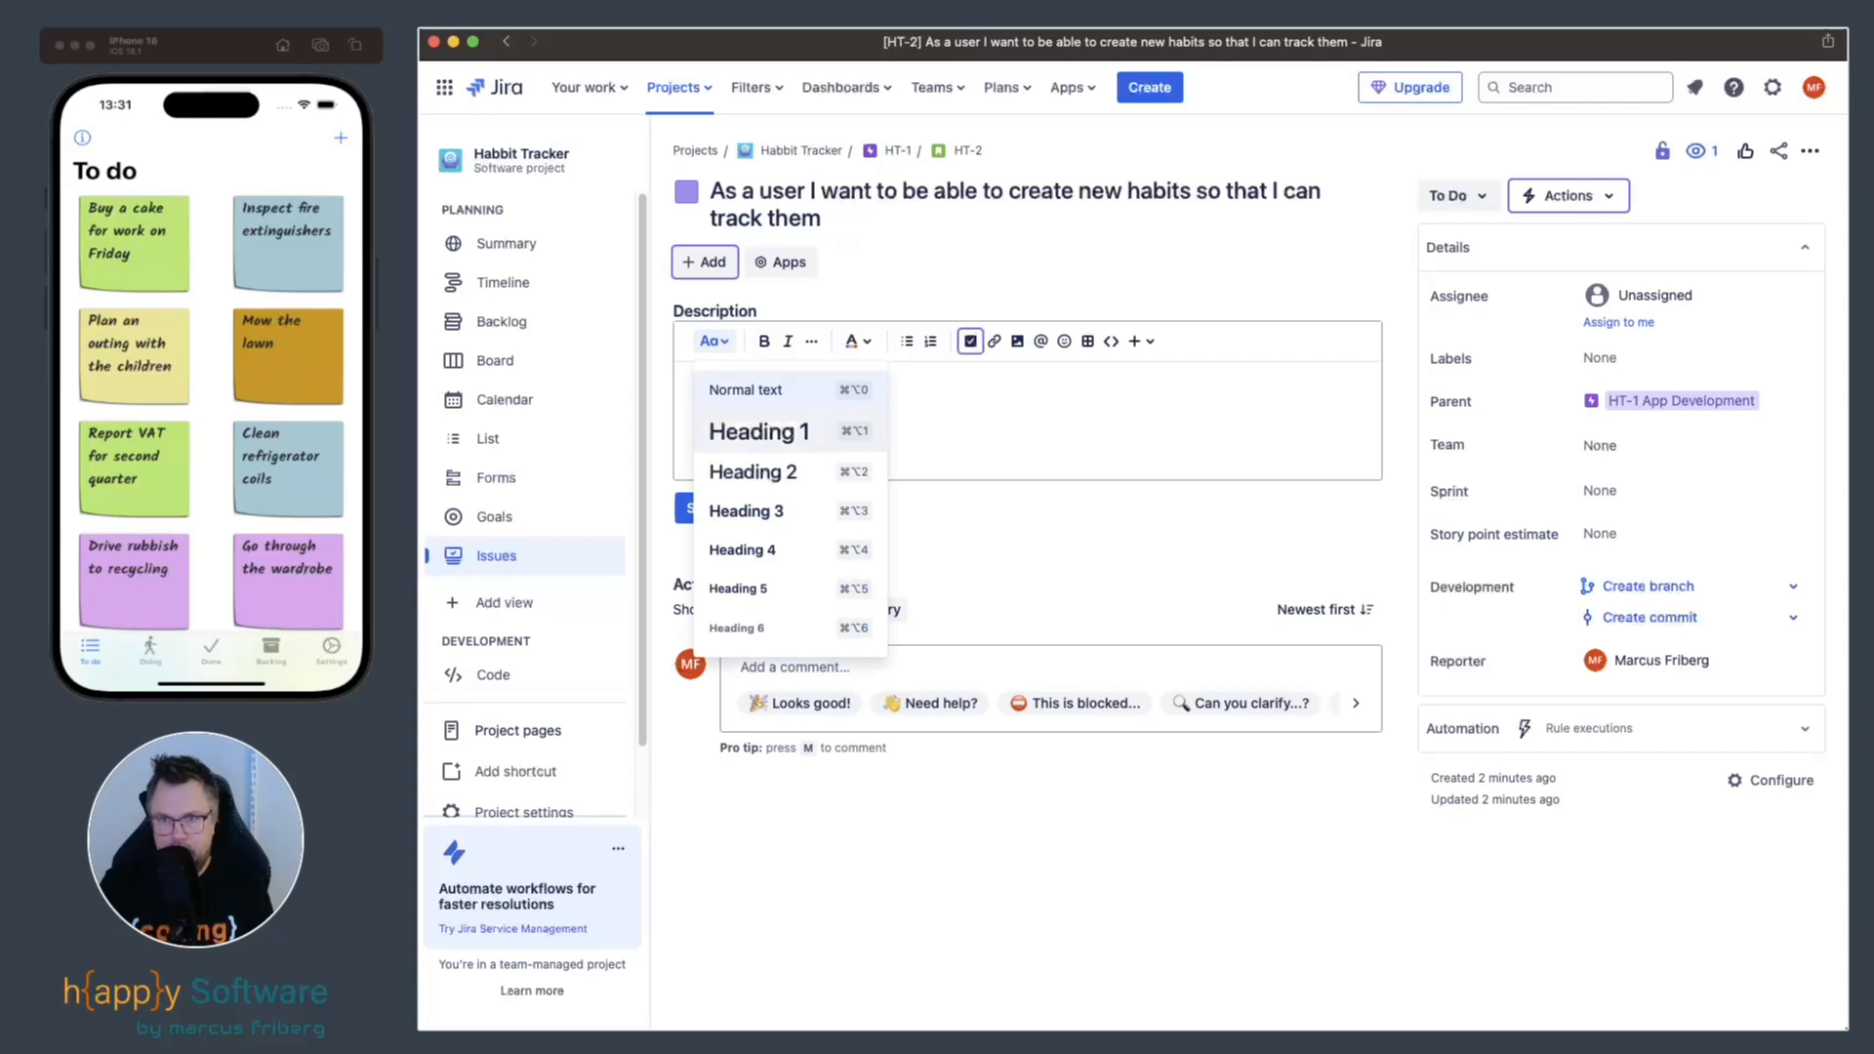
pyautogui.press('Down')
pyautogui.press('Return')
pyautogui.press('Right')
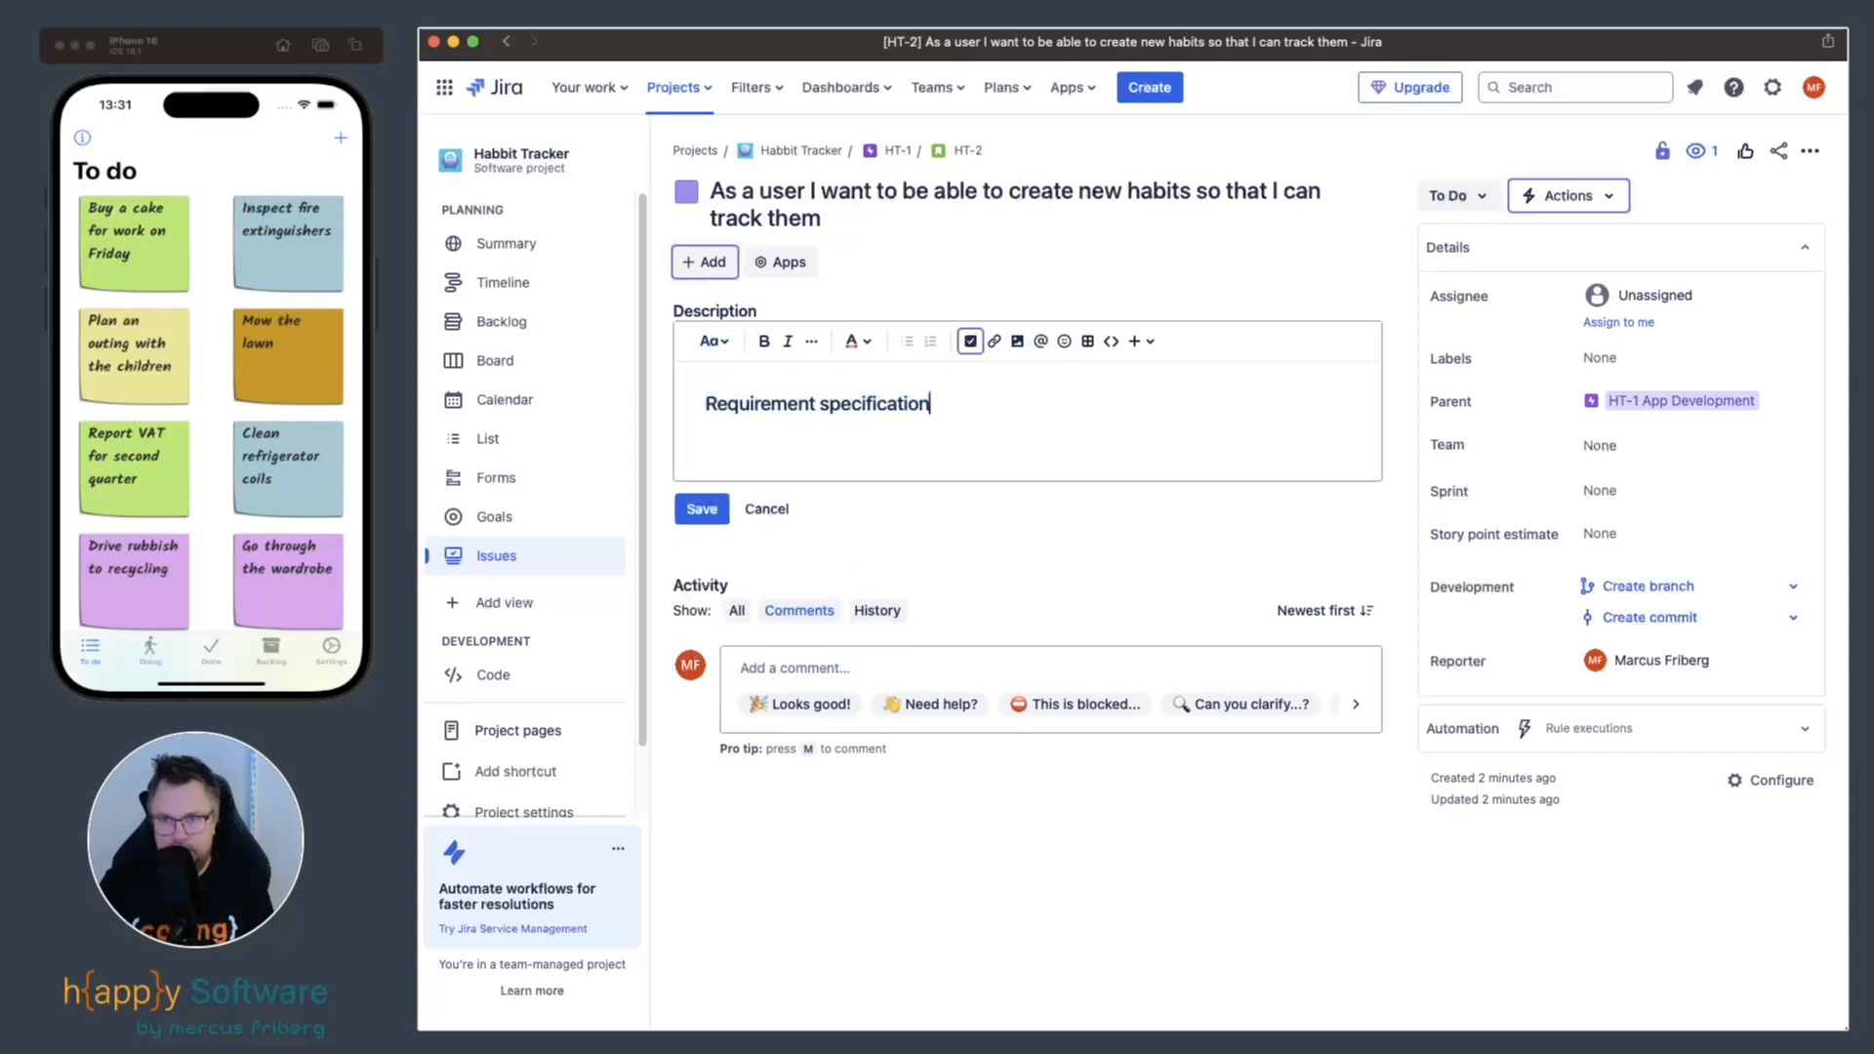
# Add the line "describe the problem in more detail." under the "Requirement specification" heading in the story's description.
pyautogui.press('Return')
pyautogui.write('de')
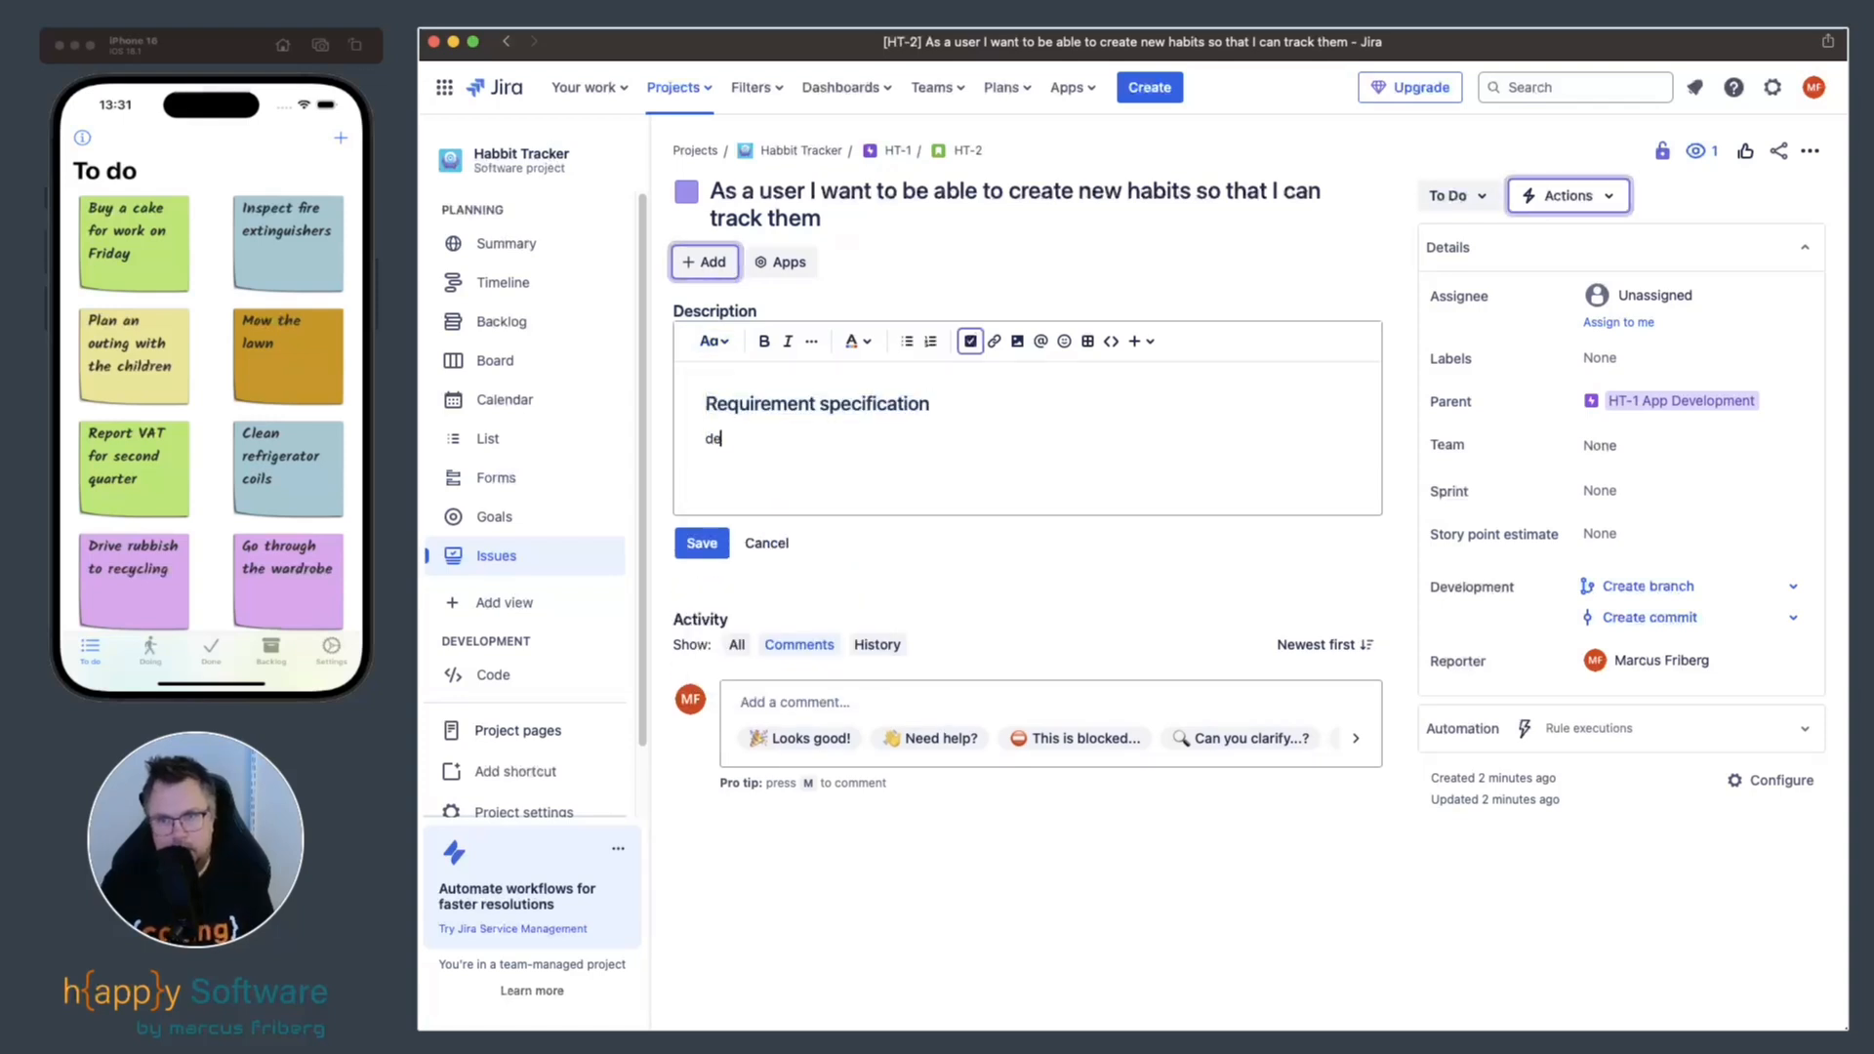
pyautogui.write('scribe the pro')
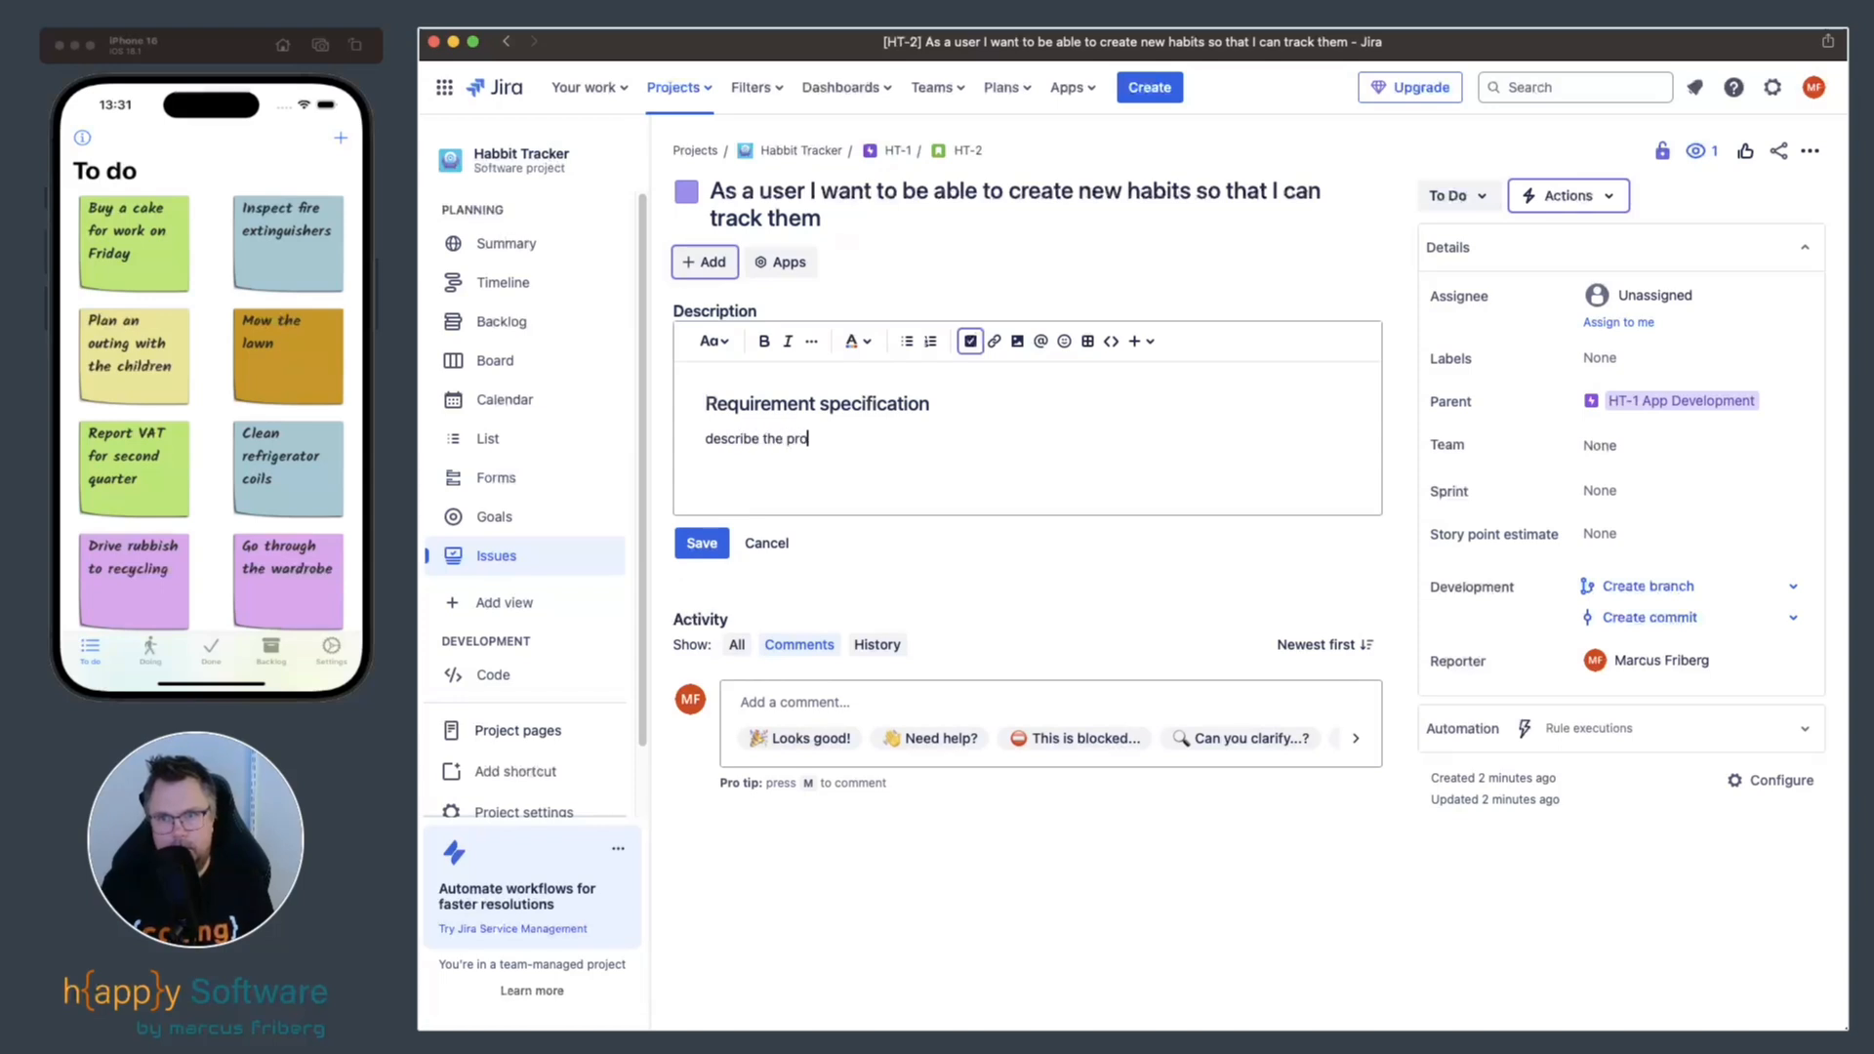
pyautogui.write('blem in more detail.')
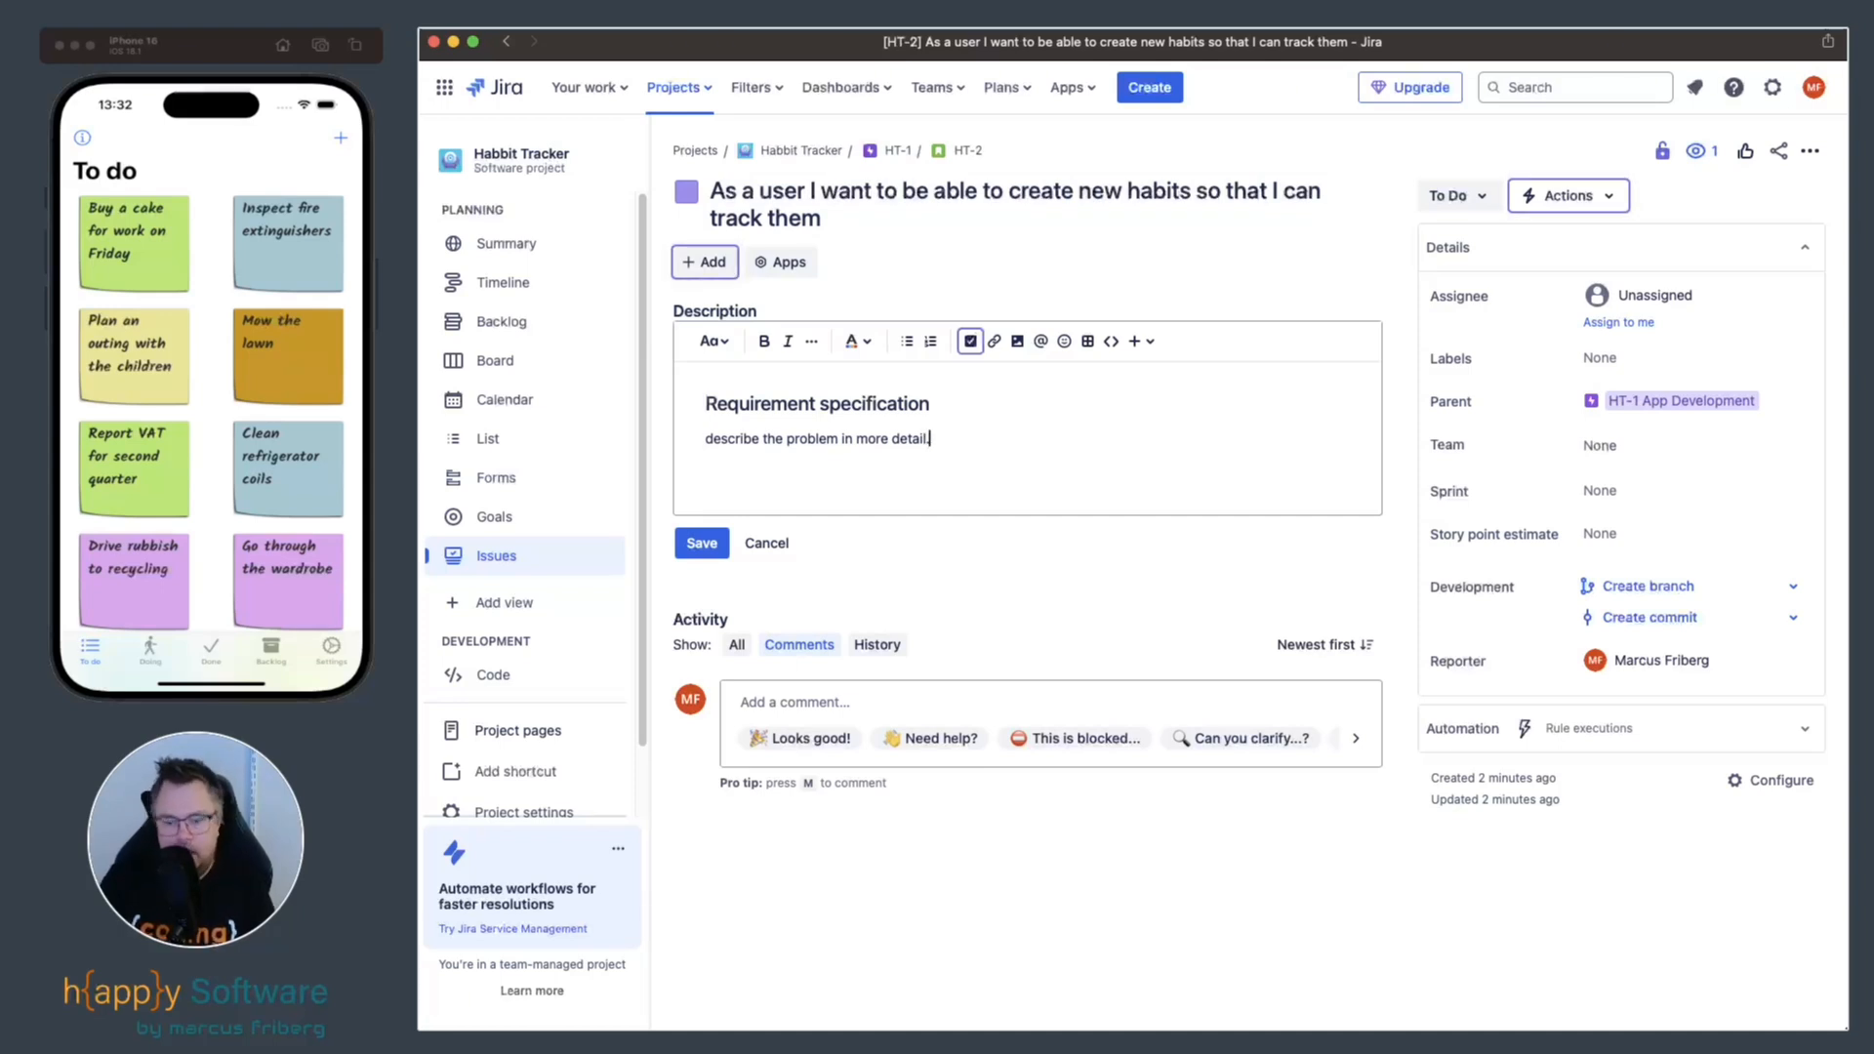
# Add an "Acceptance Criteria" line below the problem description text, with a new line after it.
pyautogui.press('Return')
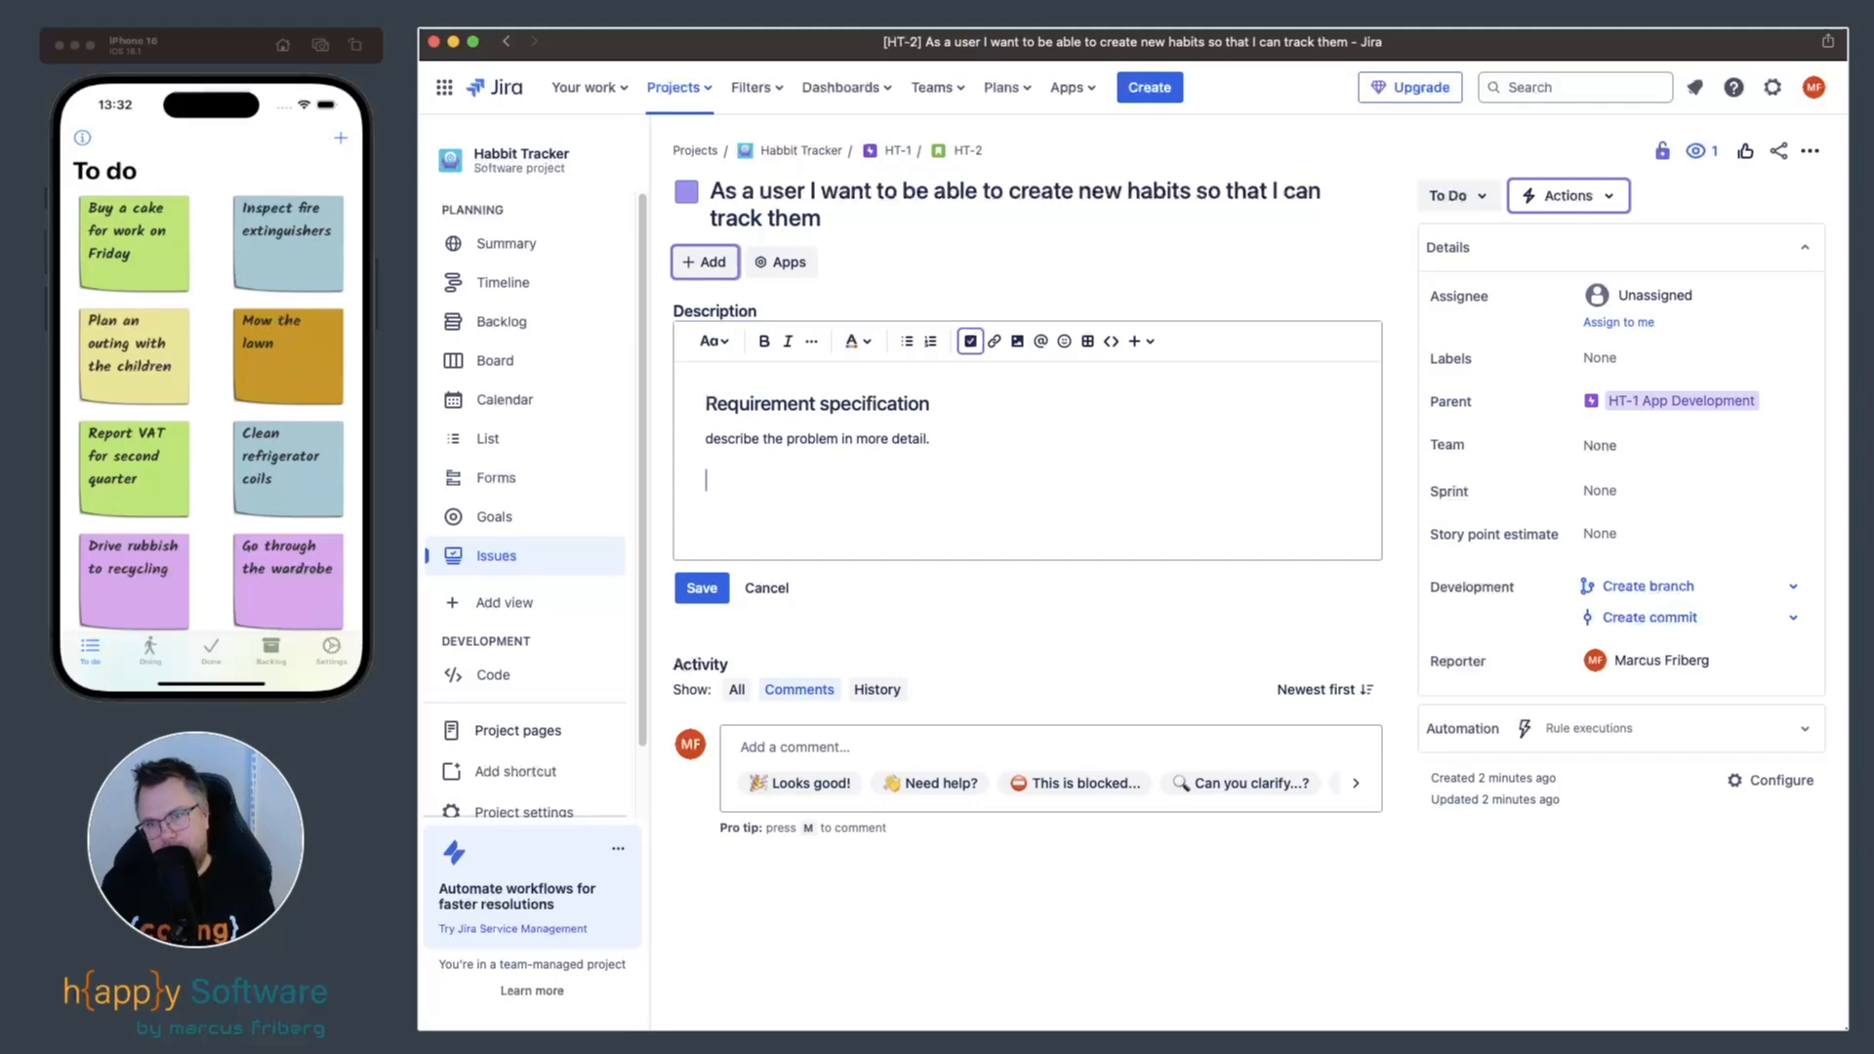
pyautogui.write('Acc')
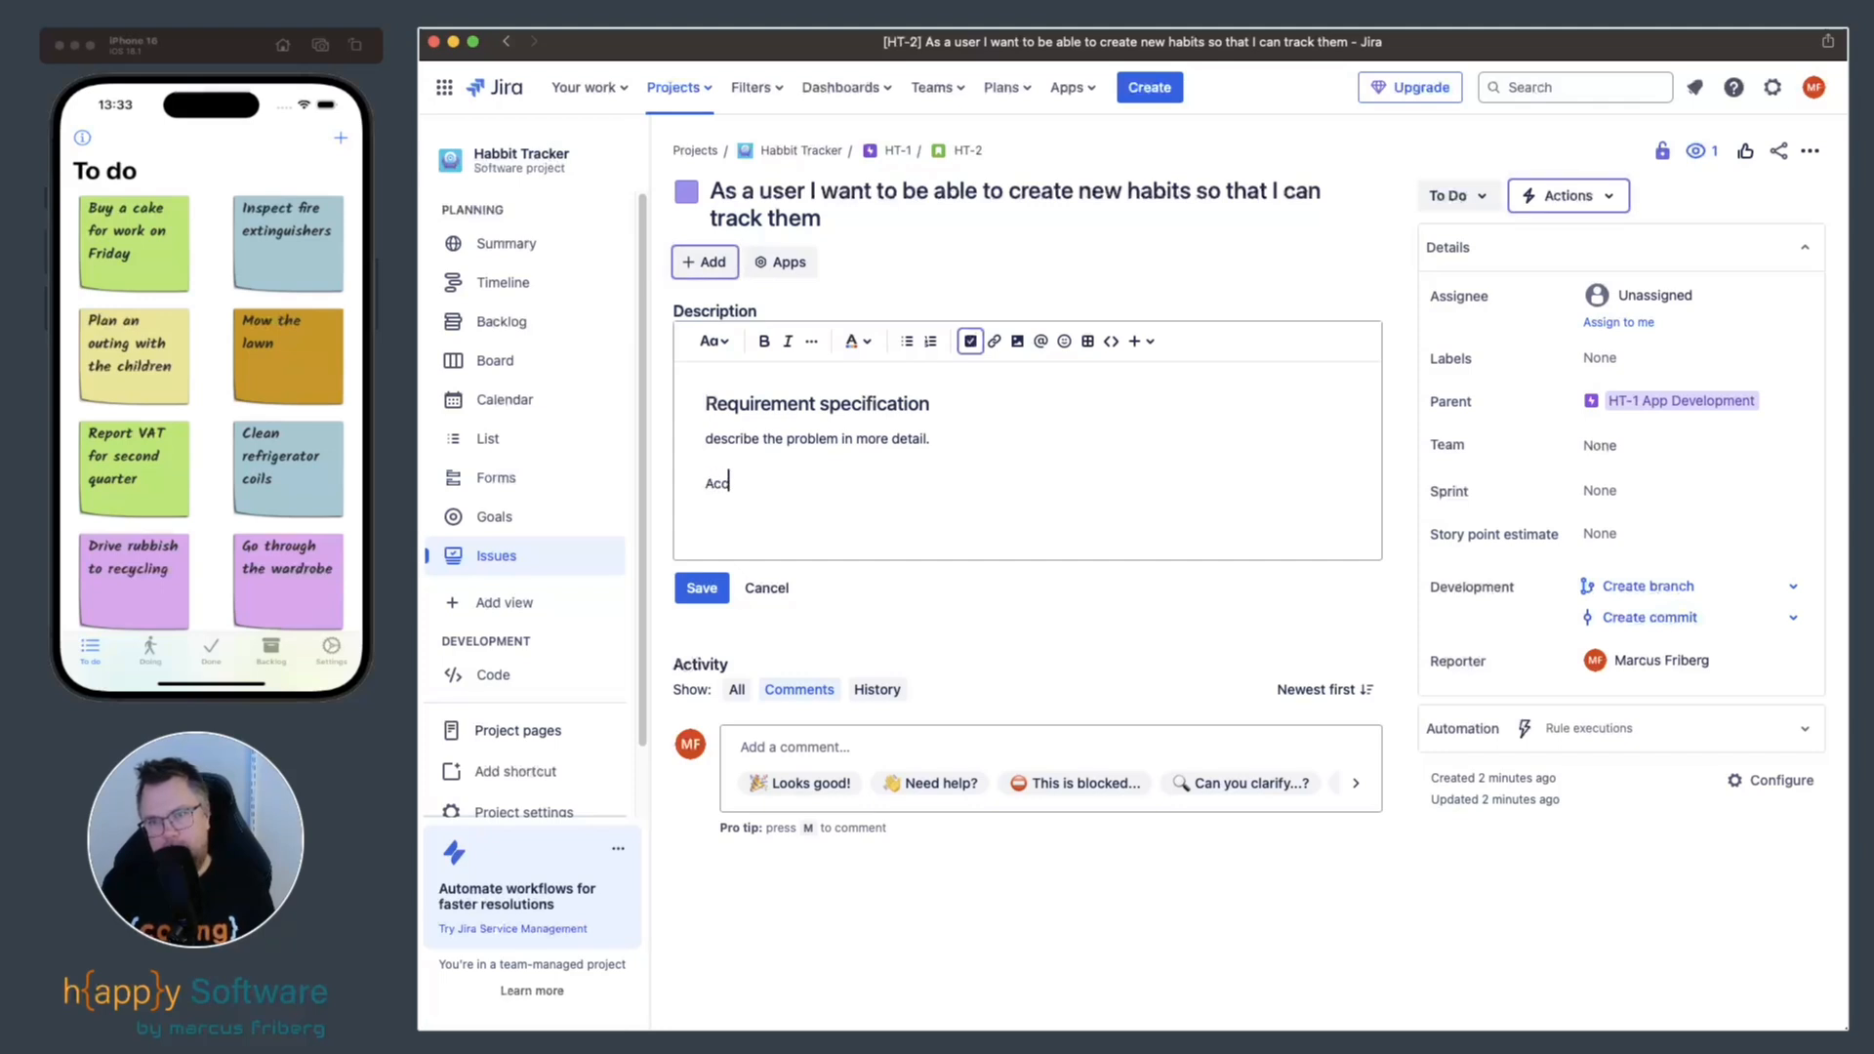
pyautogui.write('eptance ')
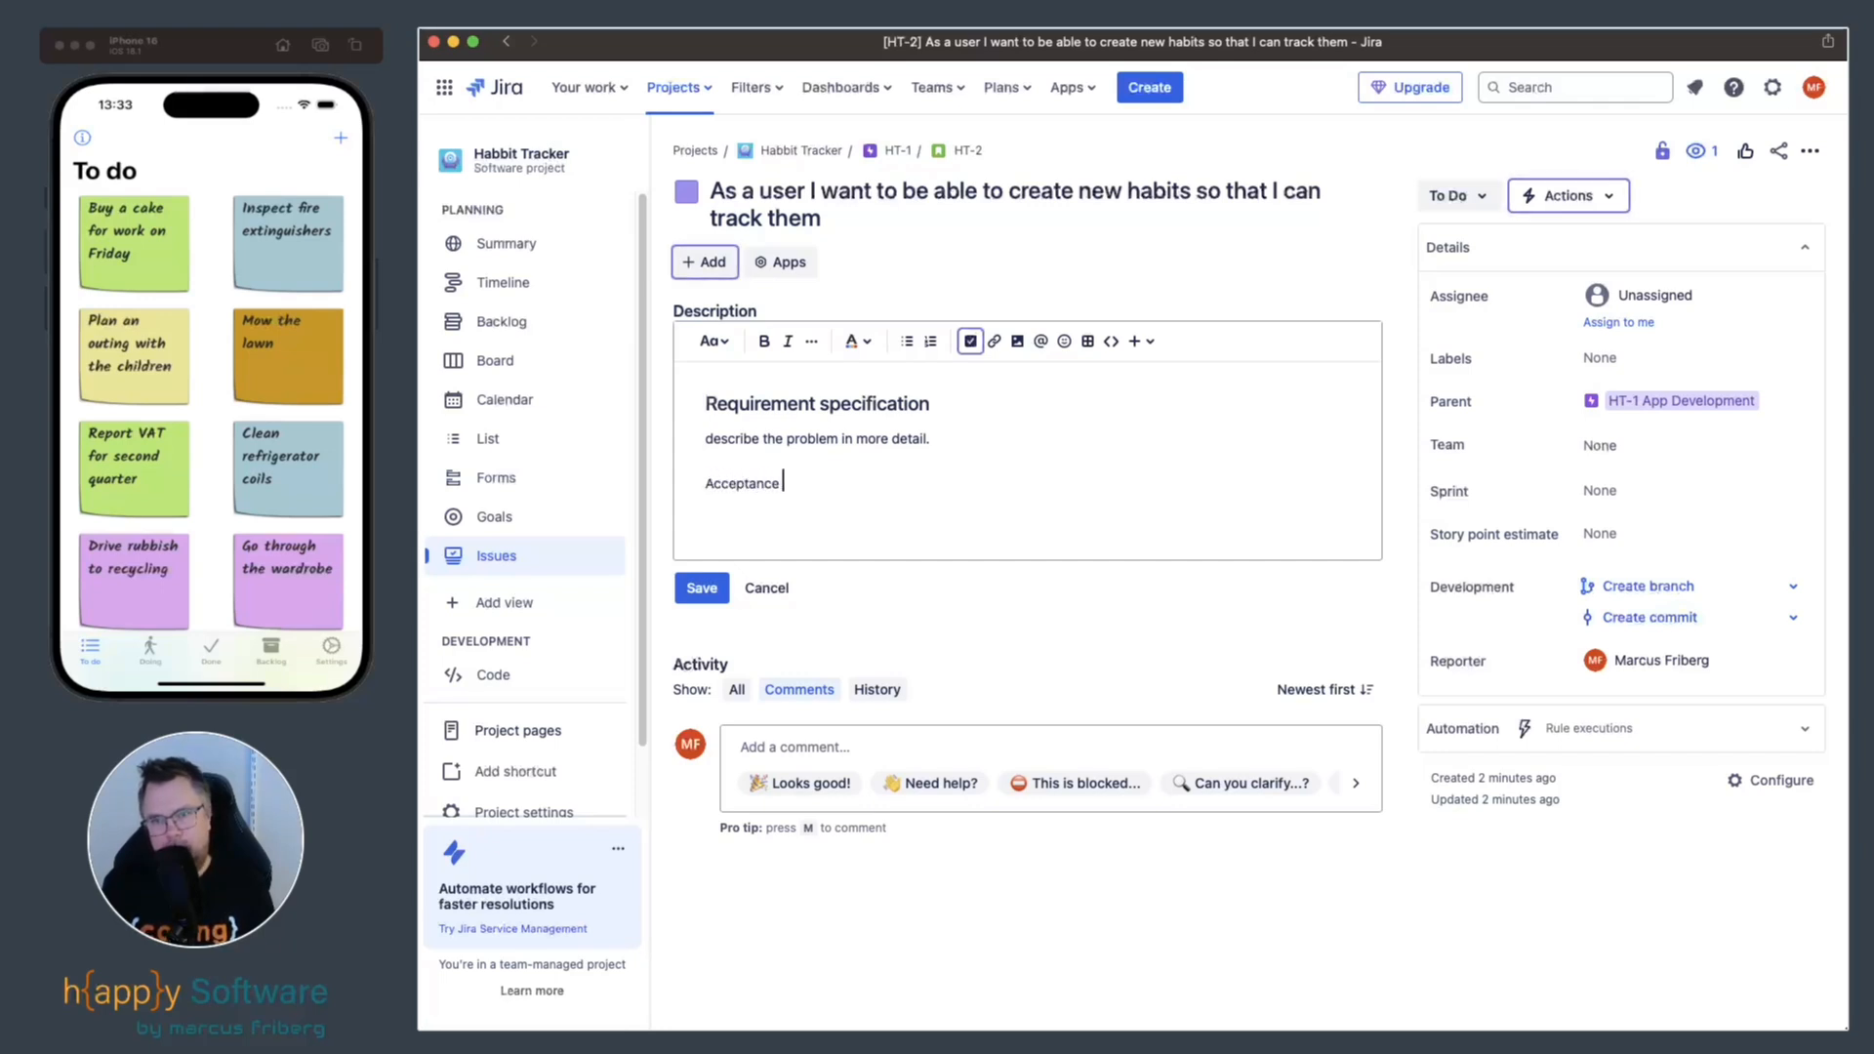
pyautogui.write('Criteria')
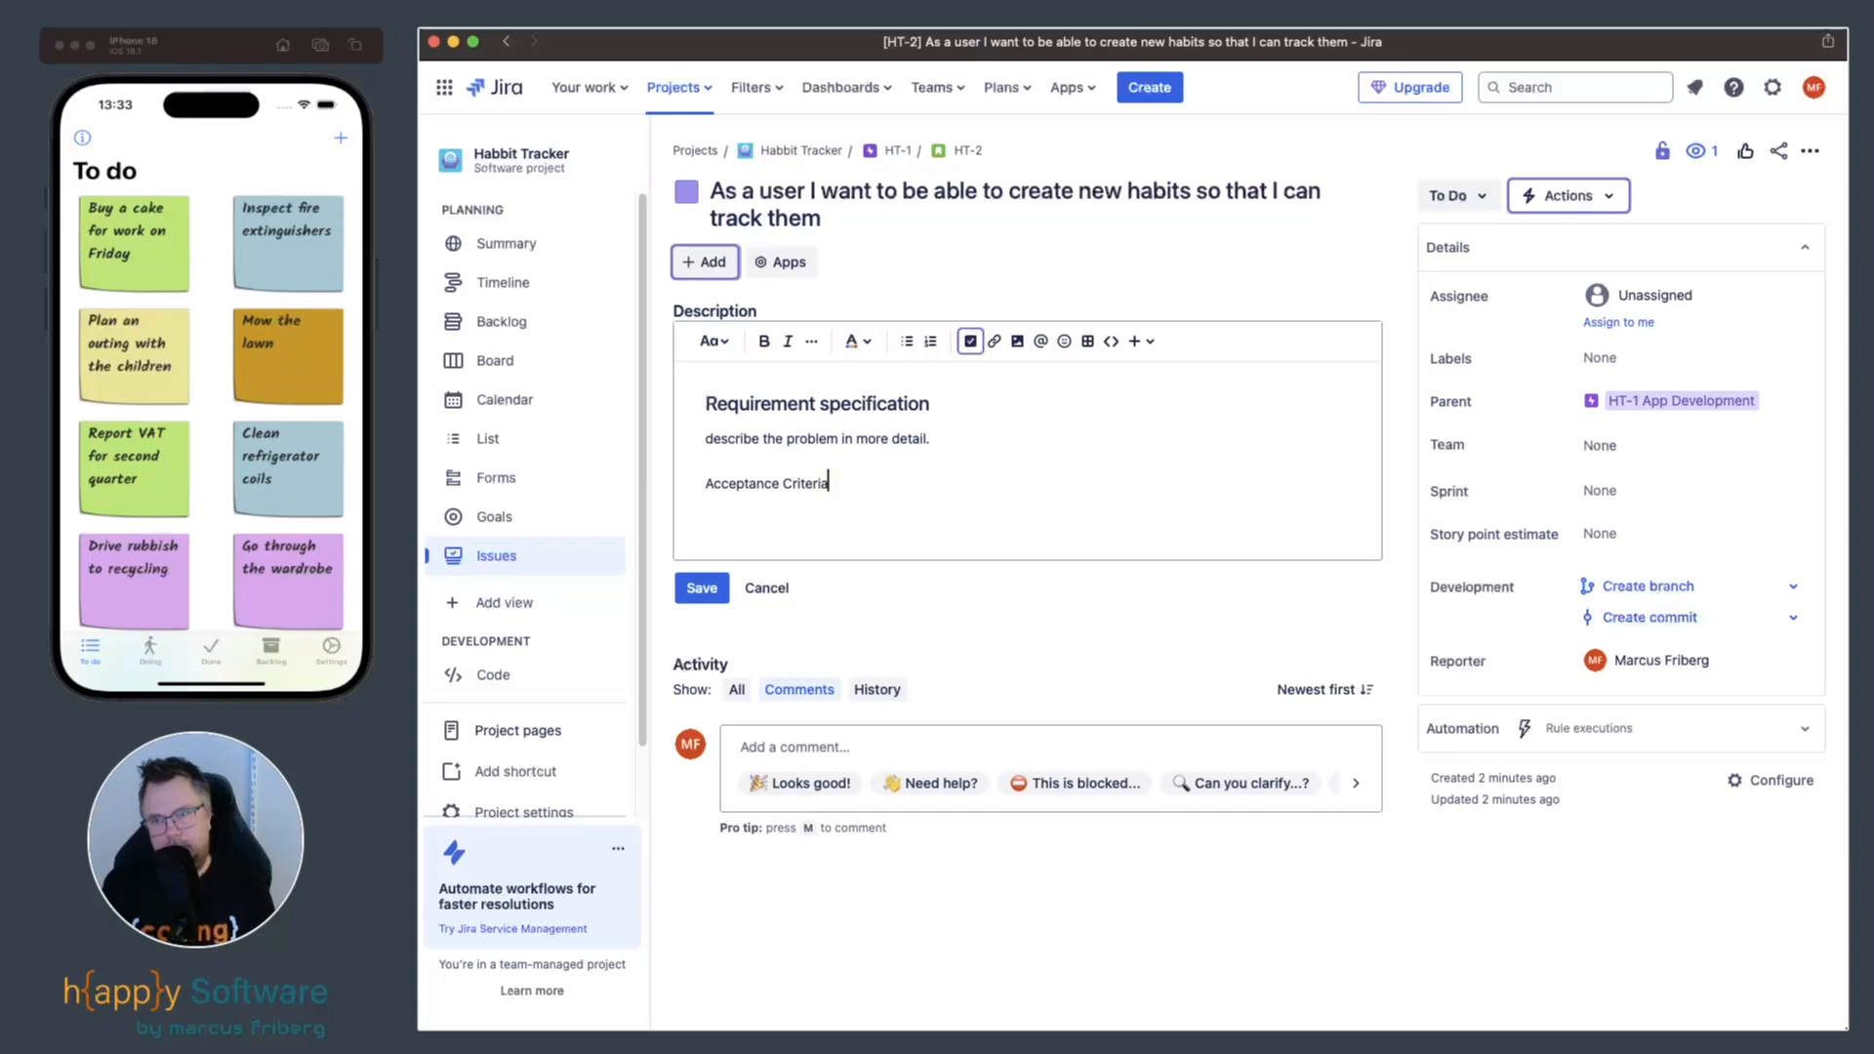
pyautogui.press('Return')
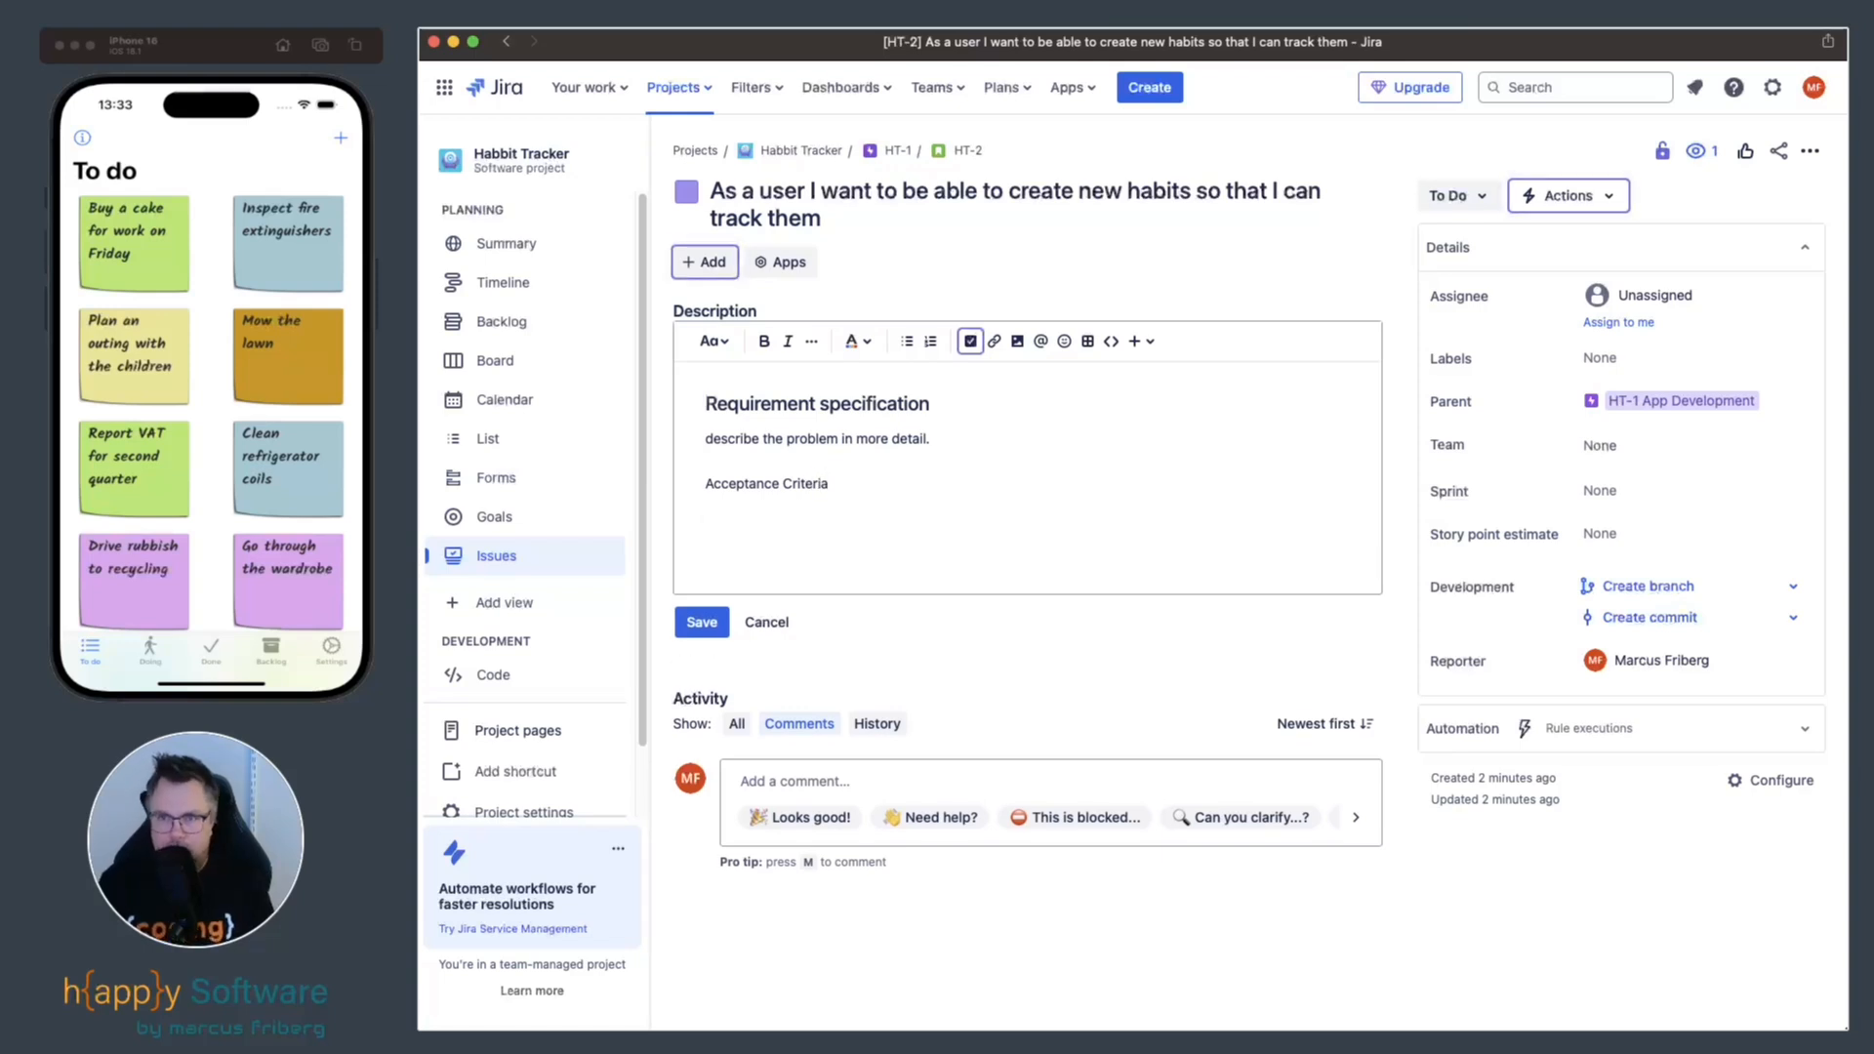
# Try to format only the "Acceptance Criteria" line in the story's description as Heading 2.
pyautogui.press('Left')
pyautogui.press('super+shift+Left')
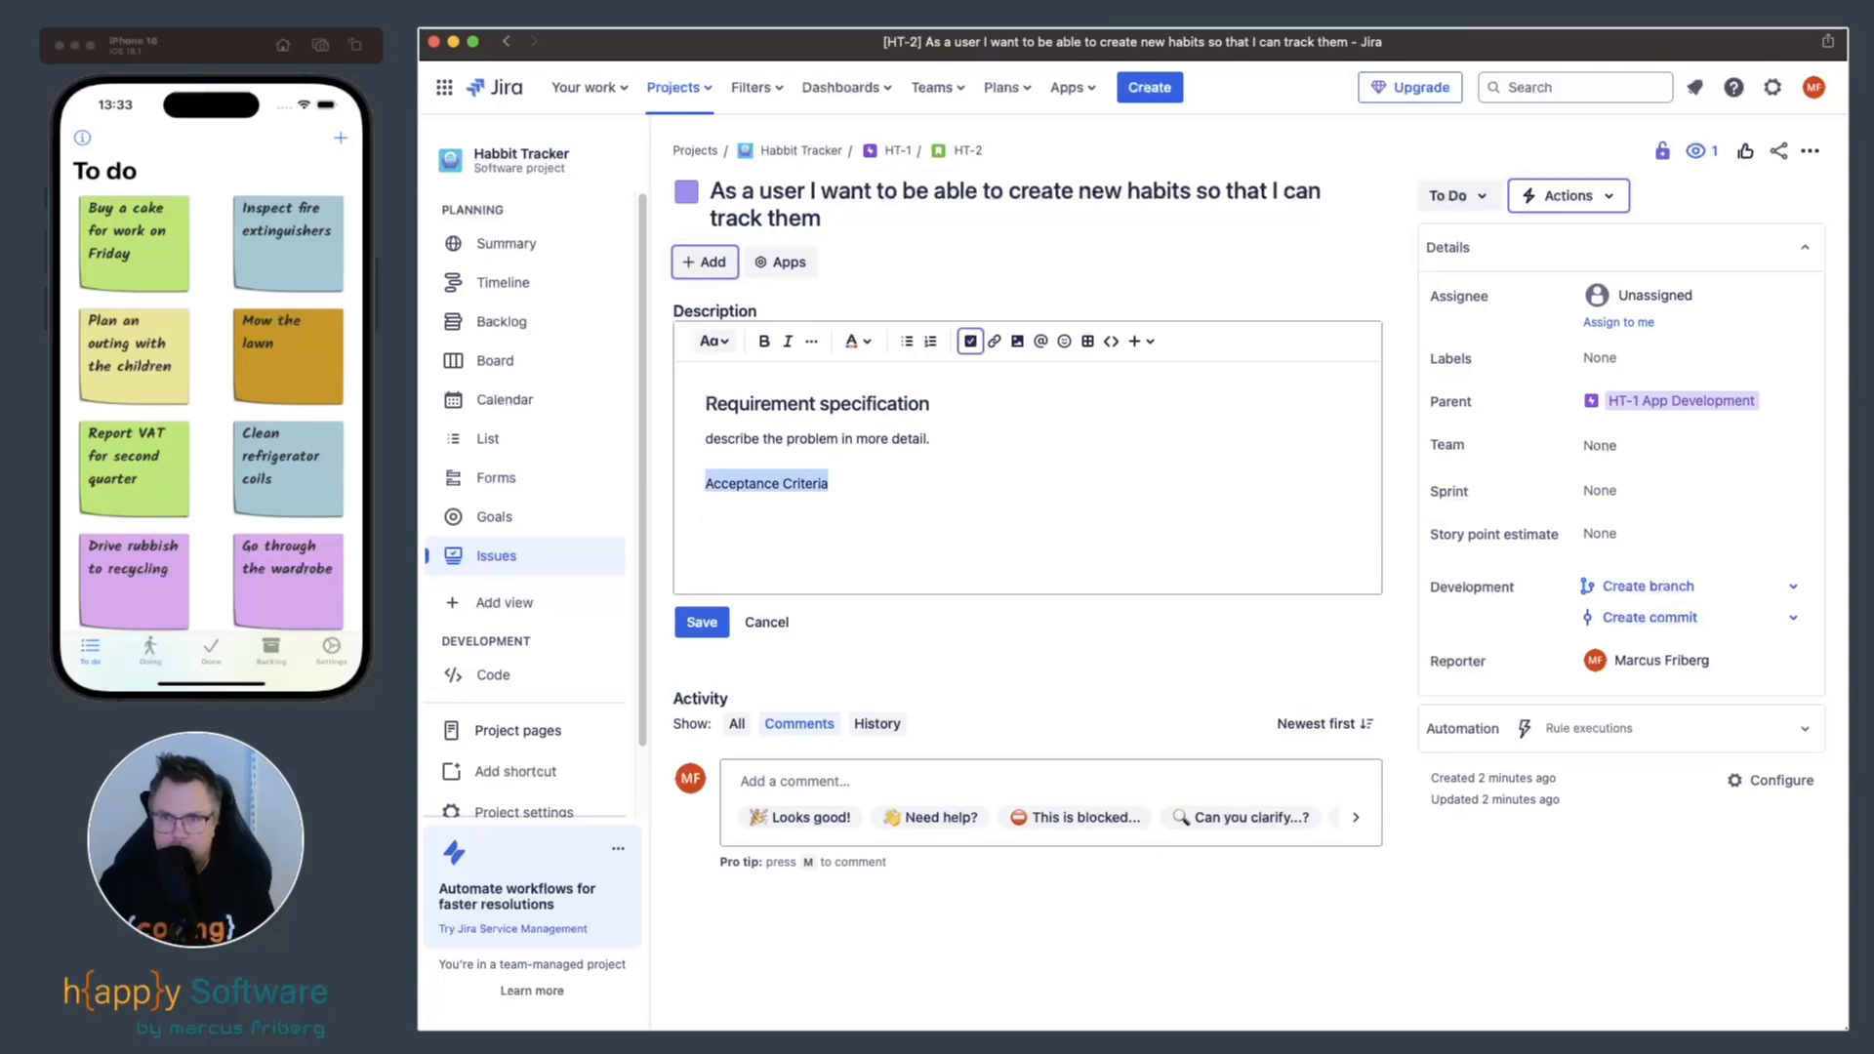
pyautogui.click(715, 342)
pyautogui.press('Down')
pyautogui.press('Down')
pyautogui.press('Return')
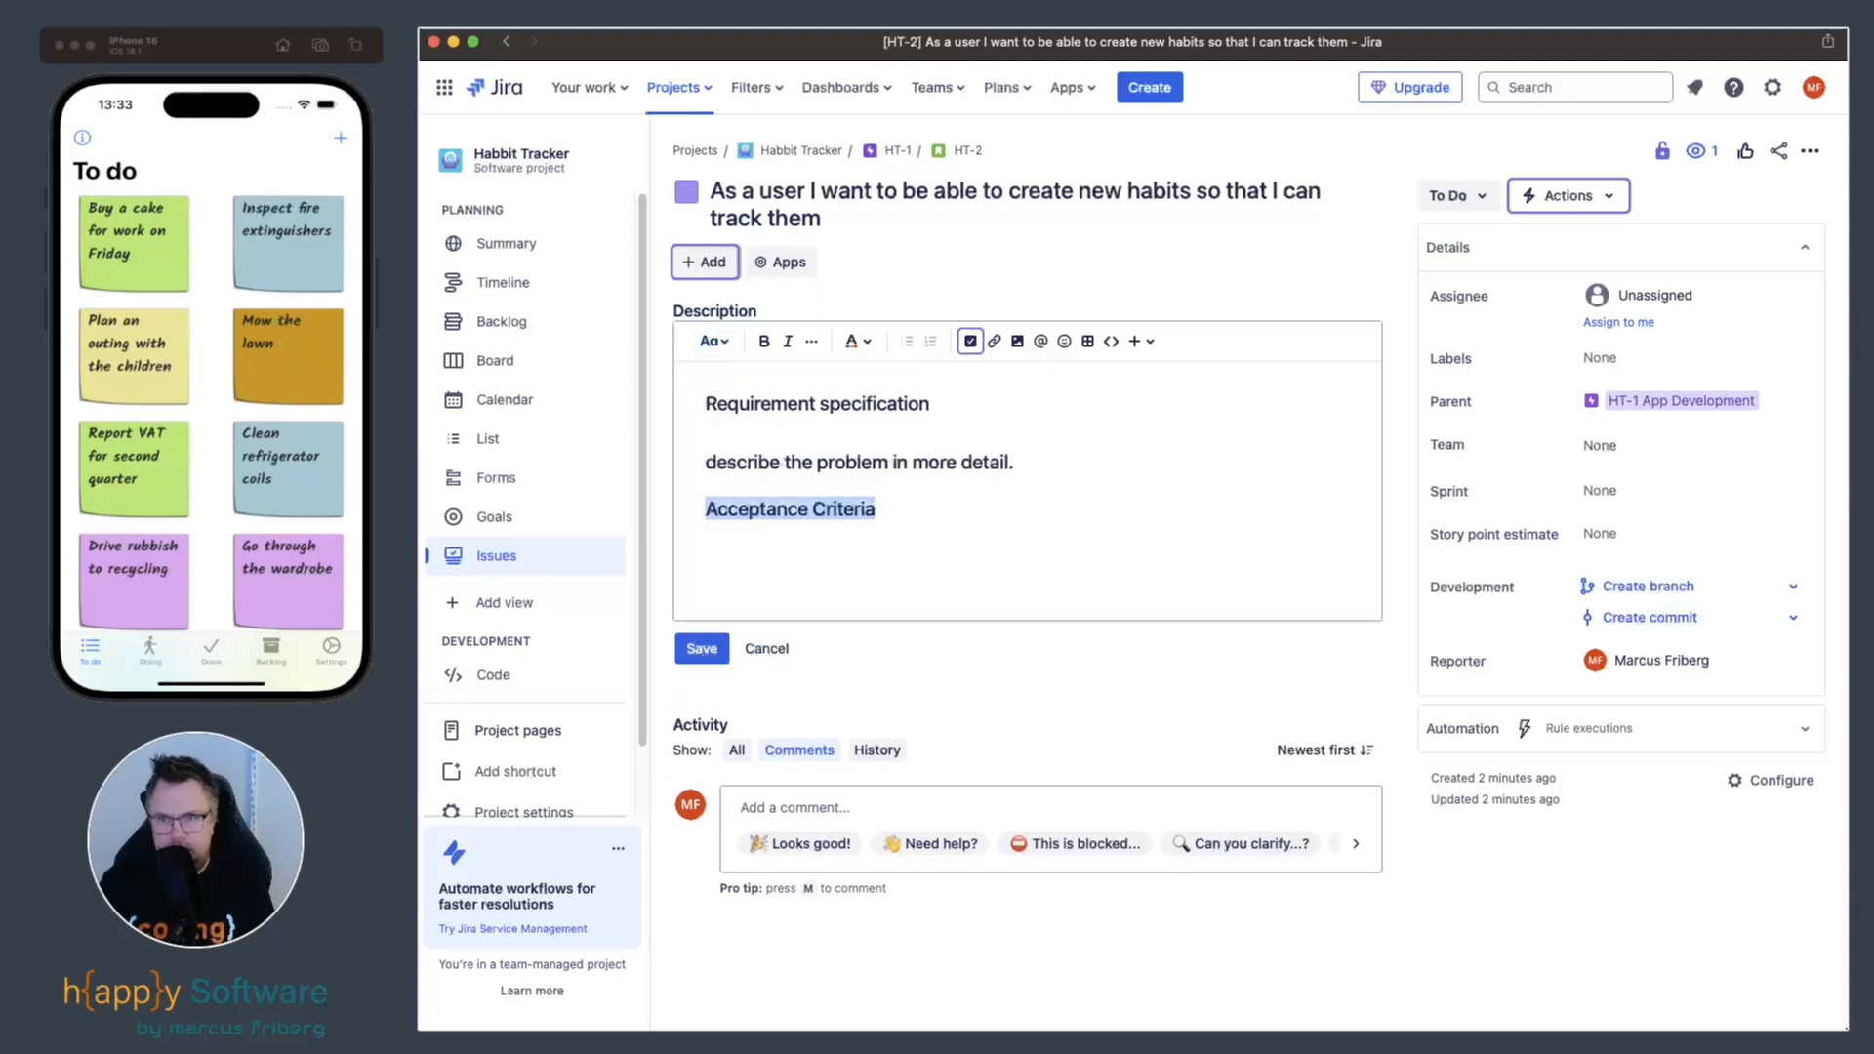
pyautogui.press('Right')
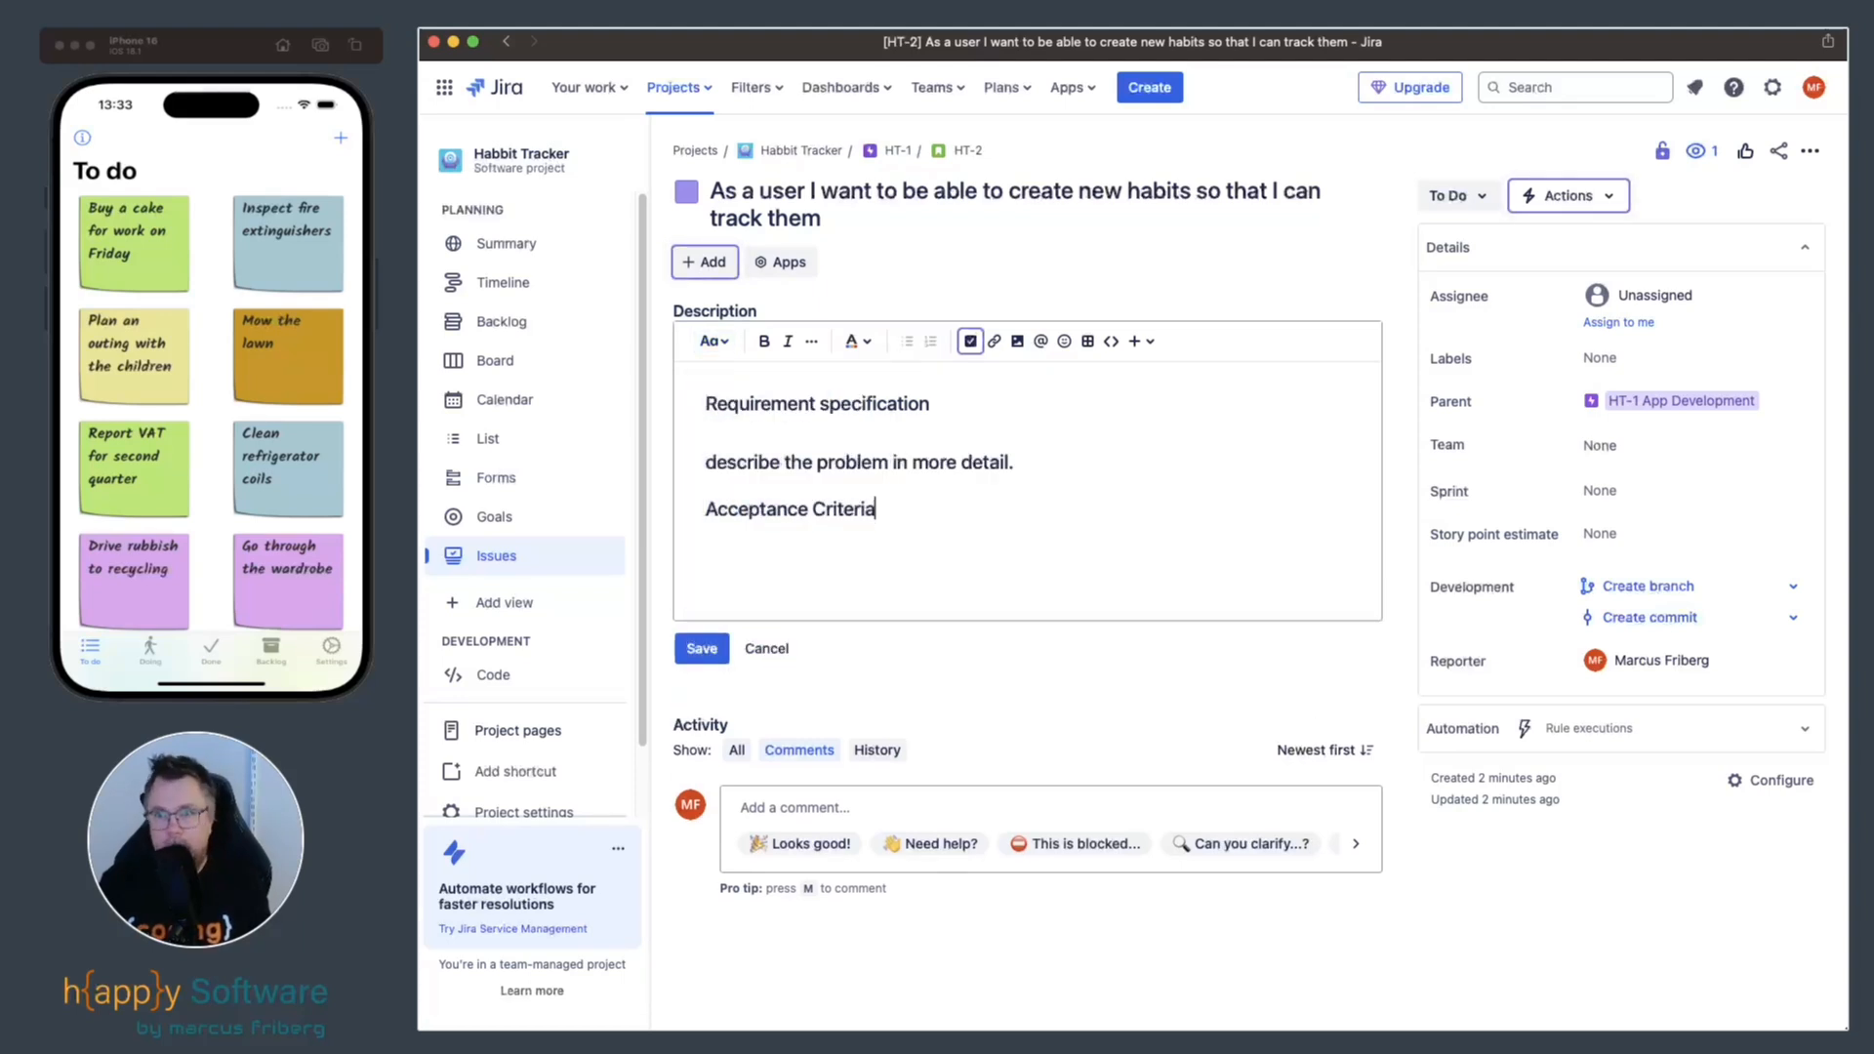
# Set the "describe the problem in more detail." line back to normal text.
pyautogui.moveTo(1015, 462); pyautogui.dragTo(704, 462)
pyautogui.click(714, 342)
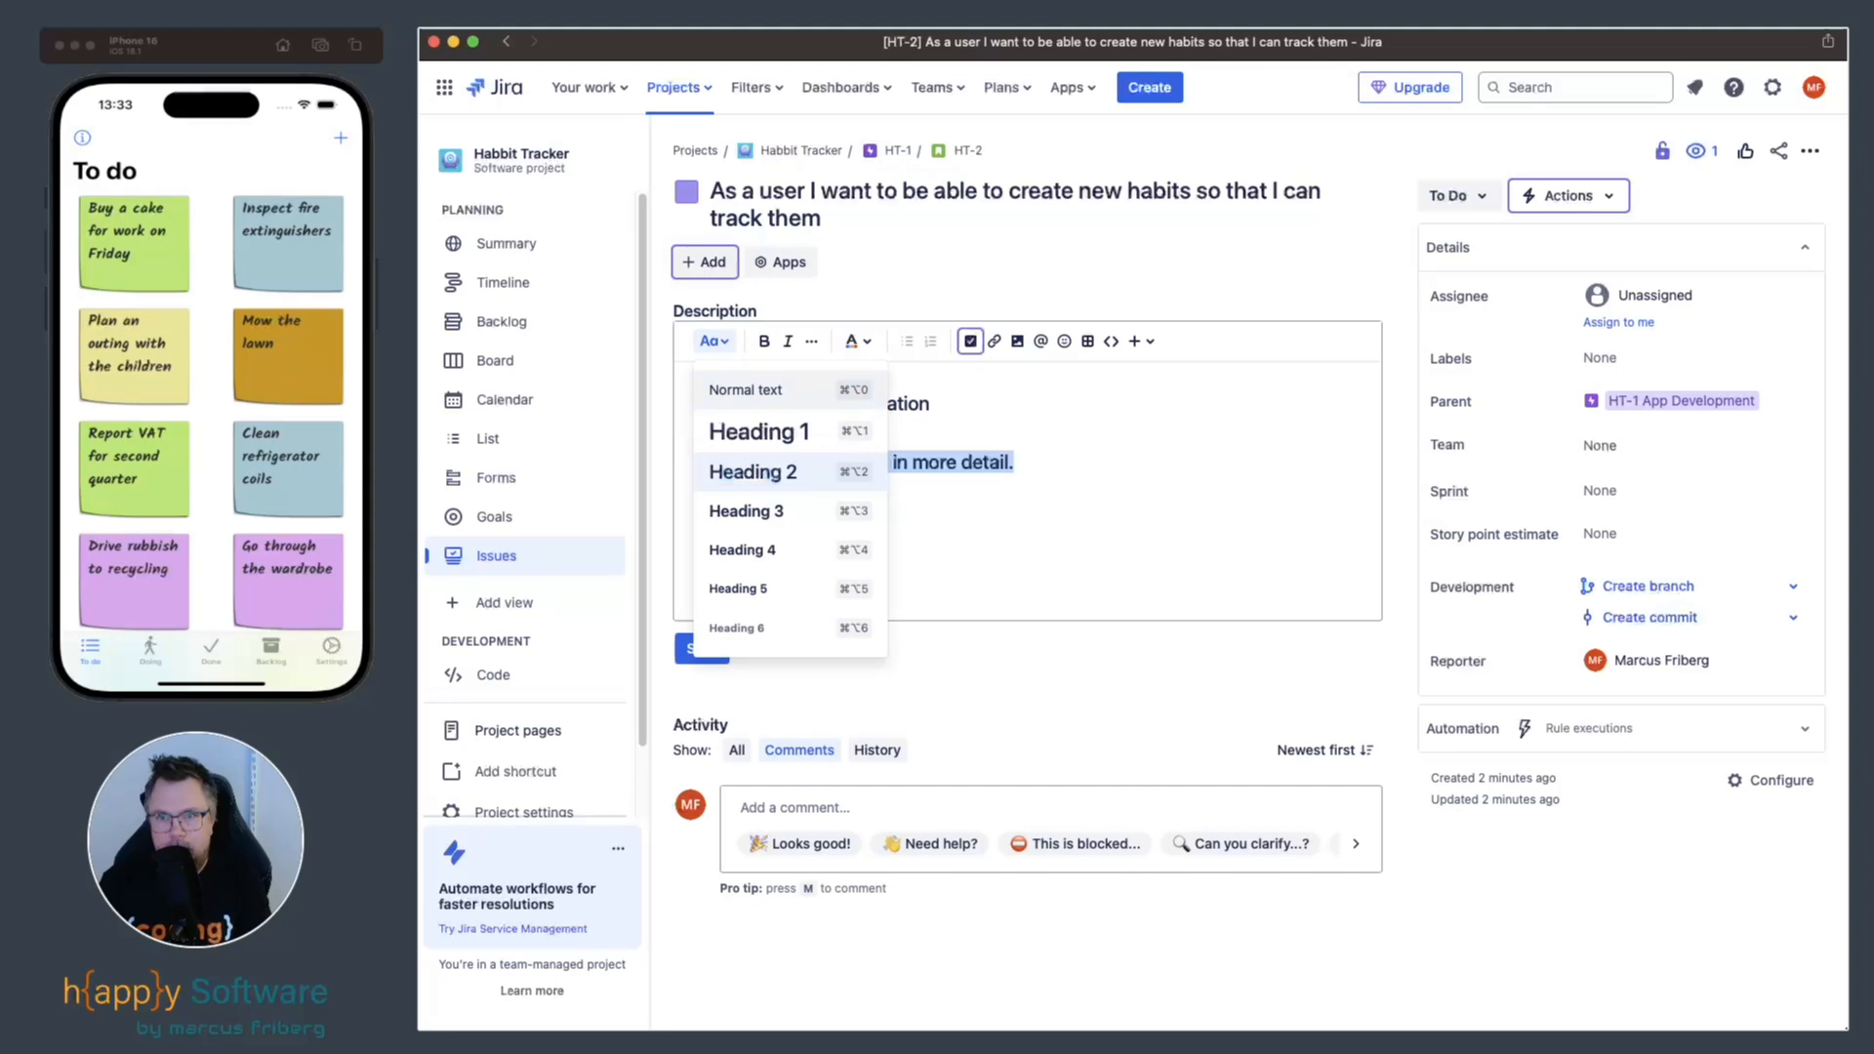
pyautogui.click(744, 389)
# Start a bullet list under "Acceptance Criteria" with the item "Show that it is possible to create a new habit".
pyautogui.click(828, 484)
pyautogui.press('Return')
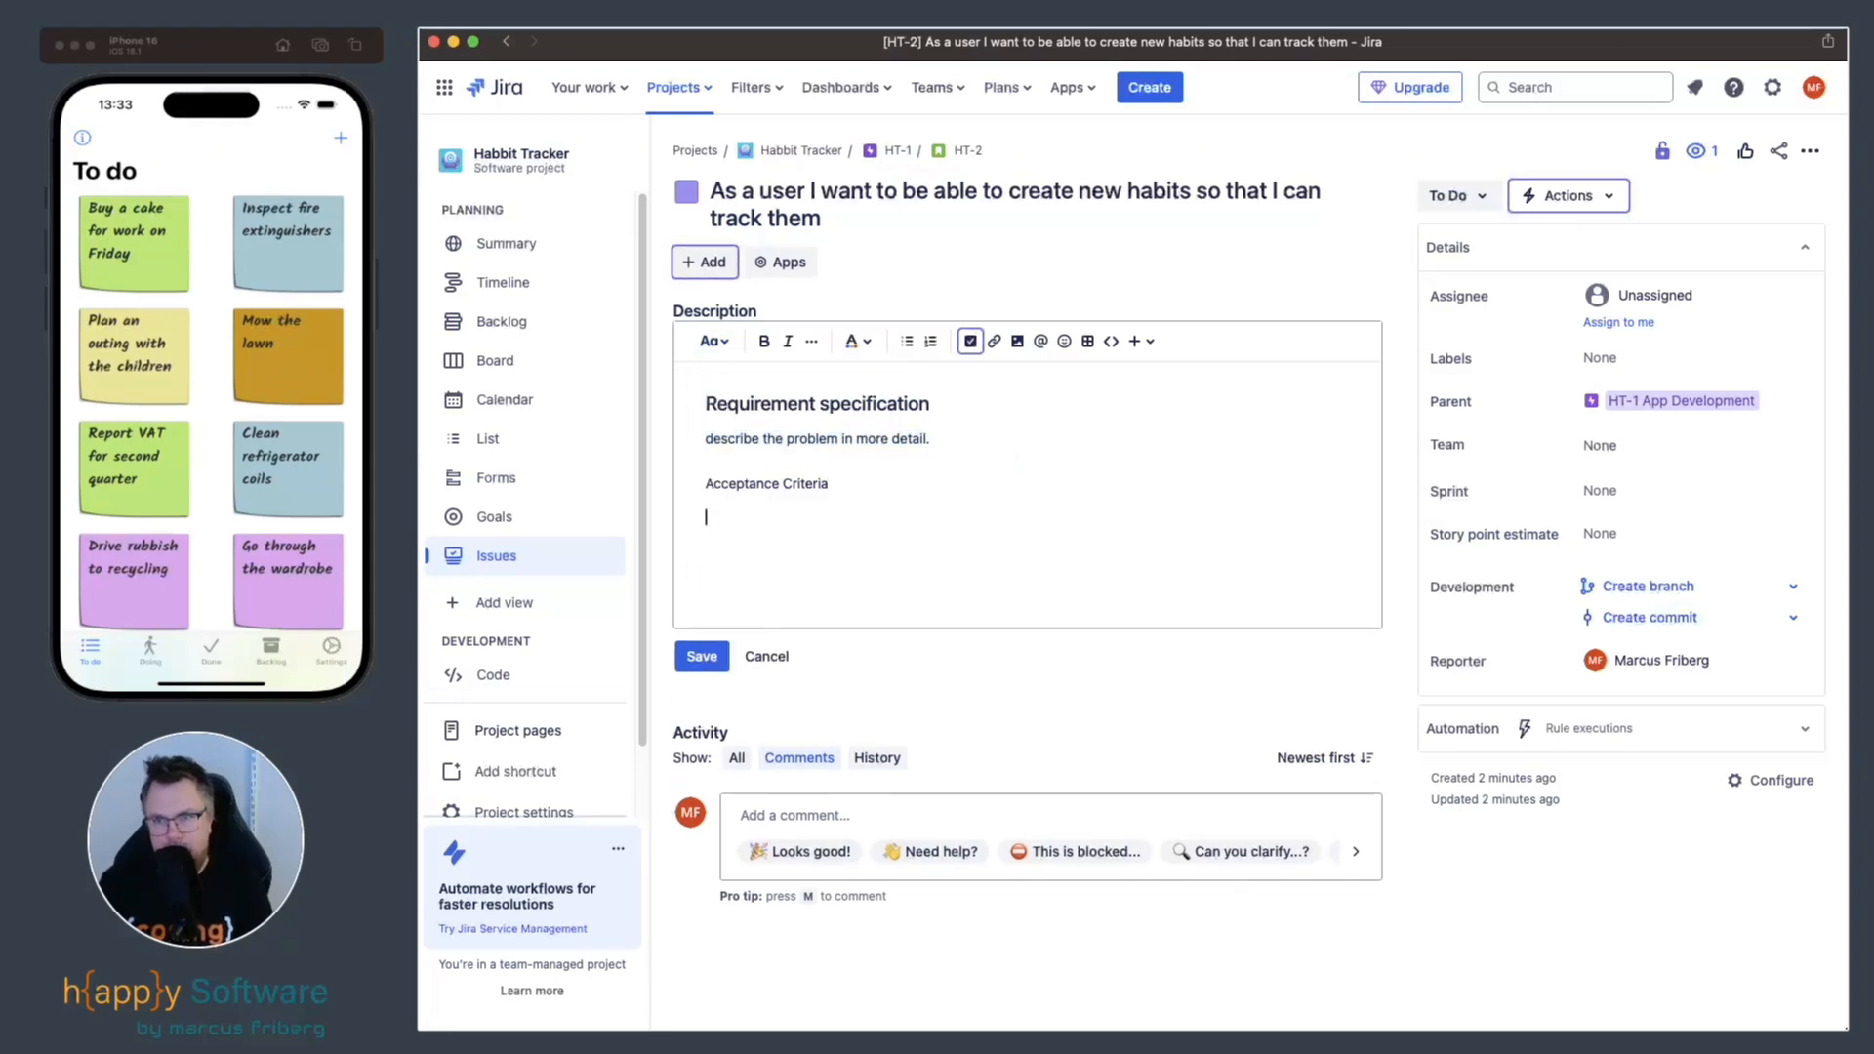
pyautogui.write('- ')
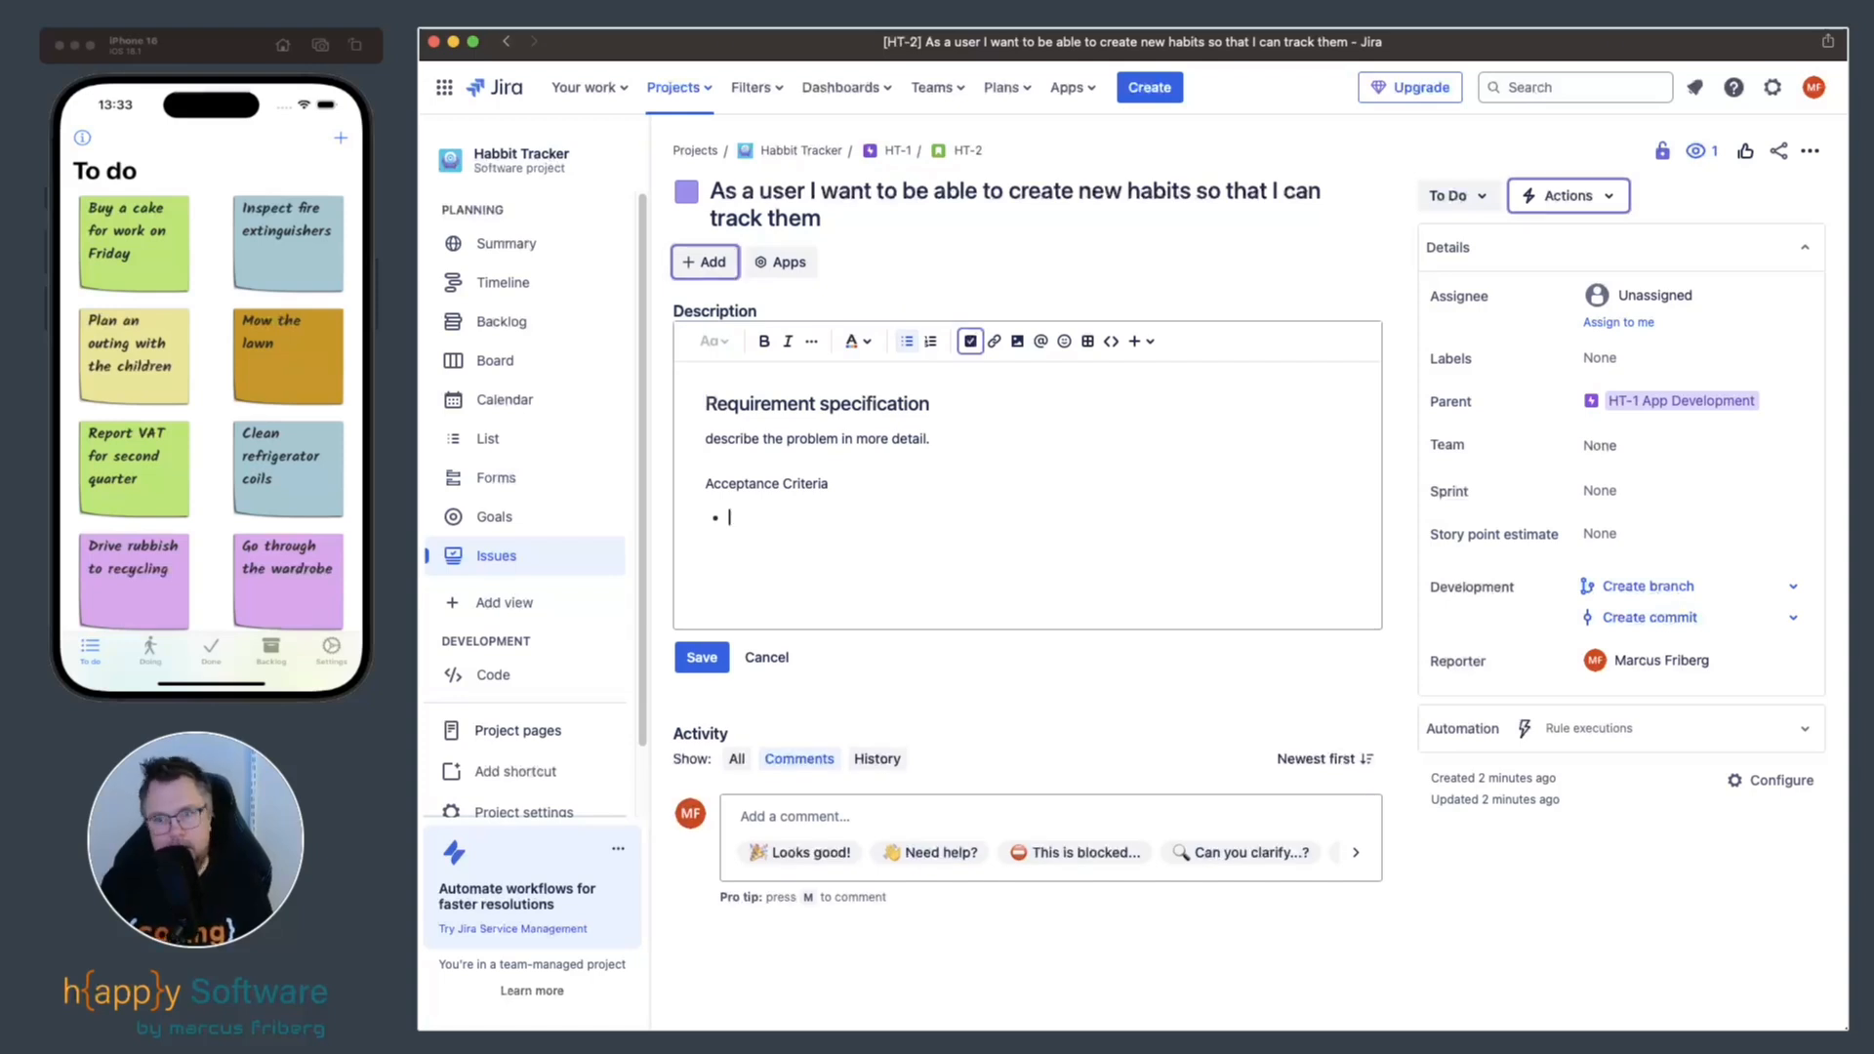
pyautogui.write('Show that')
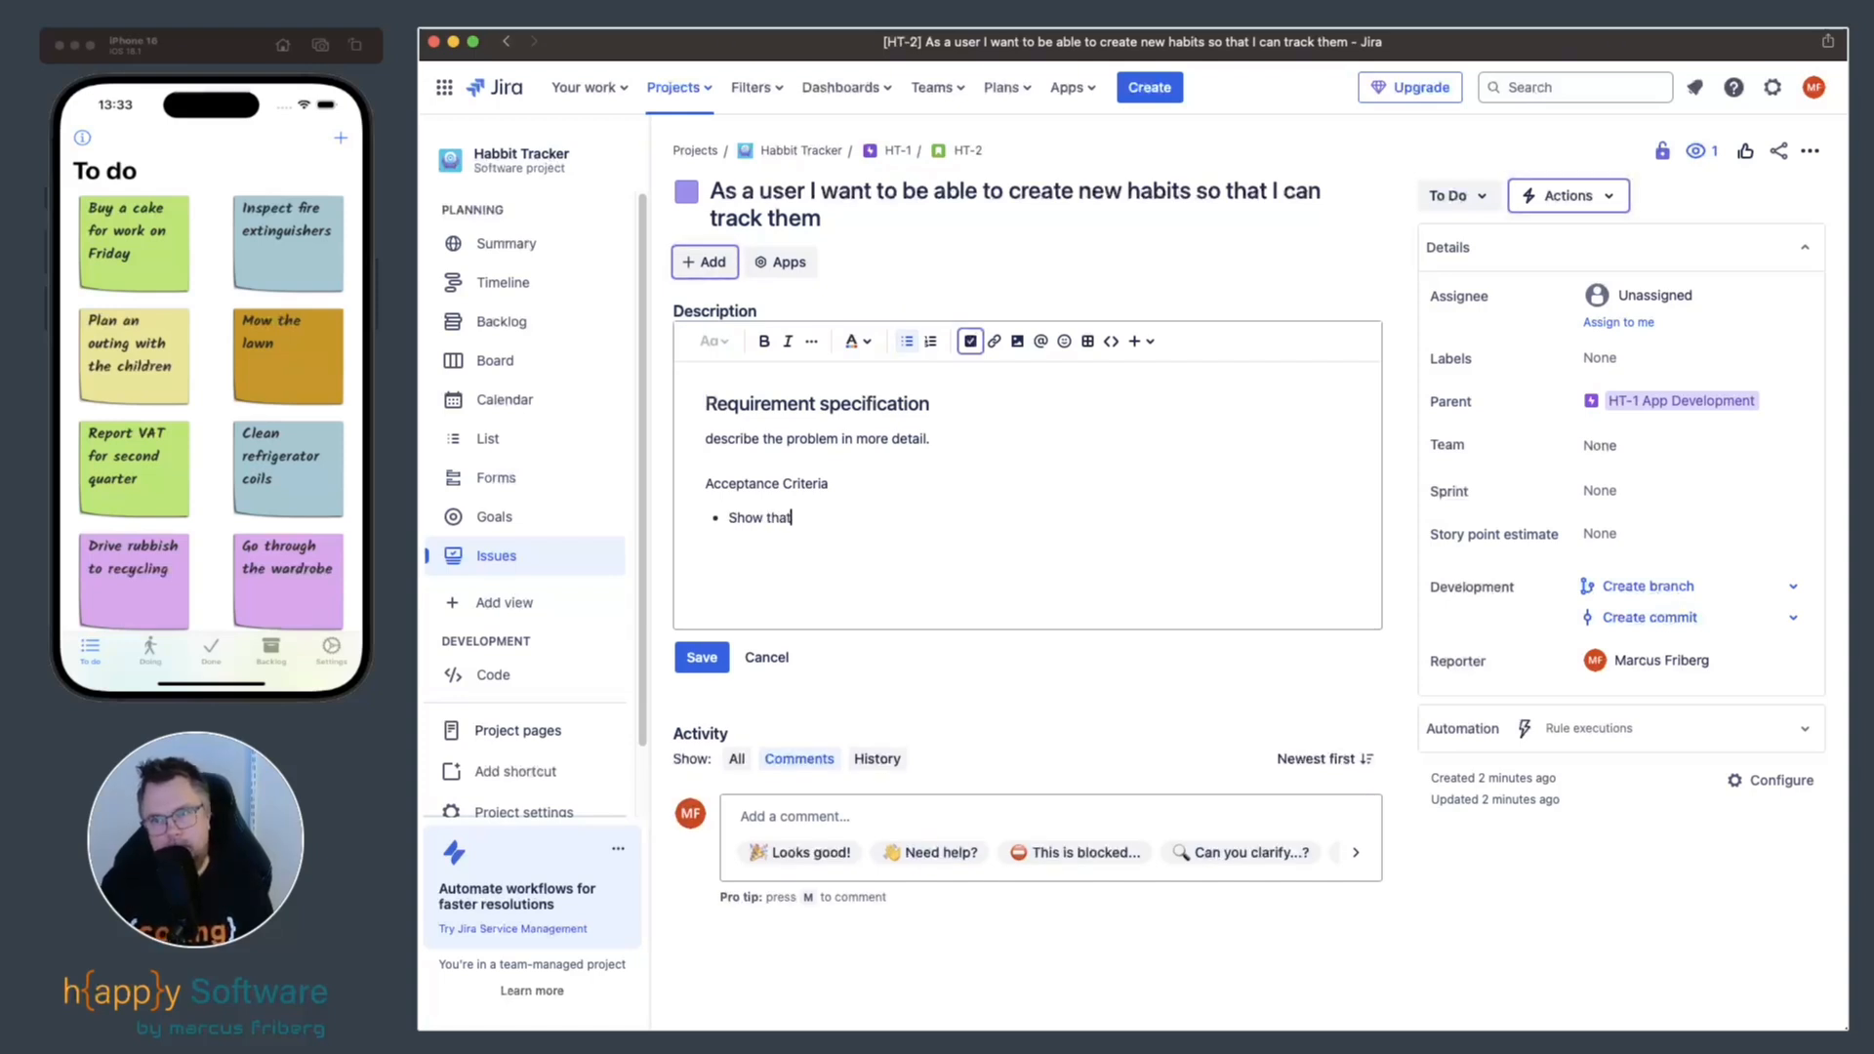
pyautogui.write(' it is pos')
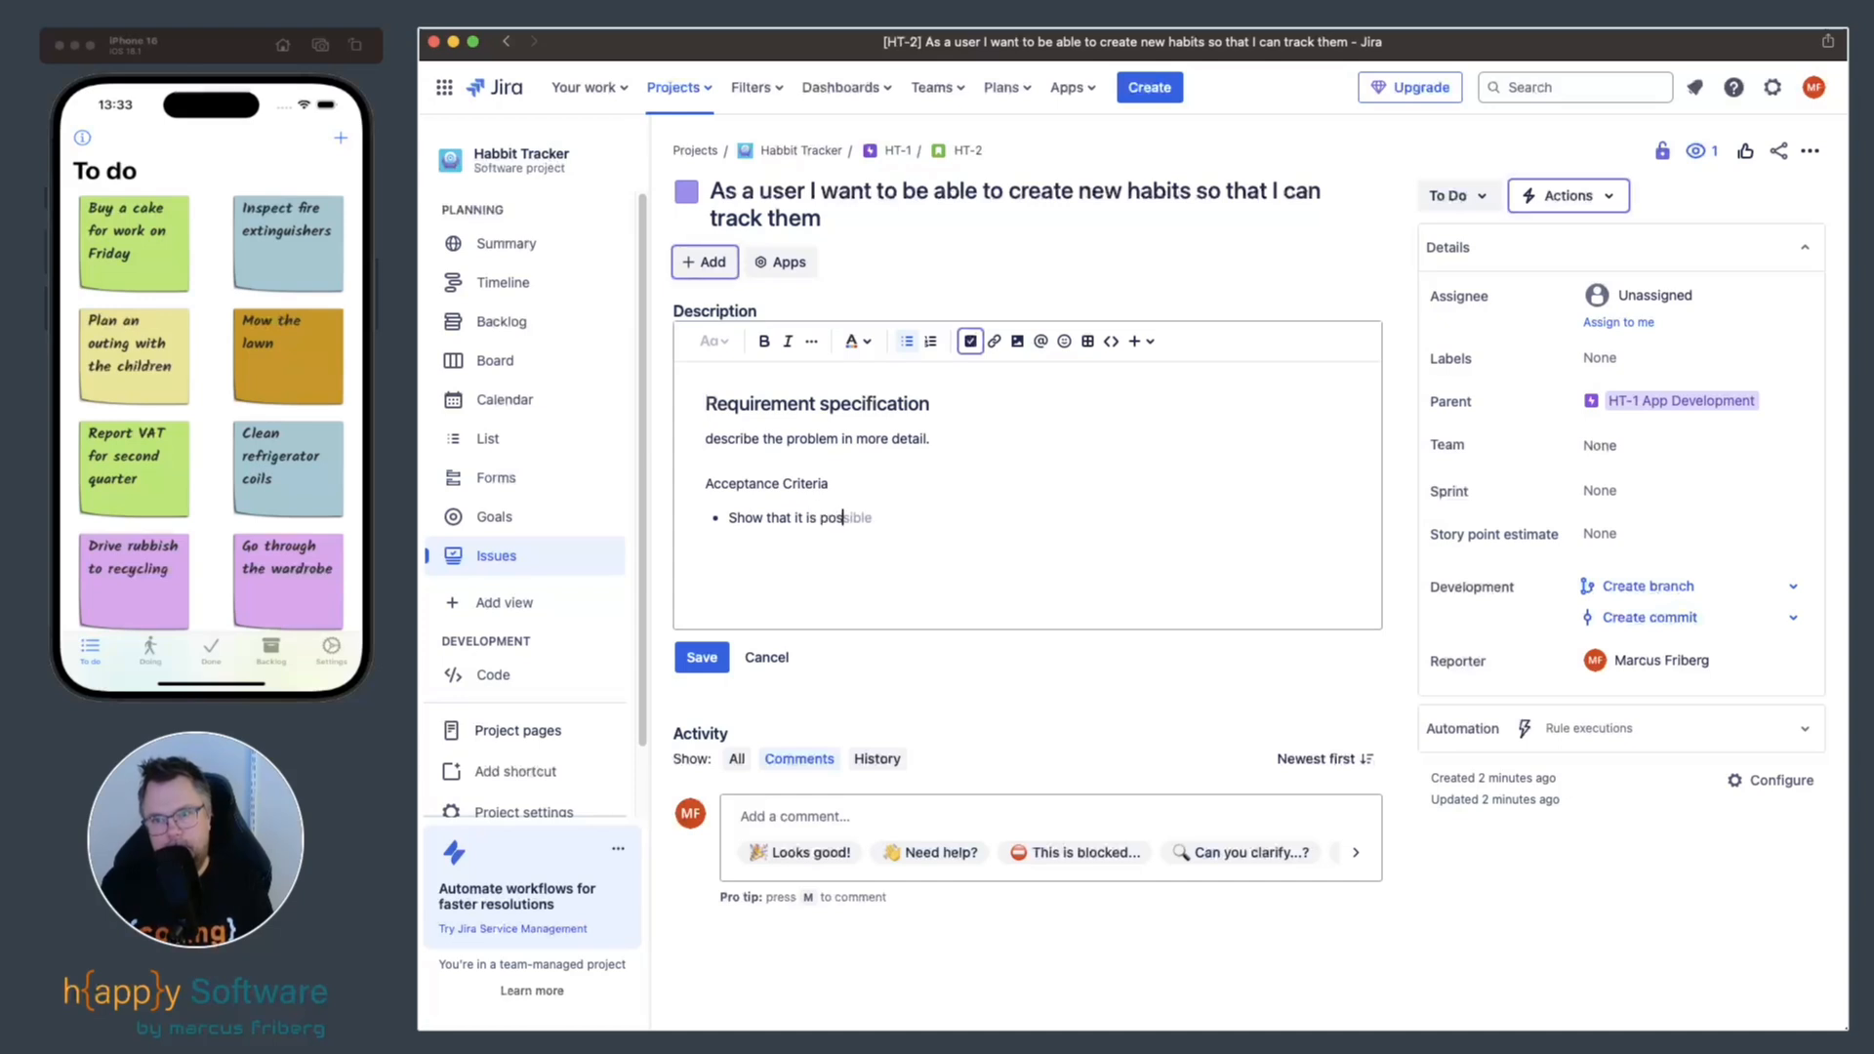
pyautogui.write('sible to')
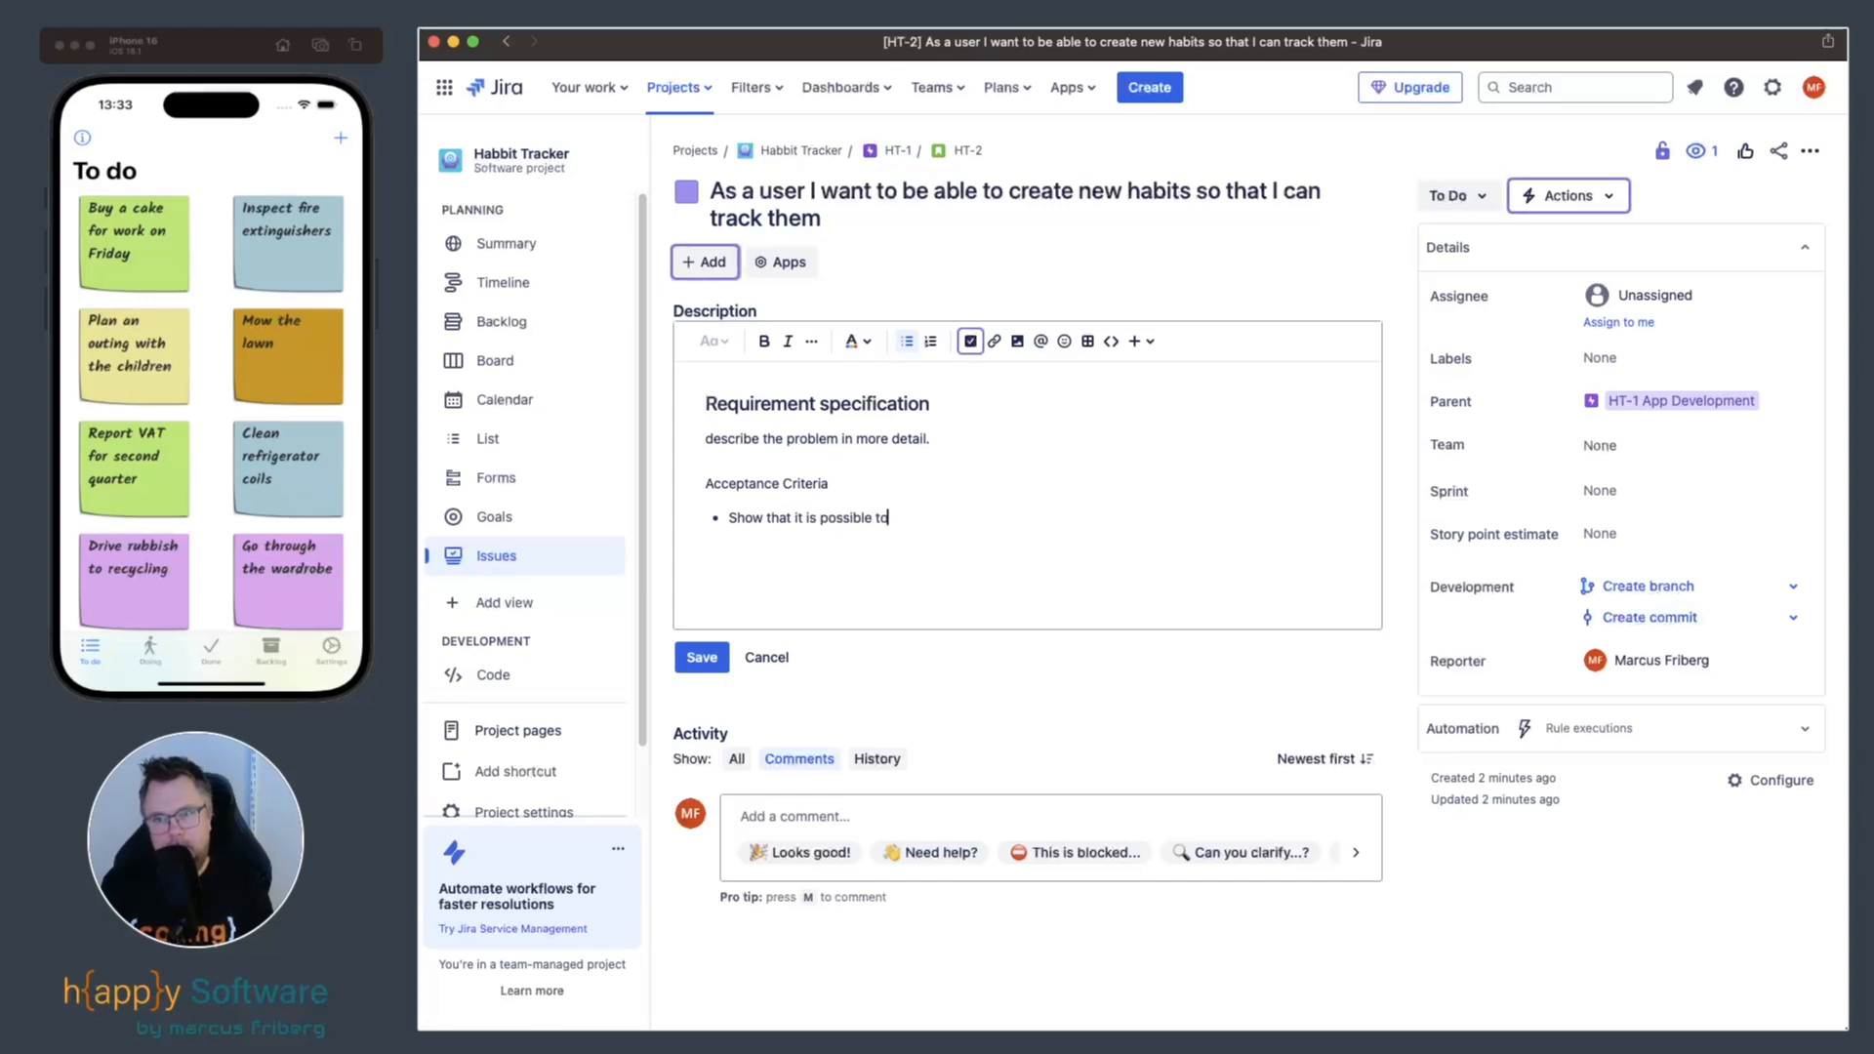
pyautogui.write(' create a new ')
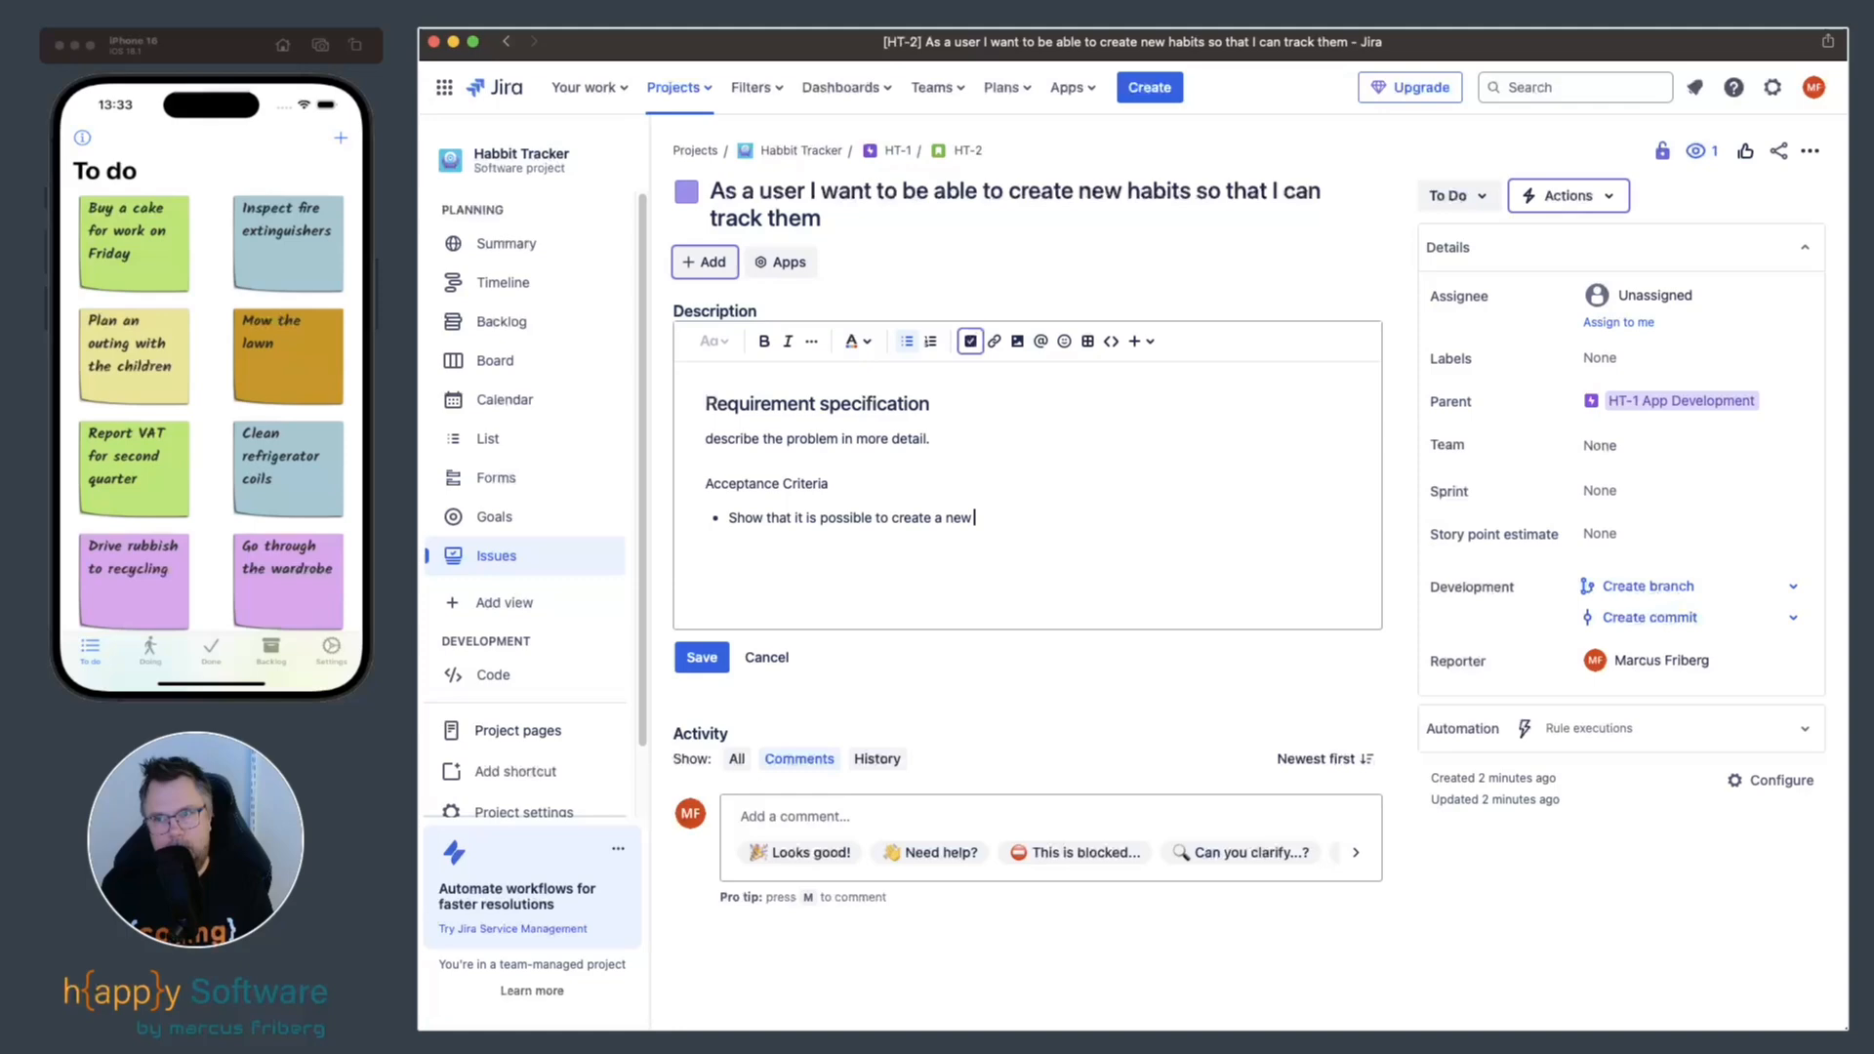
pyautogui.write('habit')
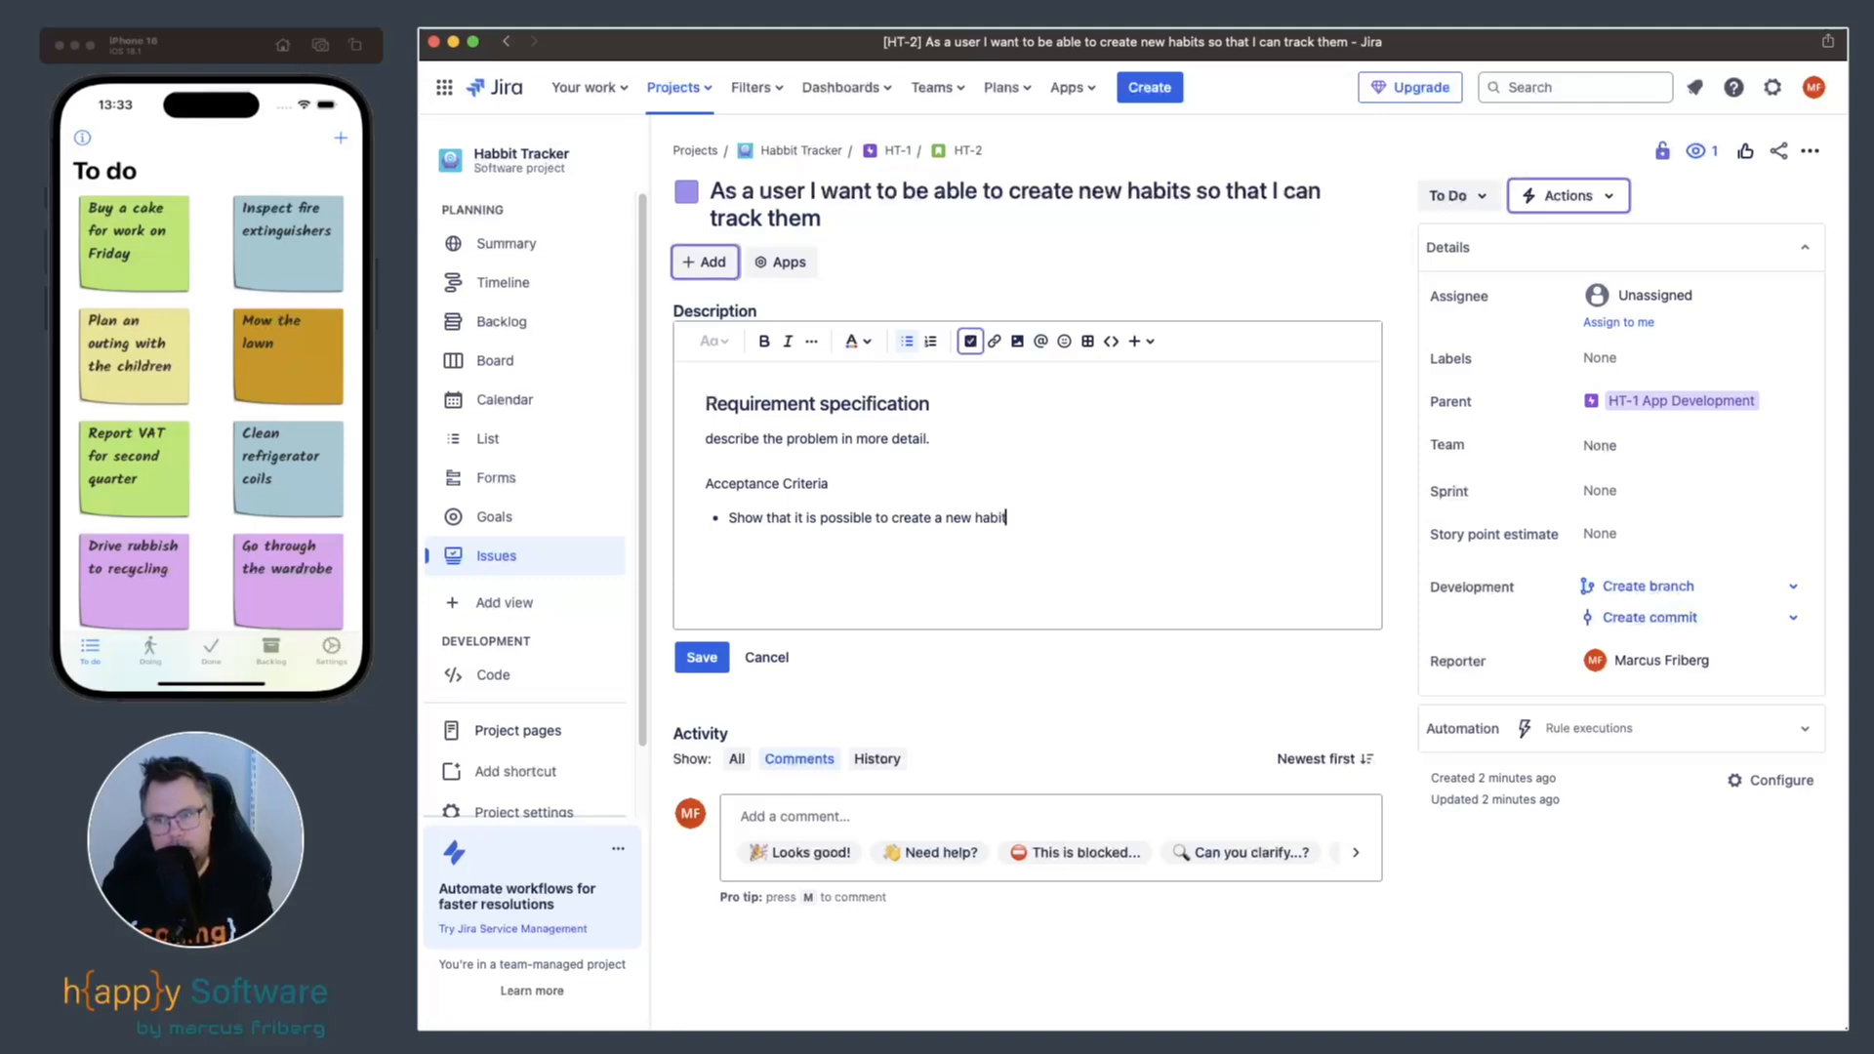
# Add a second acceptance criteria bullet reading "Show that the newly created habit is persisted" and end the list there.
pyautogui.press('Return')
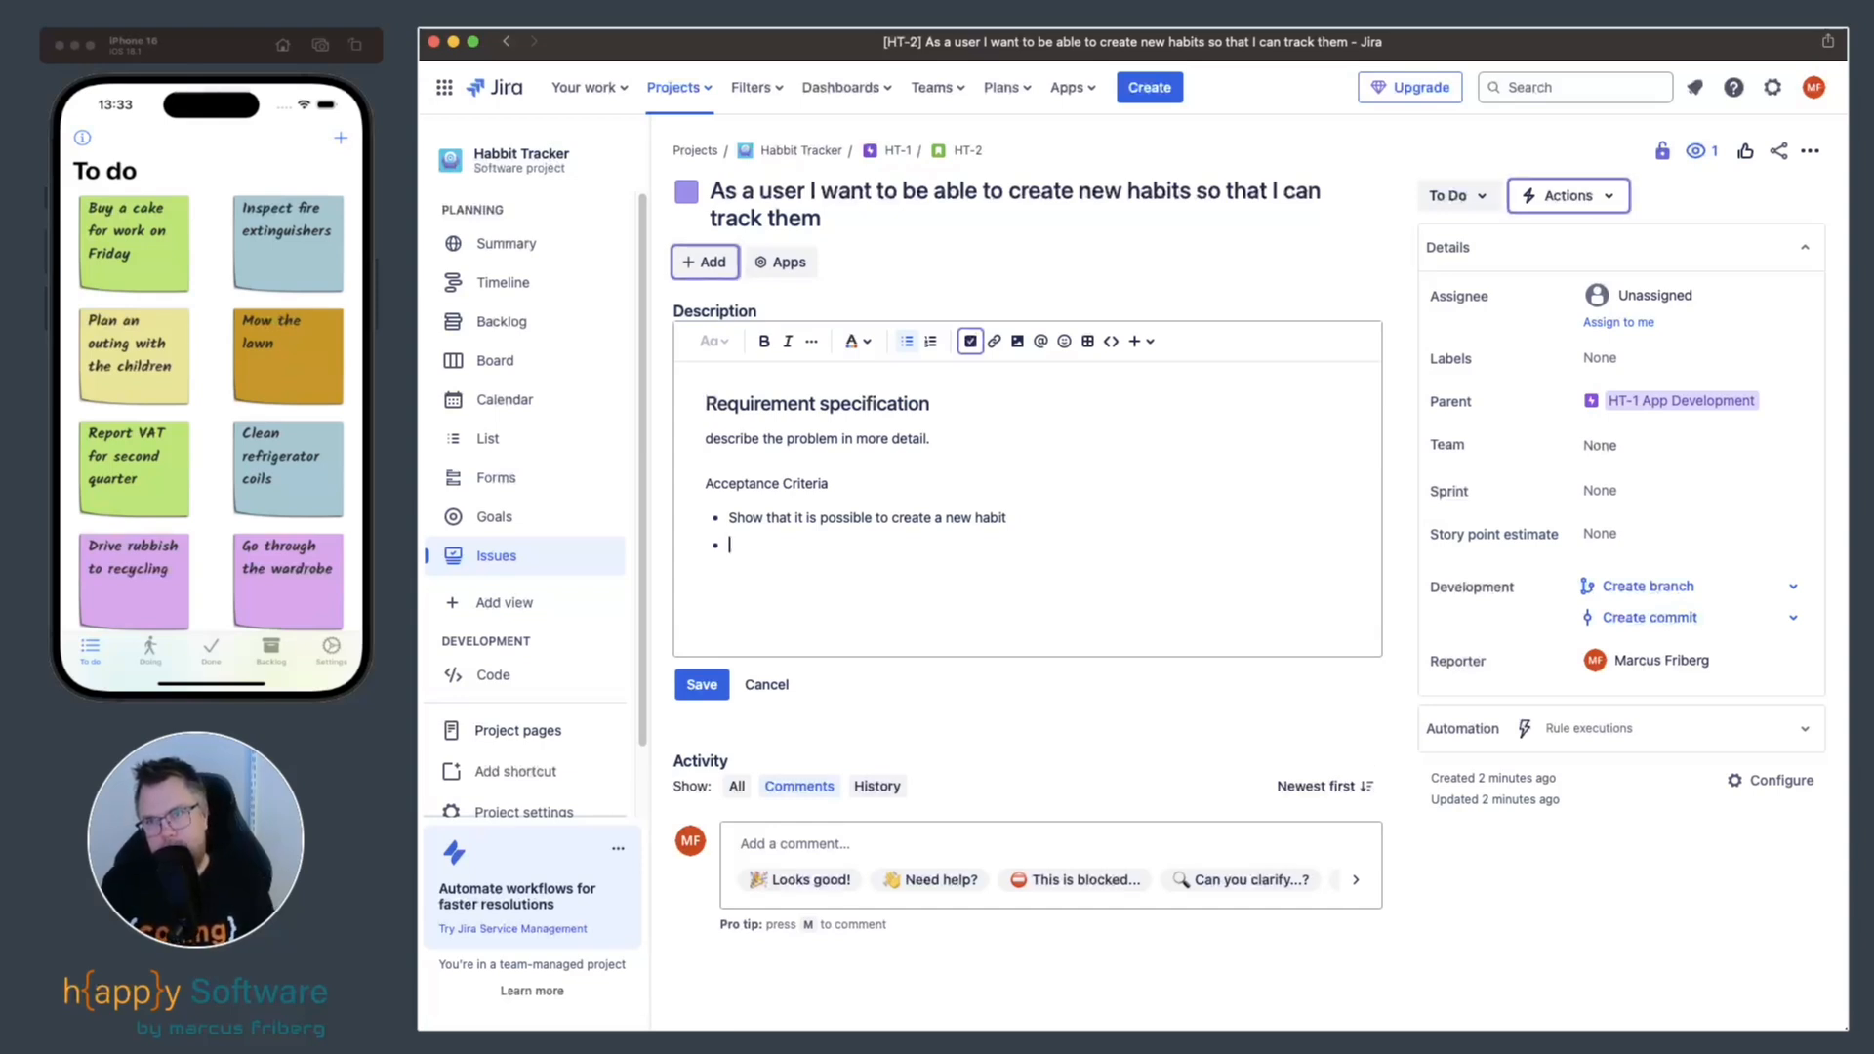
pyautogui.write('S')
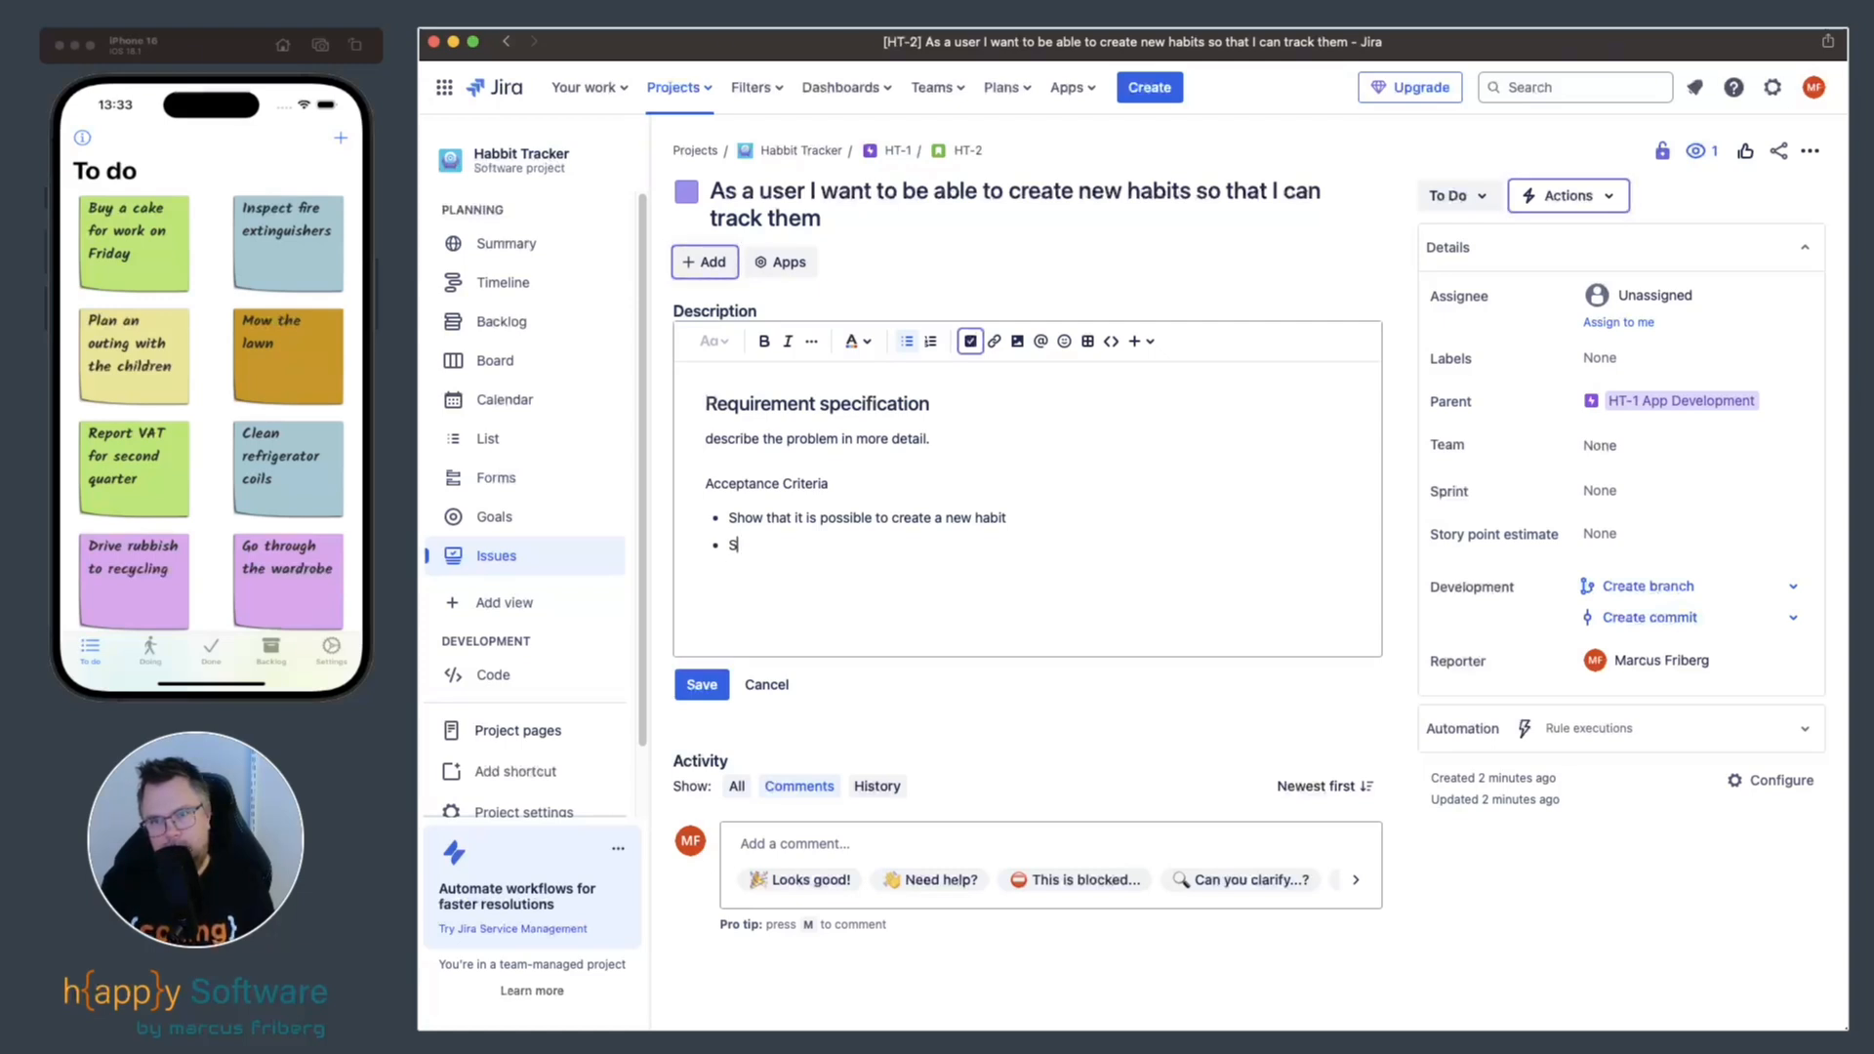
pyautogui.write('how that')
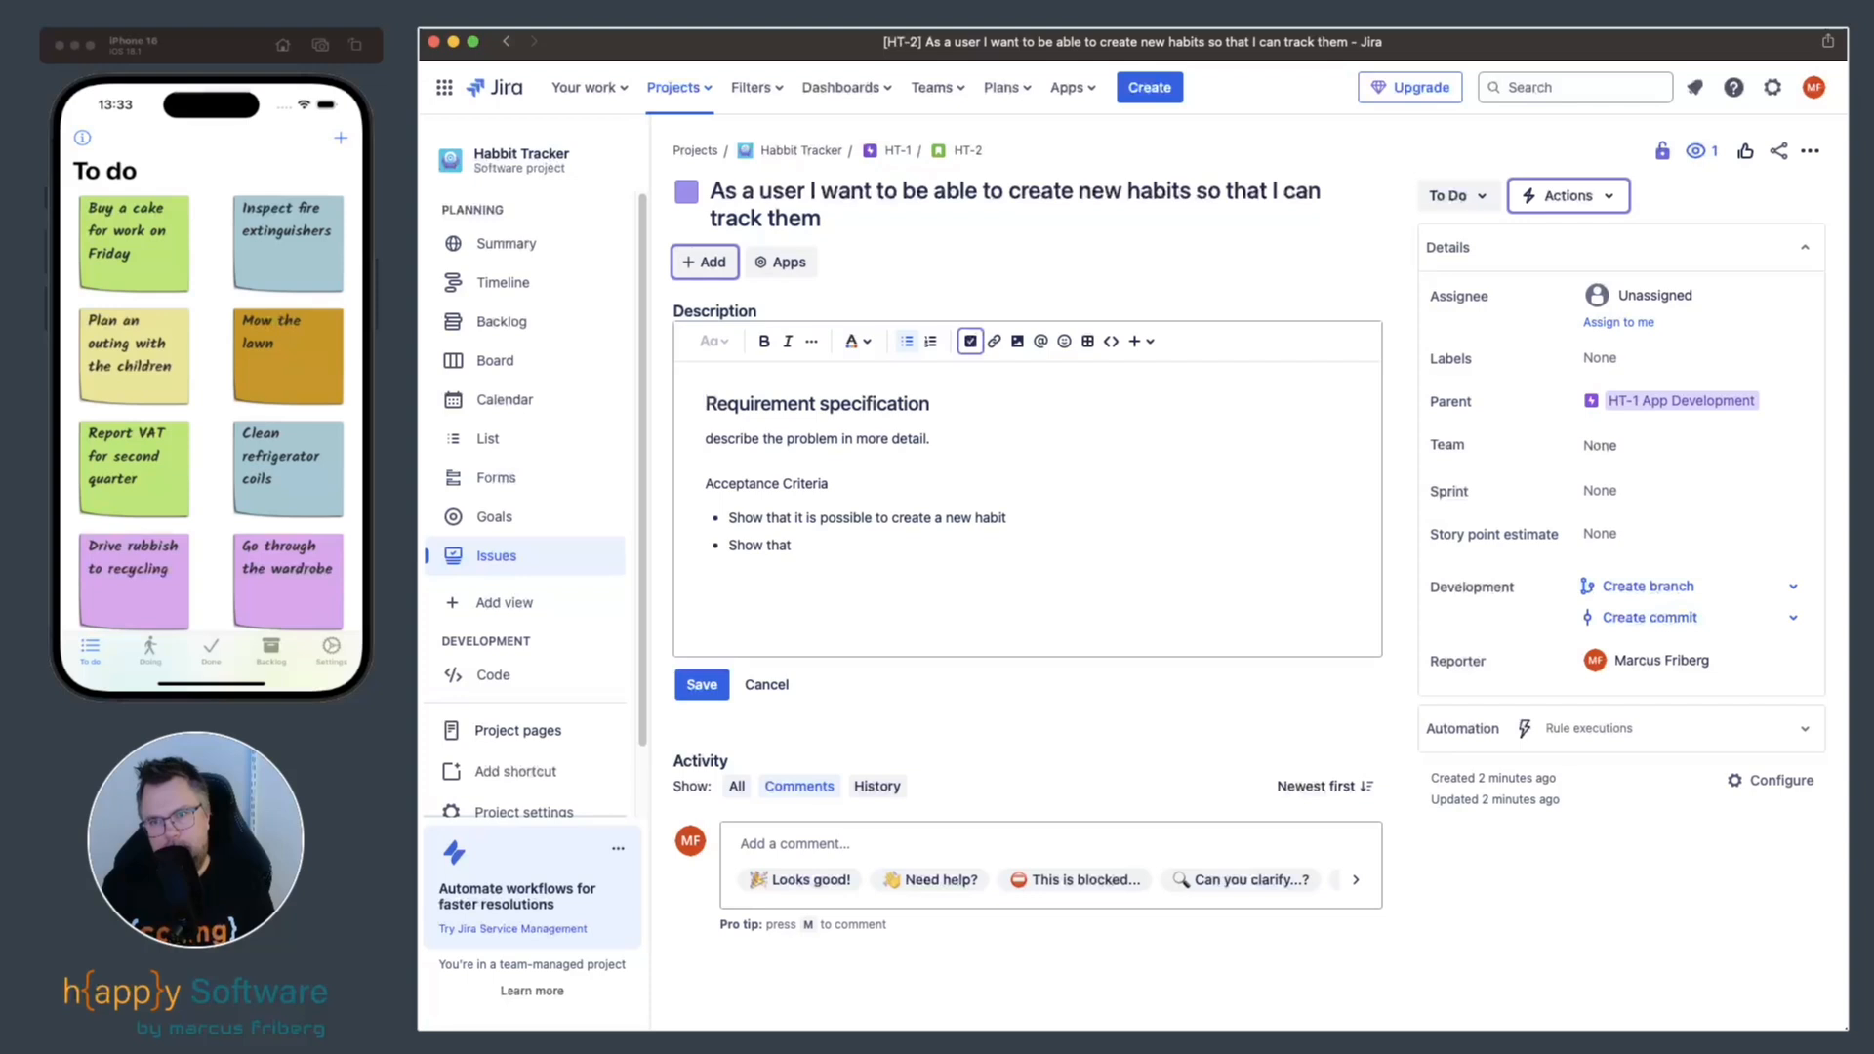
pyautogui.write(' the hap')
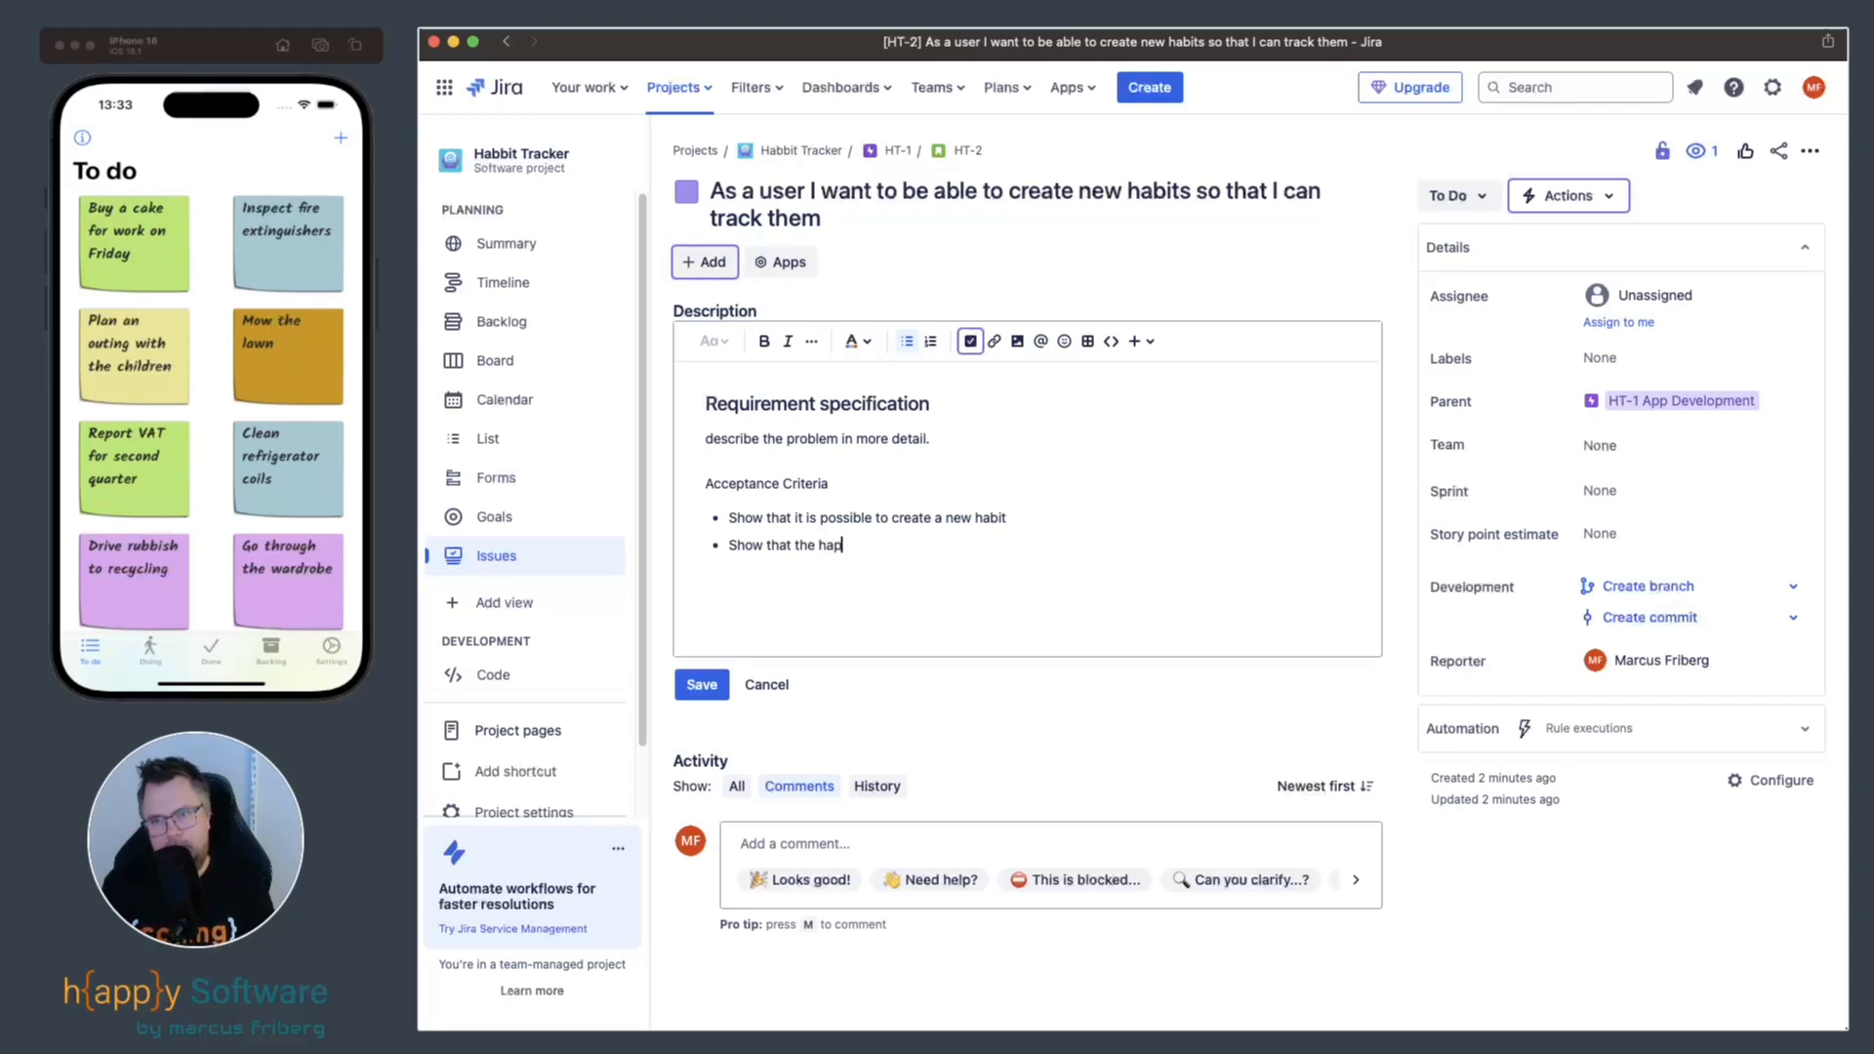
pyautogui.press('BackSpace')
pyautogui.press('BackSpace')
pyautogui.press('BackSpace')
pyautogui.press('BackSpace')
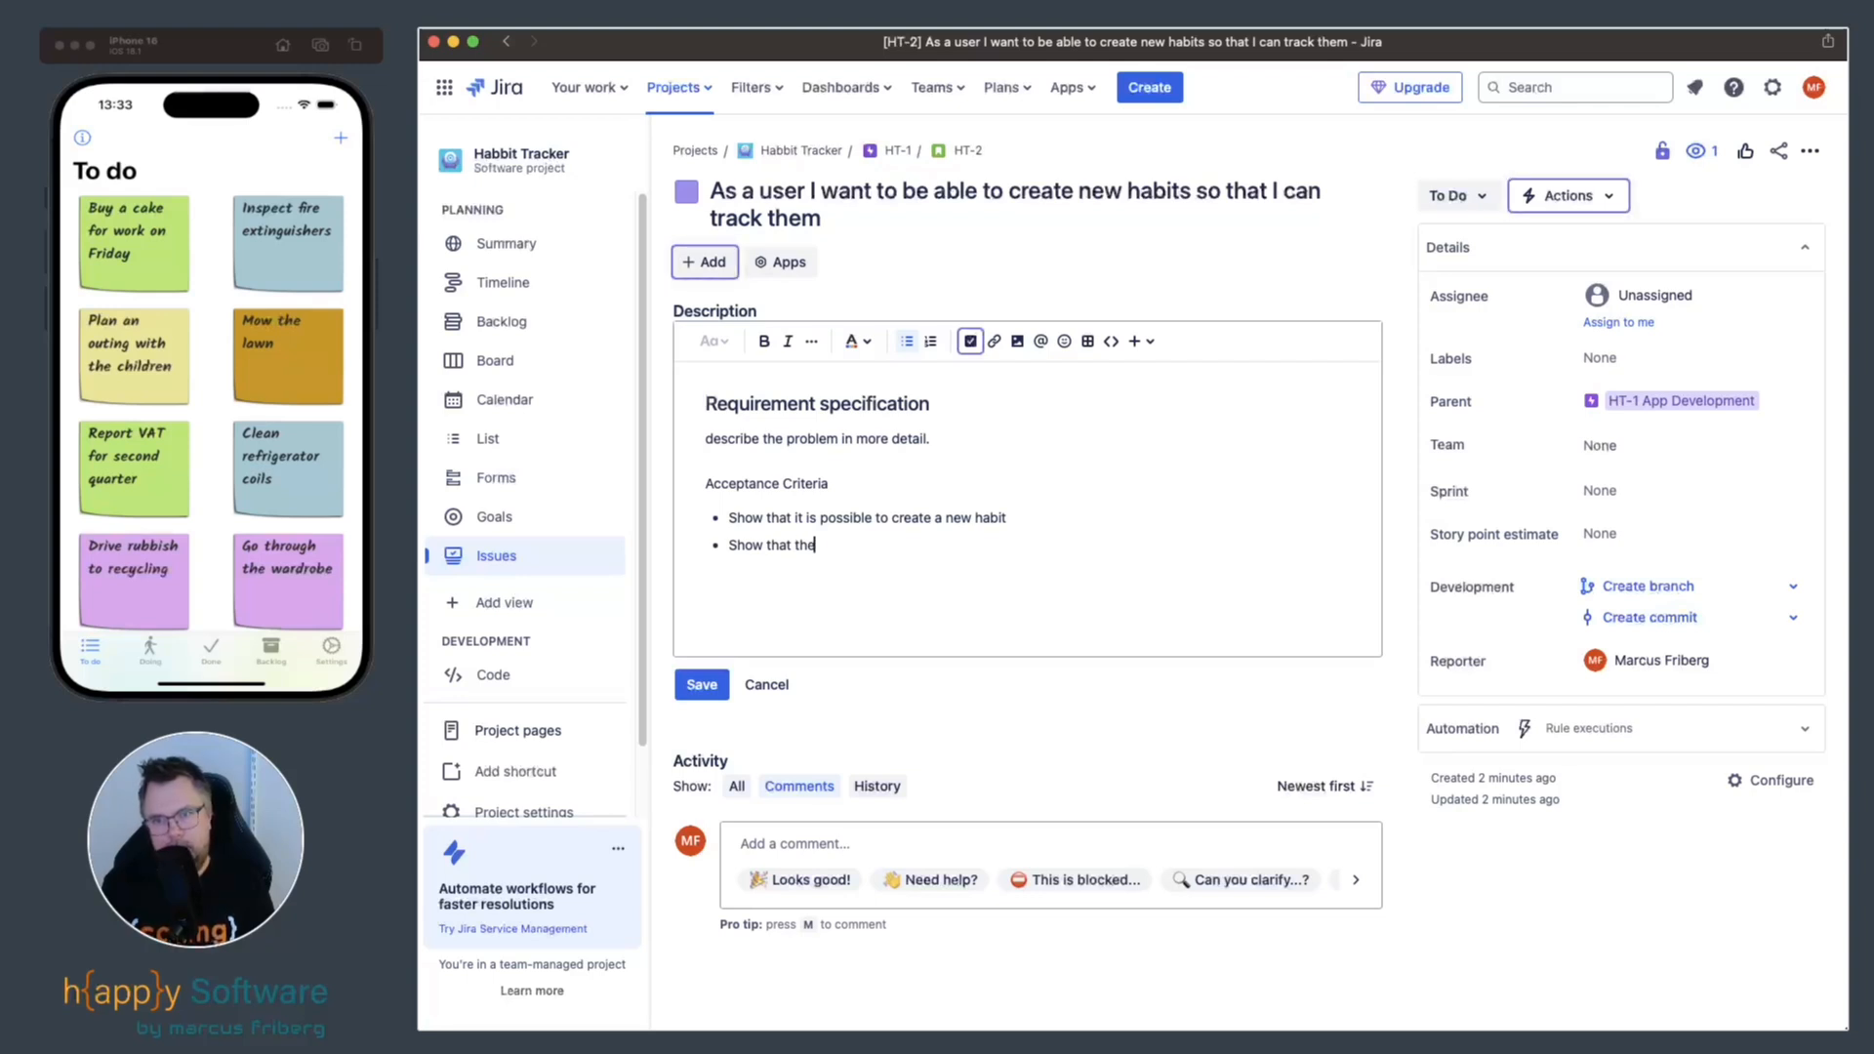
pyautogui.write('newly cr')
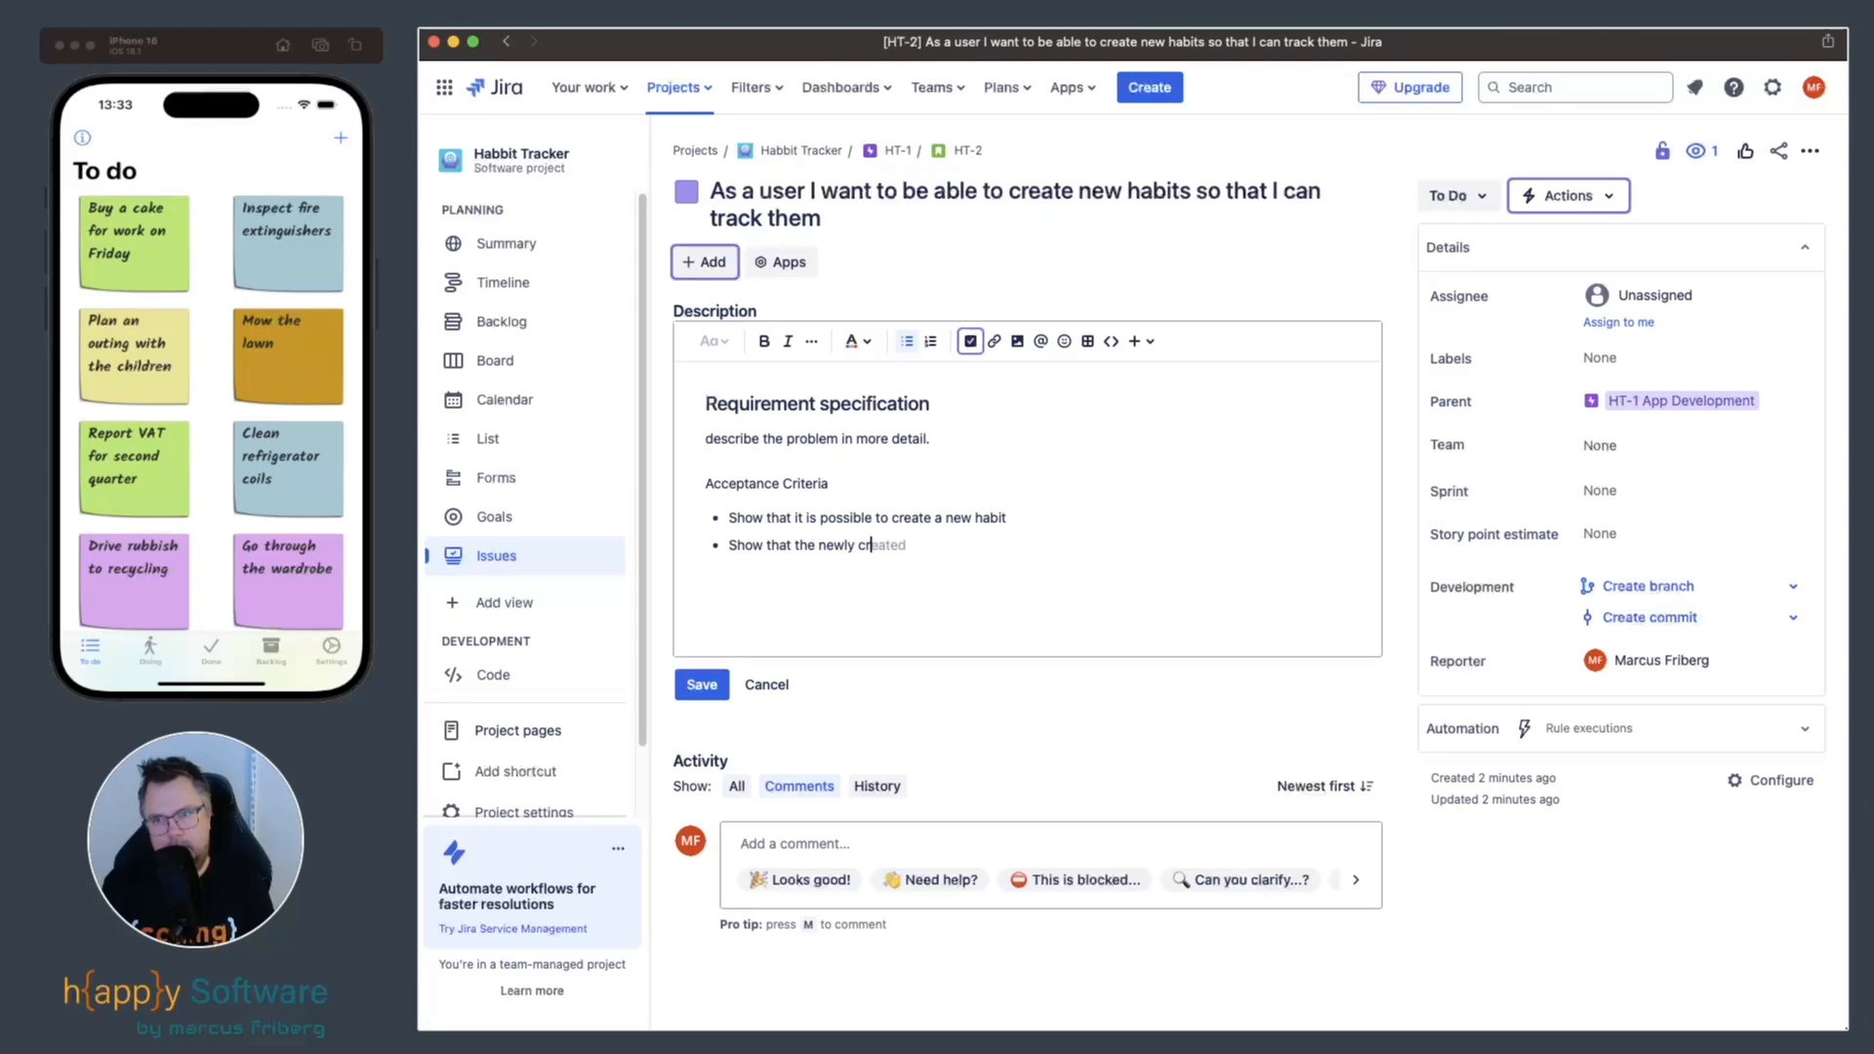
pyautogui.write('eated hab')
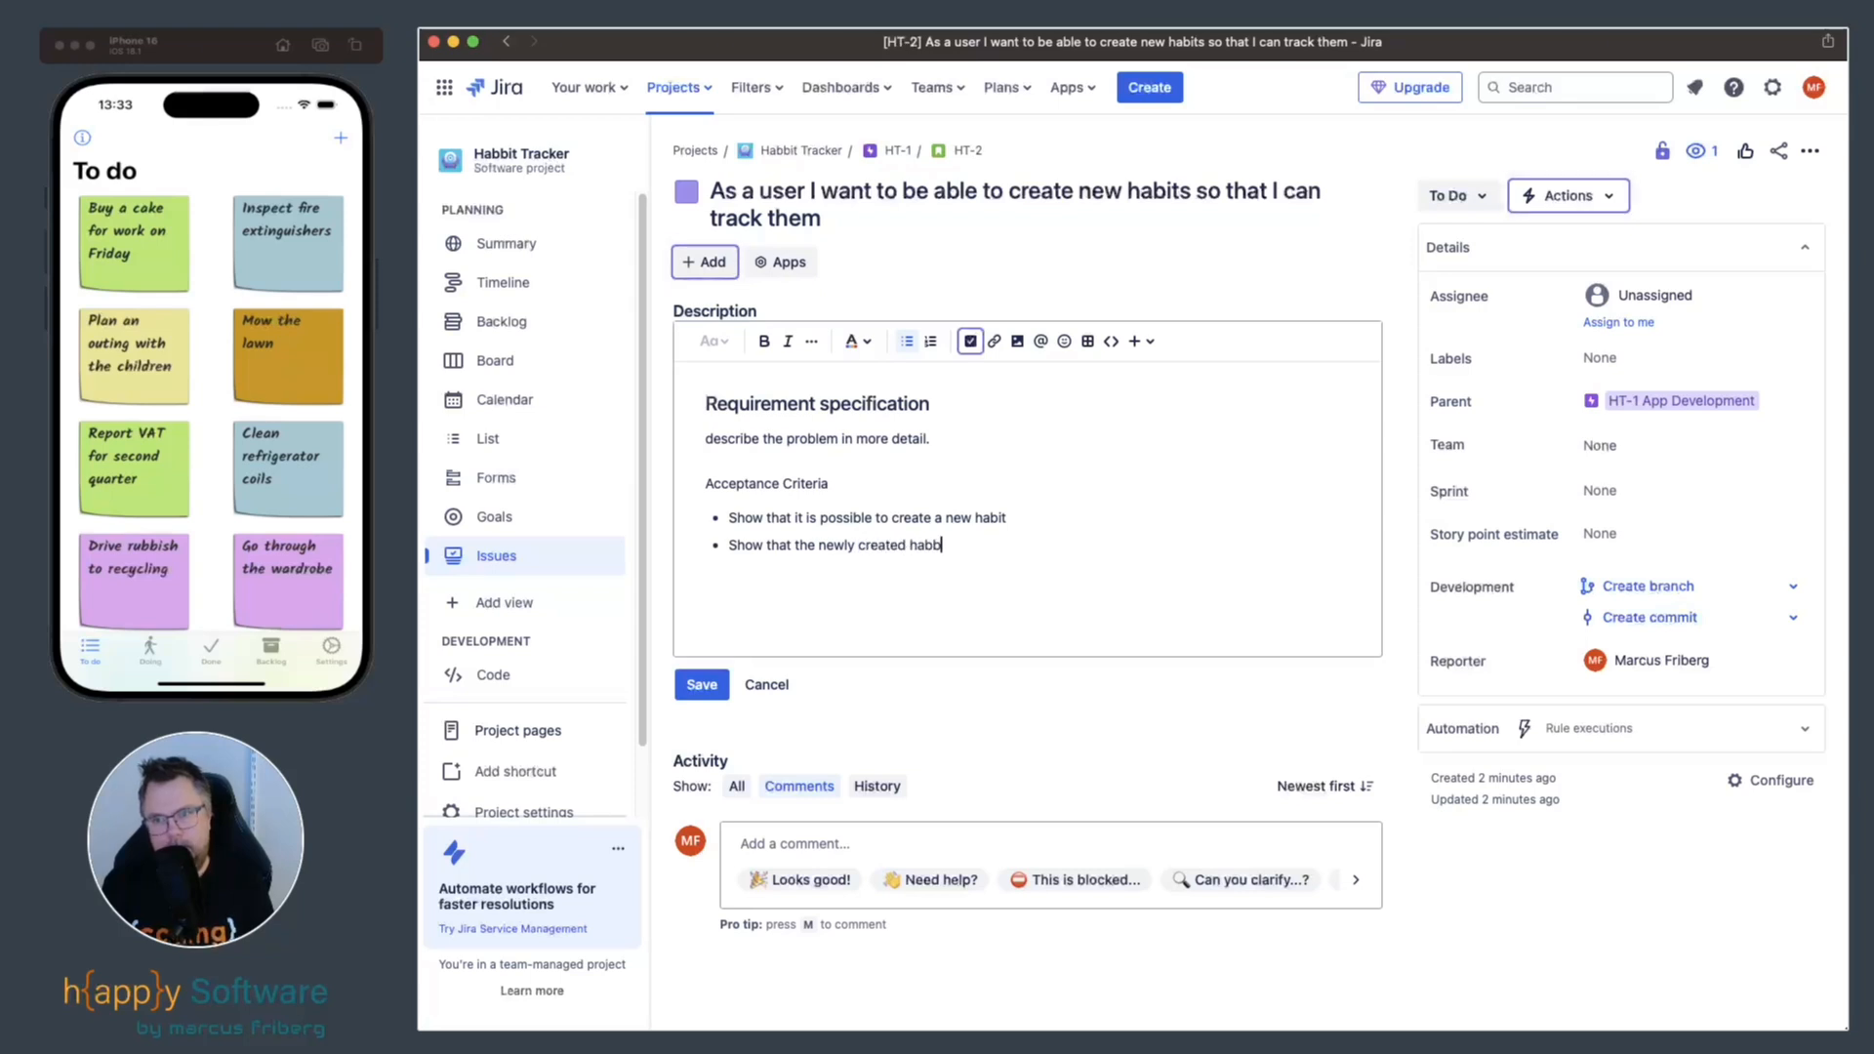
pyautogui.write('it is persis')
pyautogui.write('ted')
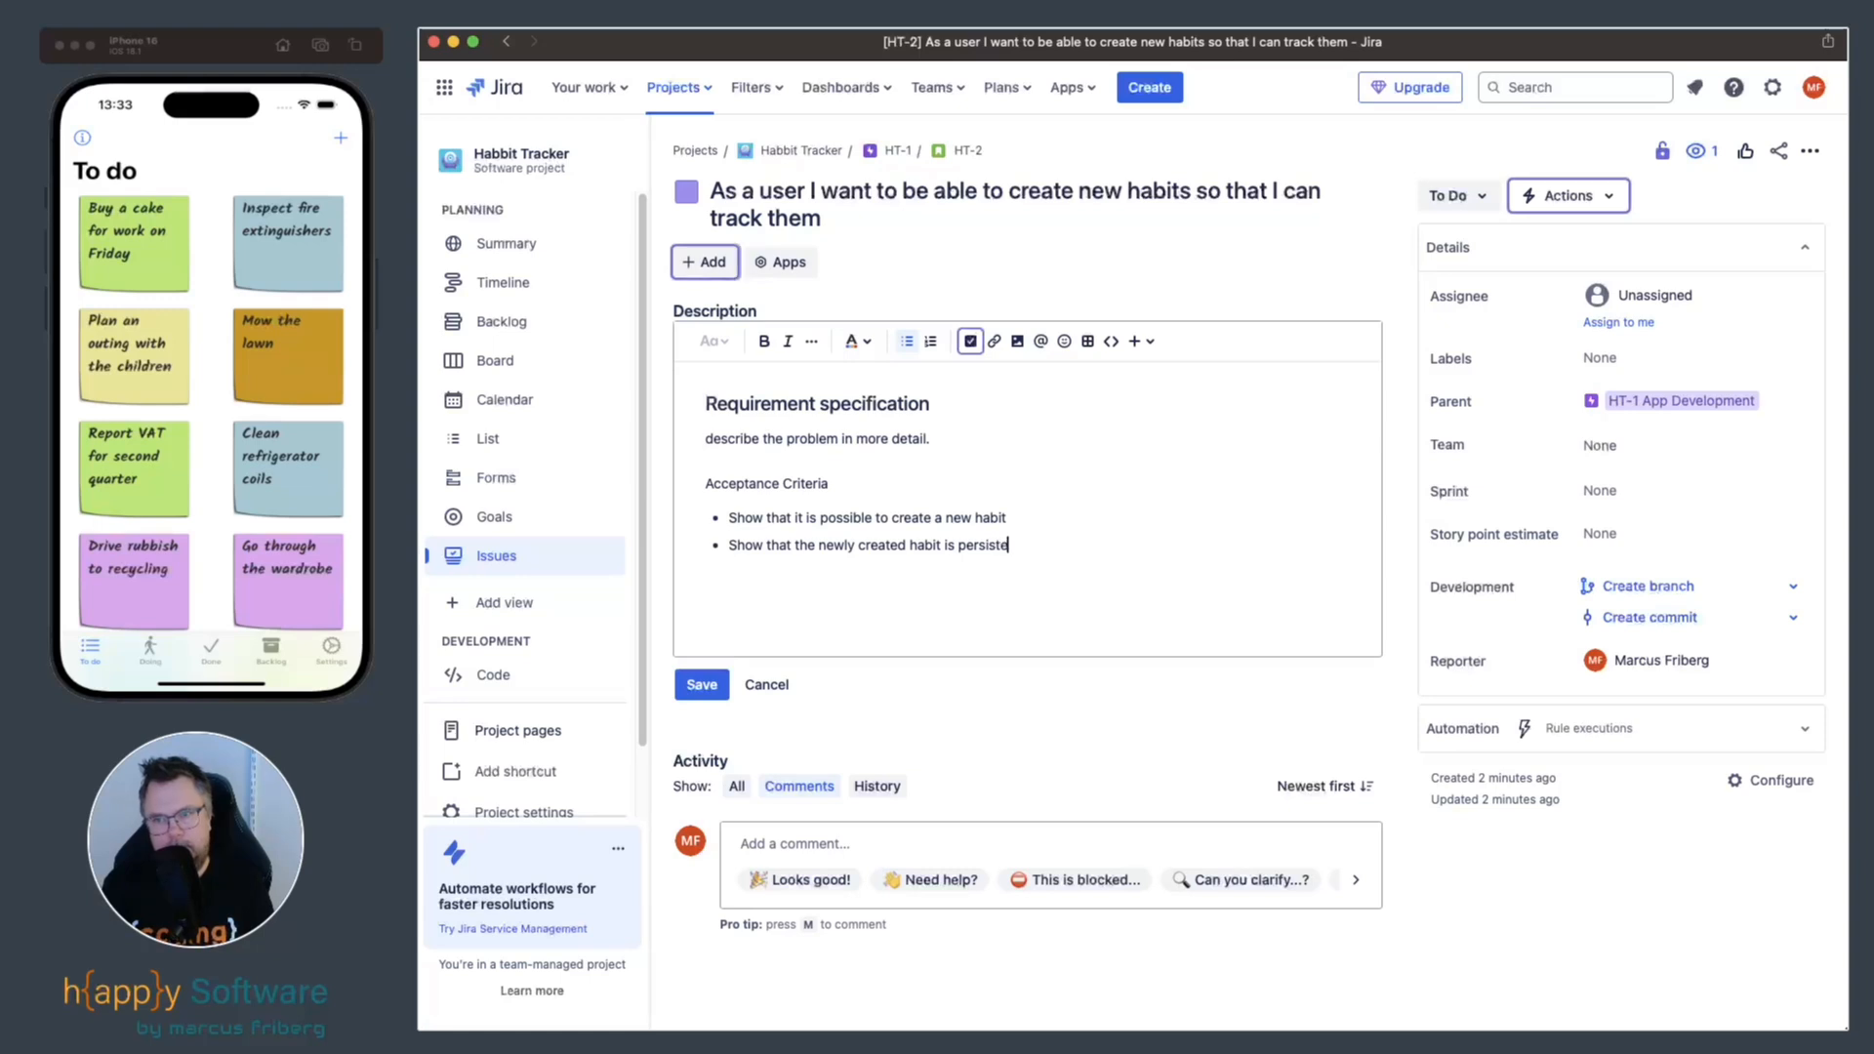
pyautogui.press('Return')
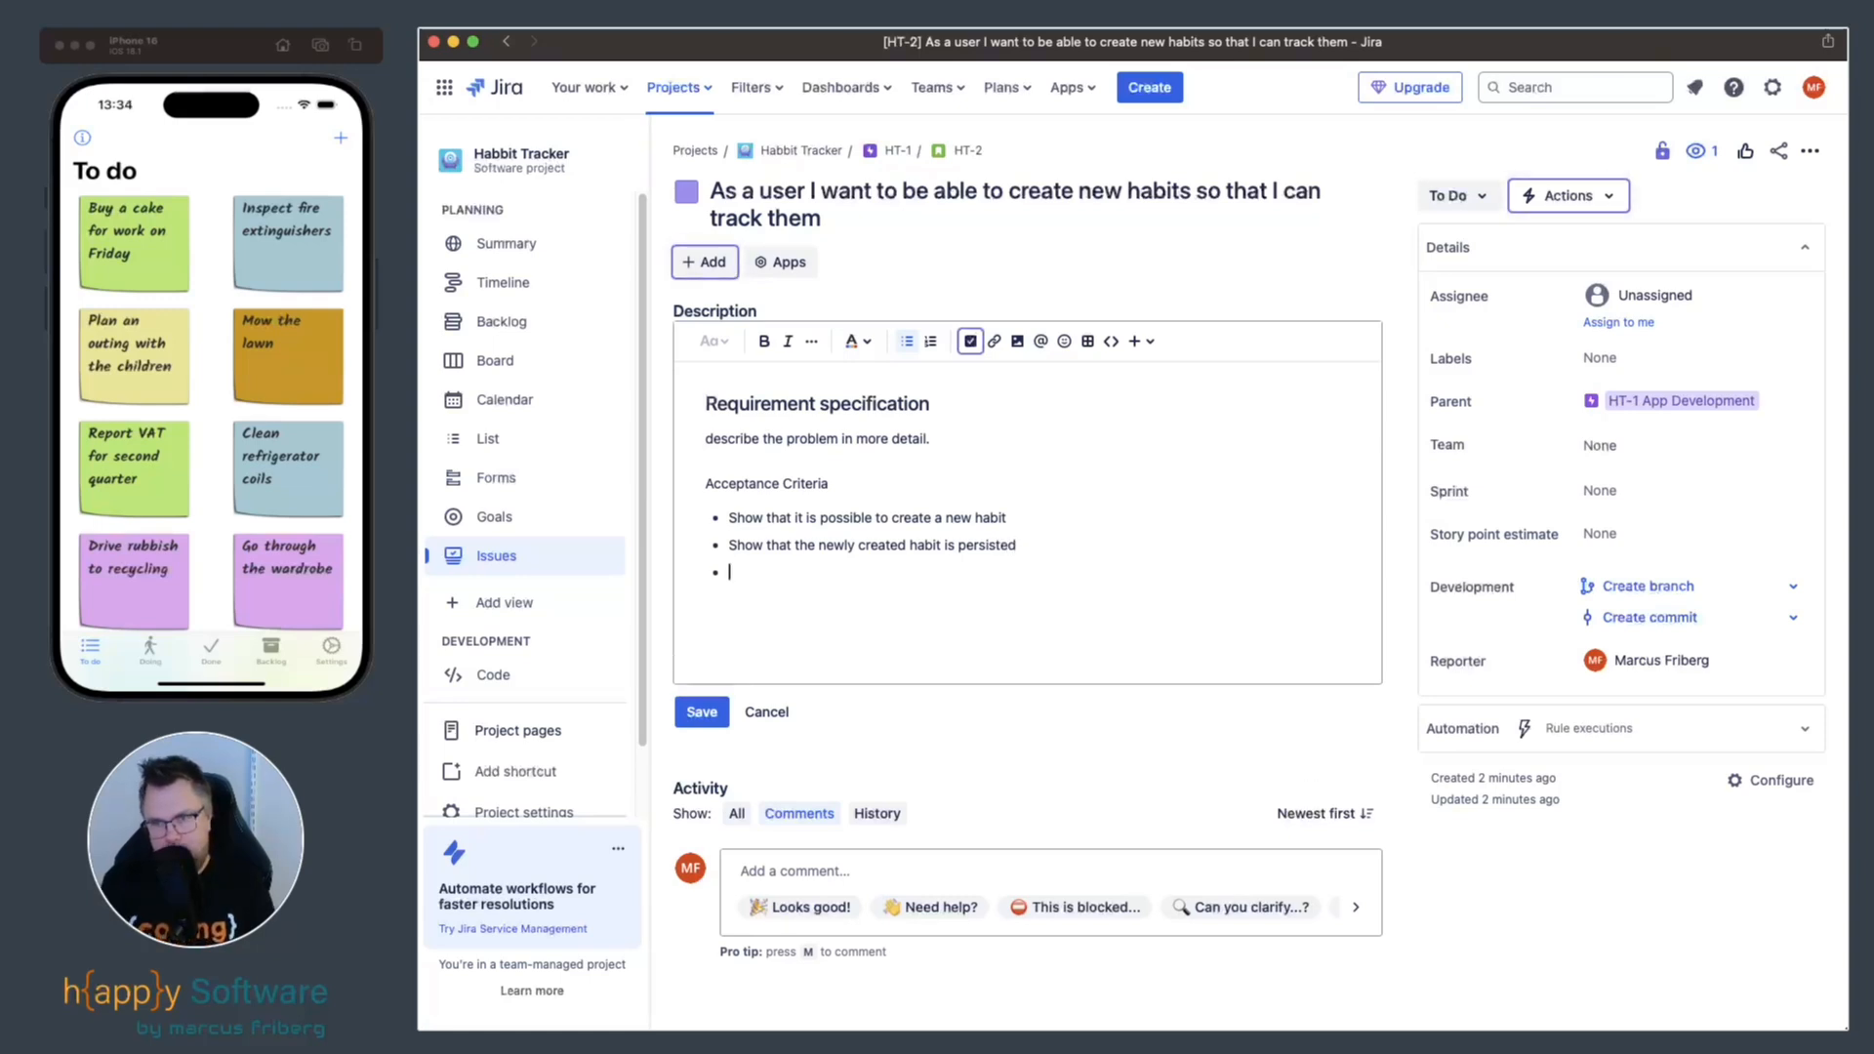
pyautogui.press('BackSpace')
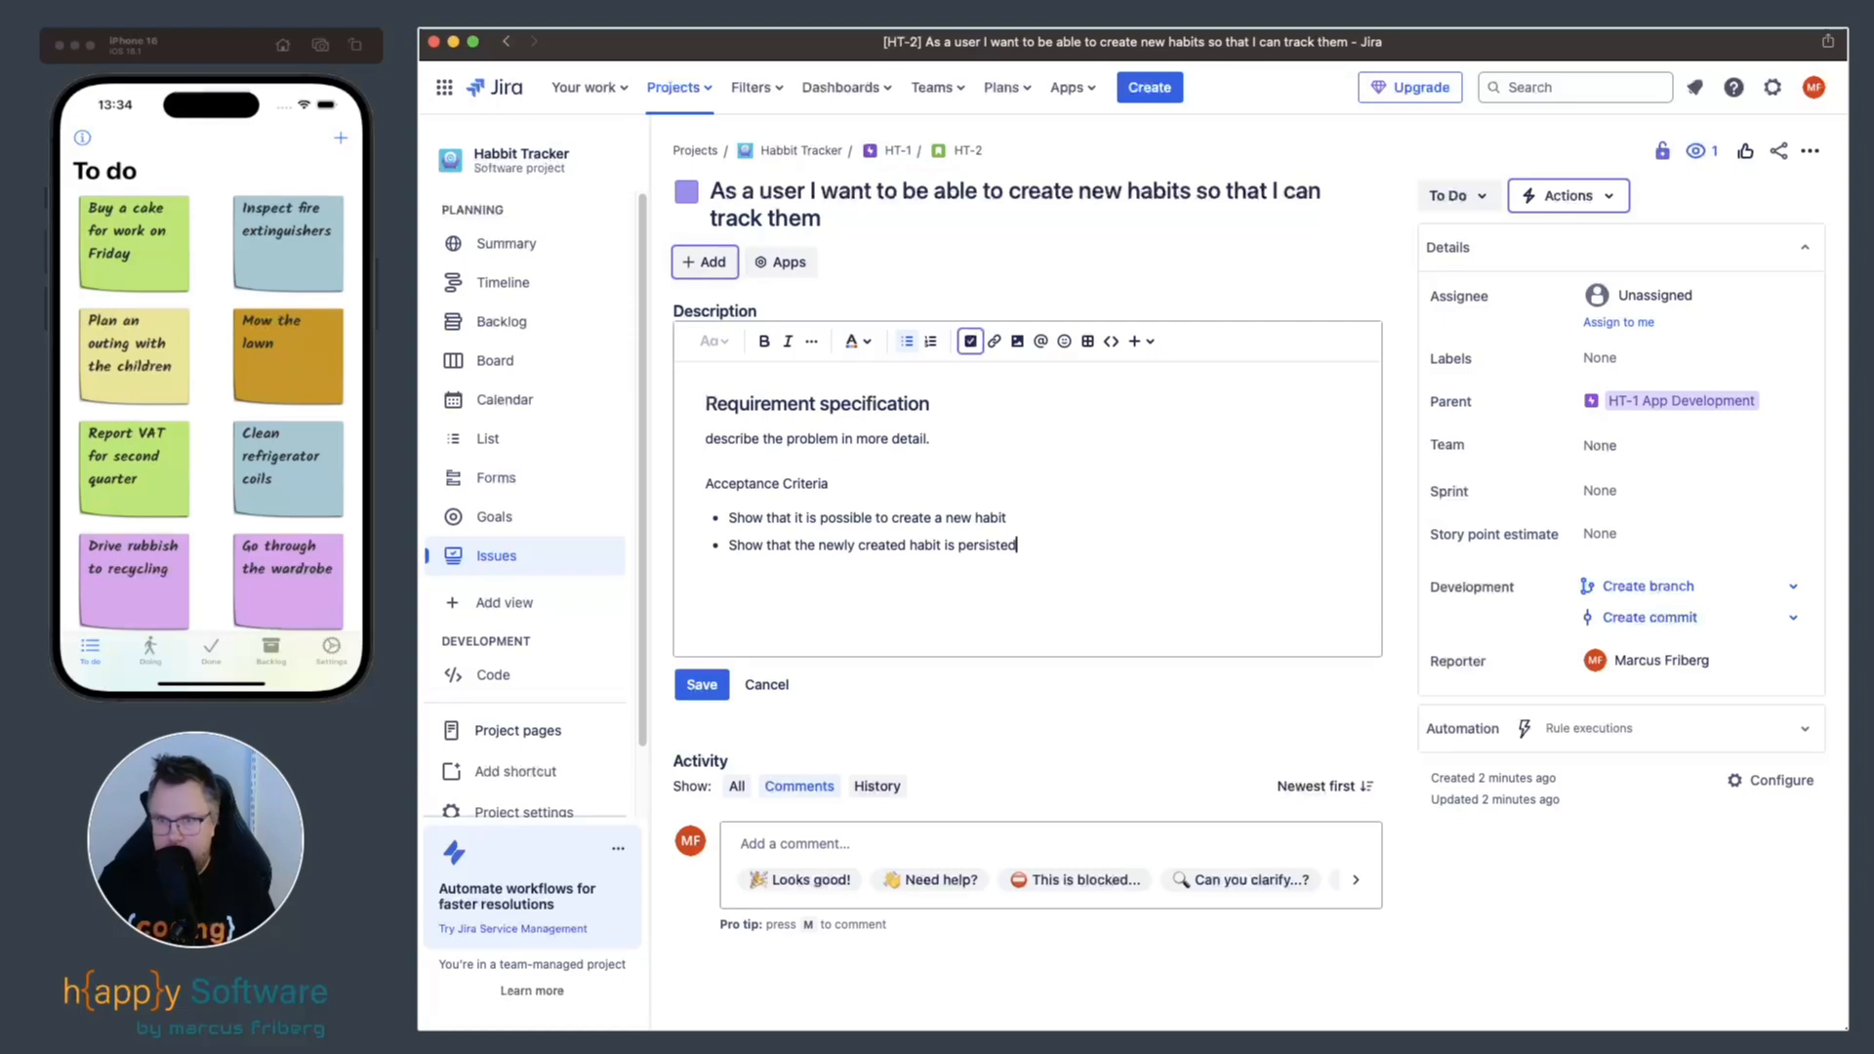
# Try again to format the "Acceptance Criteria" line above the bullets as Heading 2.
pyautogui.moveTo(828, 484); pyautogui.dragTo(633, 484)
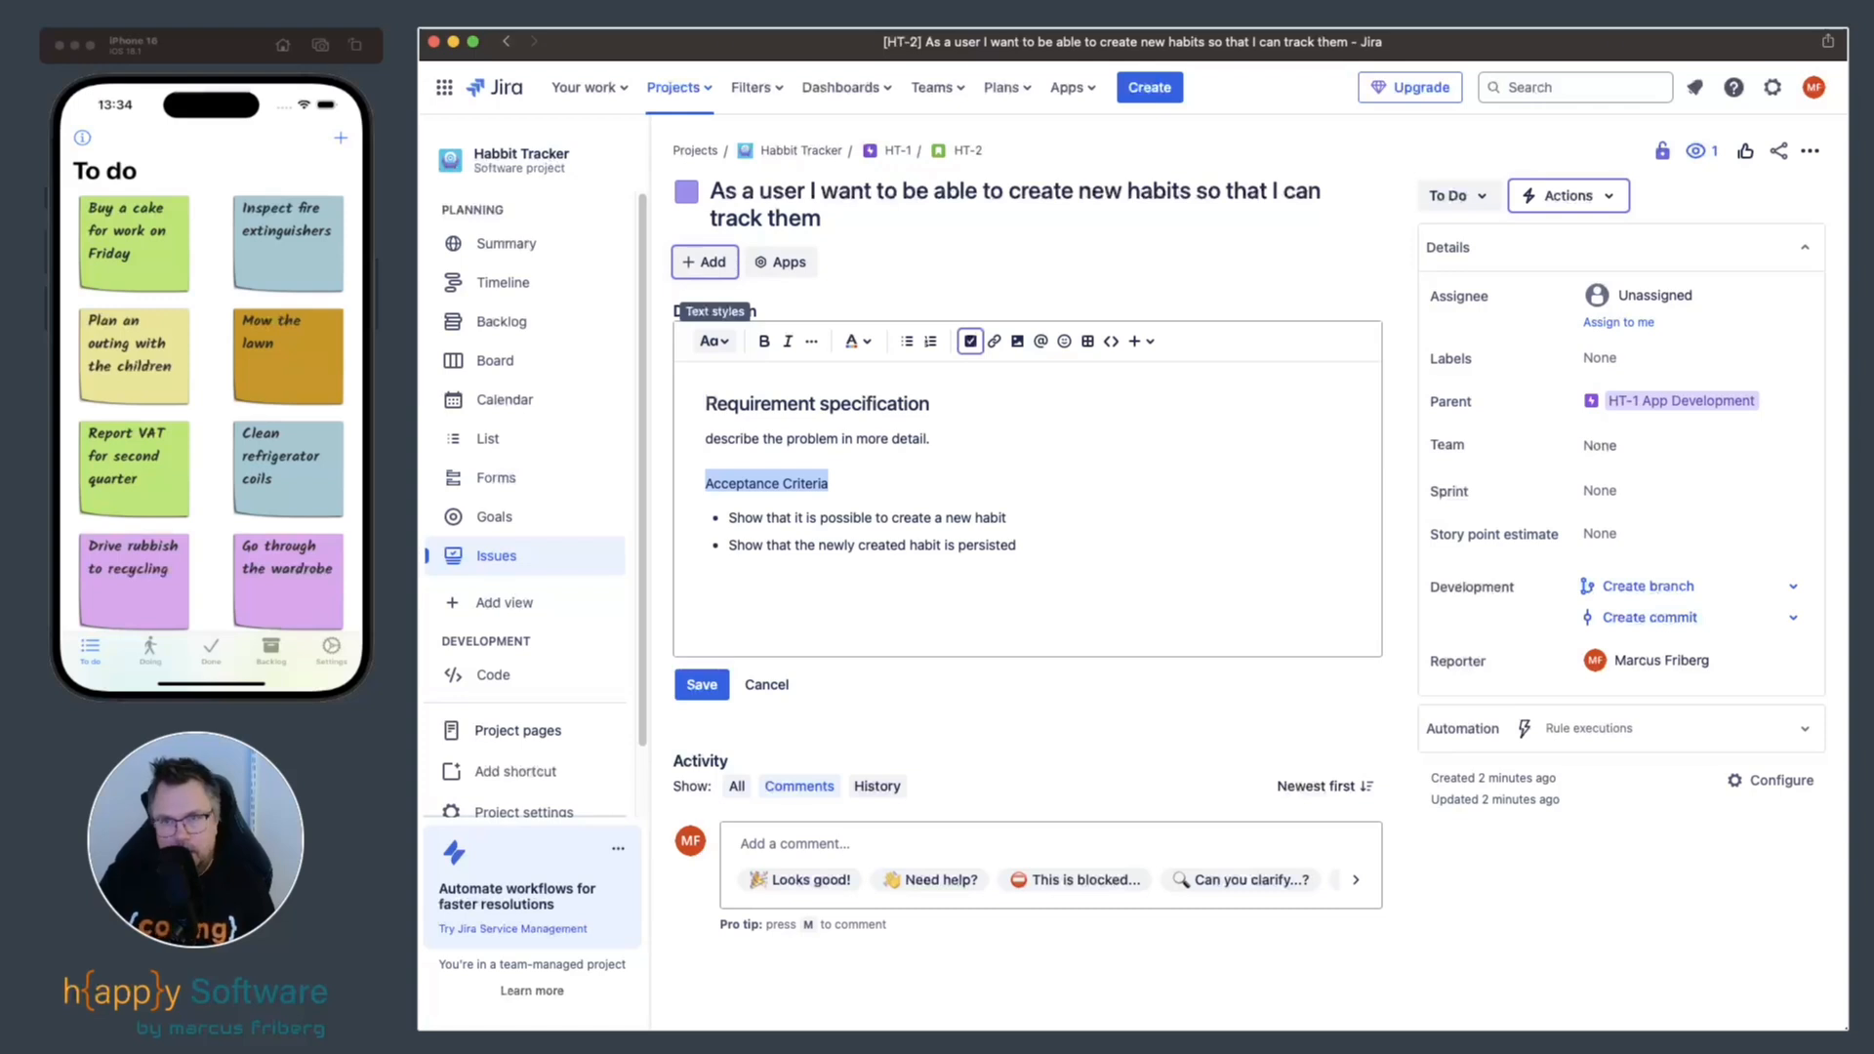
pyautogui.click(715, 341)
pyautogui.click(746, 473)
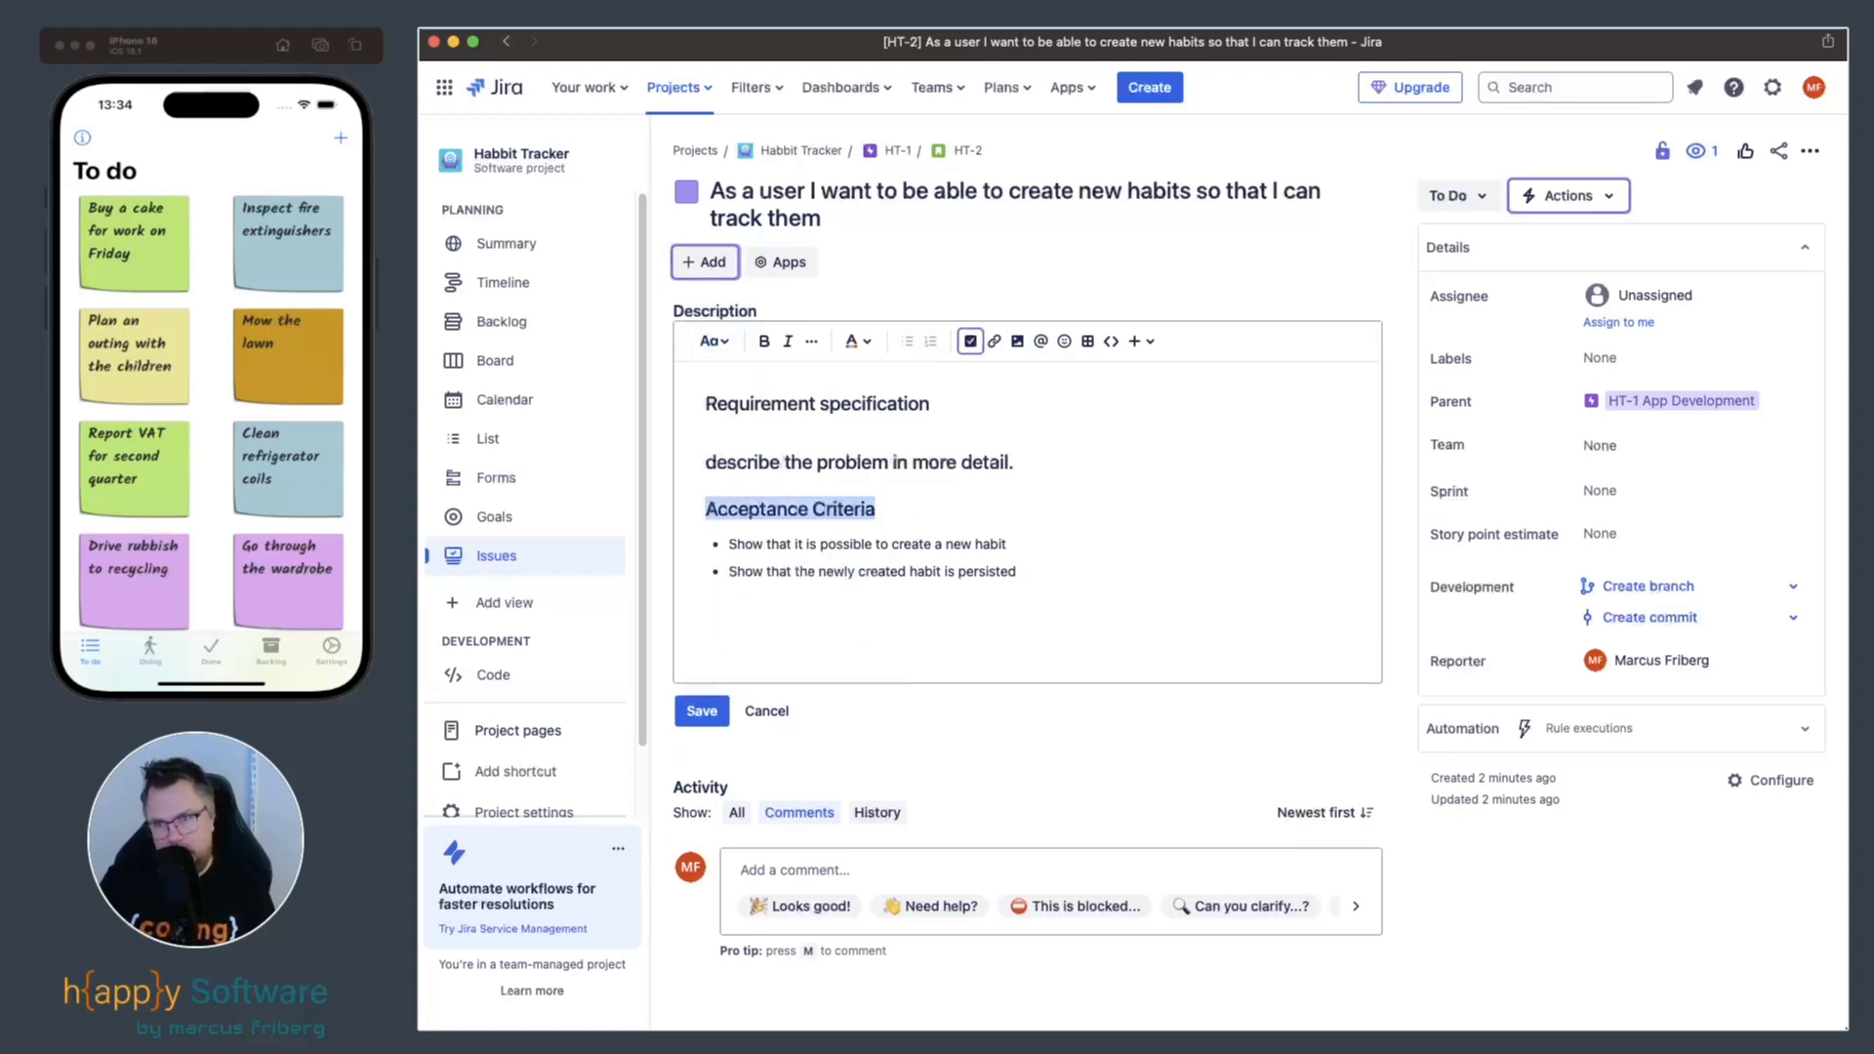
# Restore the problem description line above "Acceptance Criteria" to normal text.
pyautogui.click(1017, 572)
pyautogui.moveTo(1015, 463); pyautogui.dragTo(706, 463)
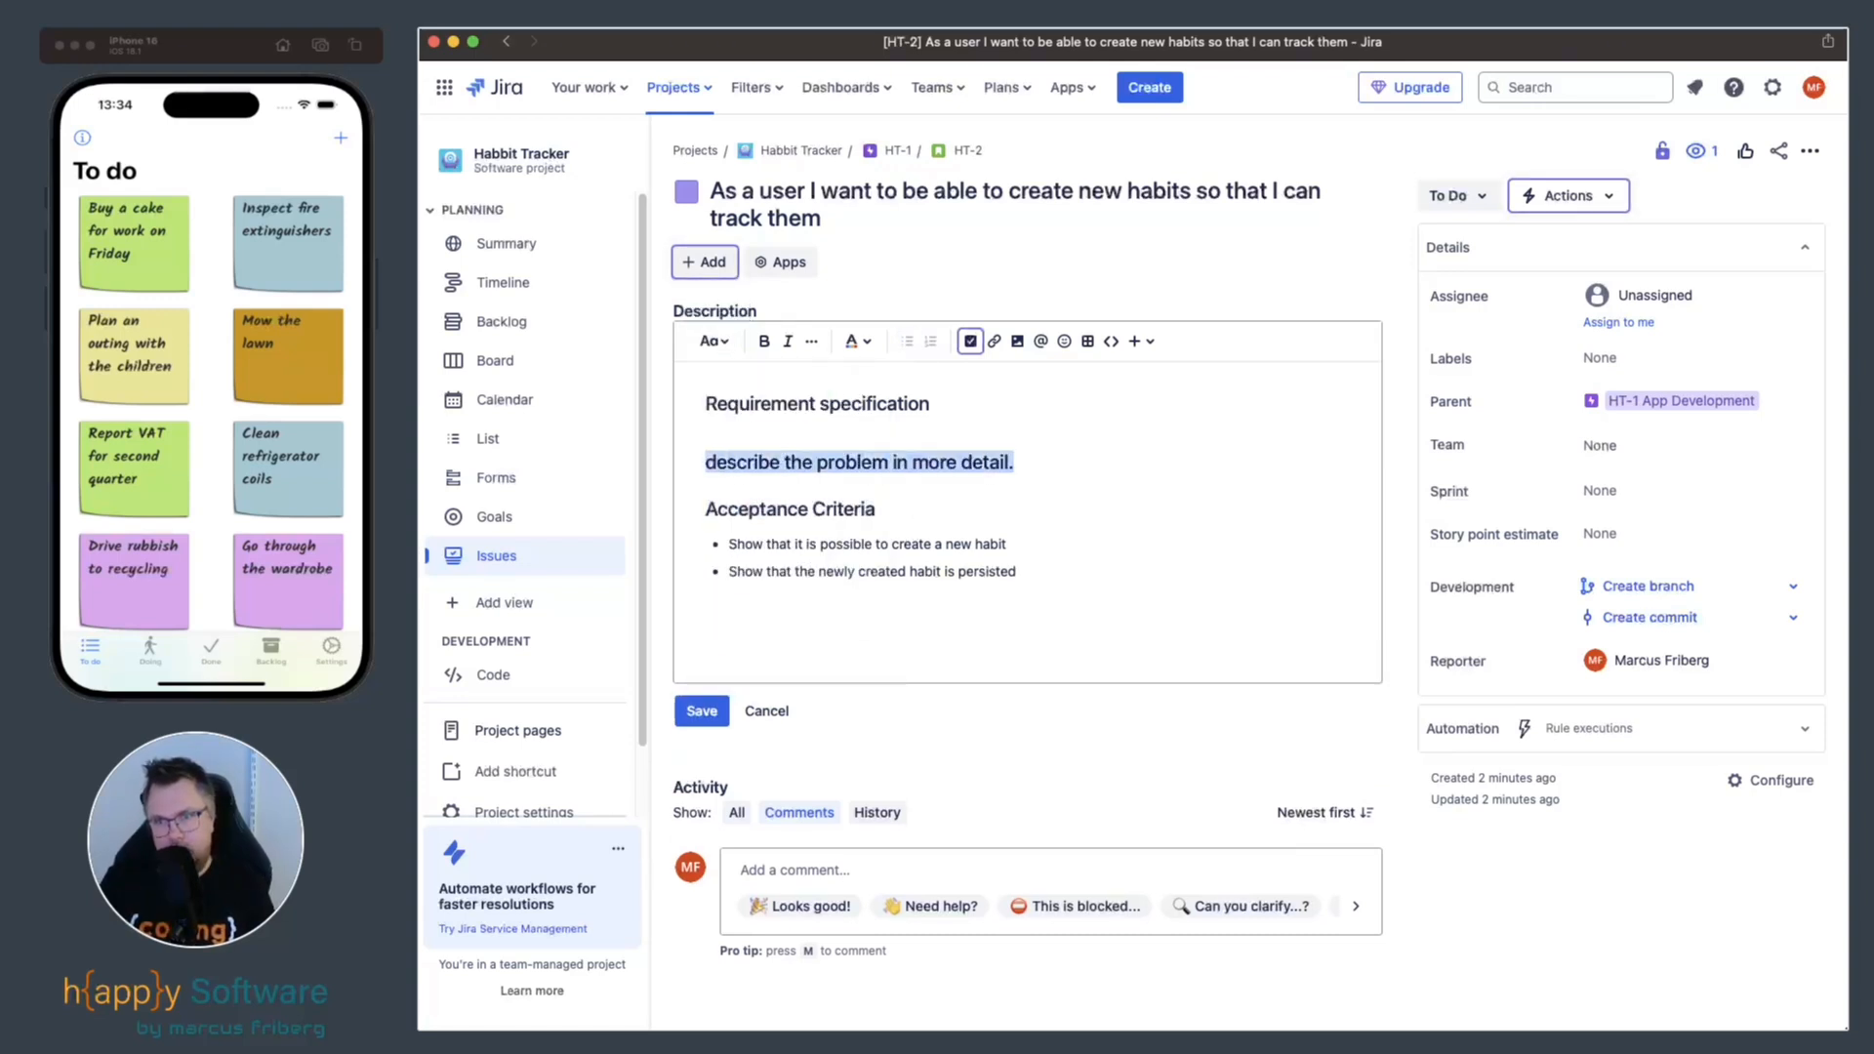
pyautogui.click(715, 341)
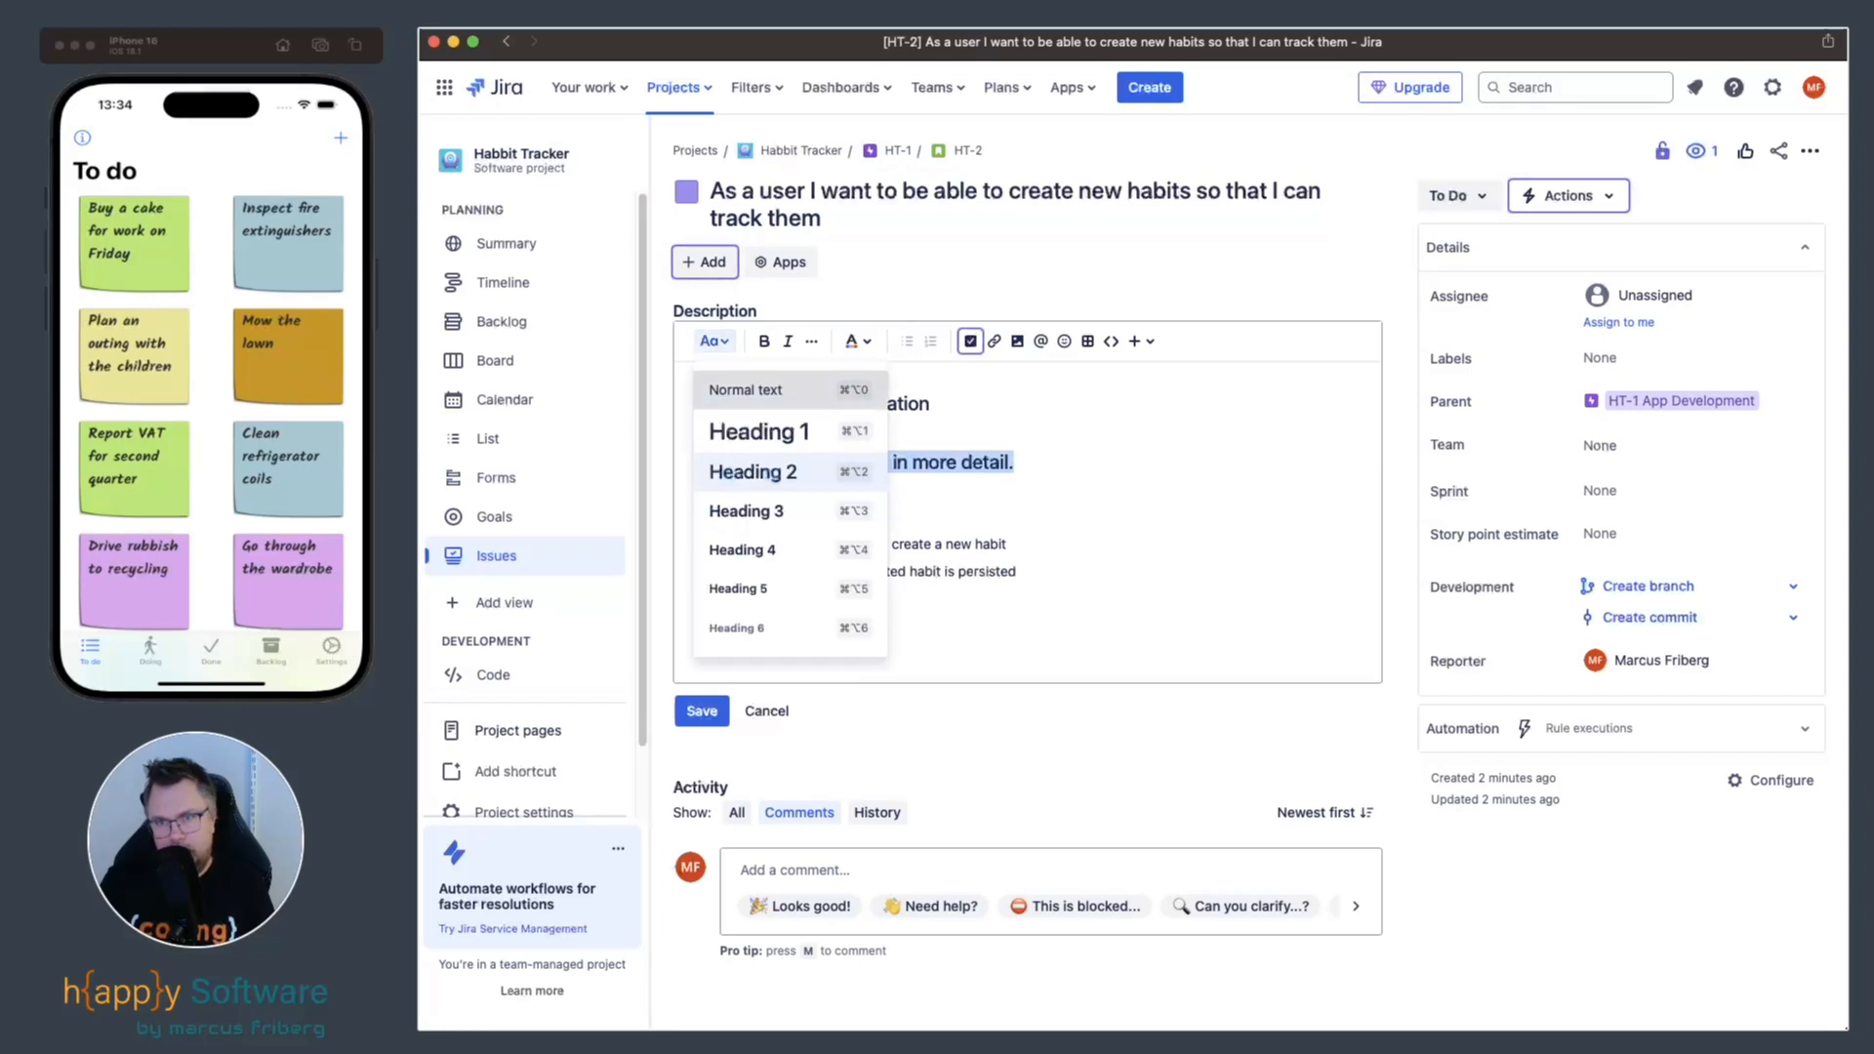
pyautogui.click(741, 385)
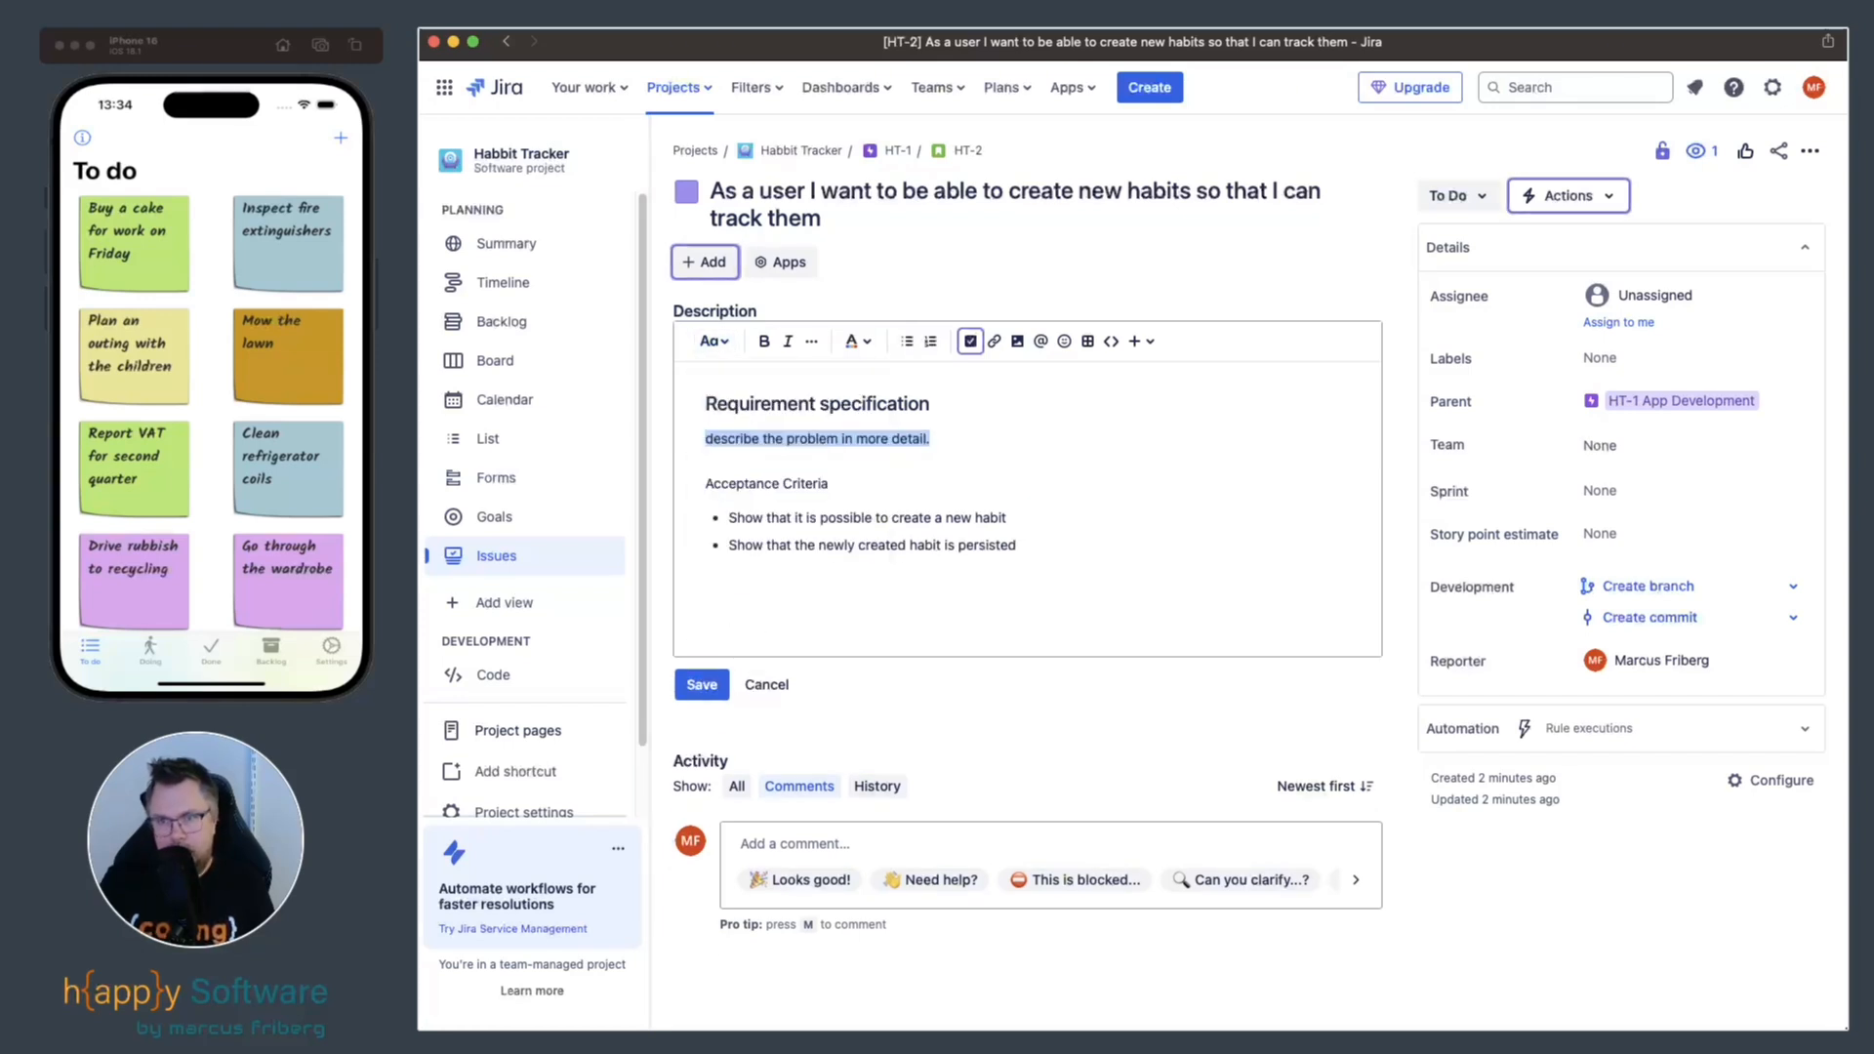
# Format the "Acceptance Criteria" line as Heading 2 and insert an empty line above it after the problem description.
pyautogui.click(830, 483)
pyautogui.press('shift+super+Left')
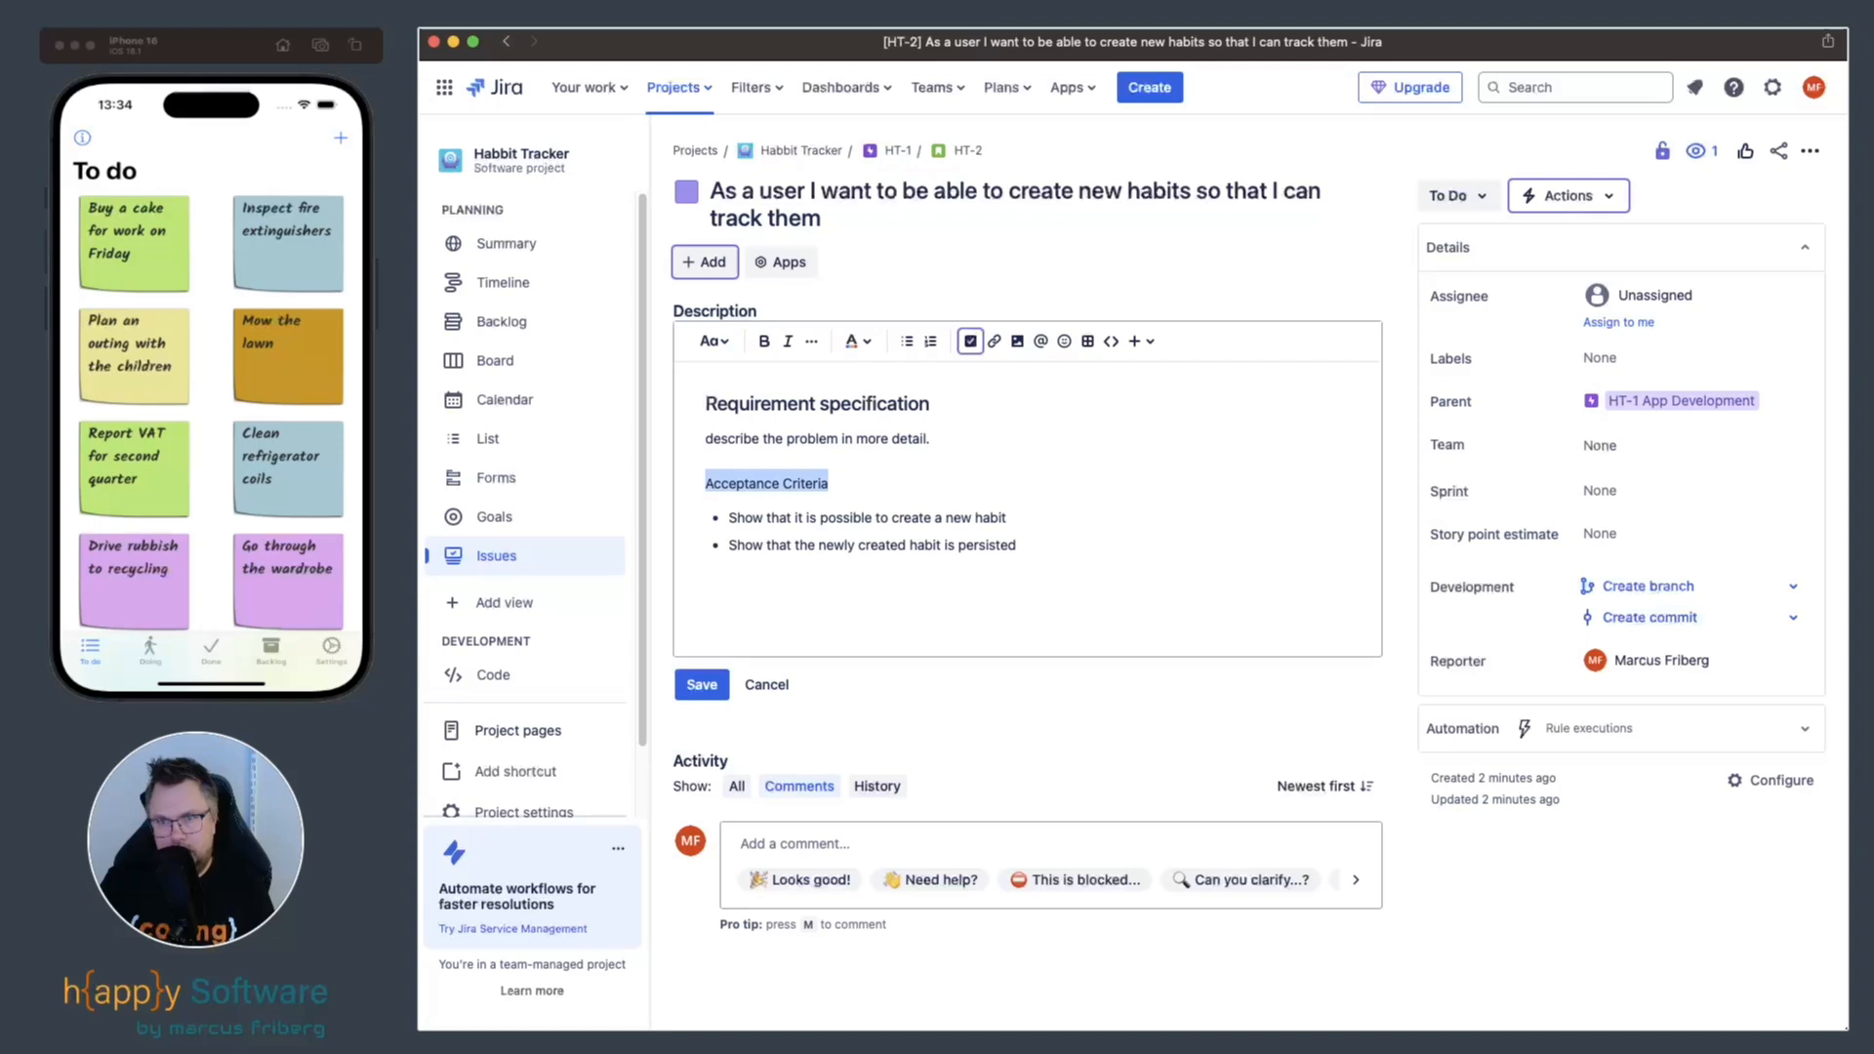
pyautogui.click(714, 340)
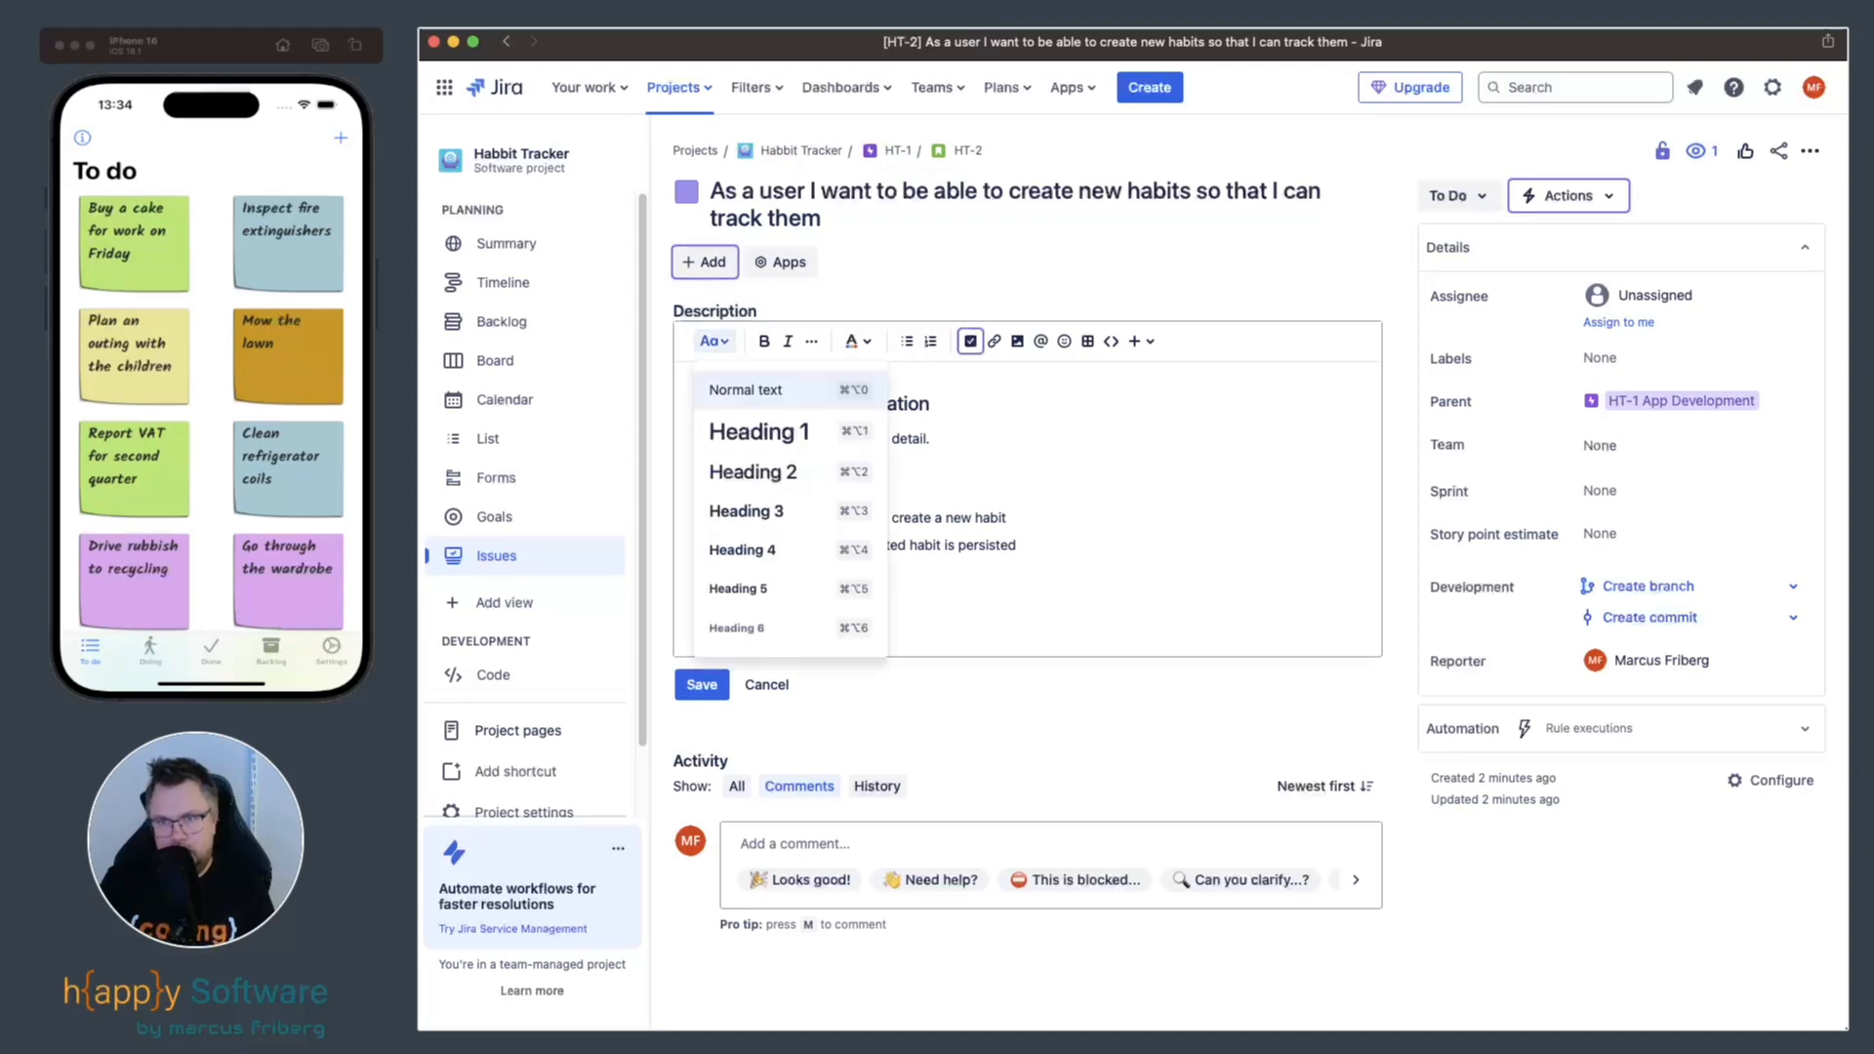
pyautogui.click(753, 471)
pyautogui.click(1014, 462)
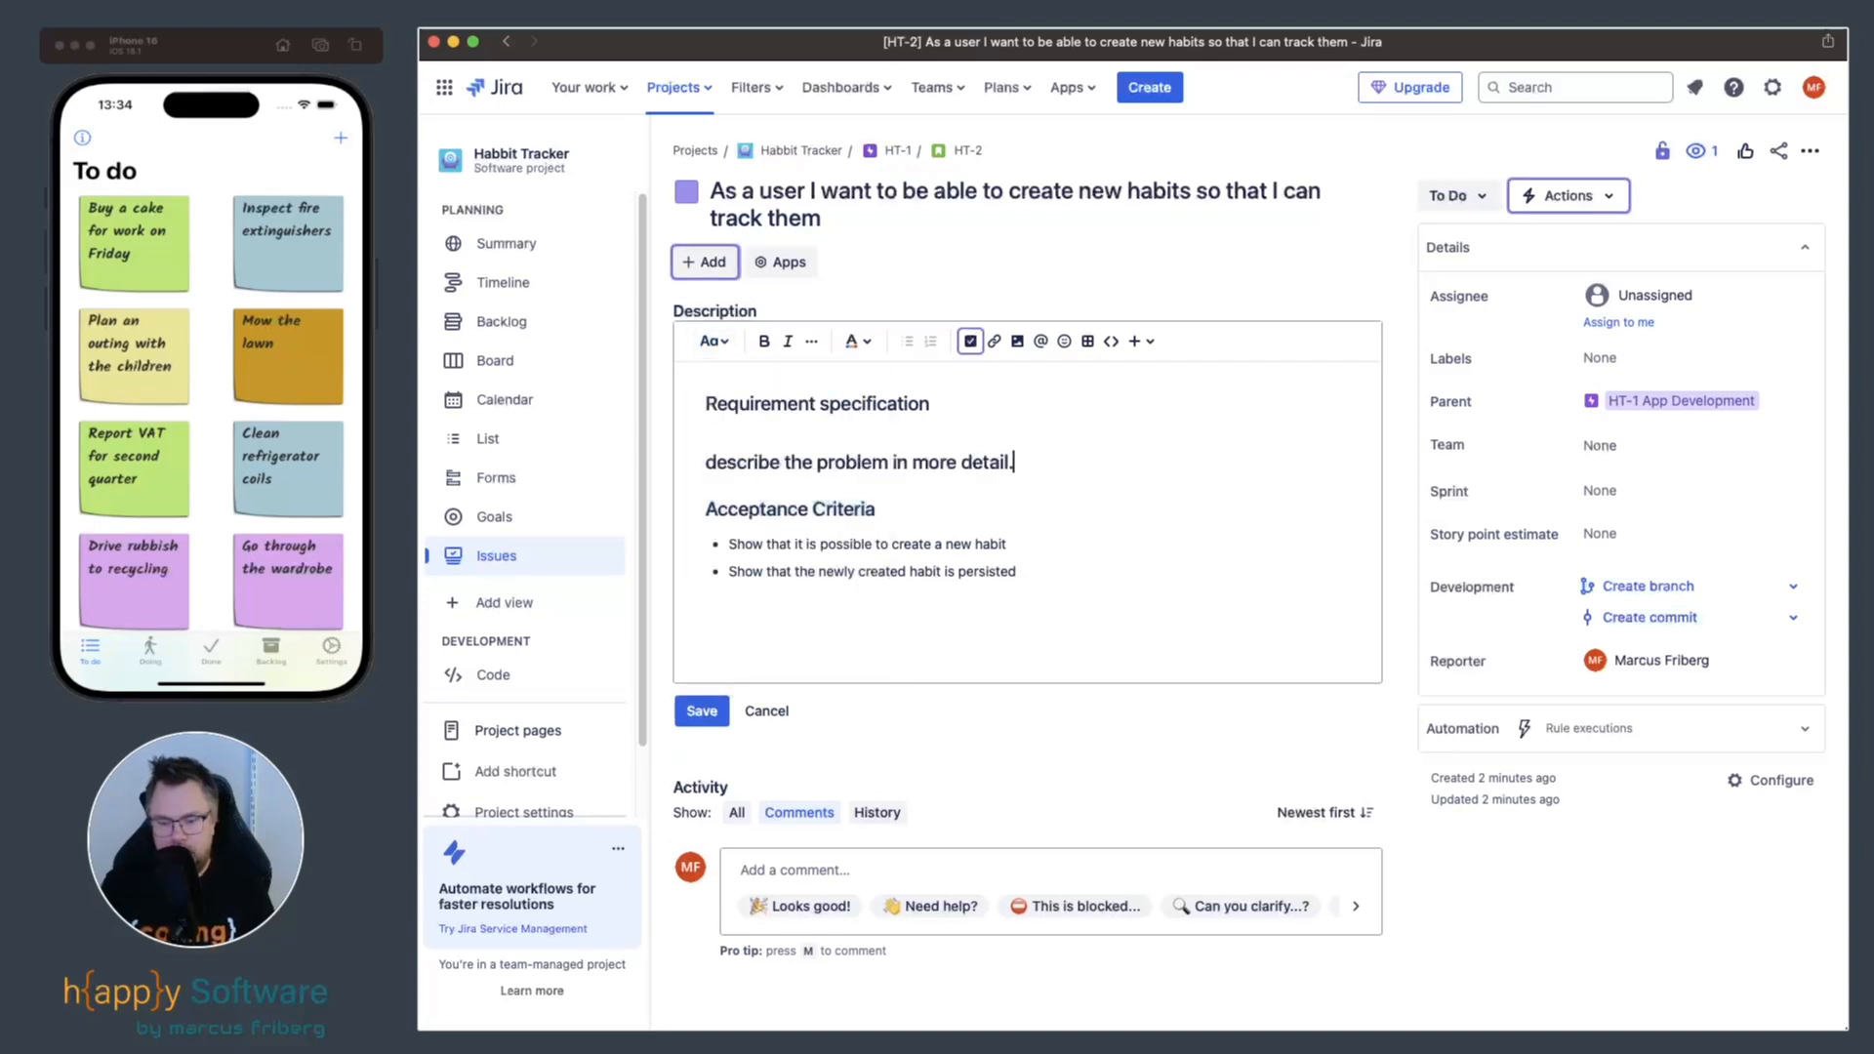
pyautogui.press('Return')
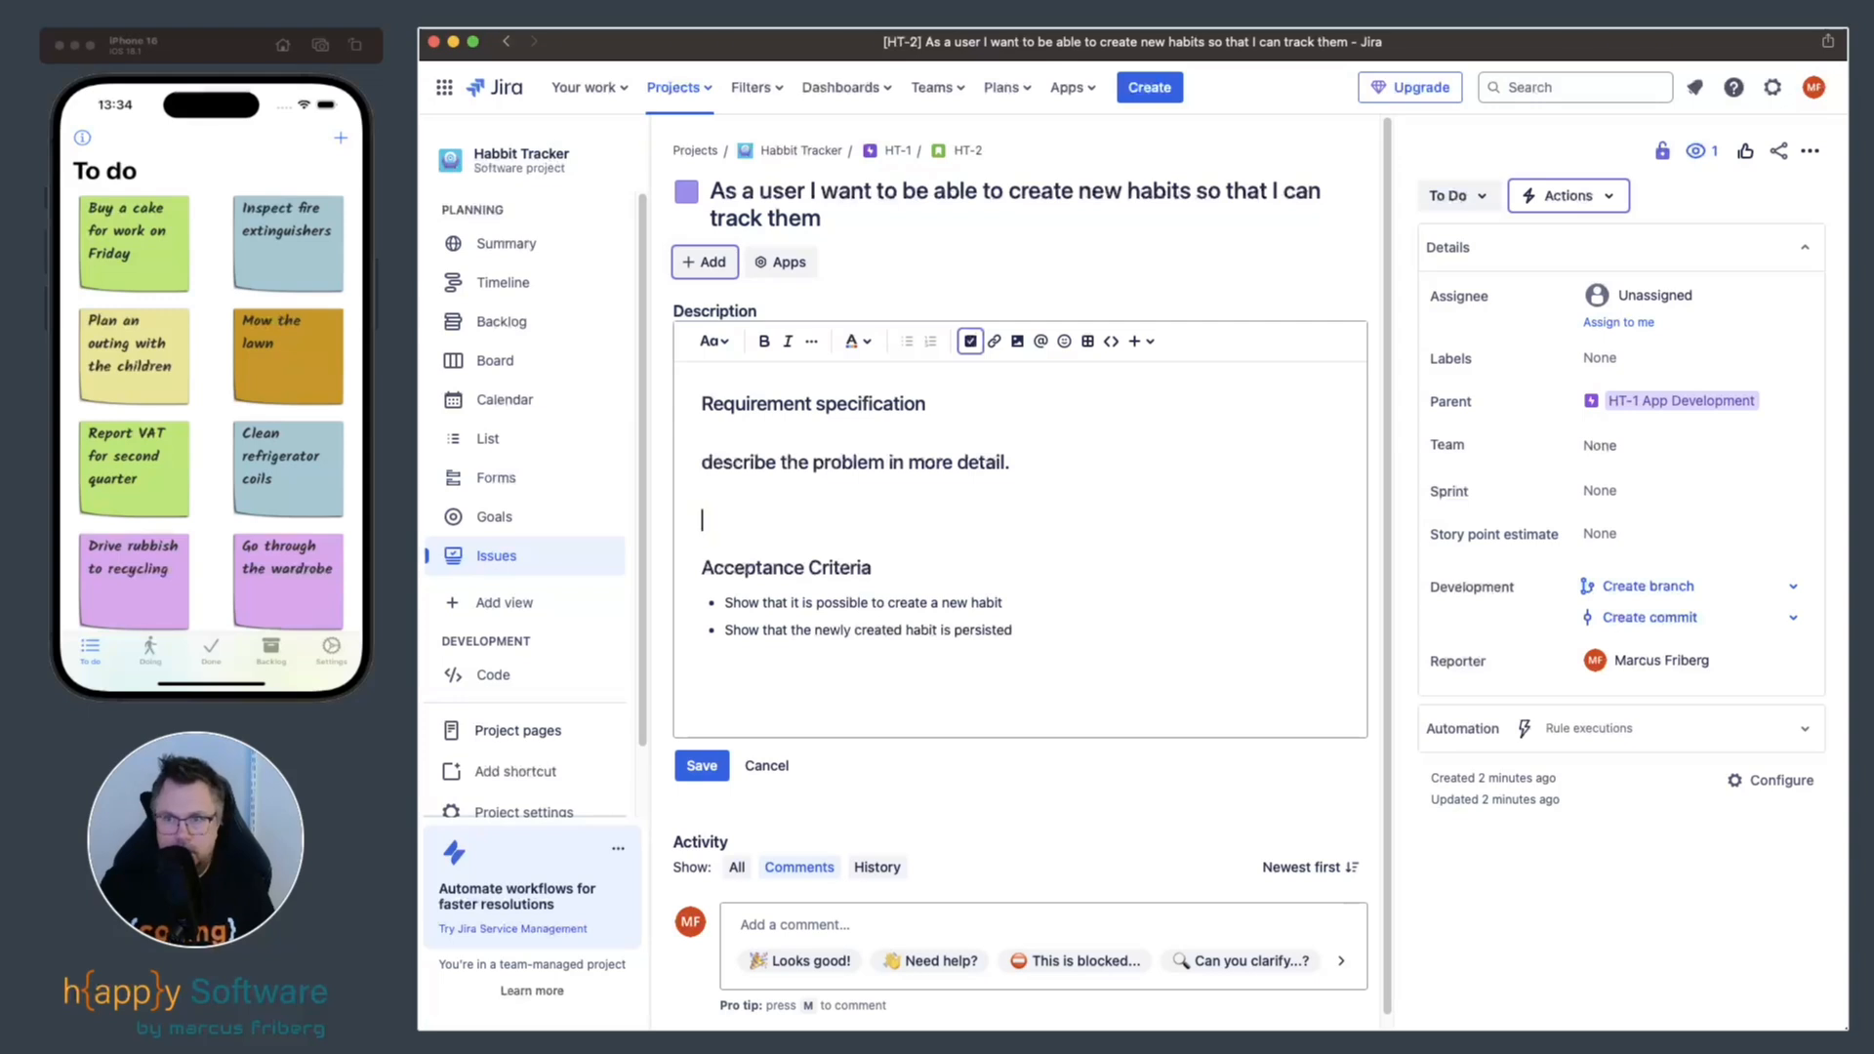
# Set the line "describe the problem in more detail." back to normal text and save the issue description.
pyautogui.click(1011, 462)
pyautogui.press('shift+super+Left')
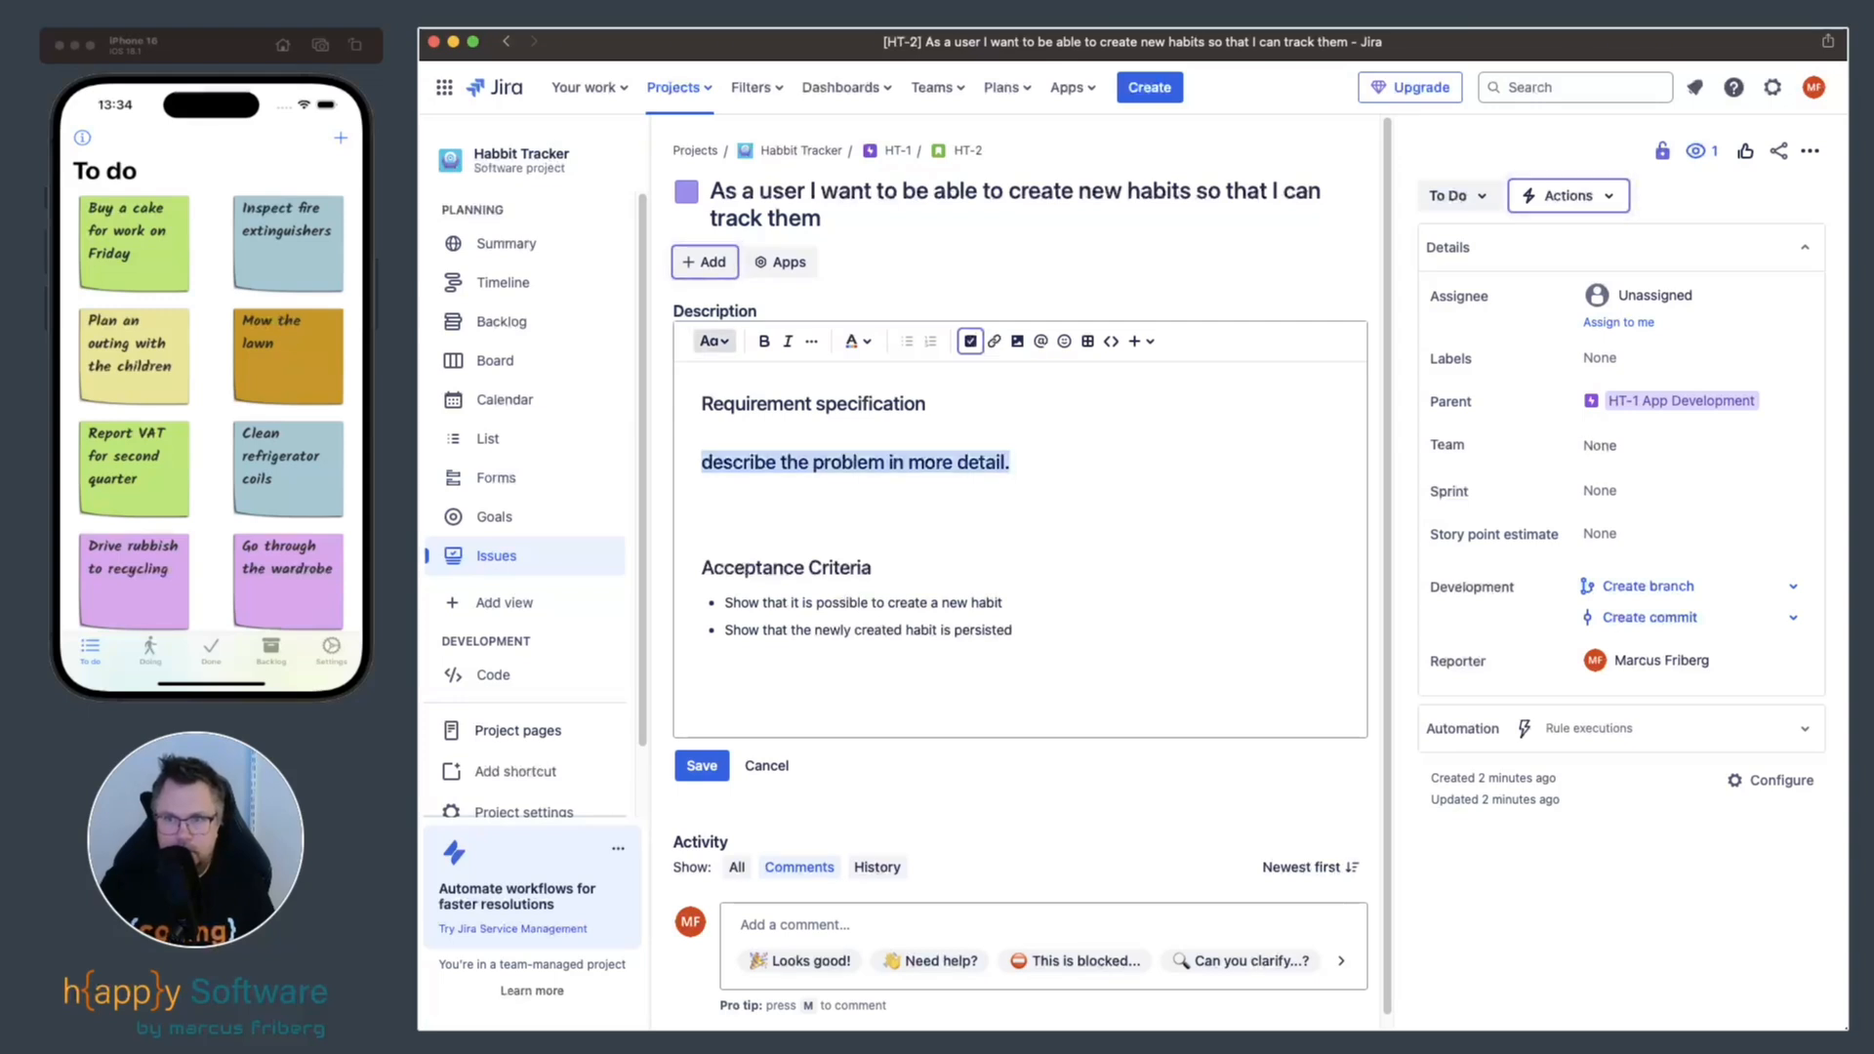
pyautogui.click(714, 341)
pyautogui.click(751, 389)
pyautogui.click(707, 493)
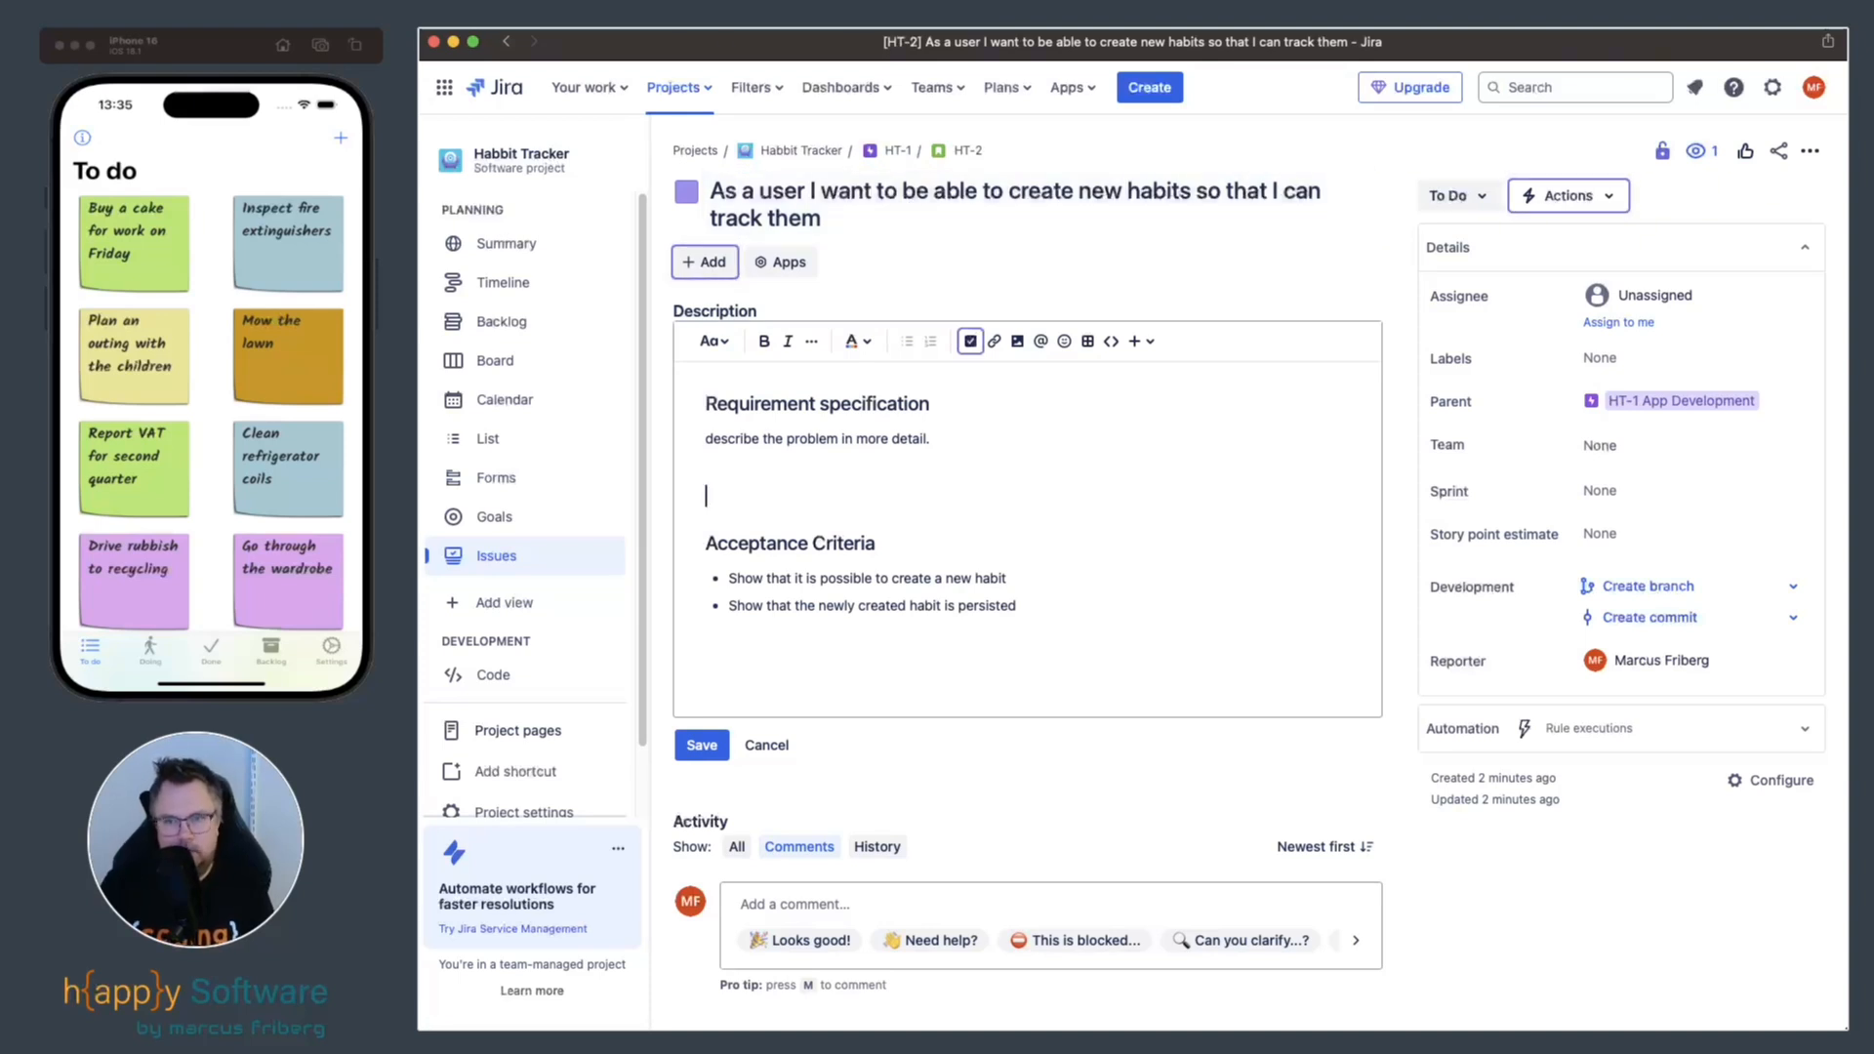
pyautogui.click(701, 745)
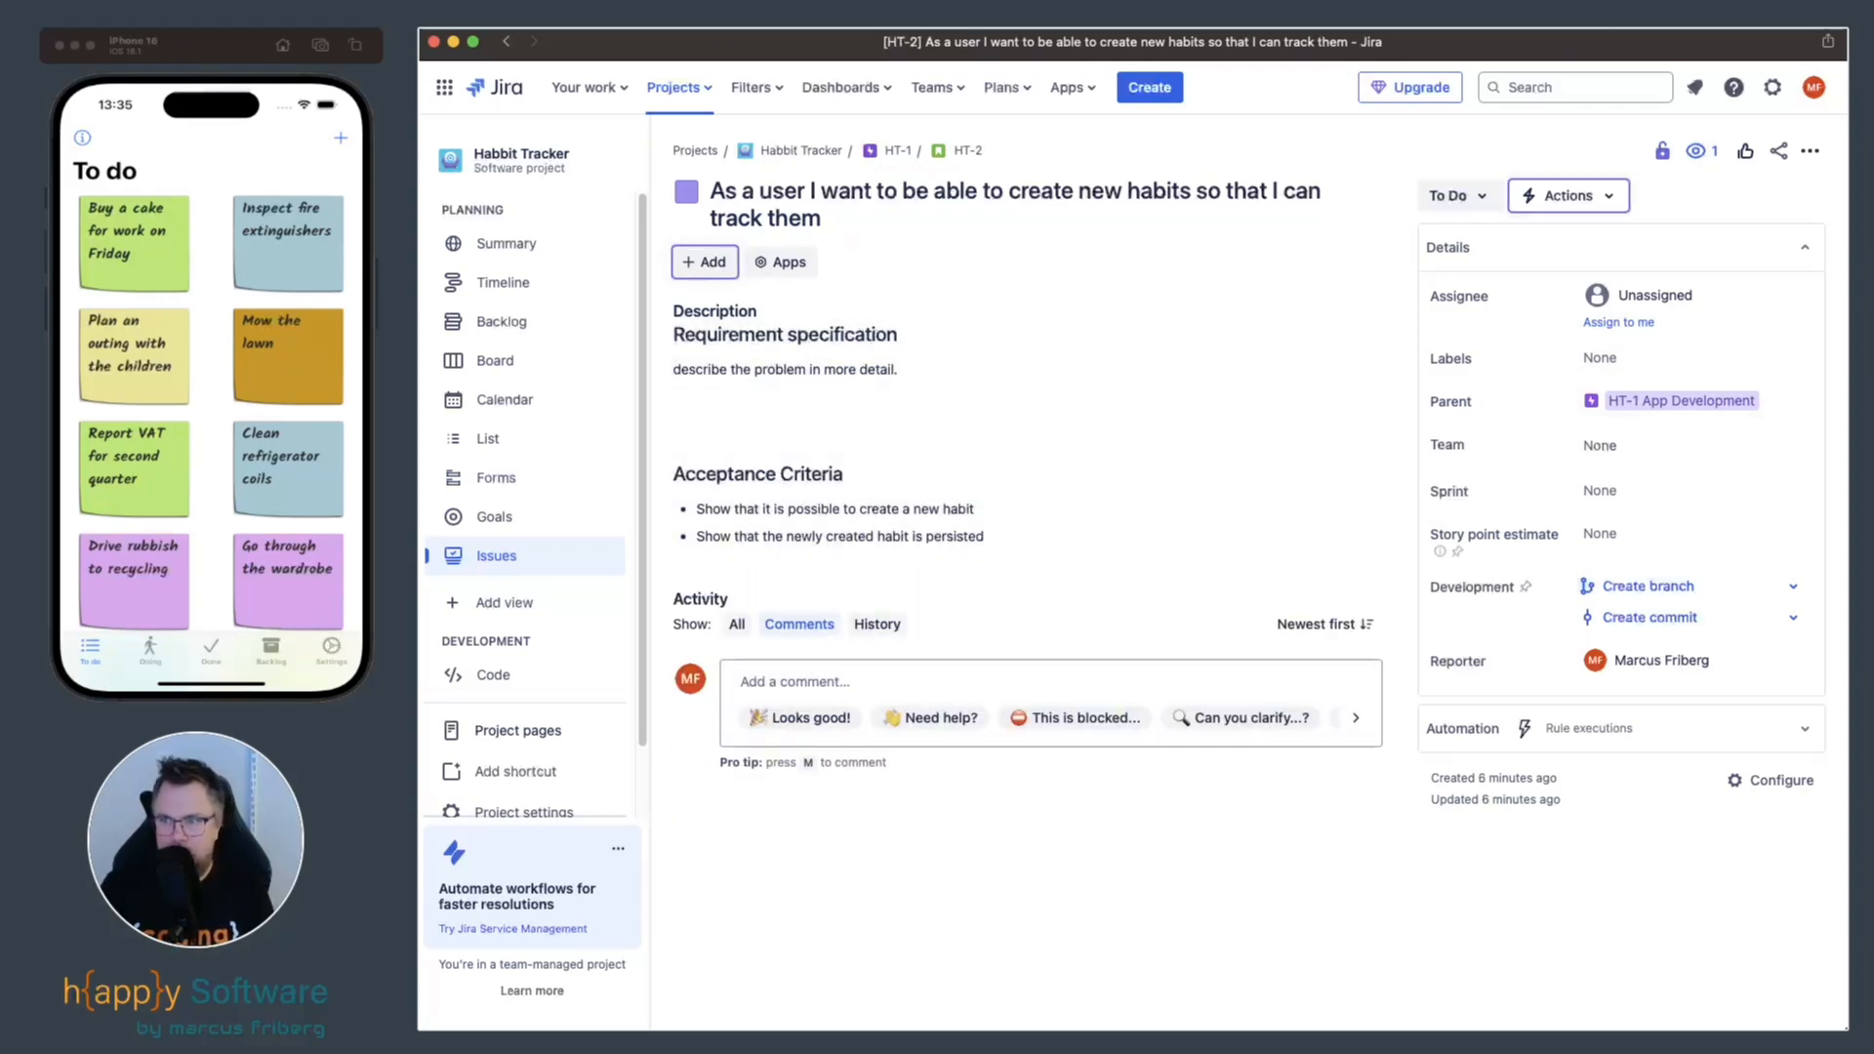
# Set the story point estimate of the habit creation story to 8.
pyautogui.click(1624, 534)
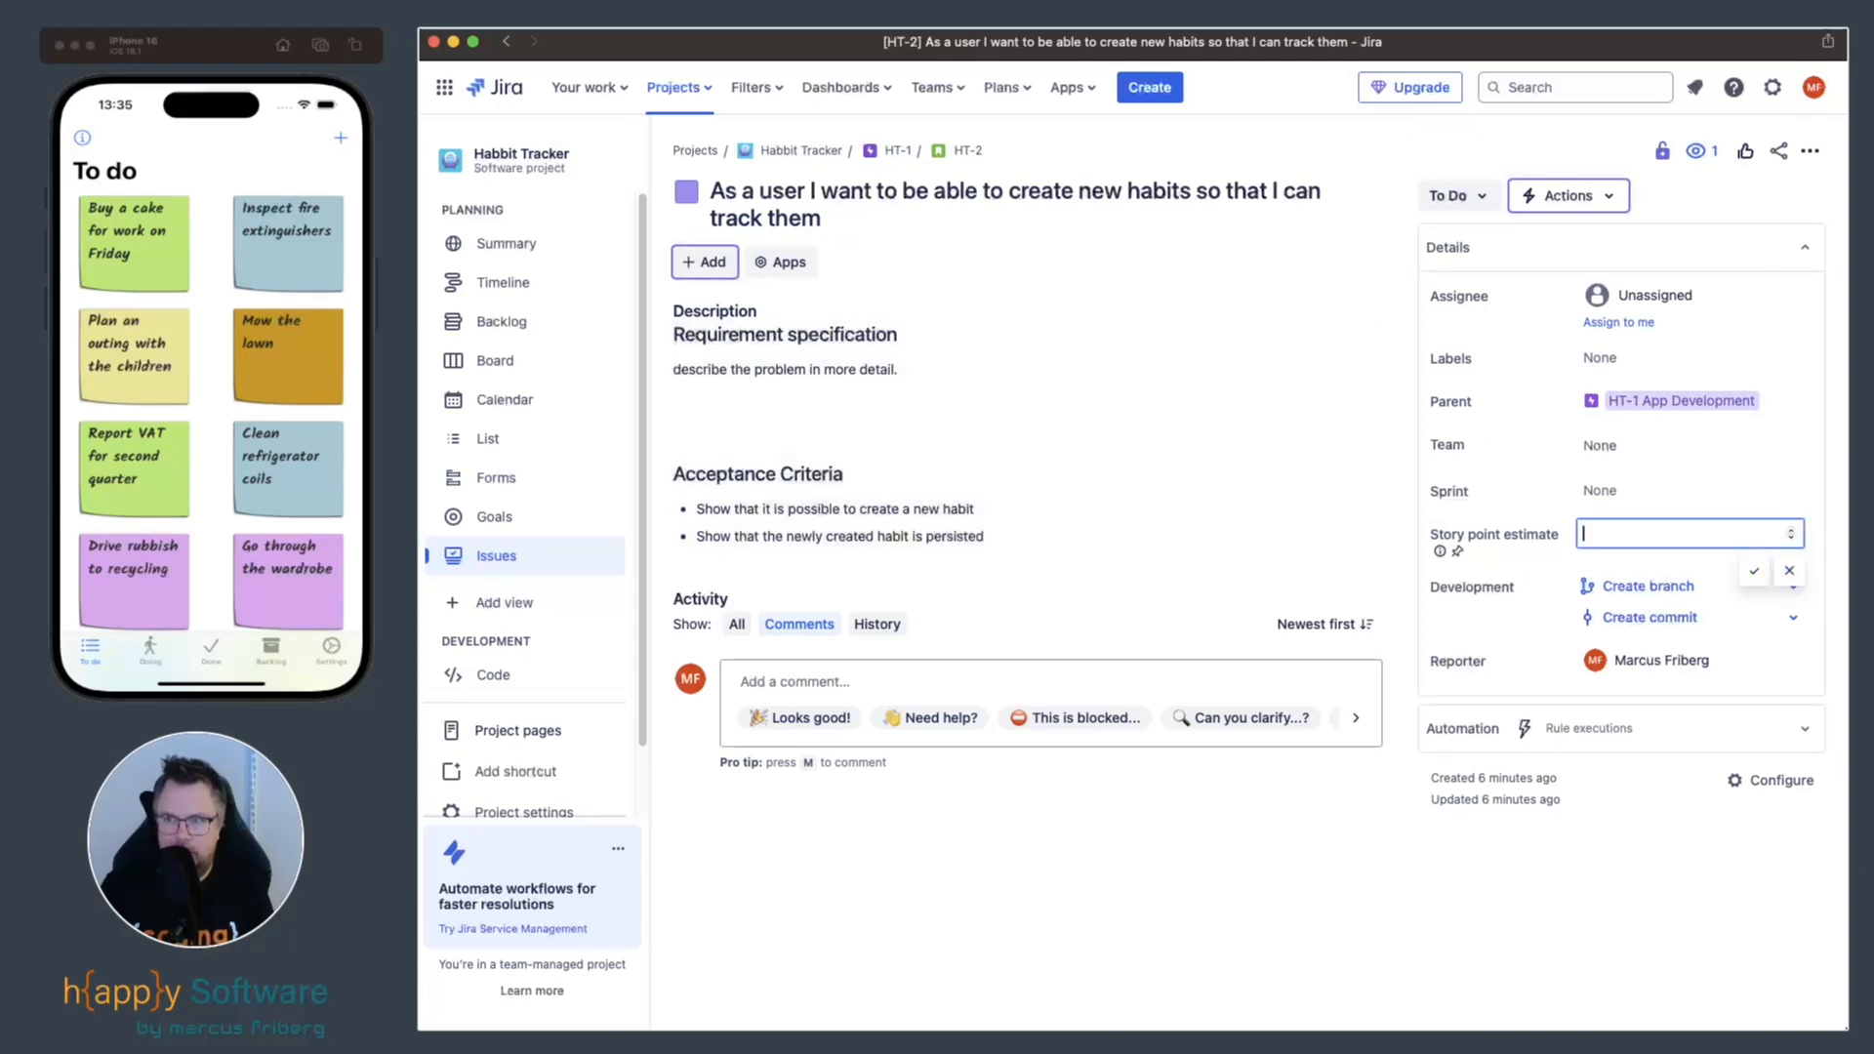
pyautogui.moveTo(1439, 551)
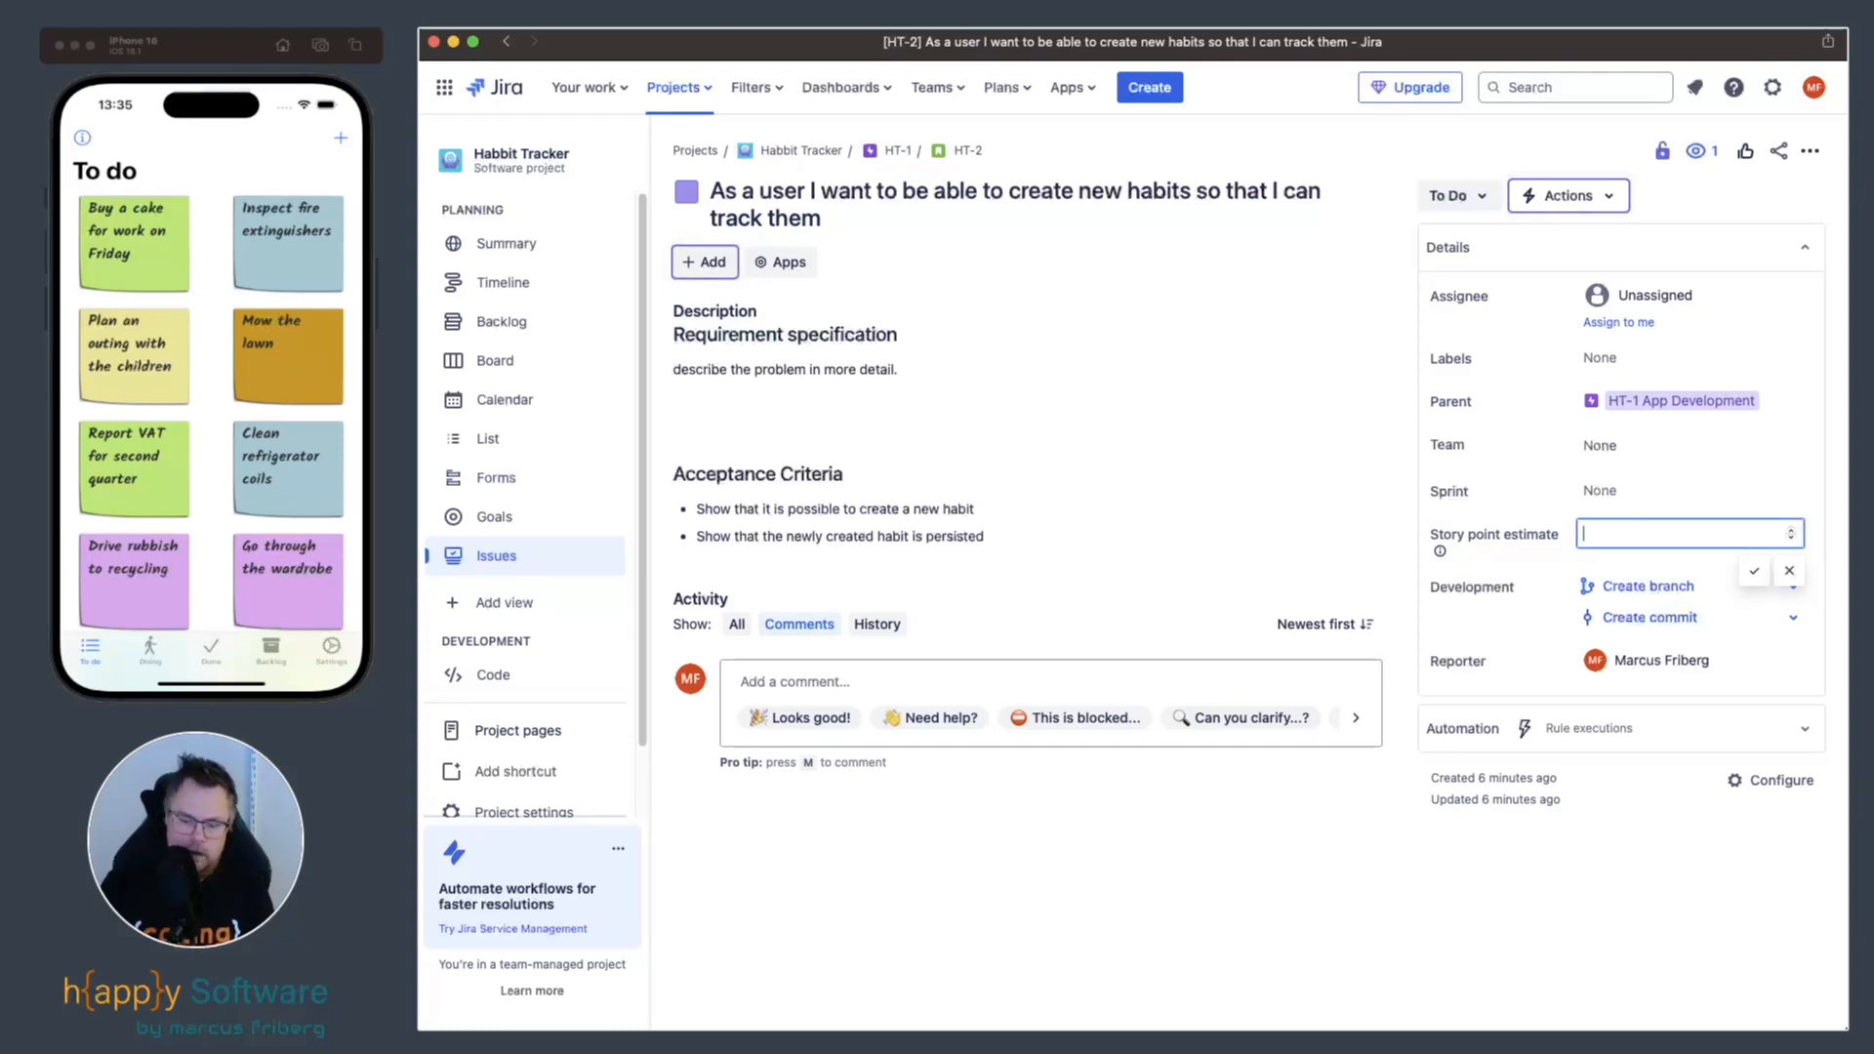
pyautogui.write('8')
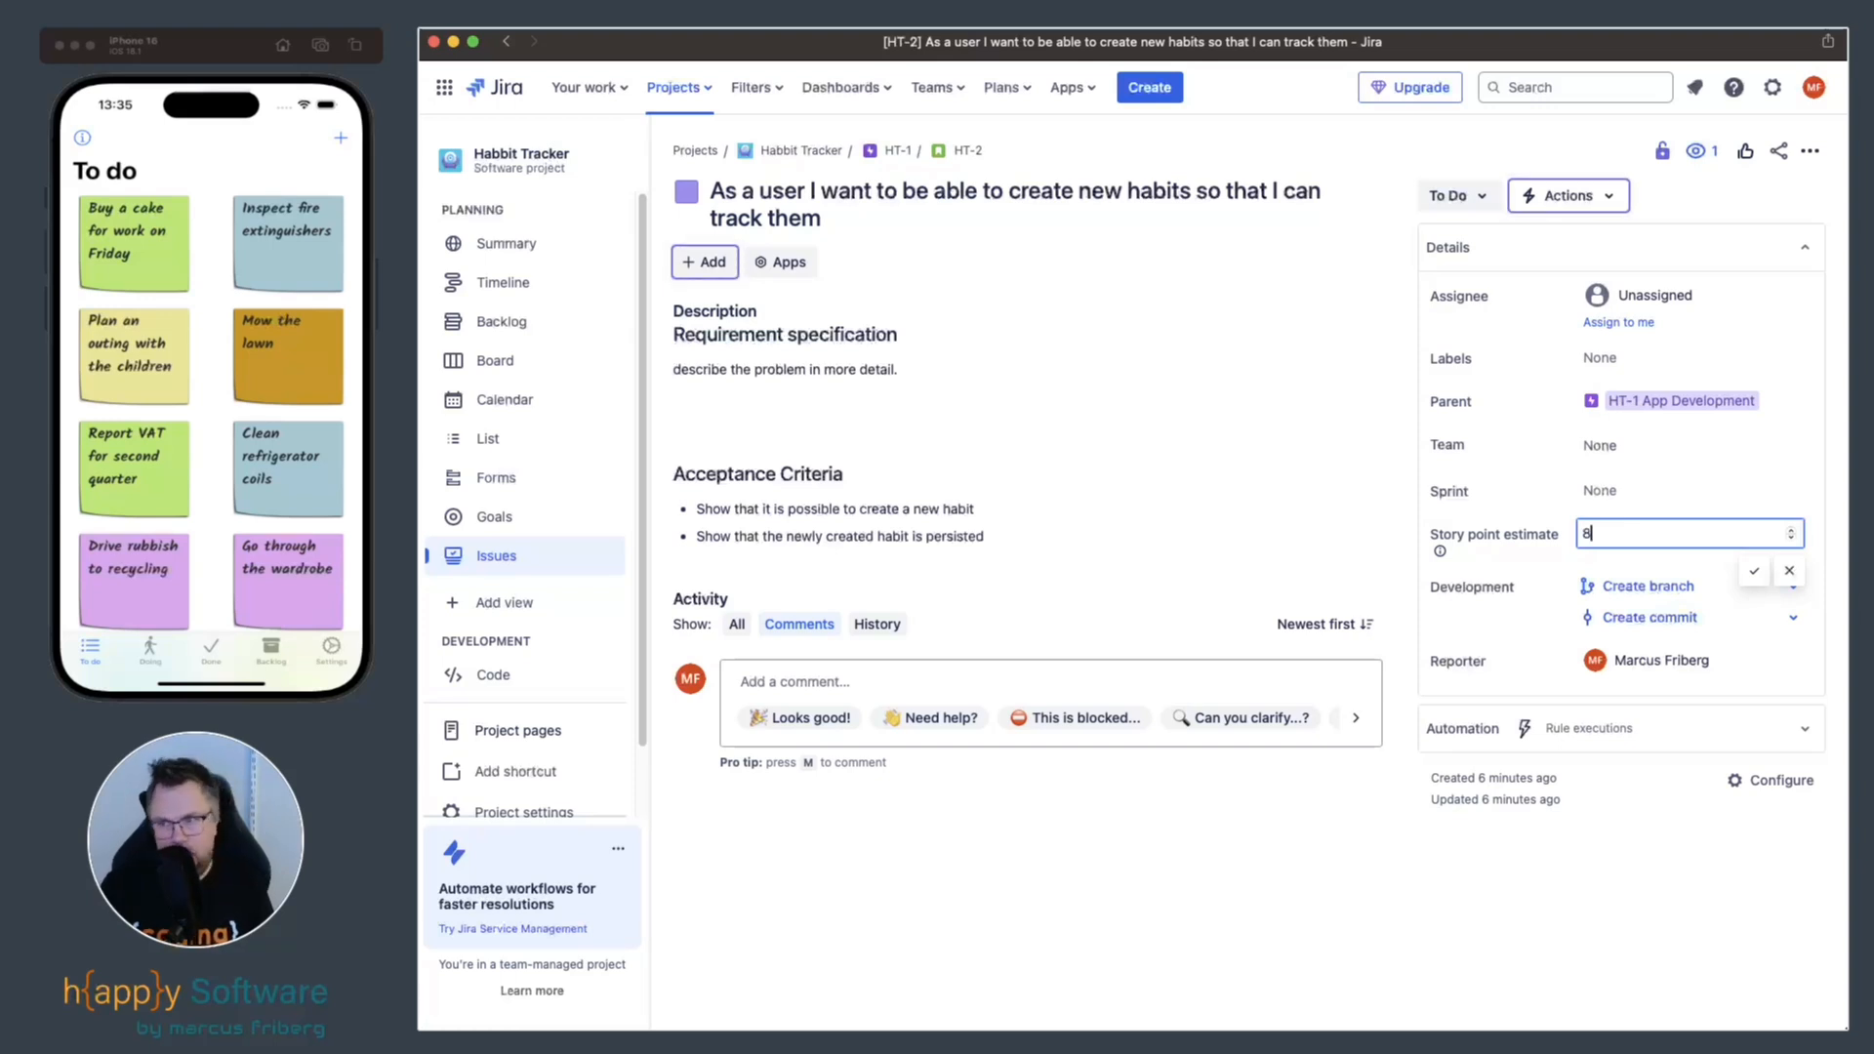
pyautogui.press('Return')
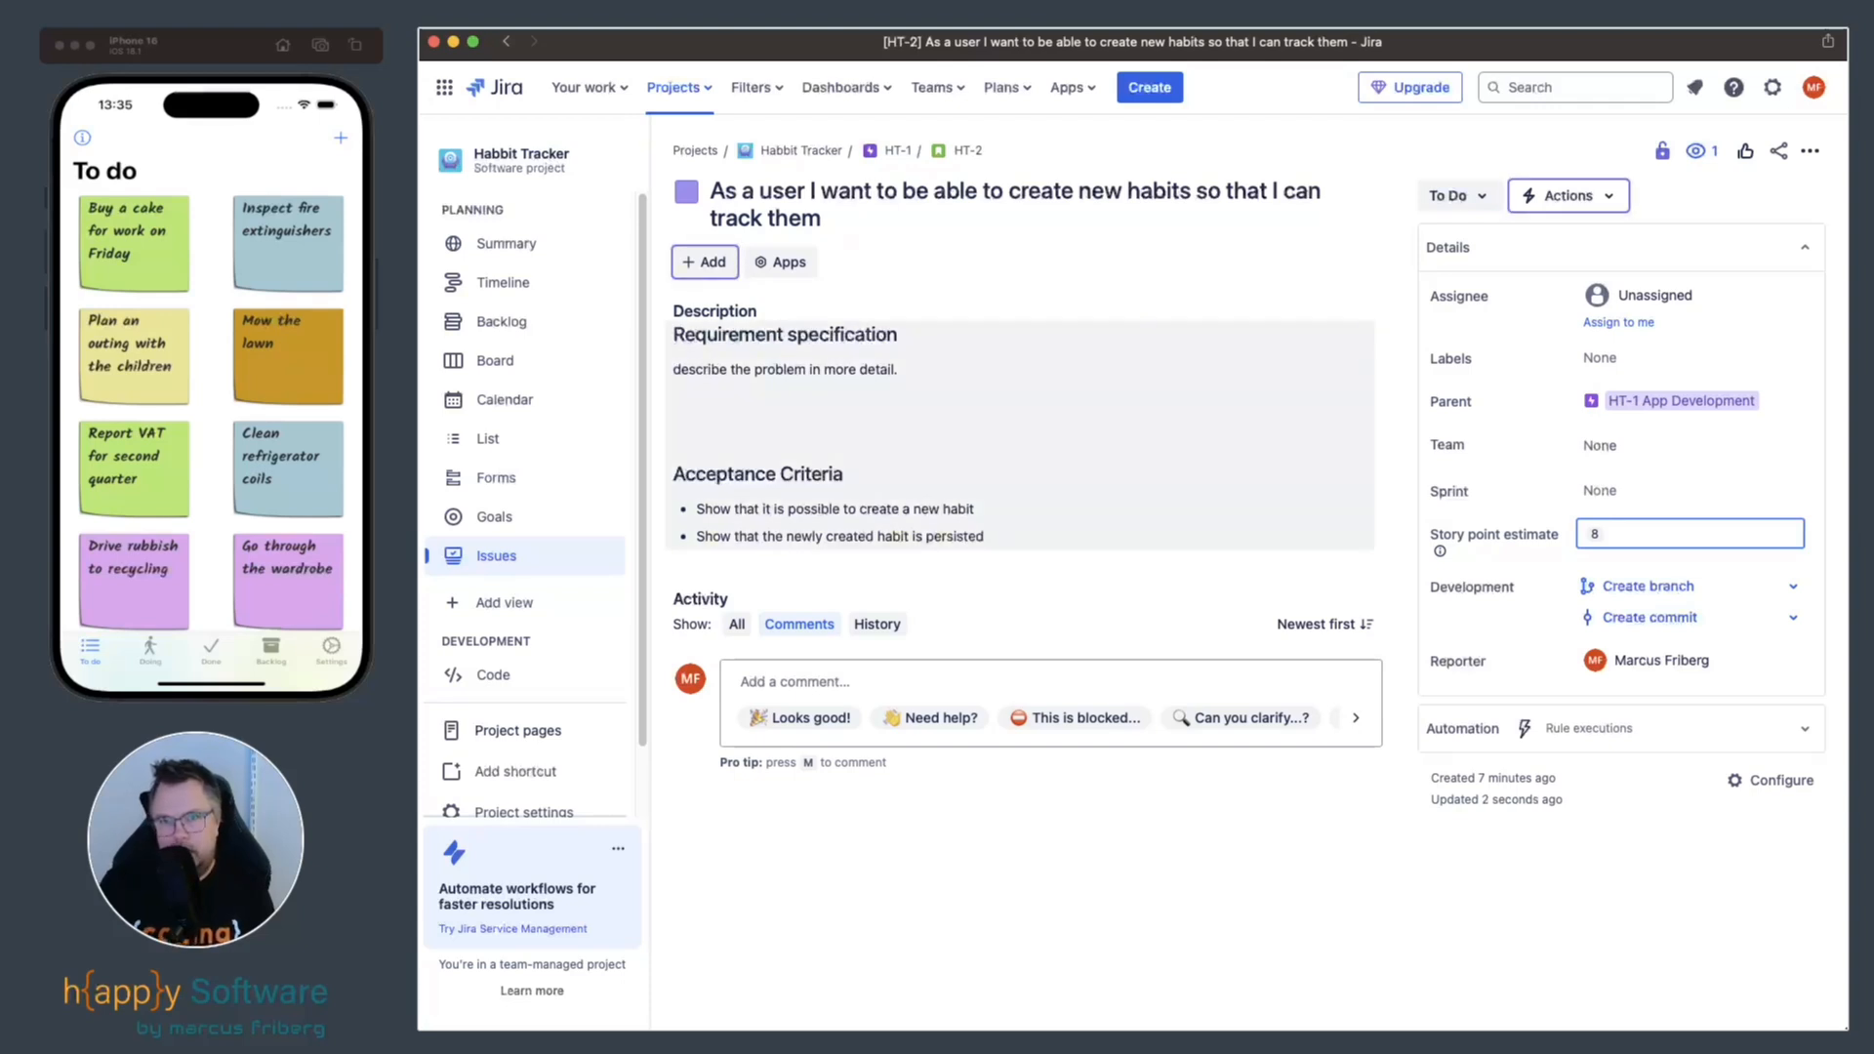
# View the Habbit Tracker project's backlog and its timeline.
pyautogui.click(501, 321)
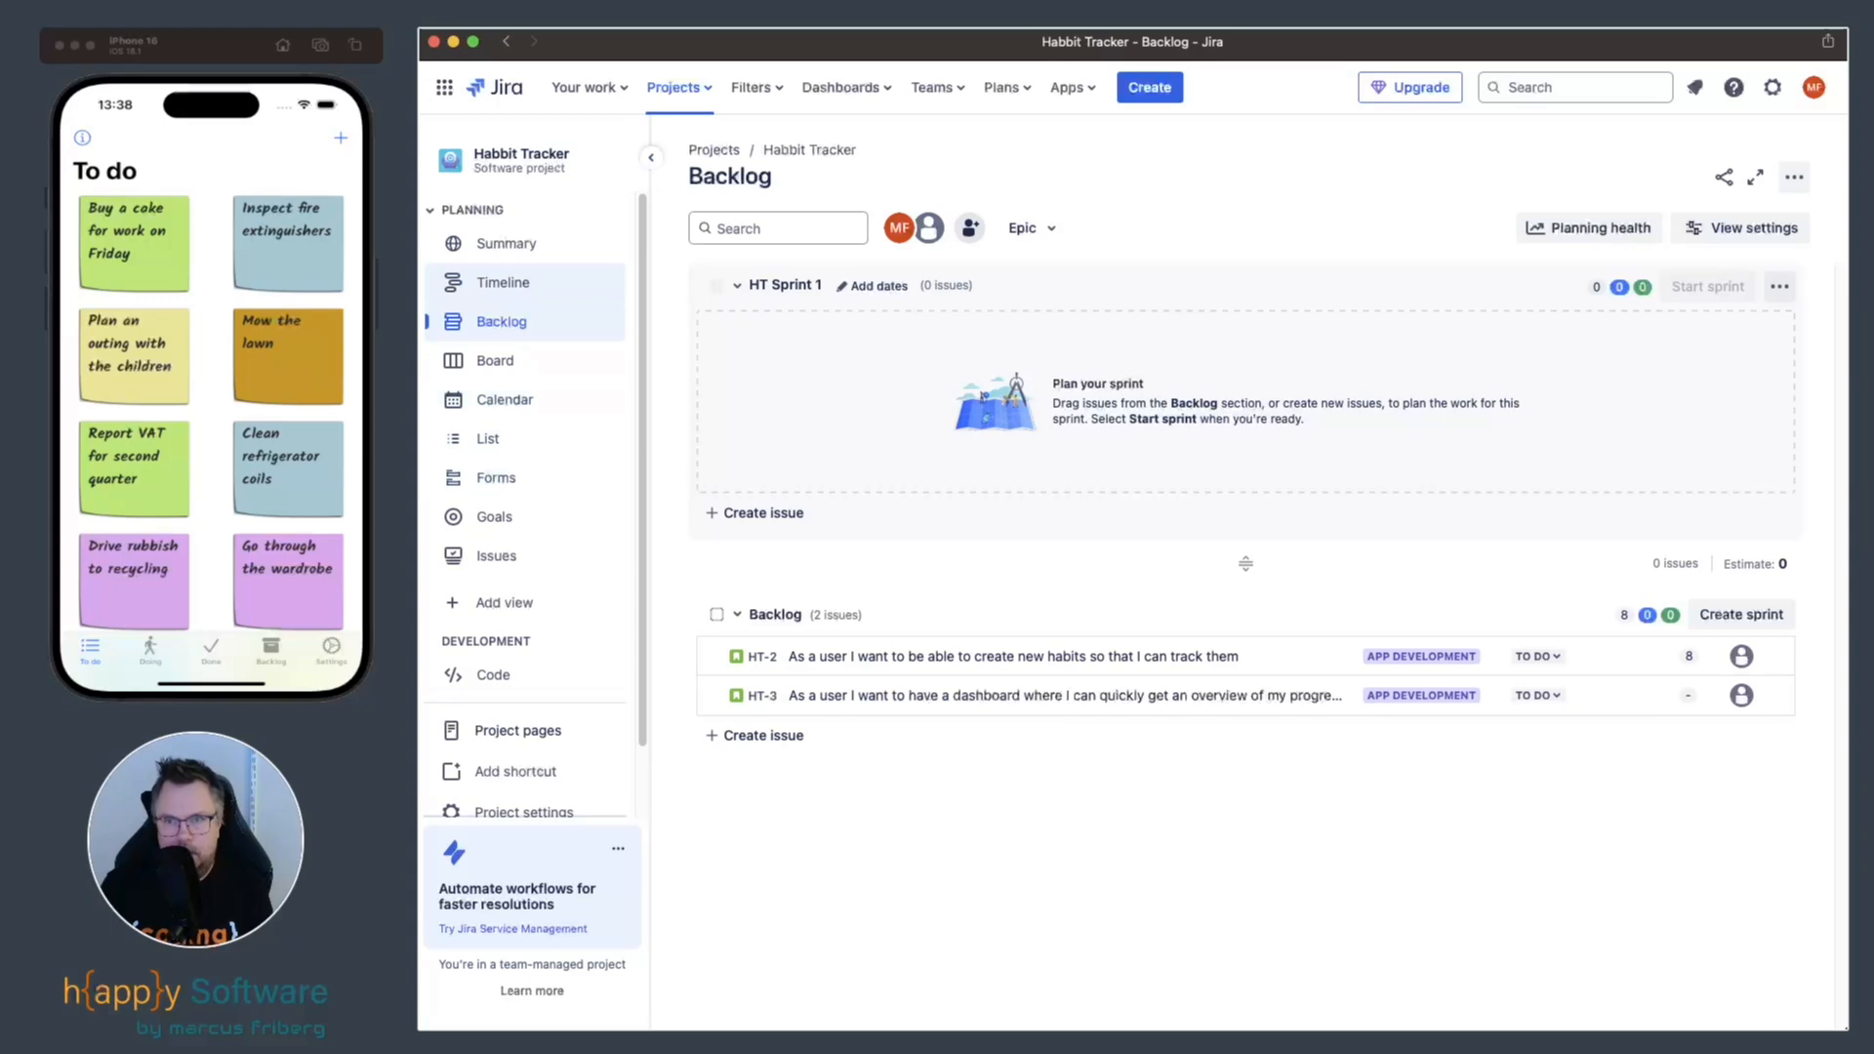
pyautogui.click(503, 282)
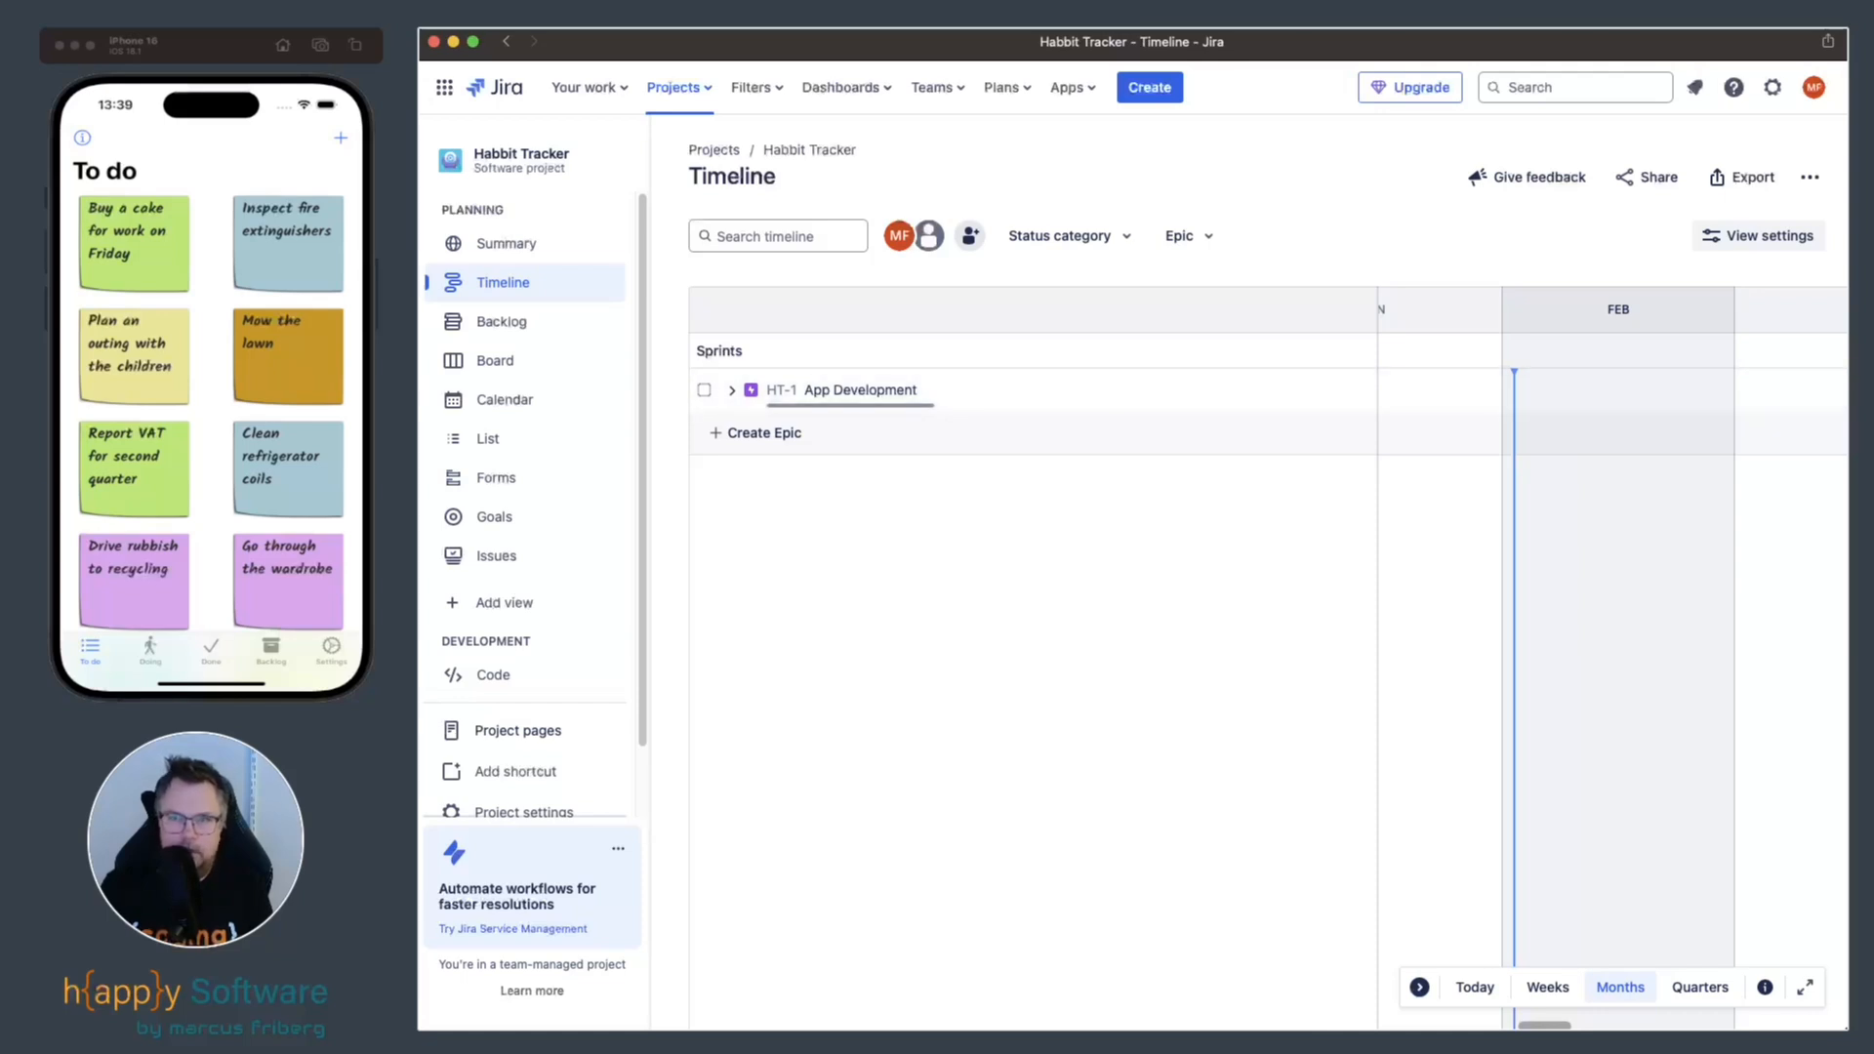
# Switch to the PrioriTask project's timeline and expand its App Development epic.
pyautogui.click(678, 87)
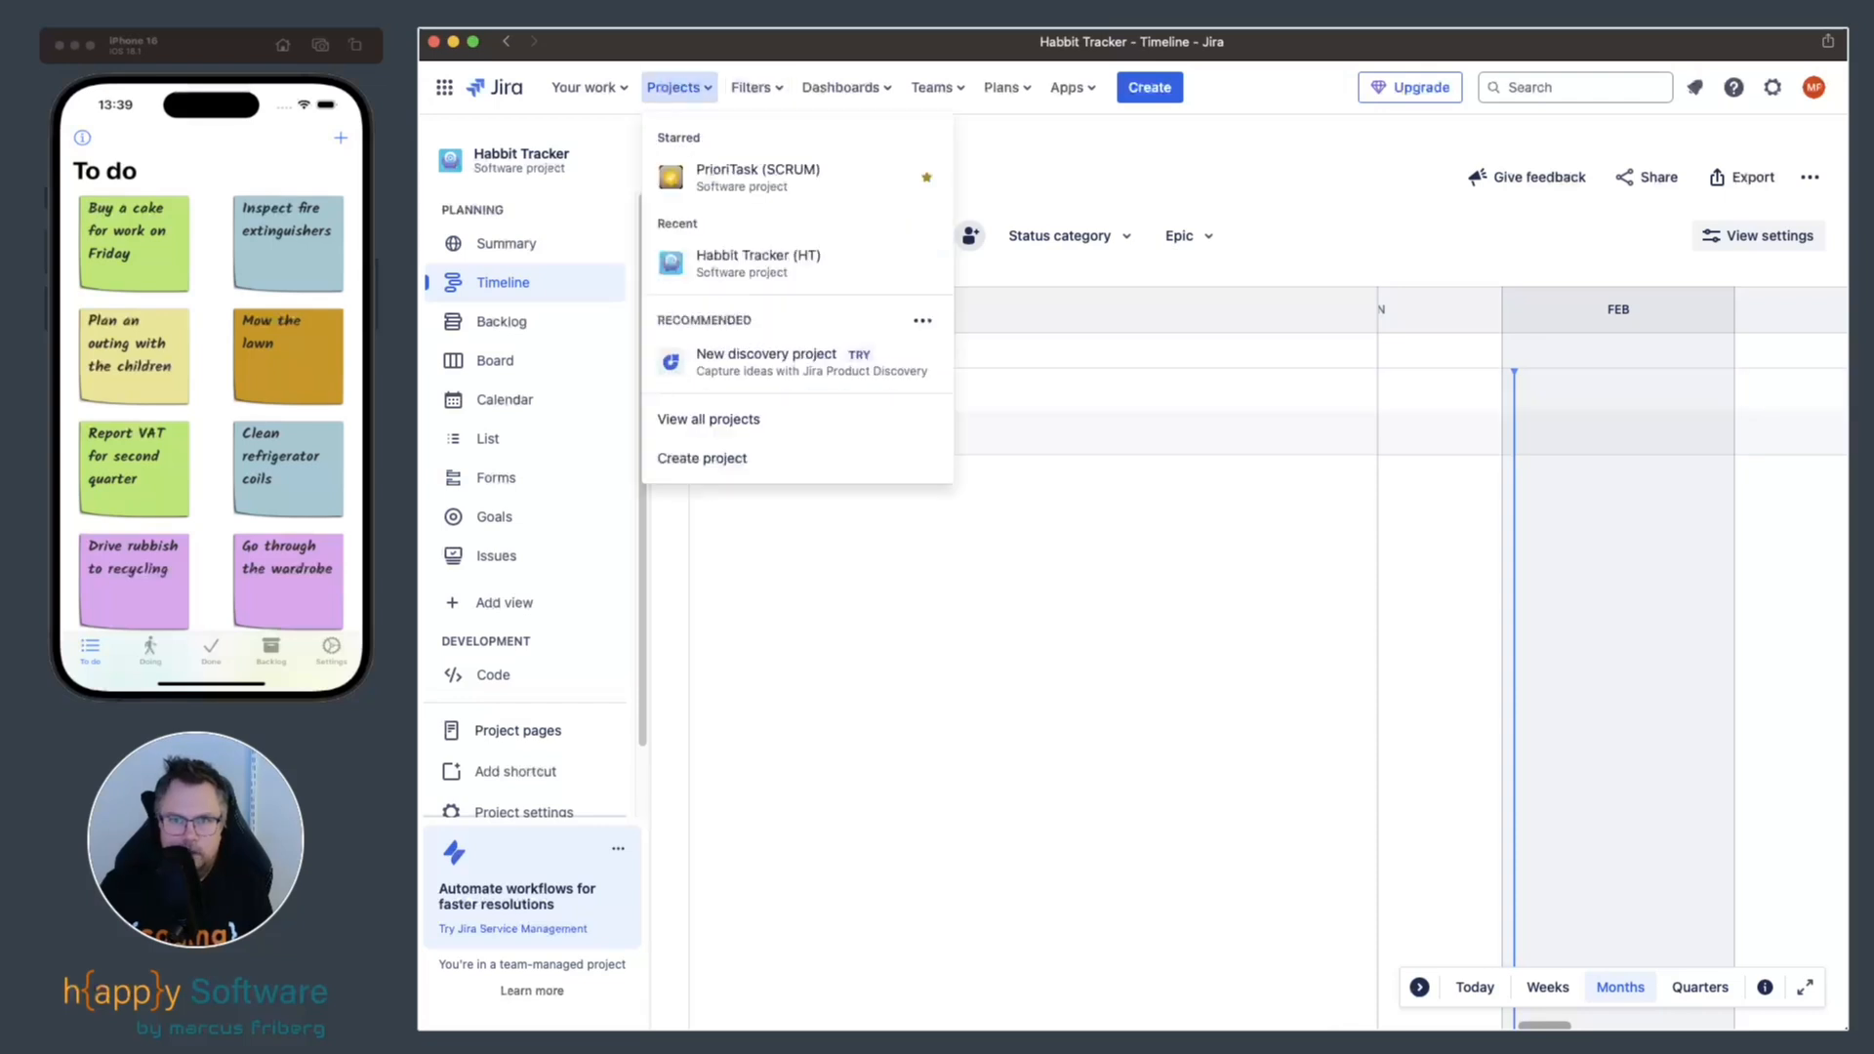
pyautogui.click(758, 177)
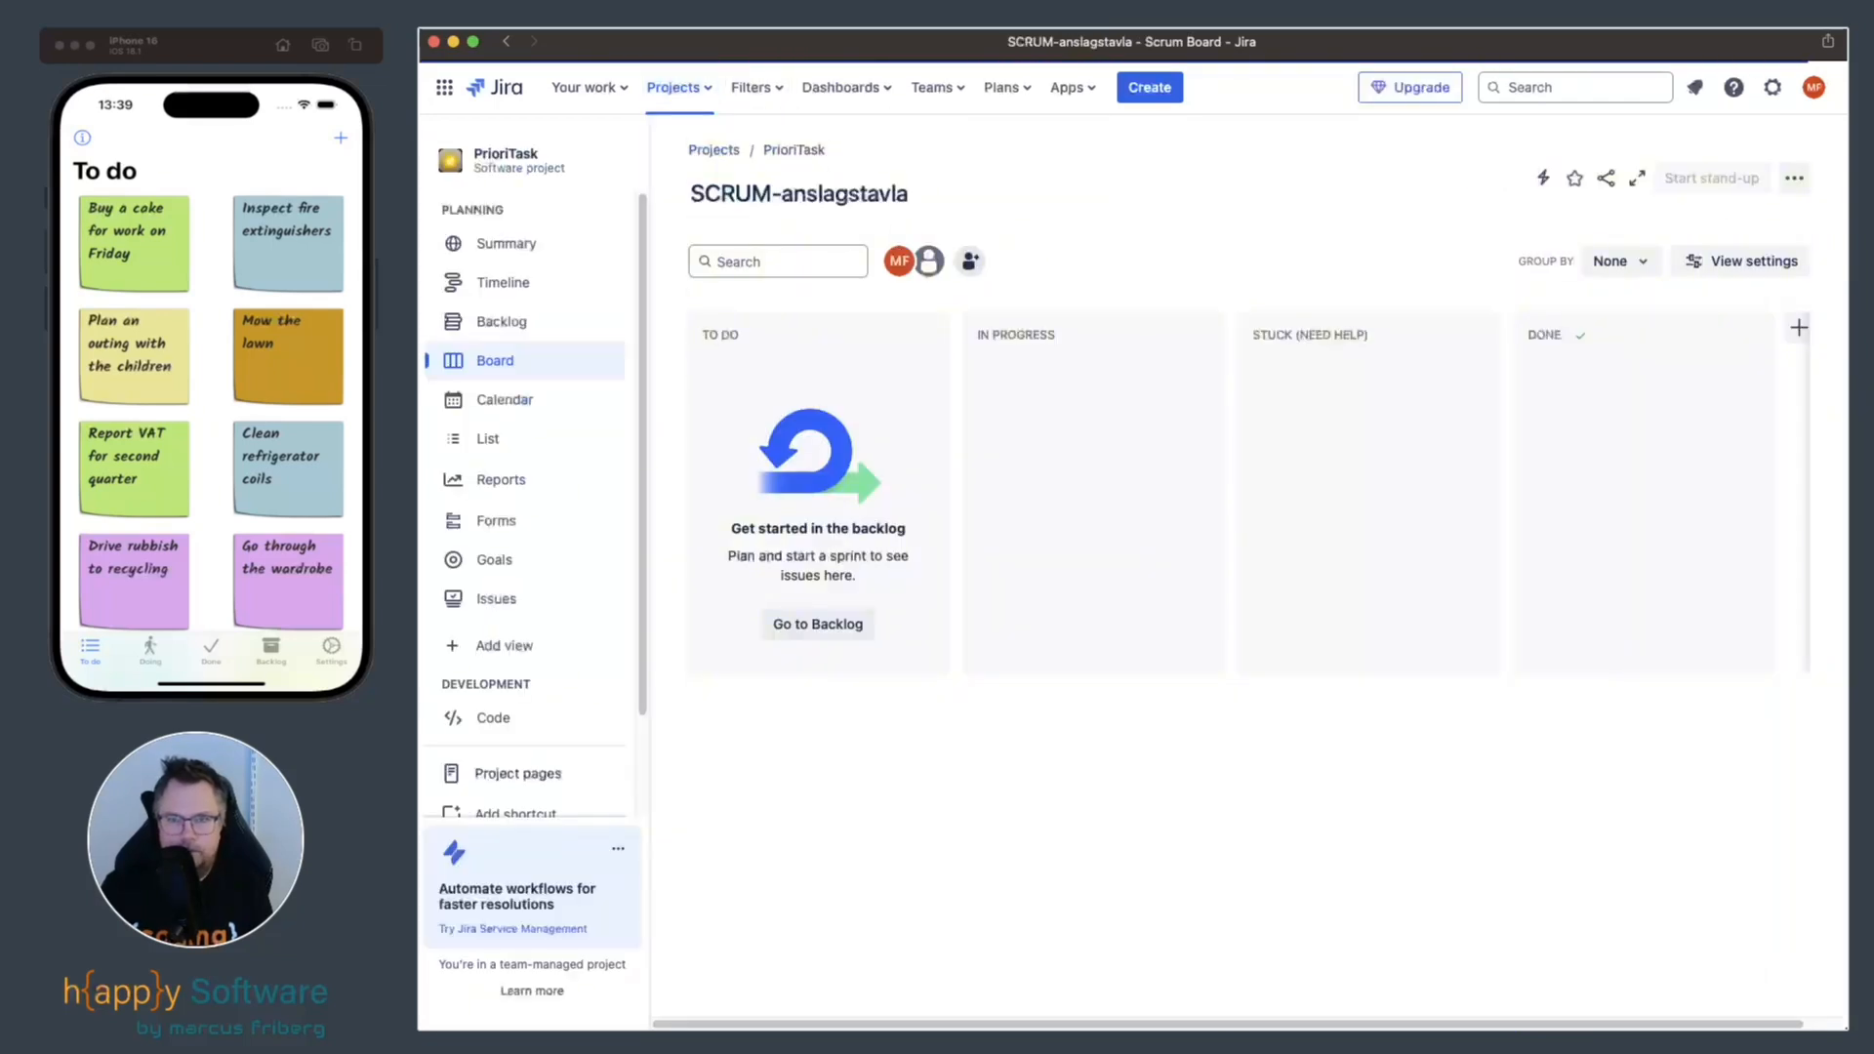
pyautogui.click(502, 282)
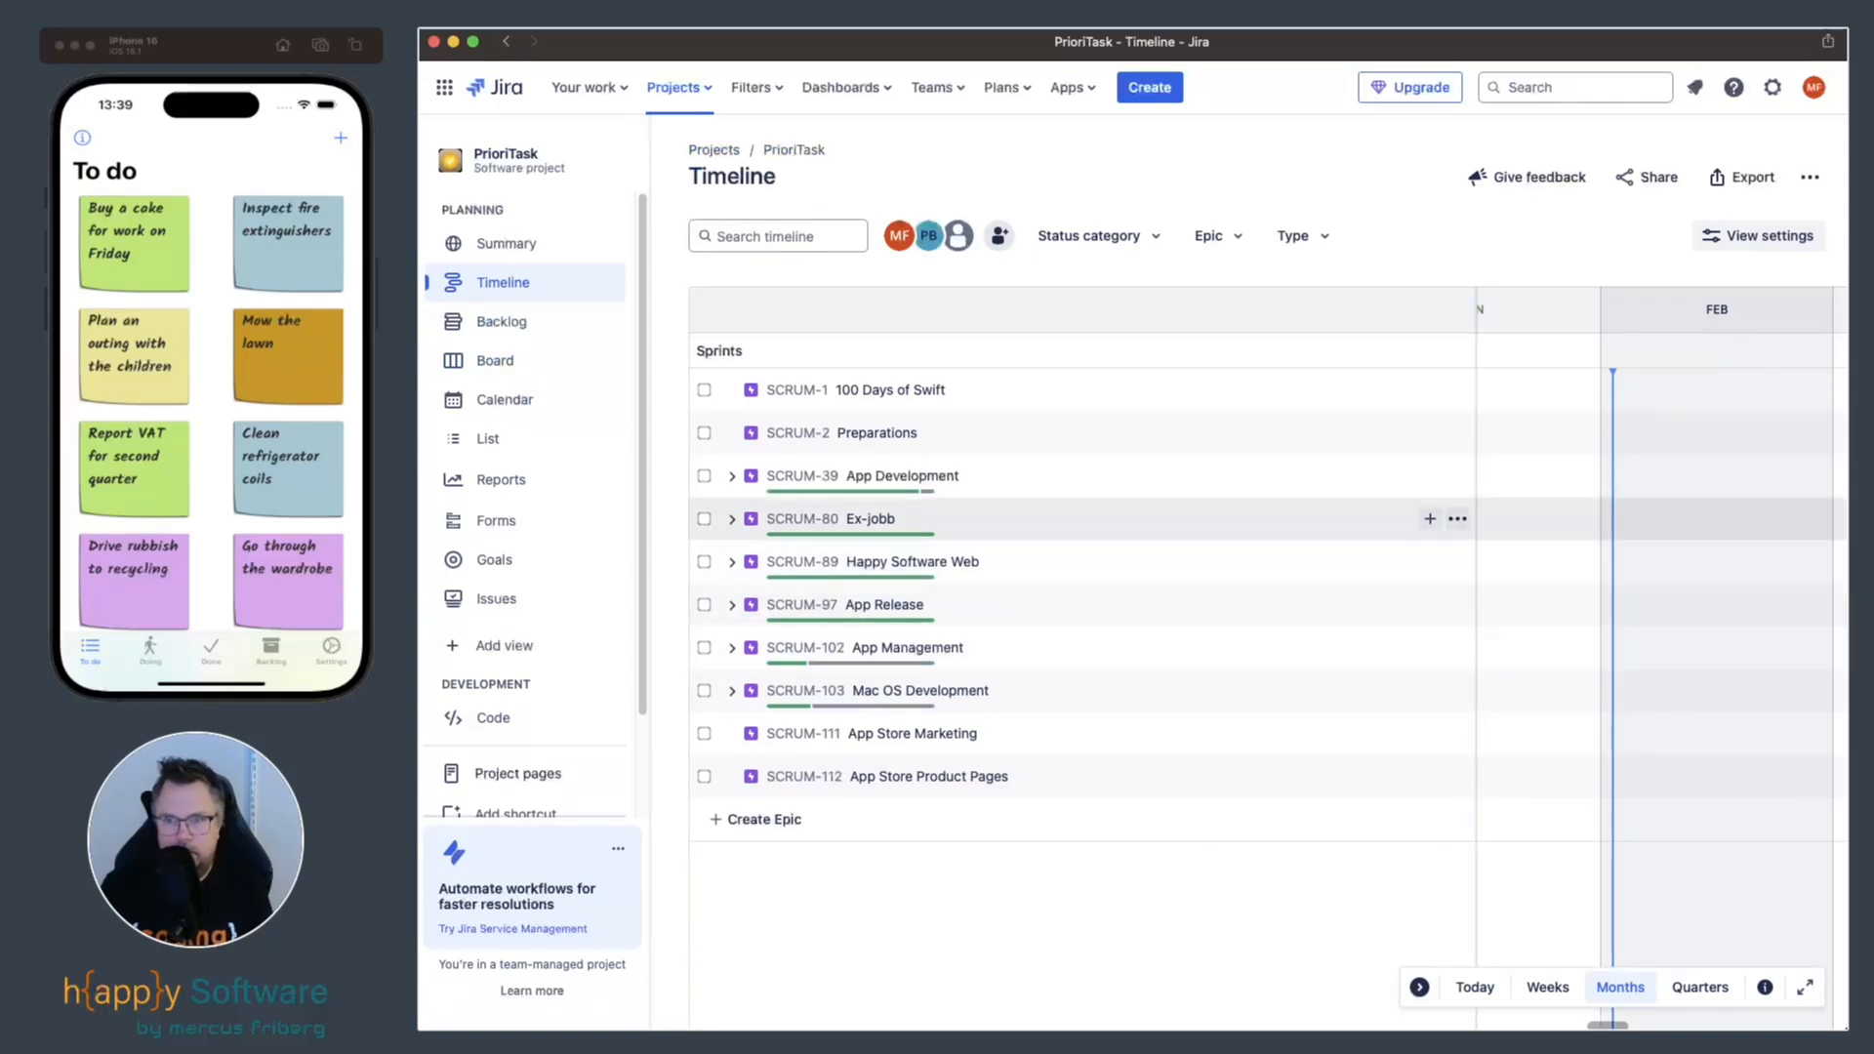
pyautogui.click(731, 476)
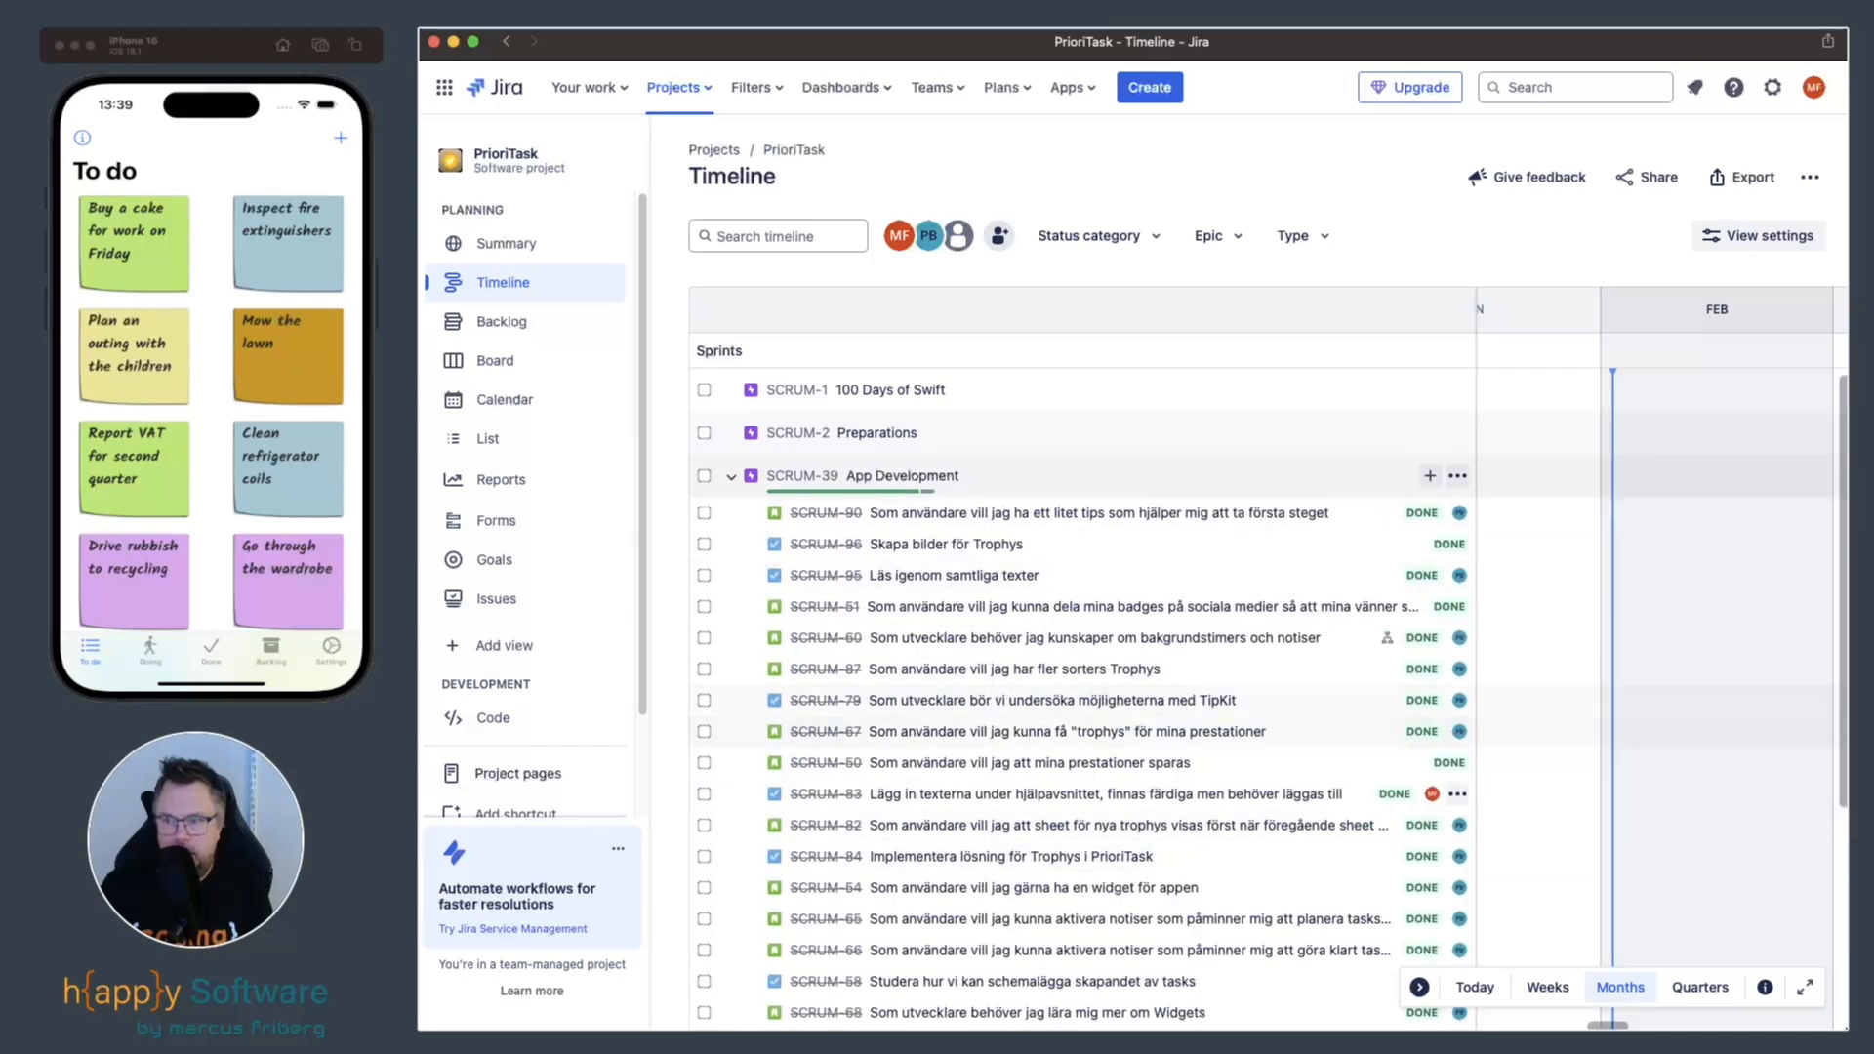
# Examine how the App Development issues are spread over the 2024 sprints, adjusting the width of the issue list.
pyautogui.moveTo(1476, 634); pyautogui.dragTo(1141, 634)
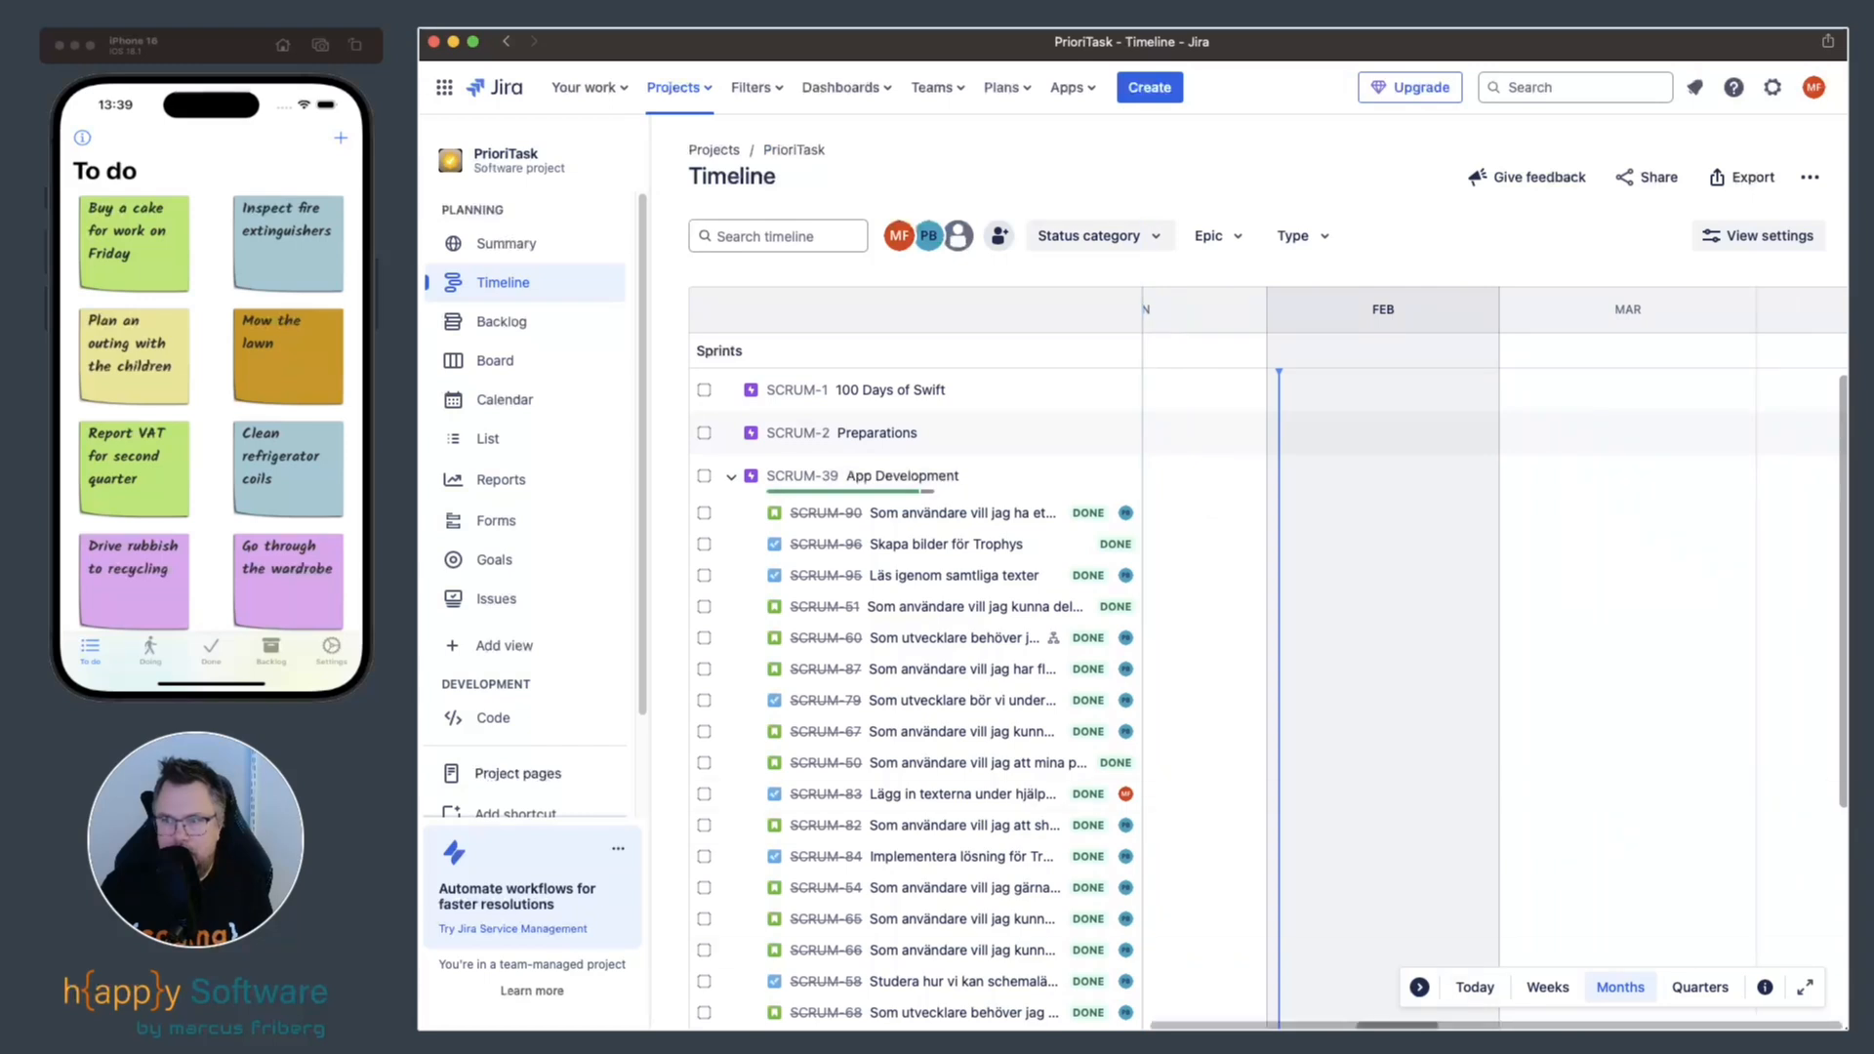
pyautogui.hscroll(-10, 1493, 654)
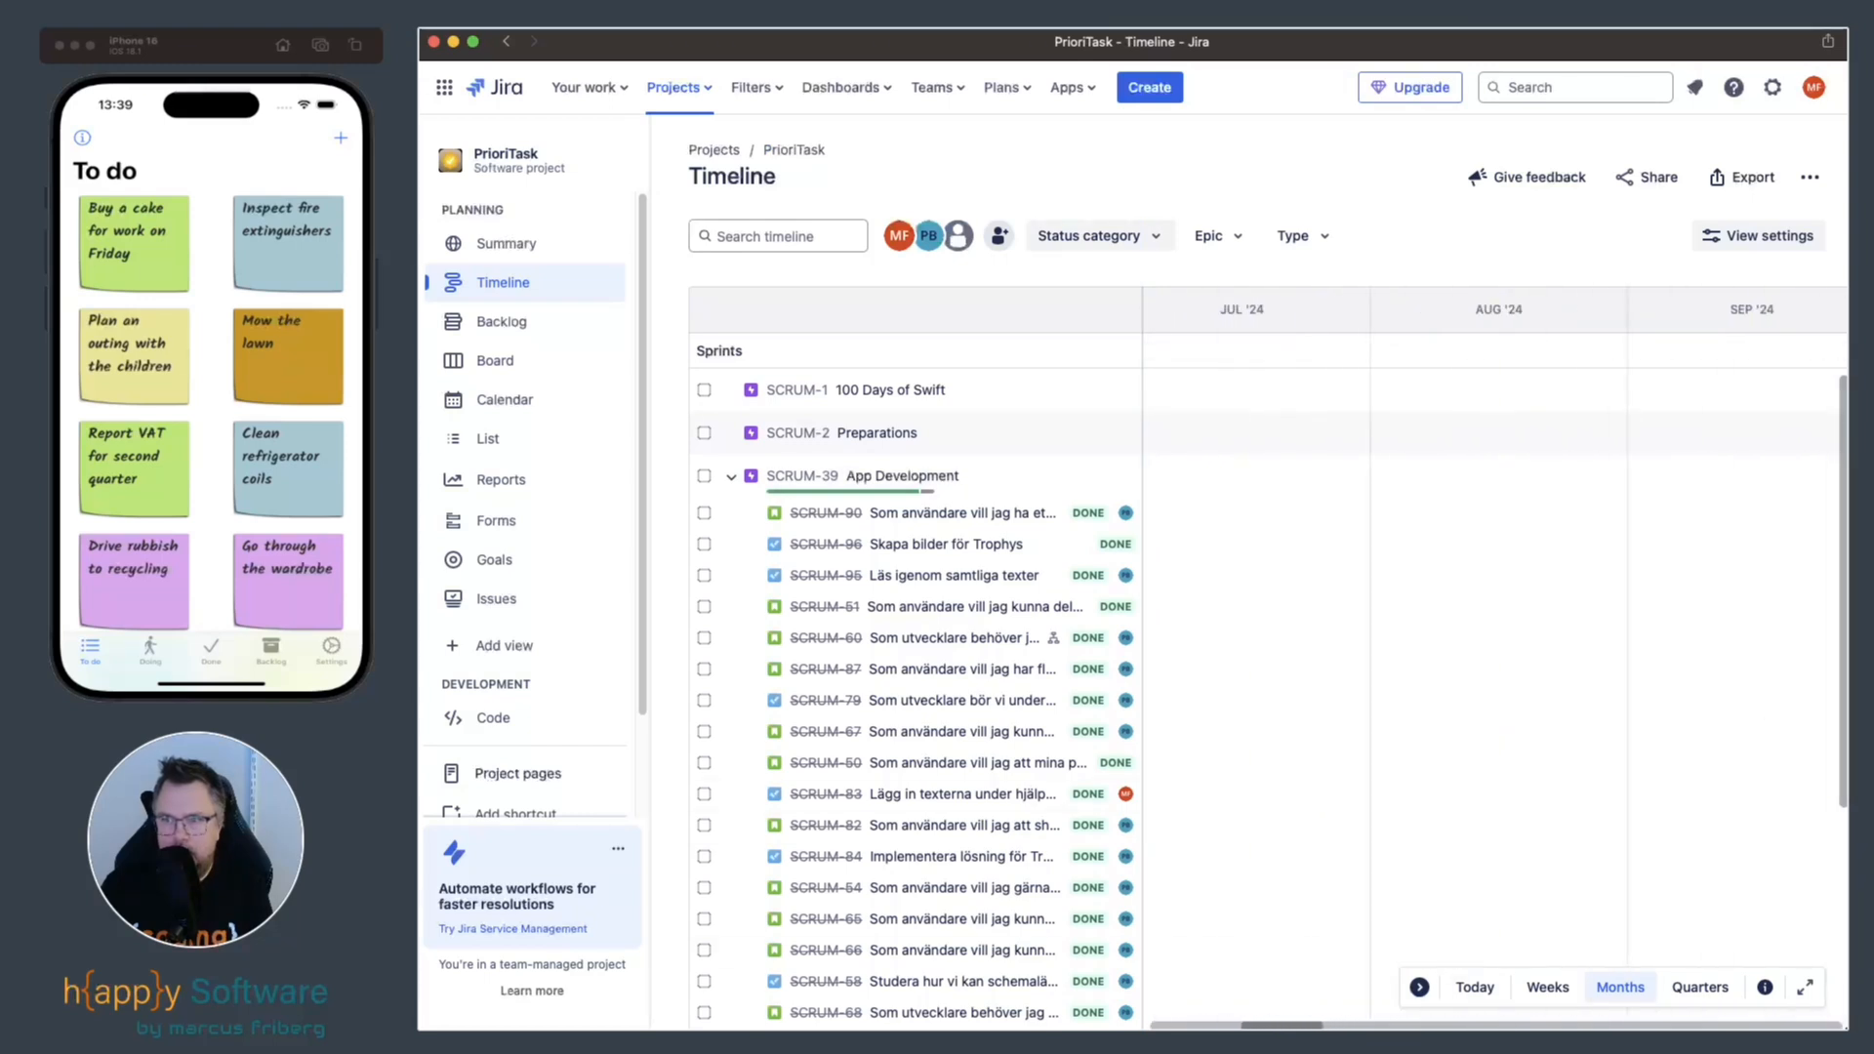
pyautogui.hscroll(-10, 1493, 654)
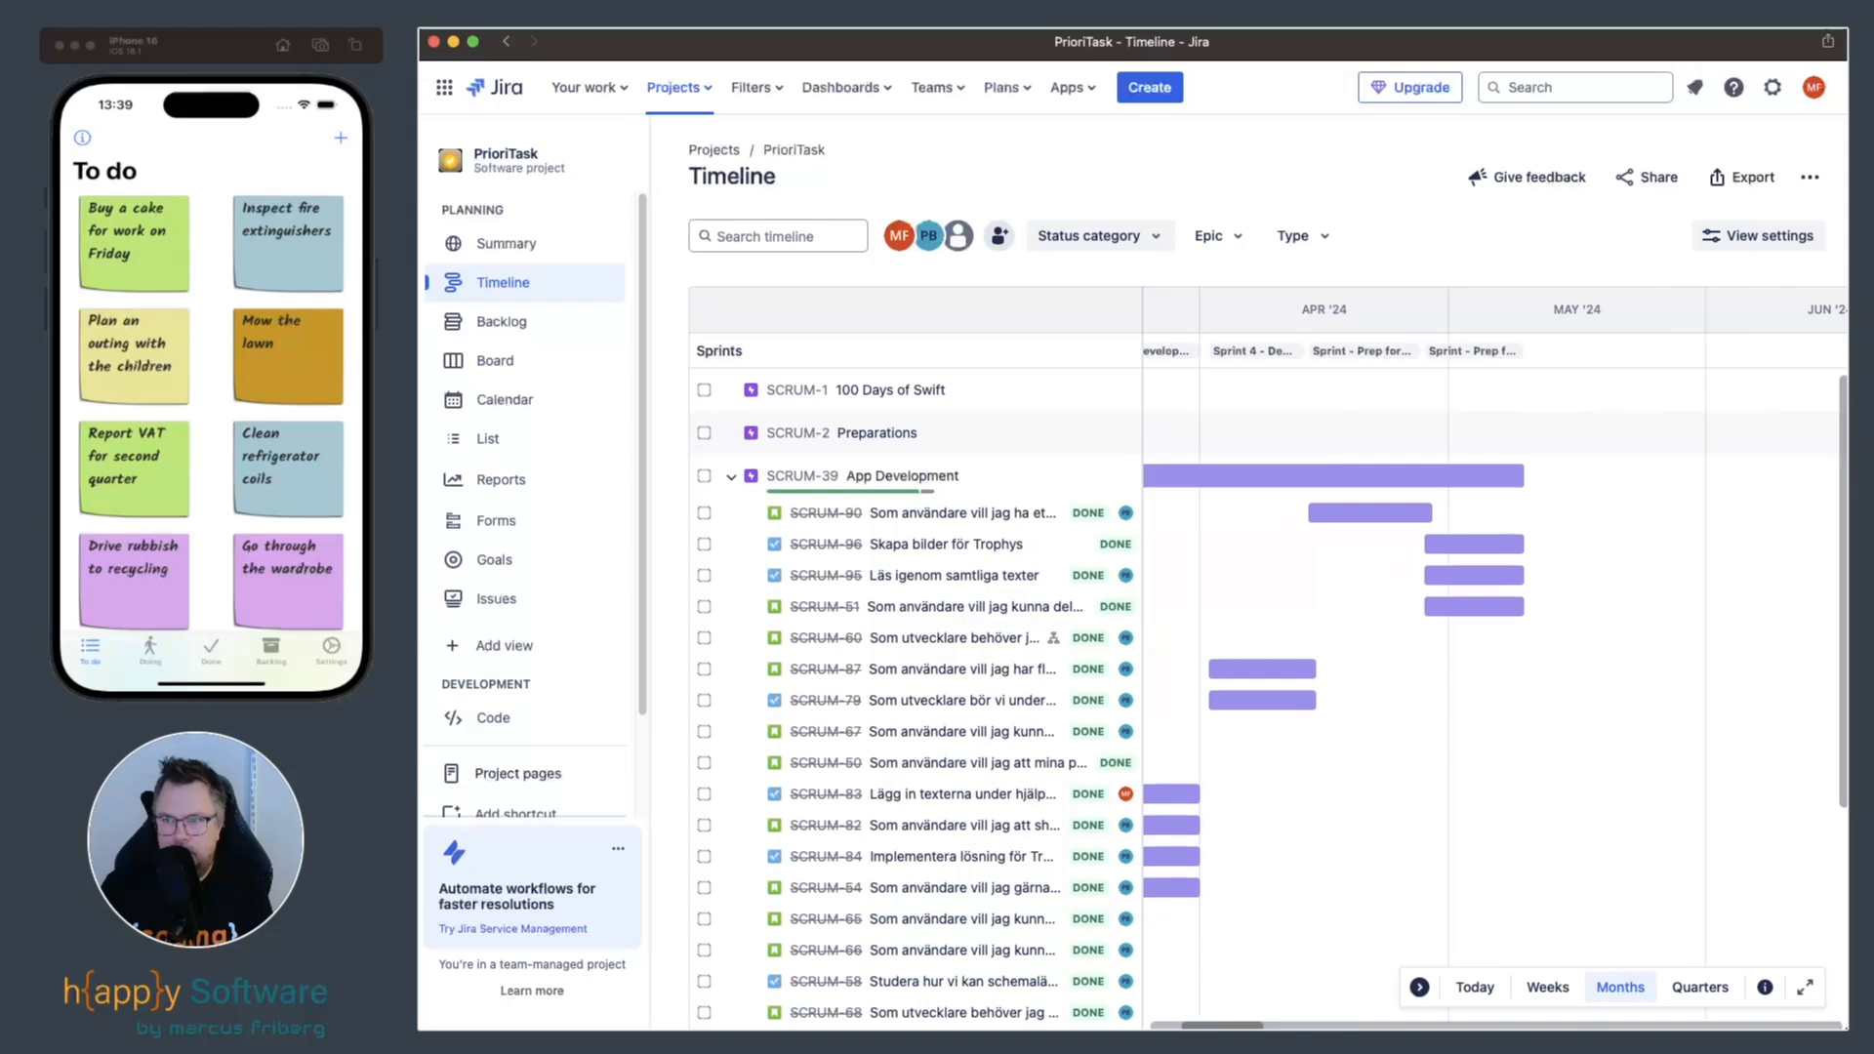
pyautogui.hscroll(-5, 1493, 654)
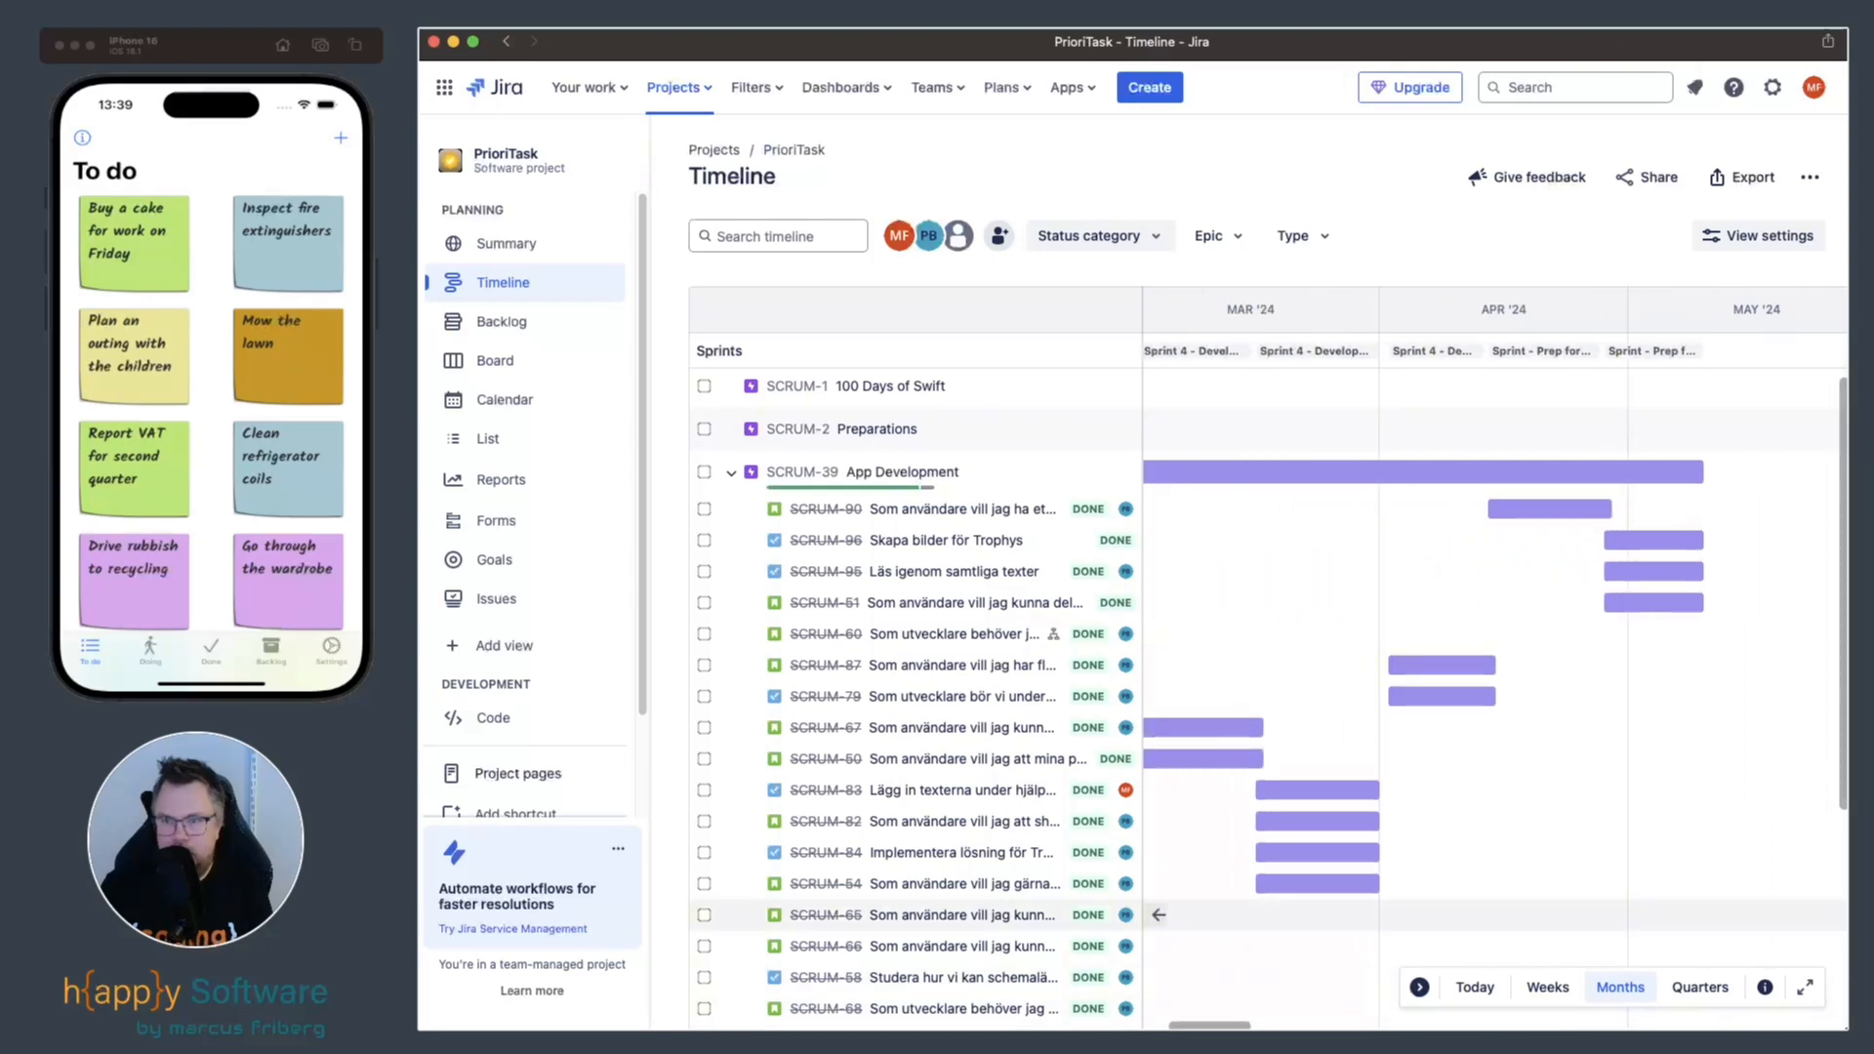
pyautogui.scroll(-3, 1269, 683)
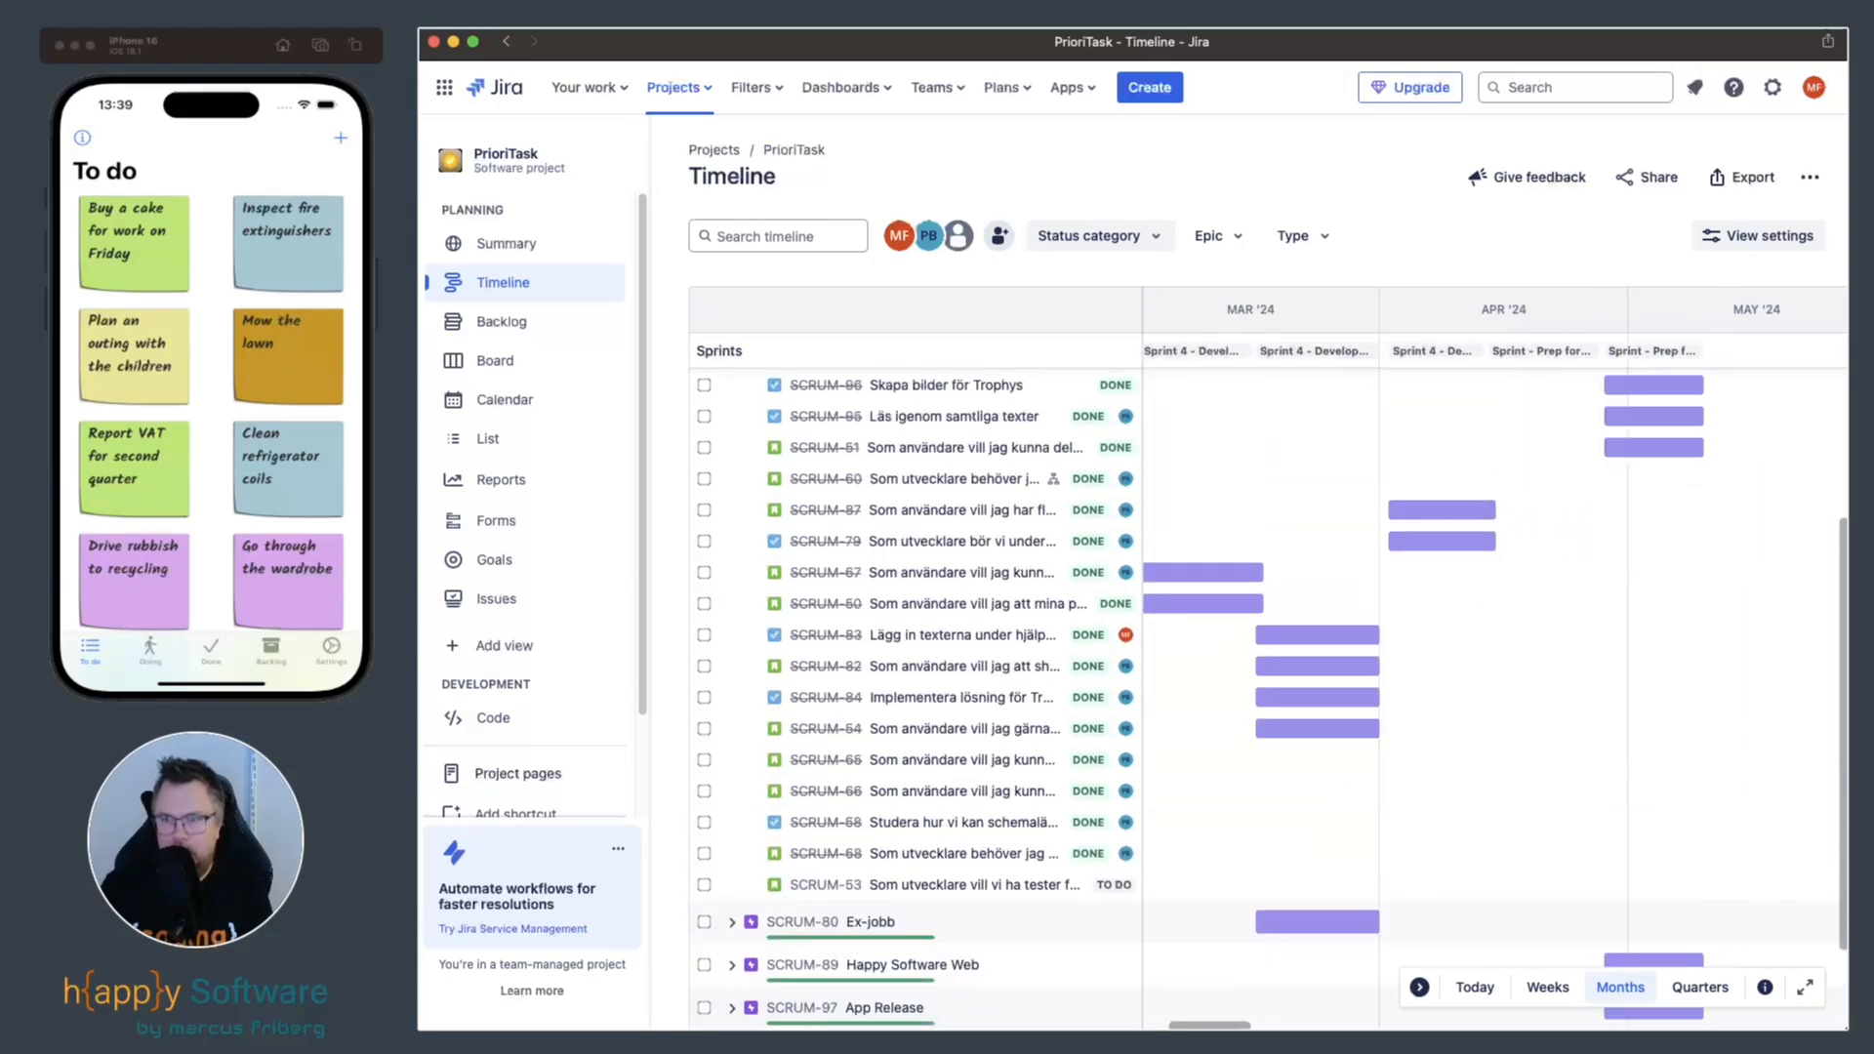
pyautogui.scroll(2, 1269, 920)
pyautogui.scroll(1, 1158, 896)
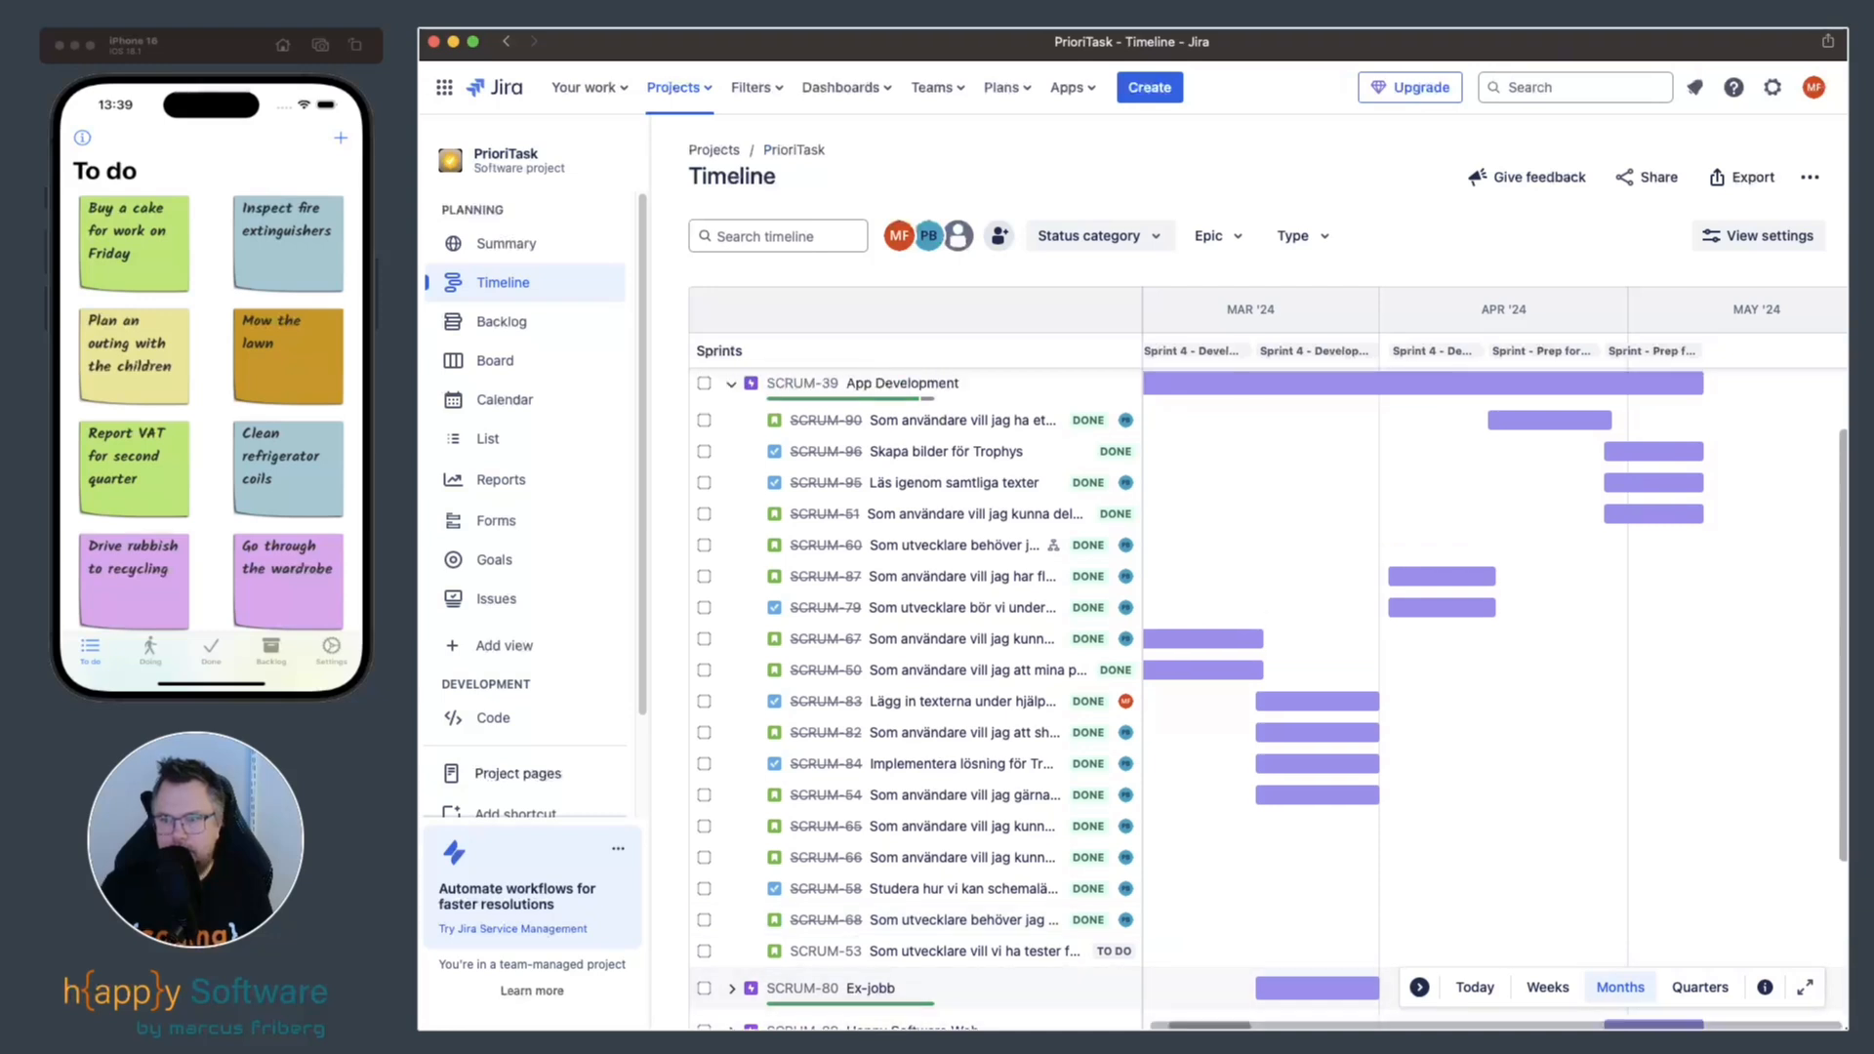
pyautogui.hscroll(-5, 1493, 634)
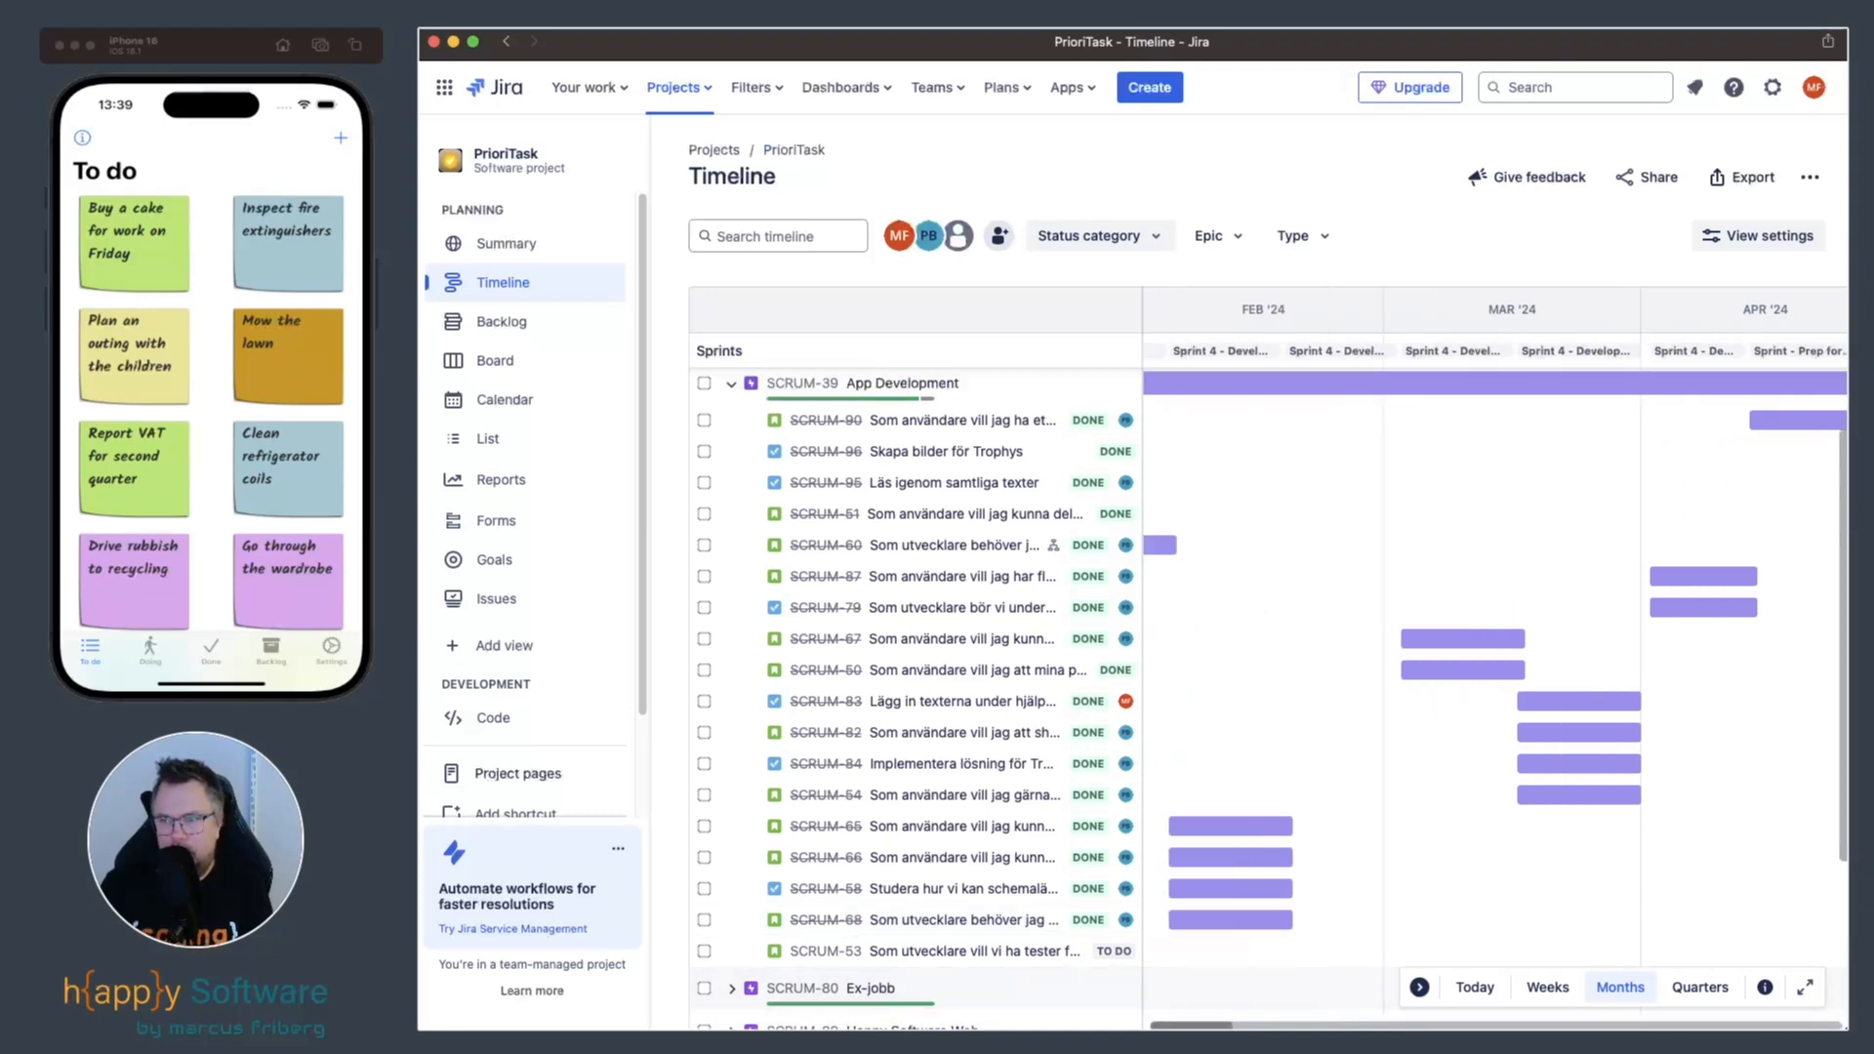
pyautogui.hscroll(10, 1493, 634)
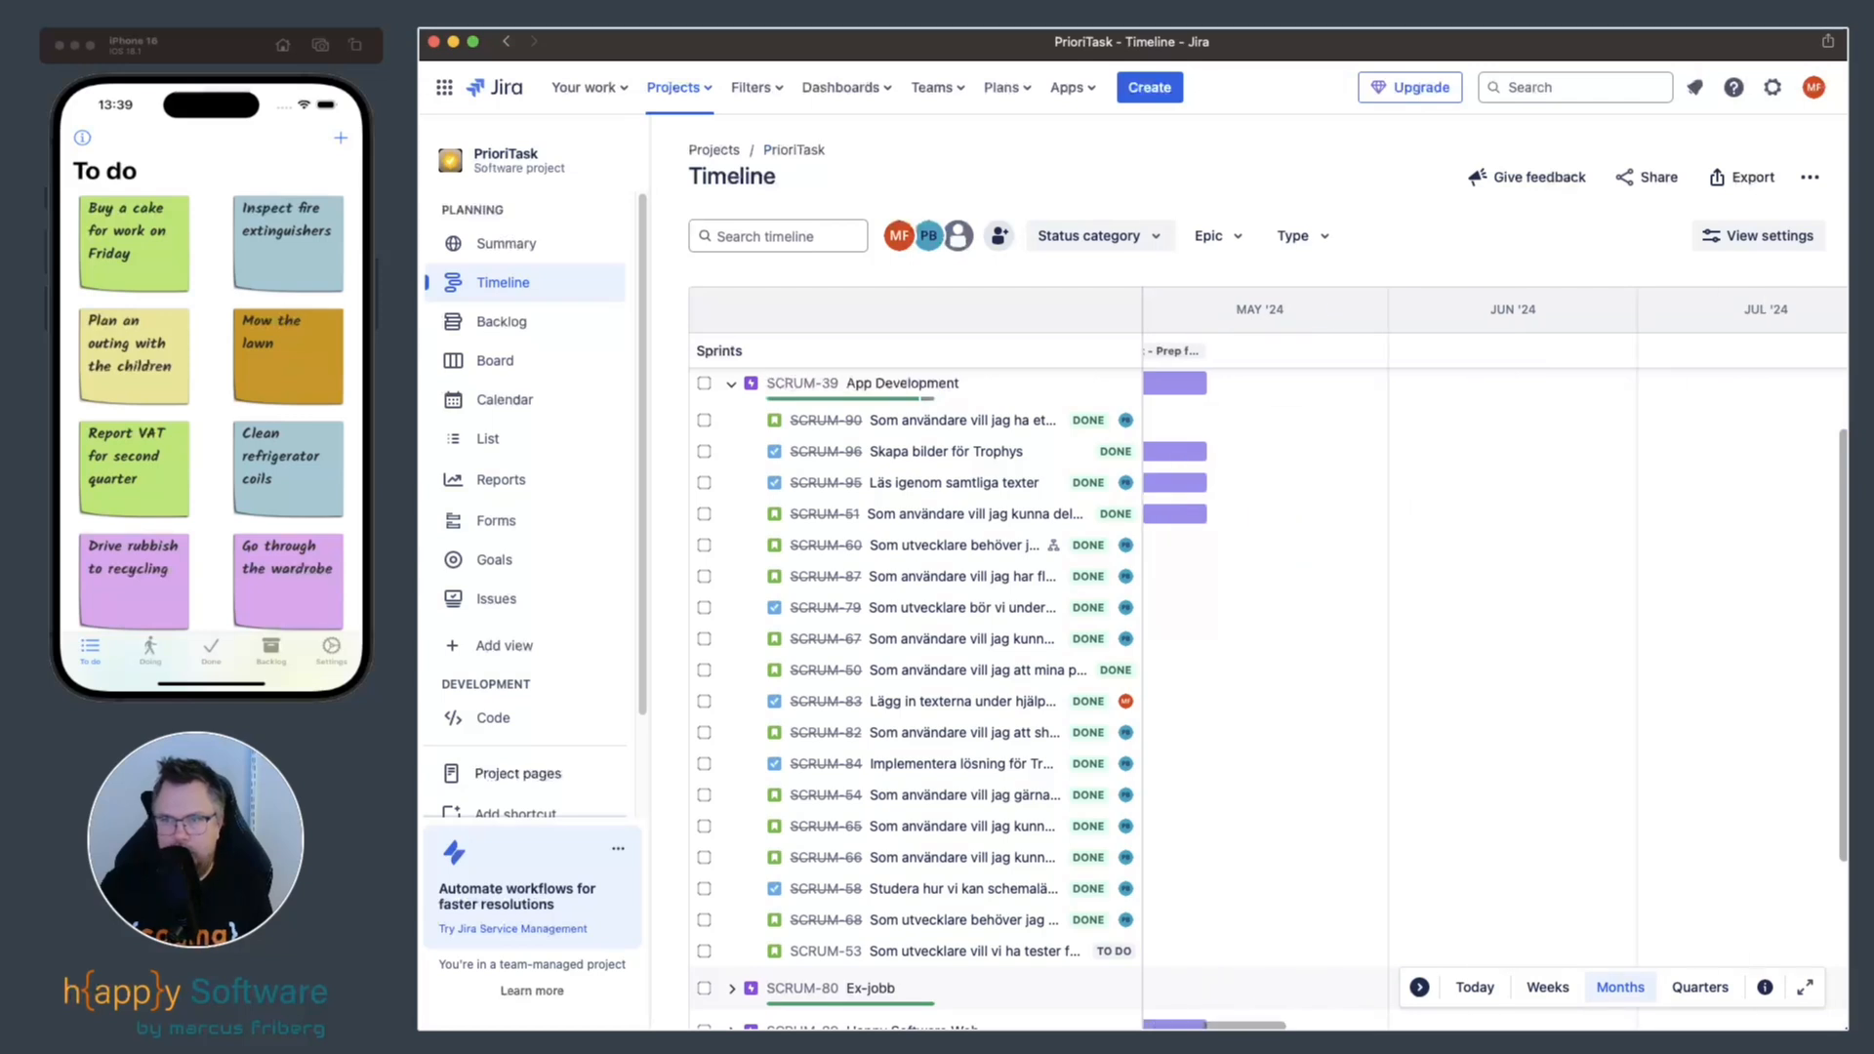
pyautogui.moveTo(1142, 635); pyautogui.dragTo(1345, 635)
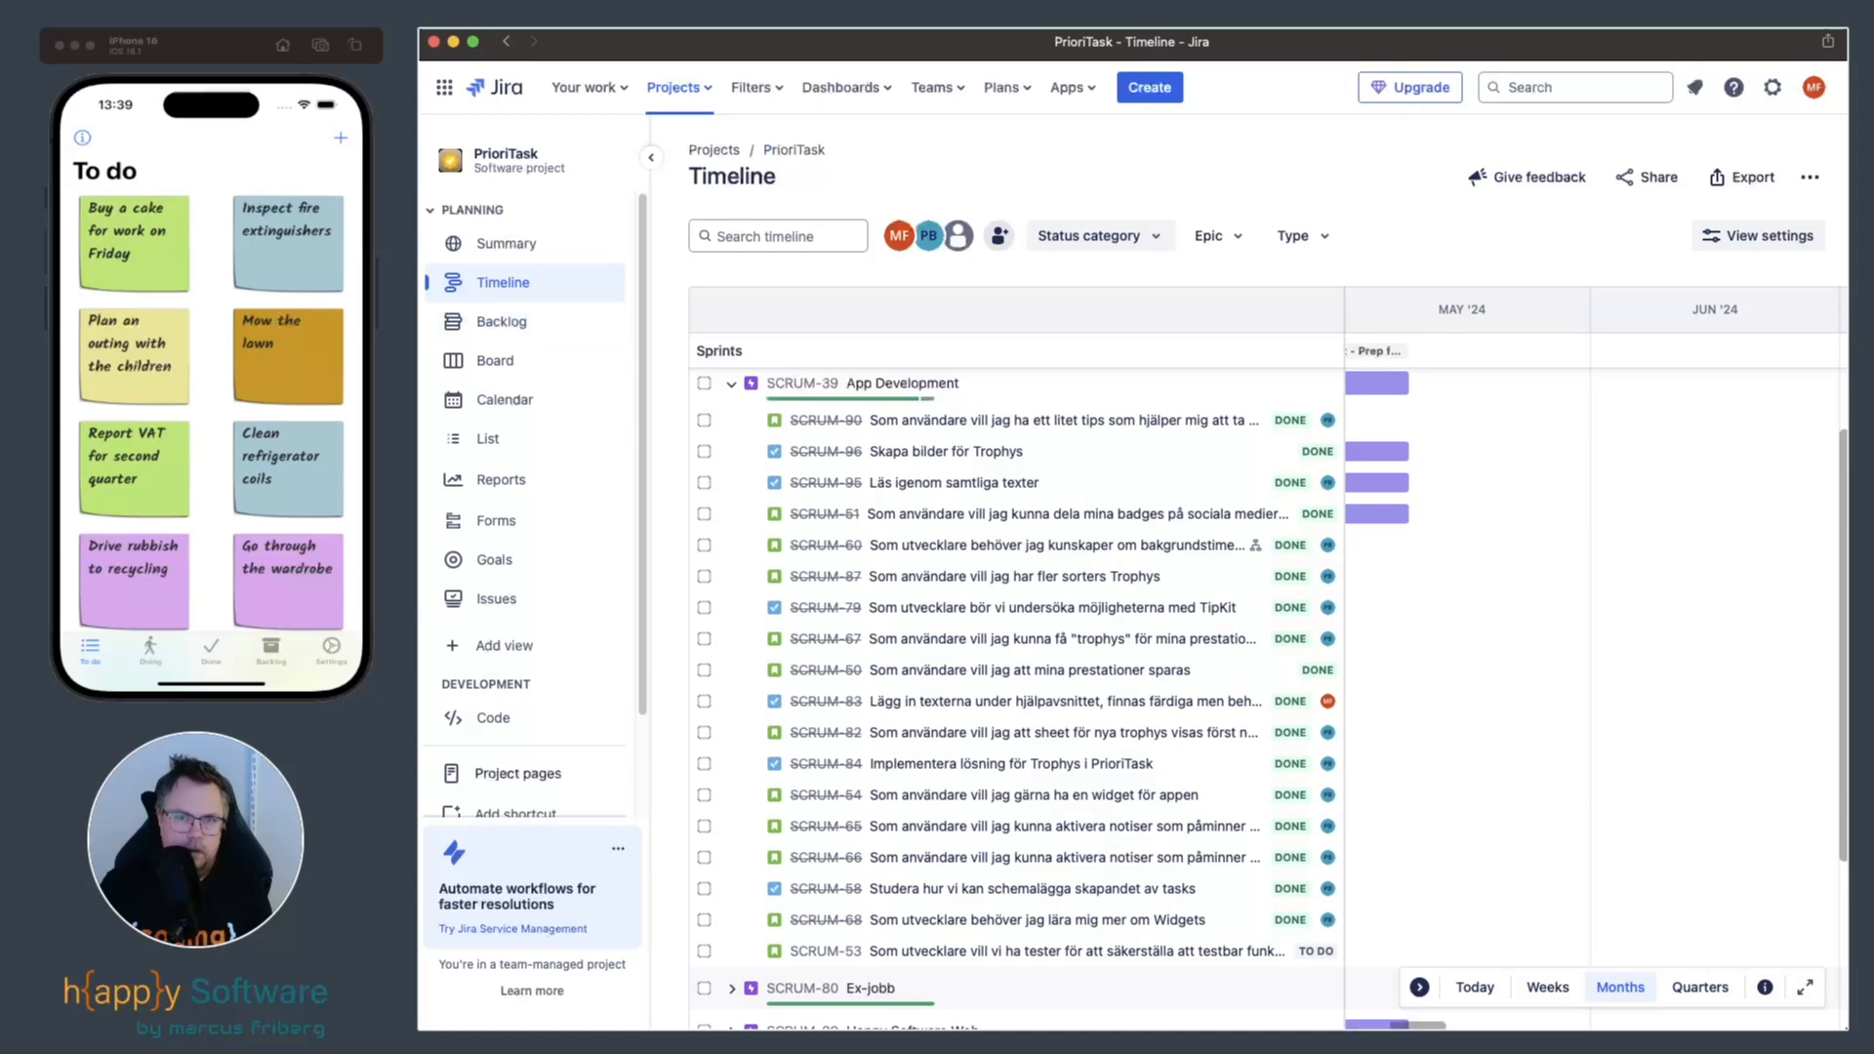
# Open the PrioriTask summary and return to the project's timeline.
pyautogui.click(505, 243)
pyautogui.click(503, 282)
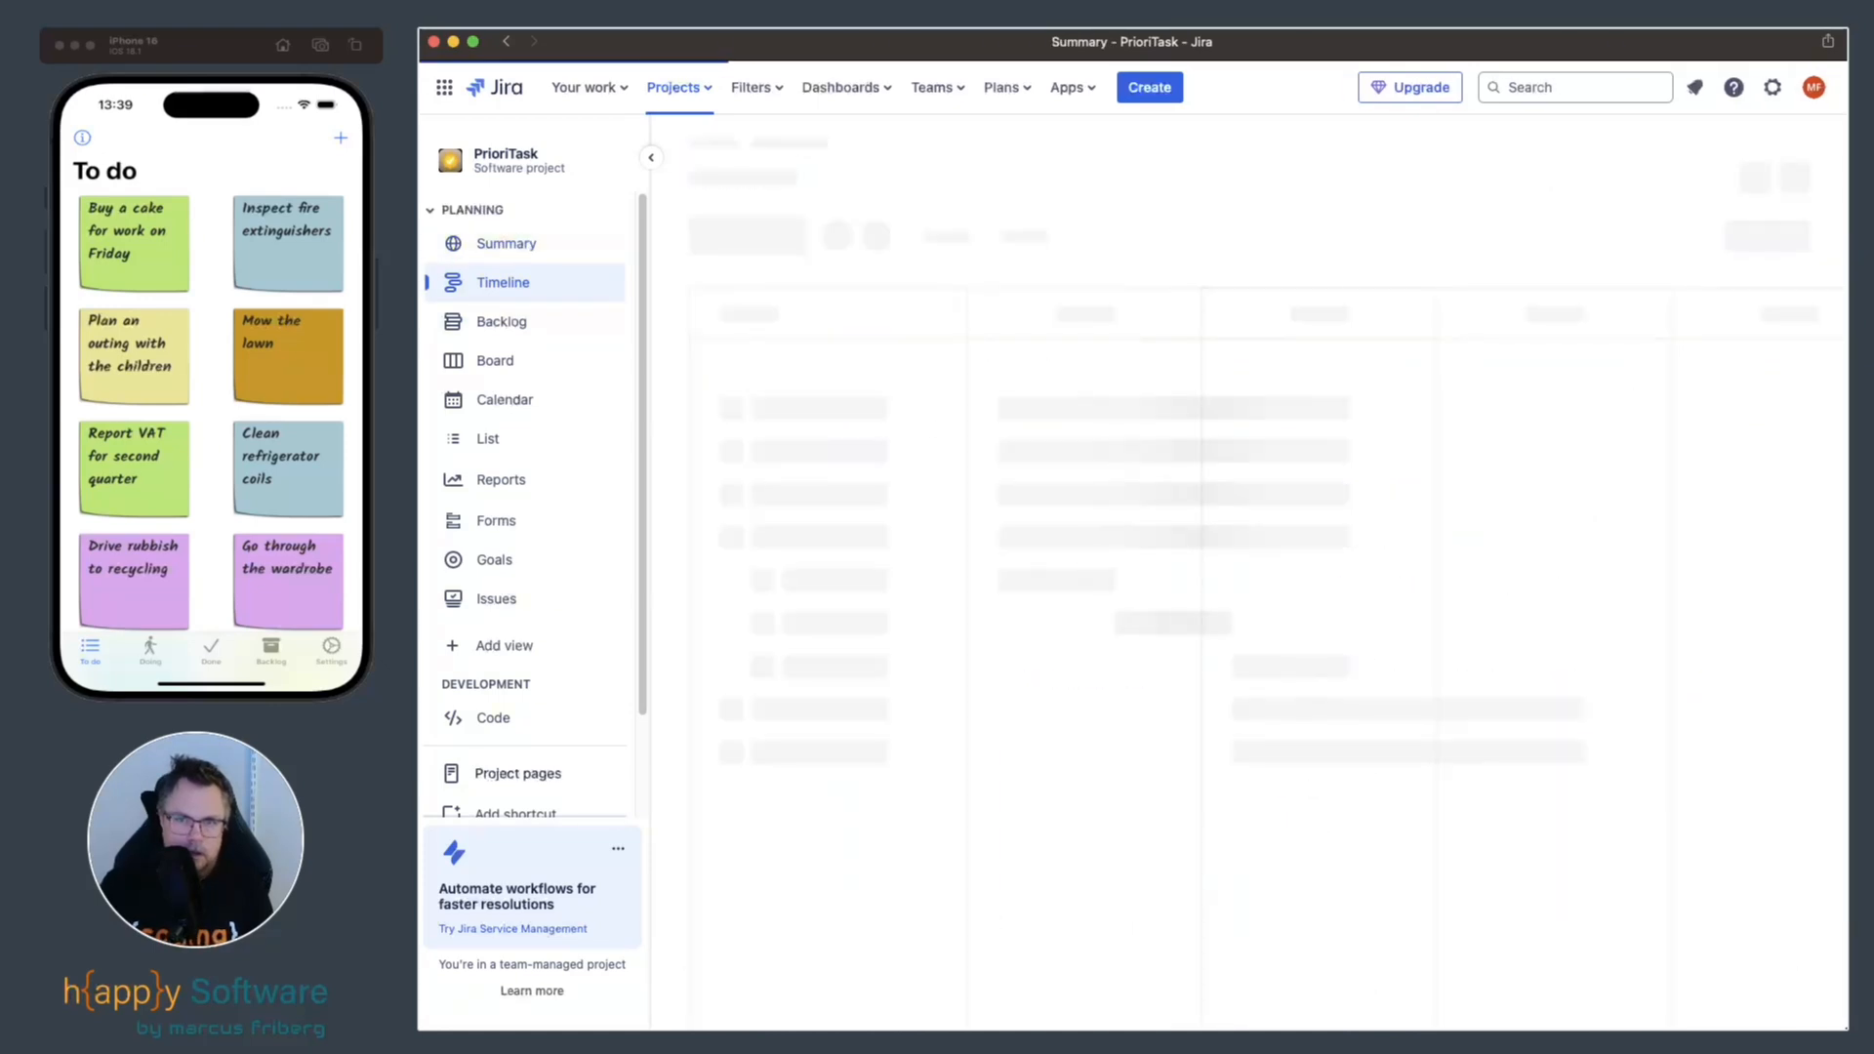